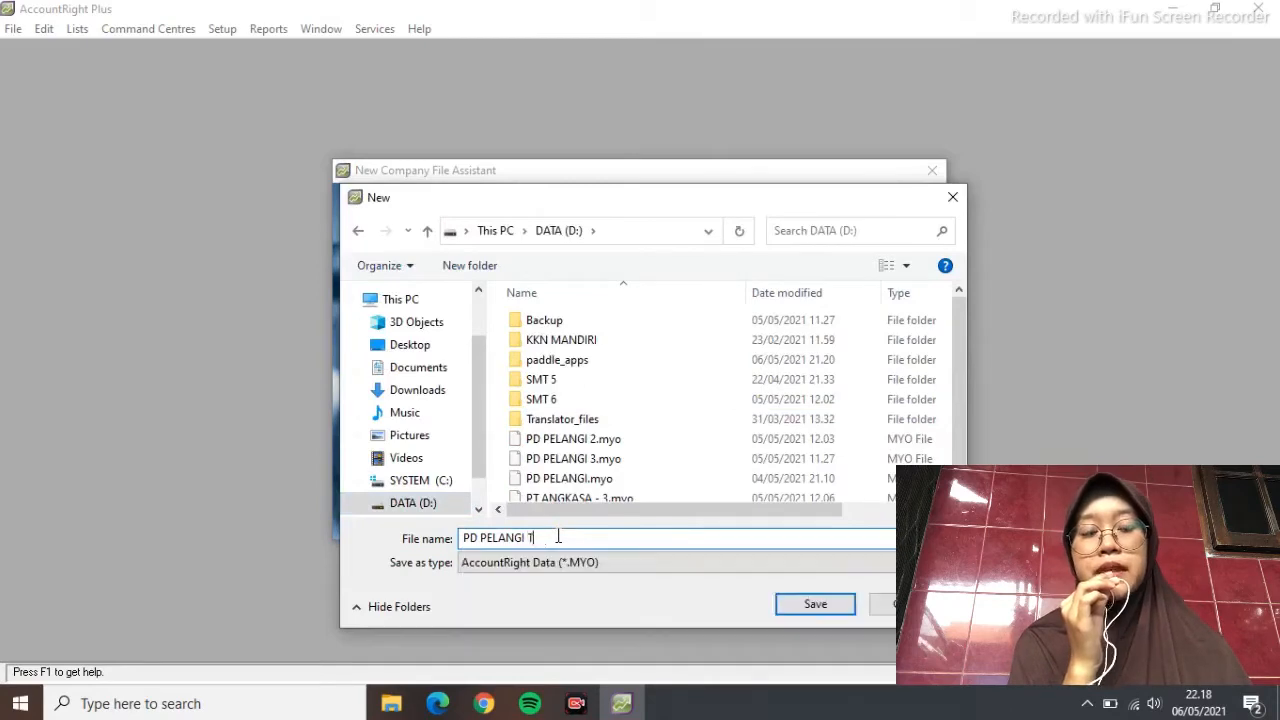
Finish the file name as PD PELANGI NEW and create the company file
{"action": "type", "text": "EW"}
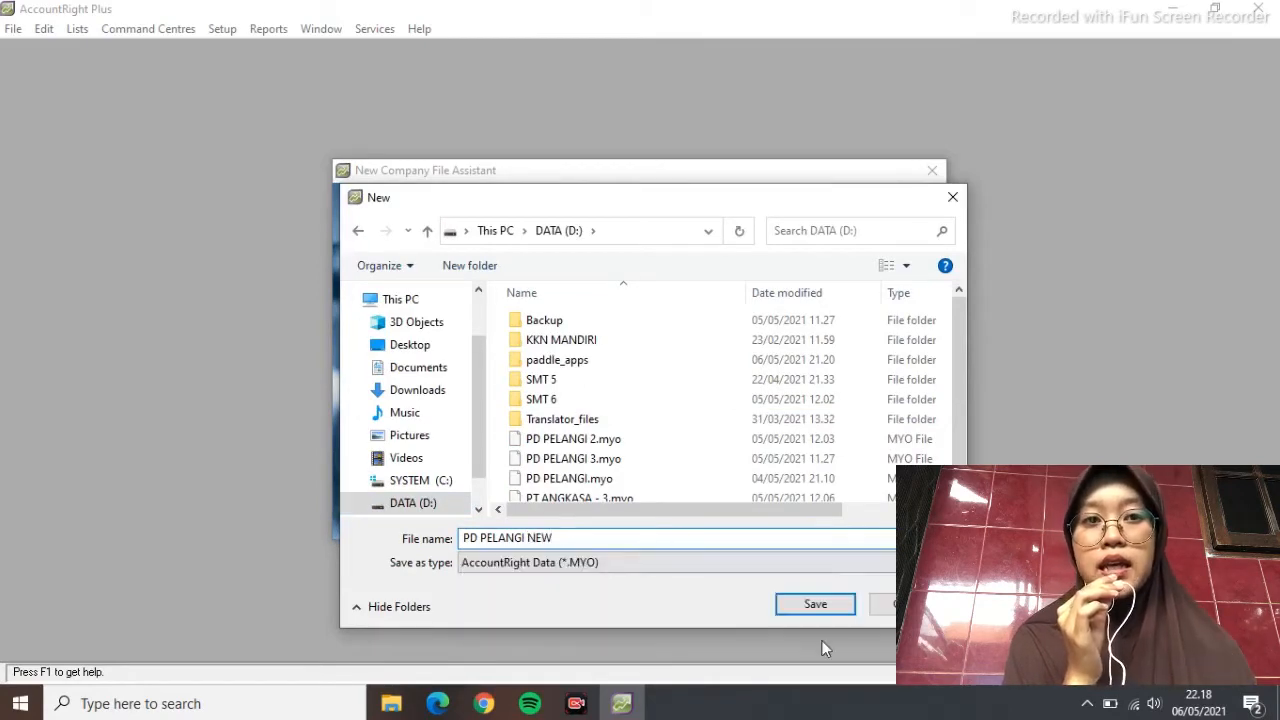
{"action": "left_click", "coordinate": [815, 604]}
{"action": "left_click", "coordinate": [866, 519]}
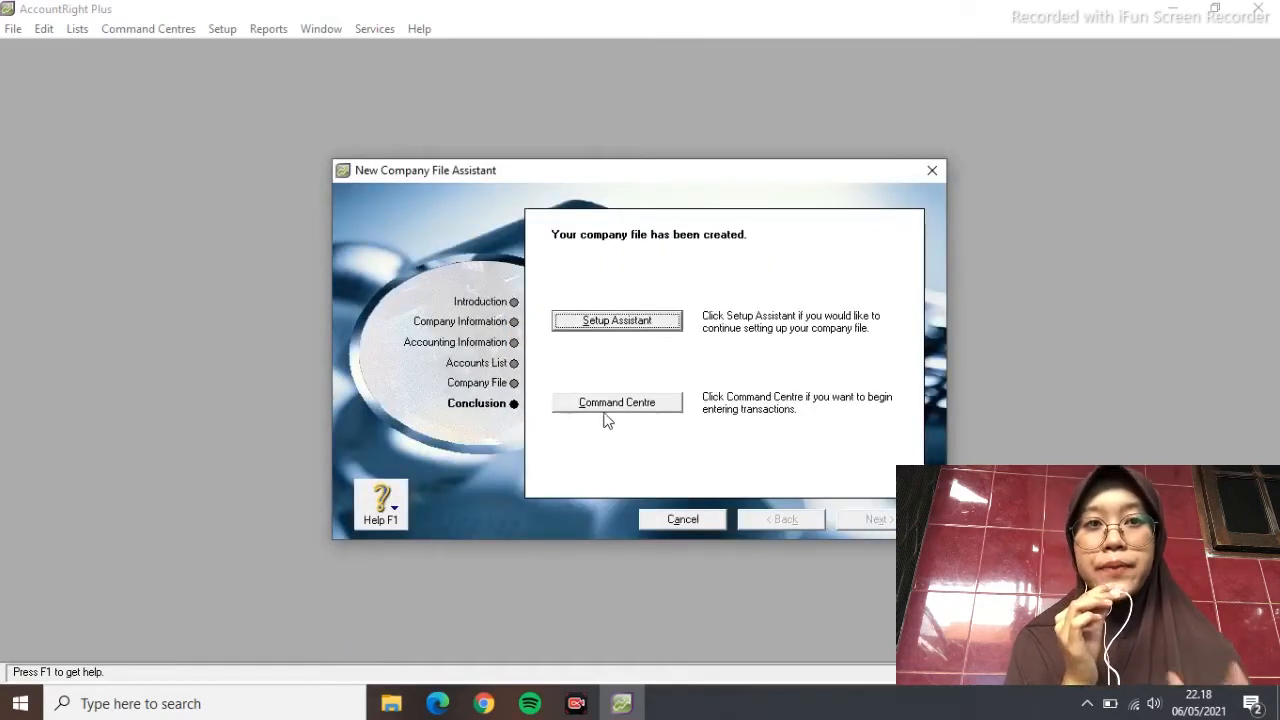
Go from the Command Centre's Accounts area to the Accounts List
{"action": "left_click", "coordinate": [606, 404]}
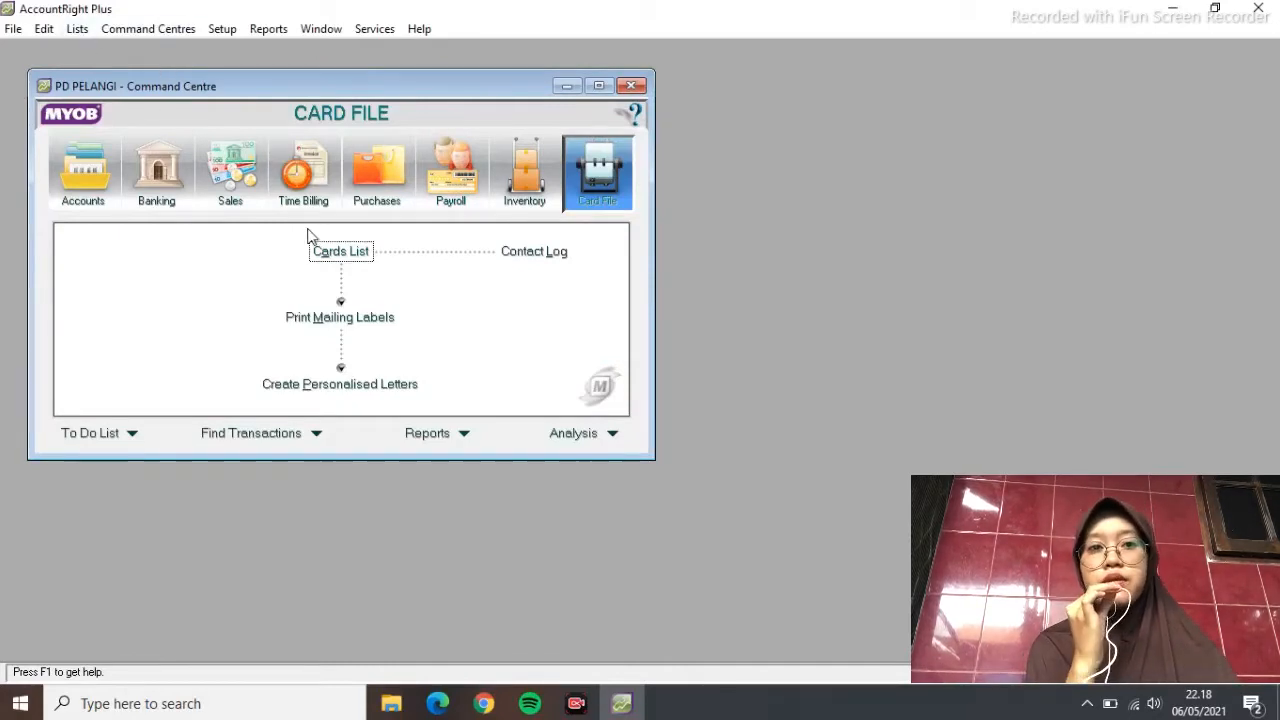
{"action": "left_click", "coordinate": [84, 165]}
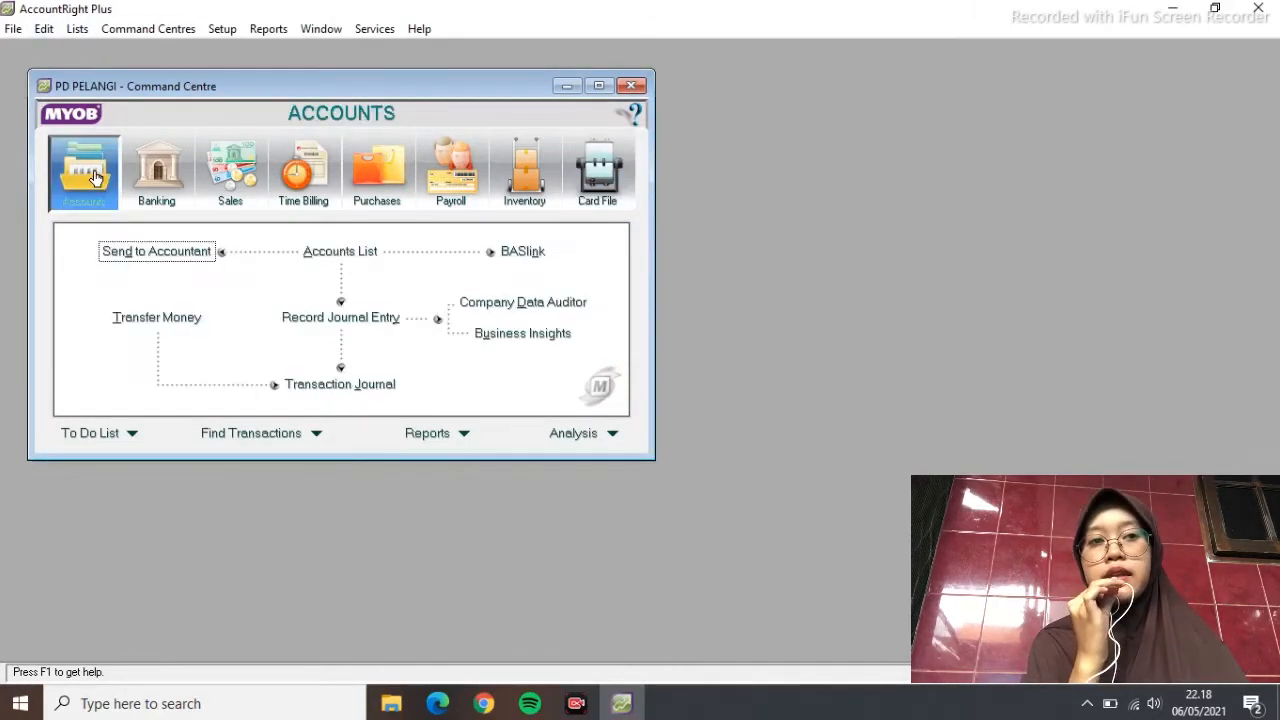
{"action": "left_click", "coordinate": [320, 252]}
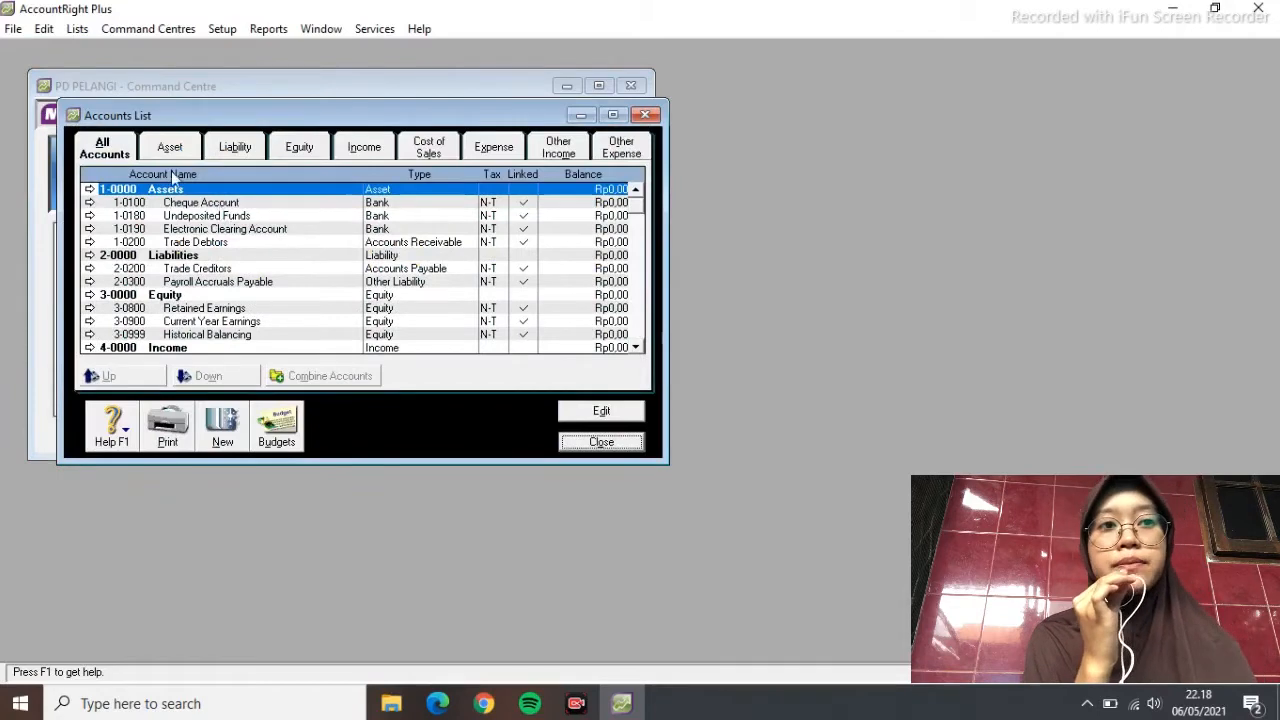
Change the Cheque Account to number 1-1100 named CASH IN BANK
{"action": "left_click", "coordinate": [185, 203]}
{"action": "left_click", "coordinate": [635, 412]}
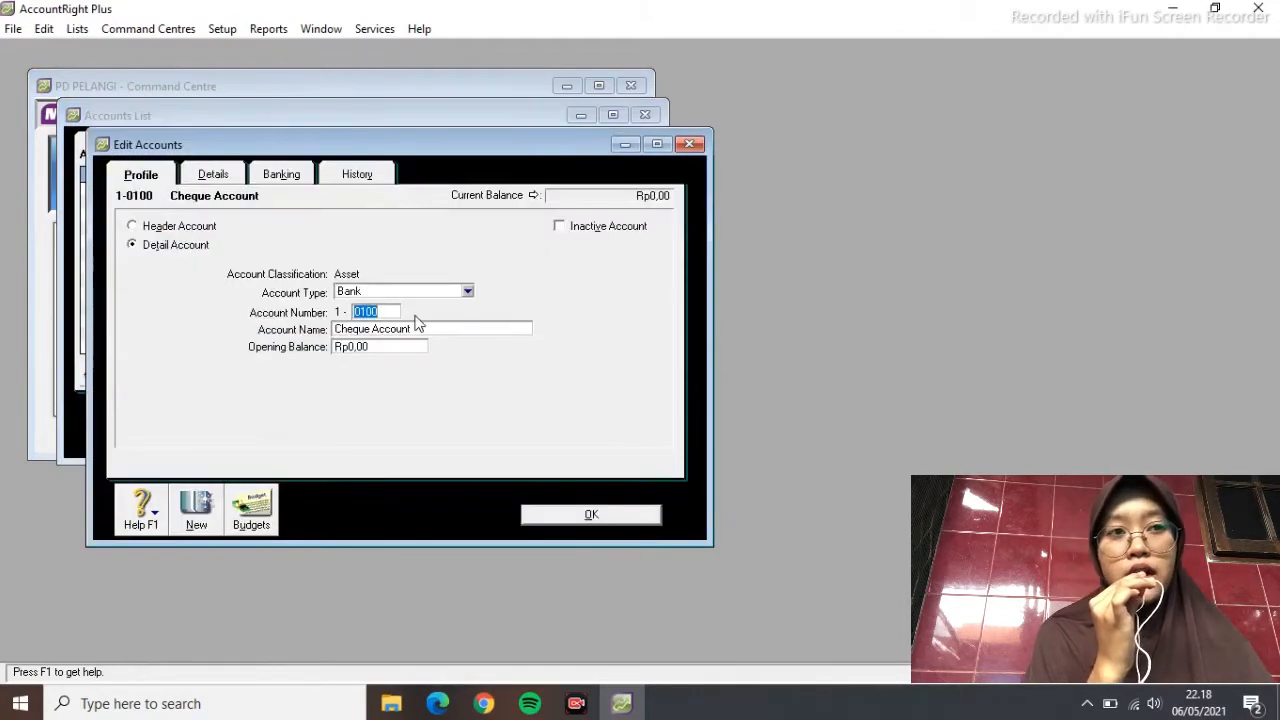
{"action": "type", "text": "1100"}
{"action": "key", "text": "Tab"}
{"action": "key", "text": "BackSpace"}
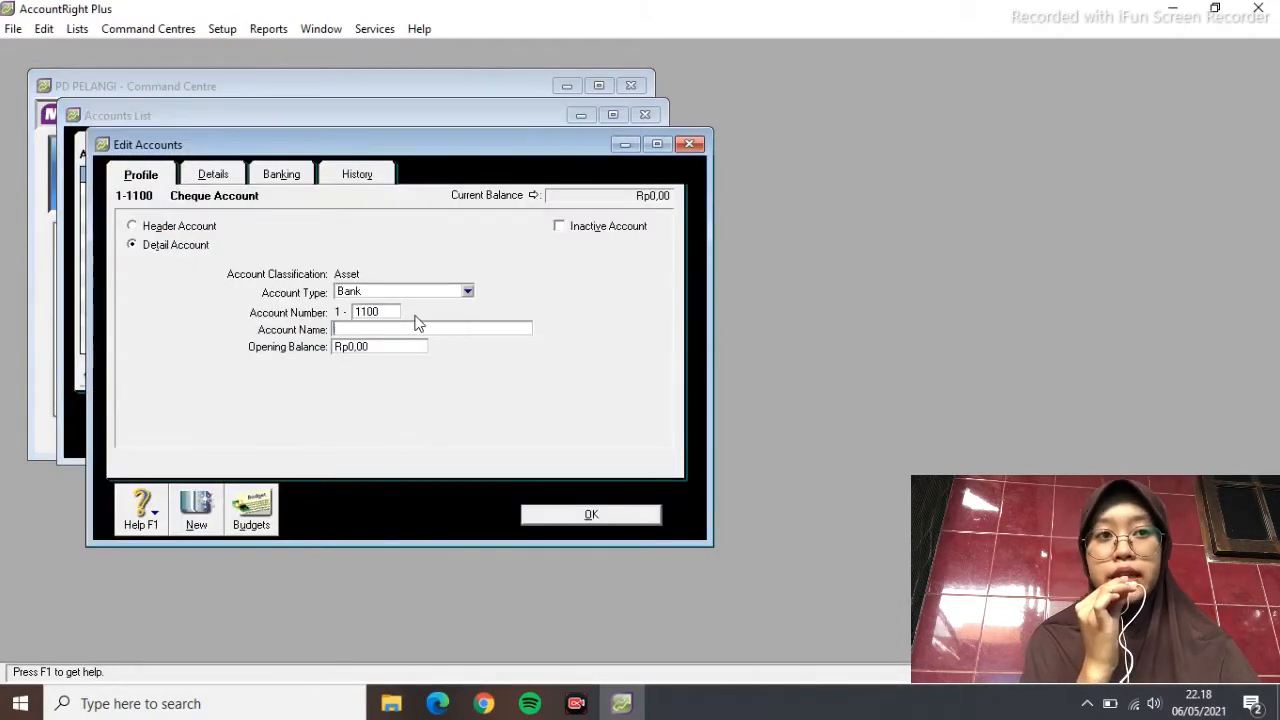
{"action": "type", "text": "CASH IN BANK"}
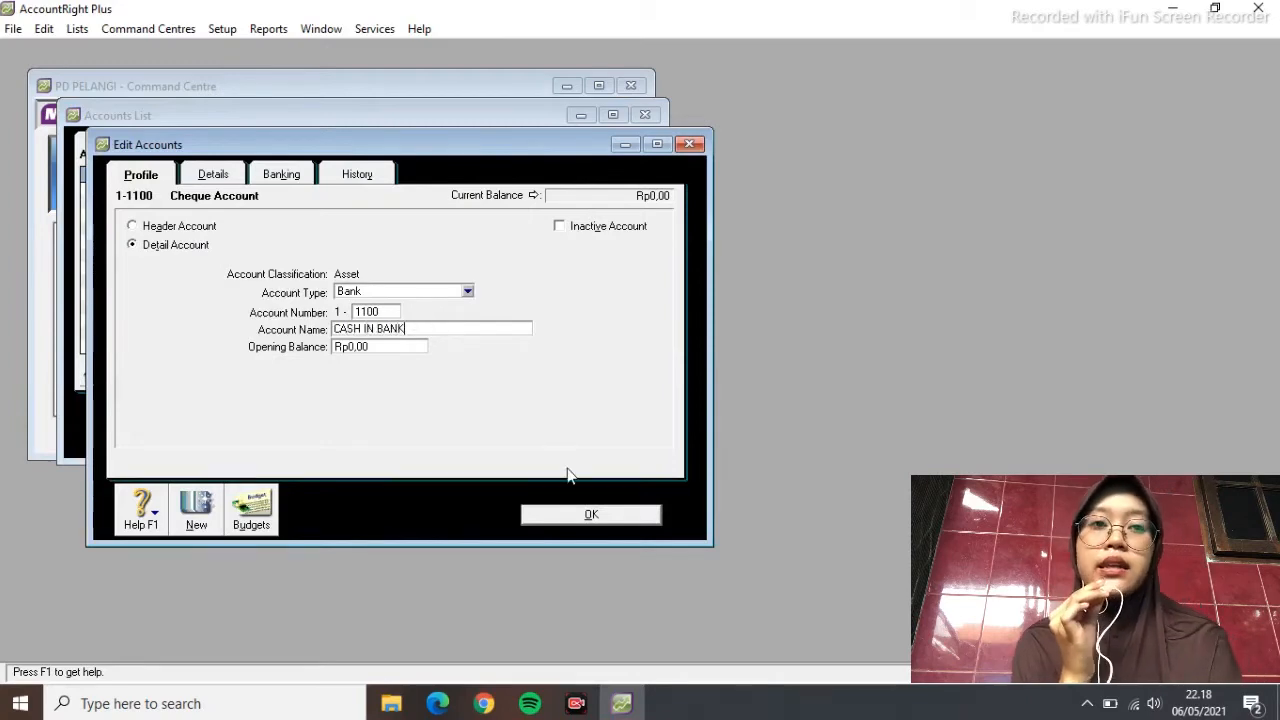
{"action": "left_click", "coordinate": [590, 514]}
Change Trade Debtors to 1-1300 ACCOUNTS RECEIVABLE, then list only asset accounts
{"action": "left_click", "coordinate": [258, 228]}
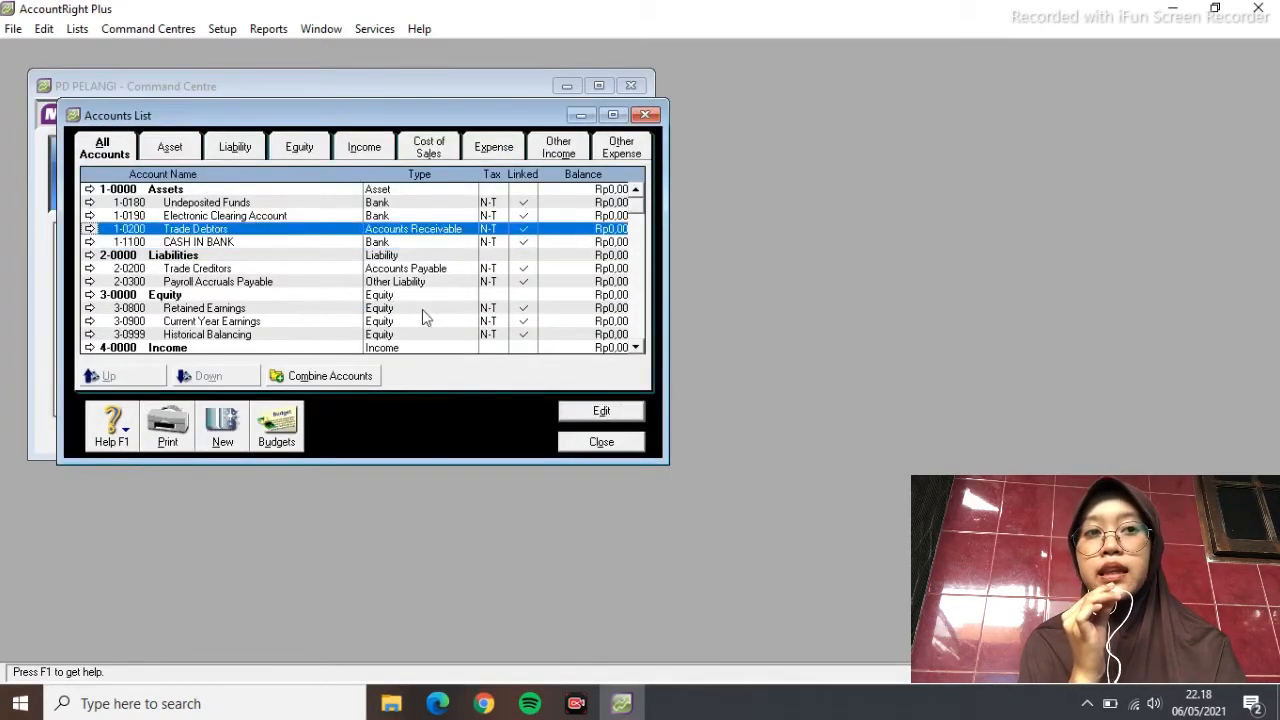
{"action": "key", "text": "Return"}
{"action": "type", "text": "1300"}
{"action": "key", "text": "Tab"}
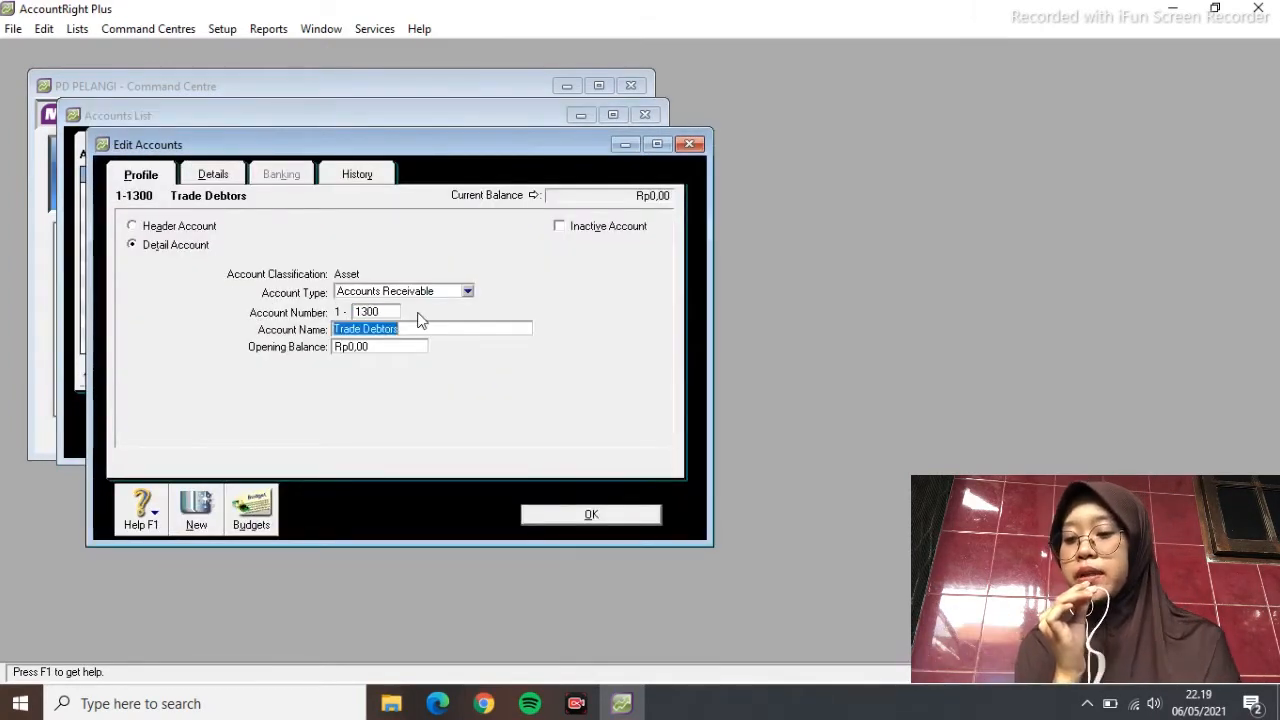
{"action": "type", "text": "ACCOUNTS "}
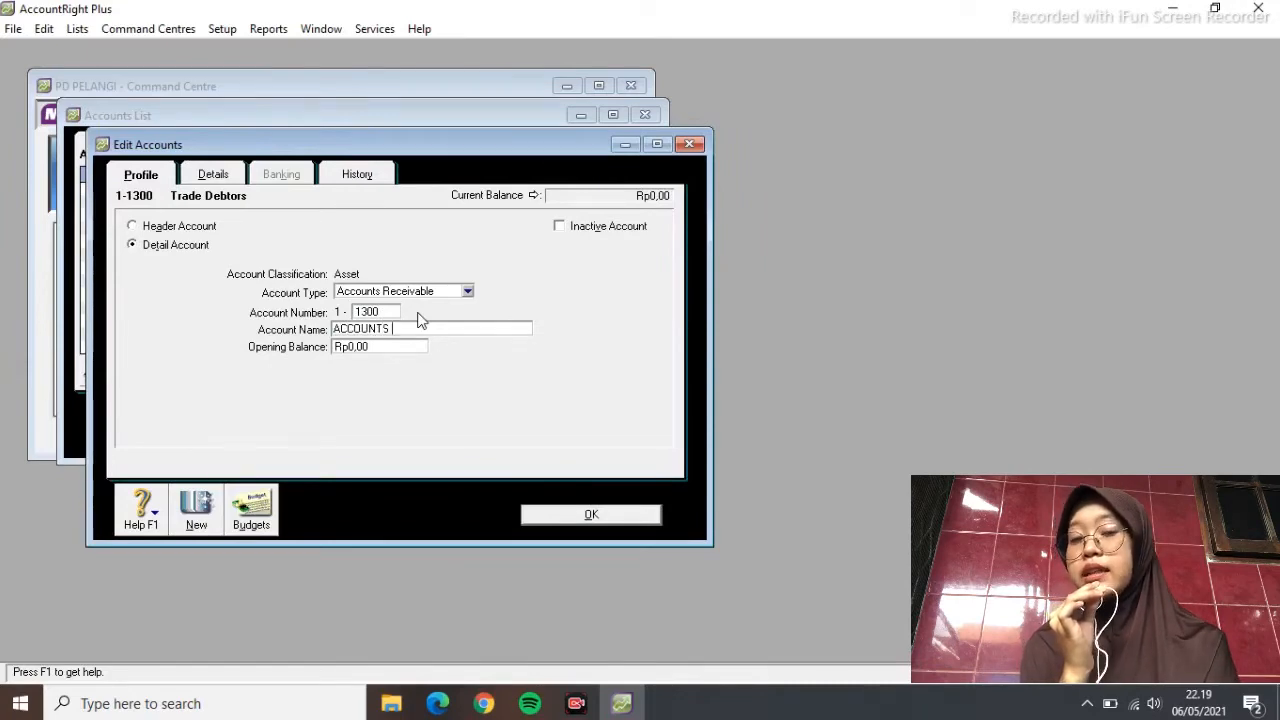
{"action": "type", "text": "RECEIVABLE"}
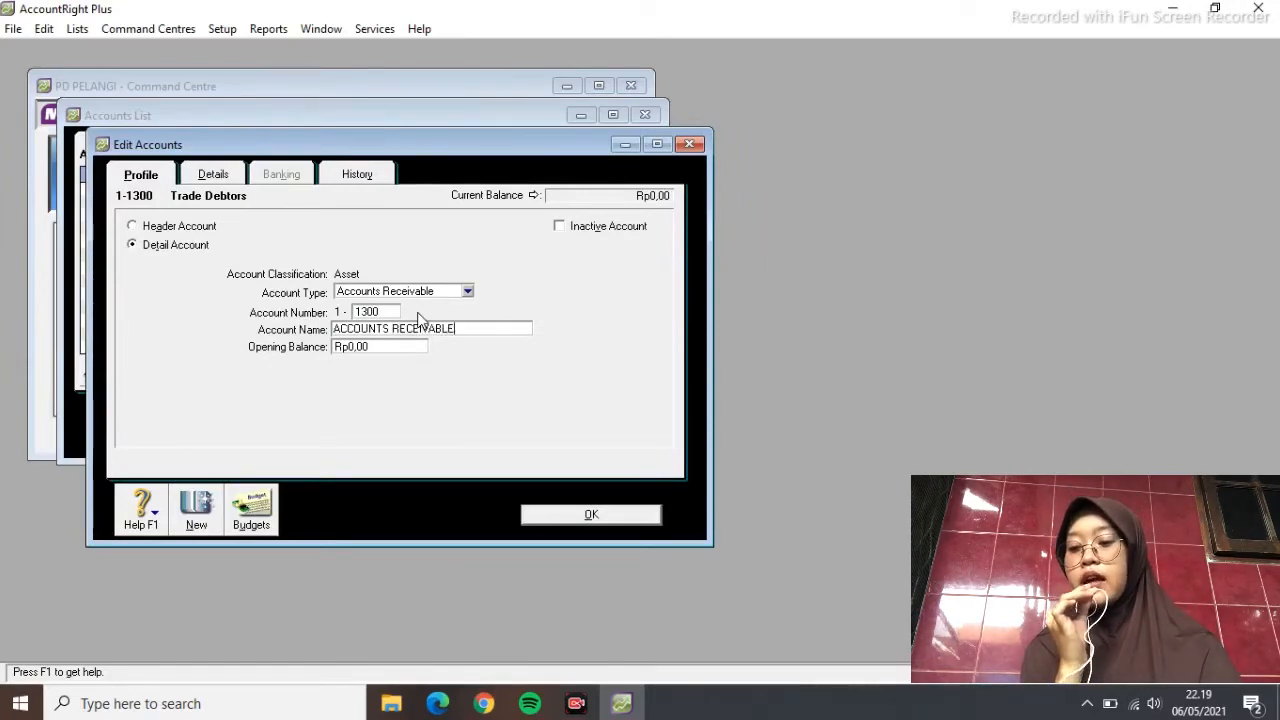
{"action": "left_click", "coordinate": [619, 518]}
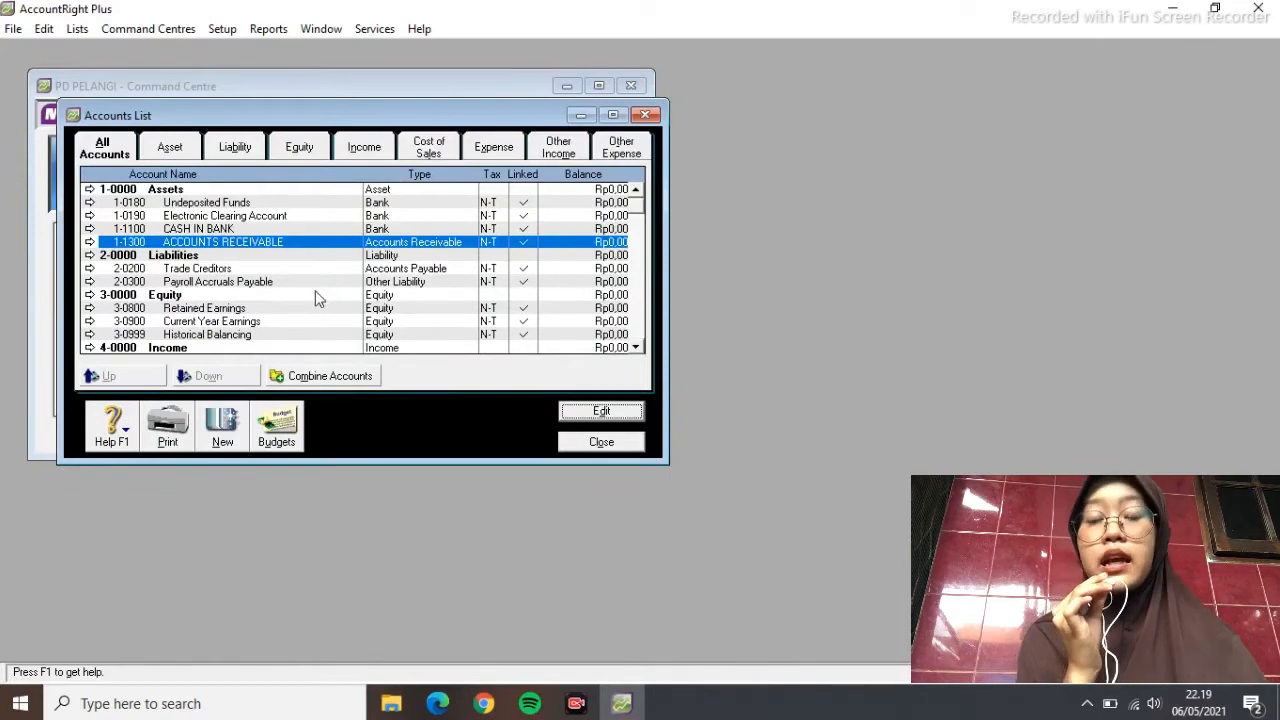
{"action": "scroll", "coordinate": [298, 279], "scroll_direction": "down", "scroll_amount": 13}
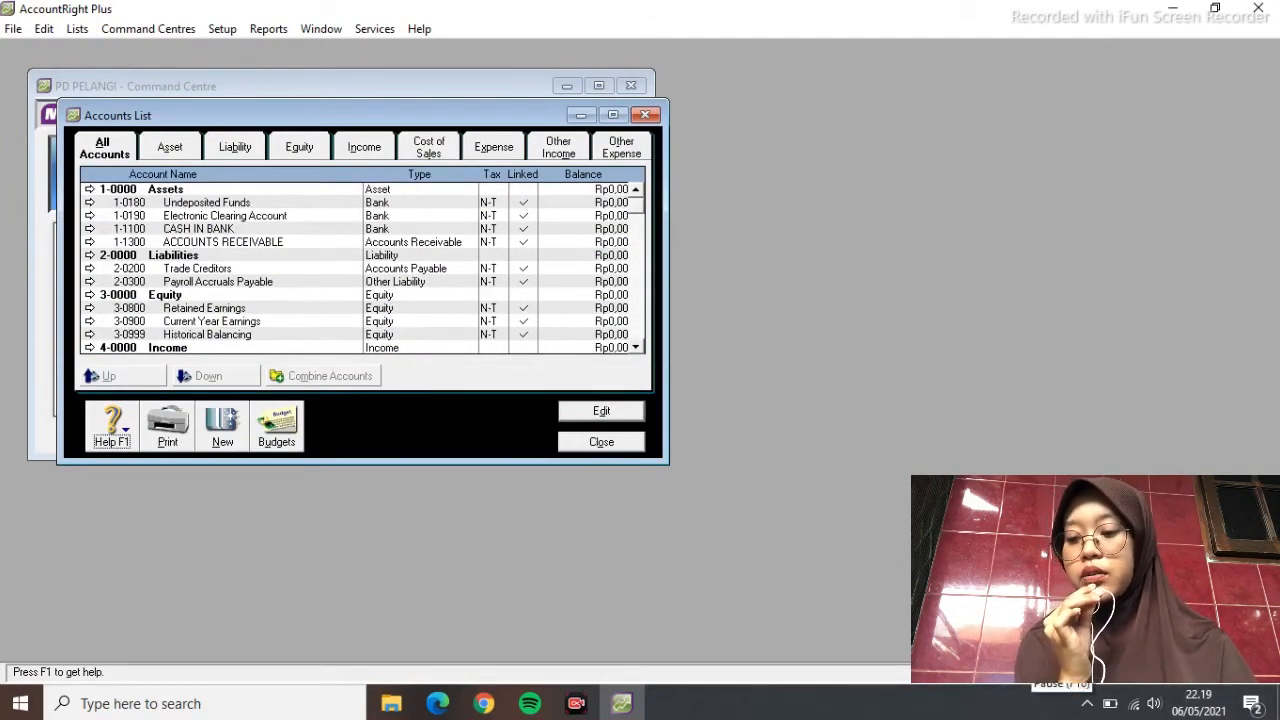
{"action": "left_click", "coordinate": [169, 147]}
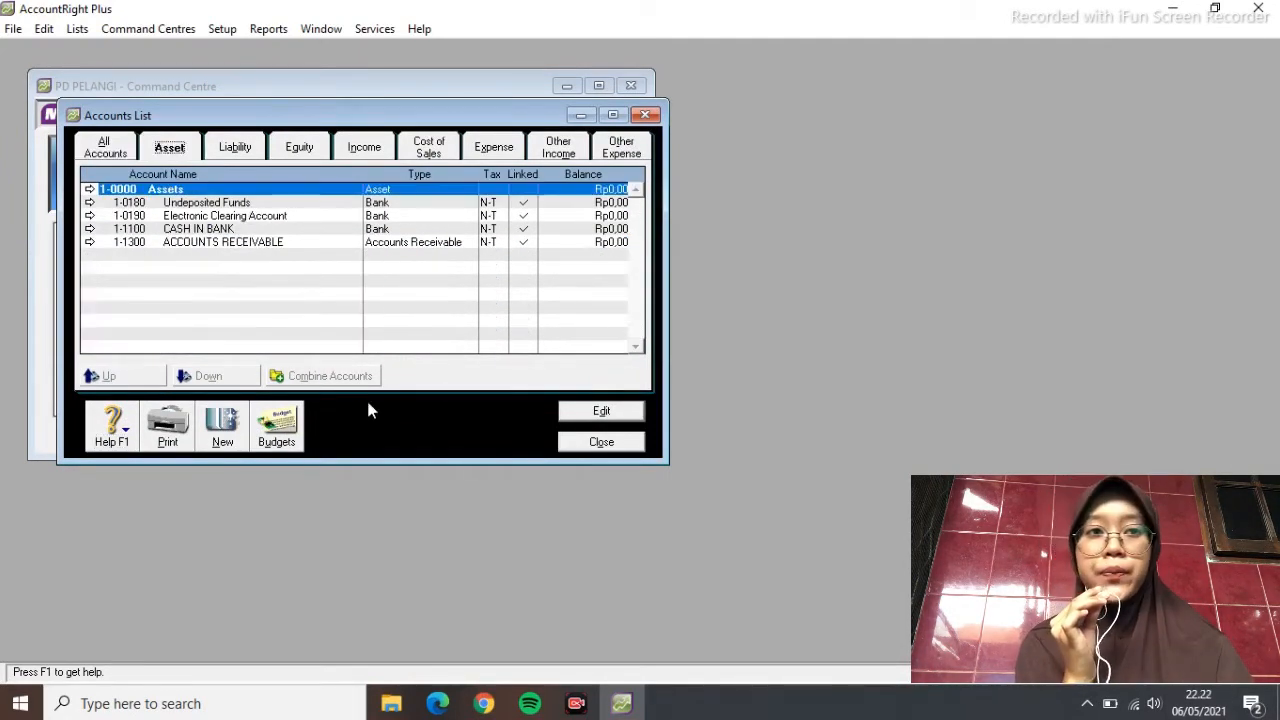
Add the header account 1-1000 CURRENT ASSETS
{"action": "left_click", "coordinate": [222, 425]}
{"action": "left_click", "coordinate": [132, 226]}
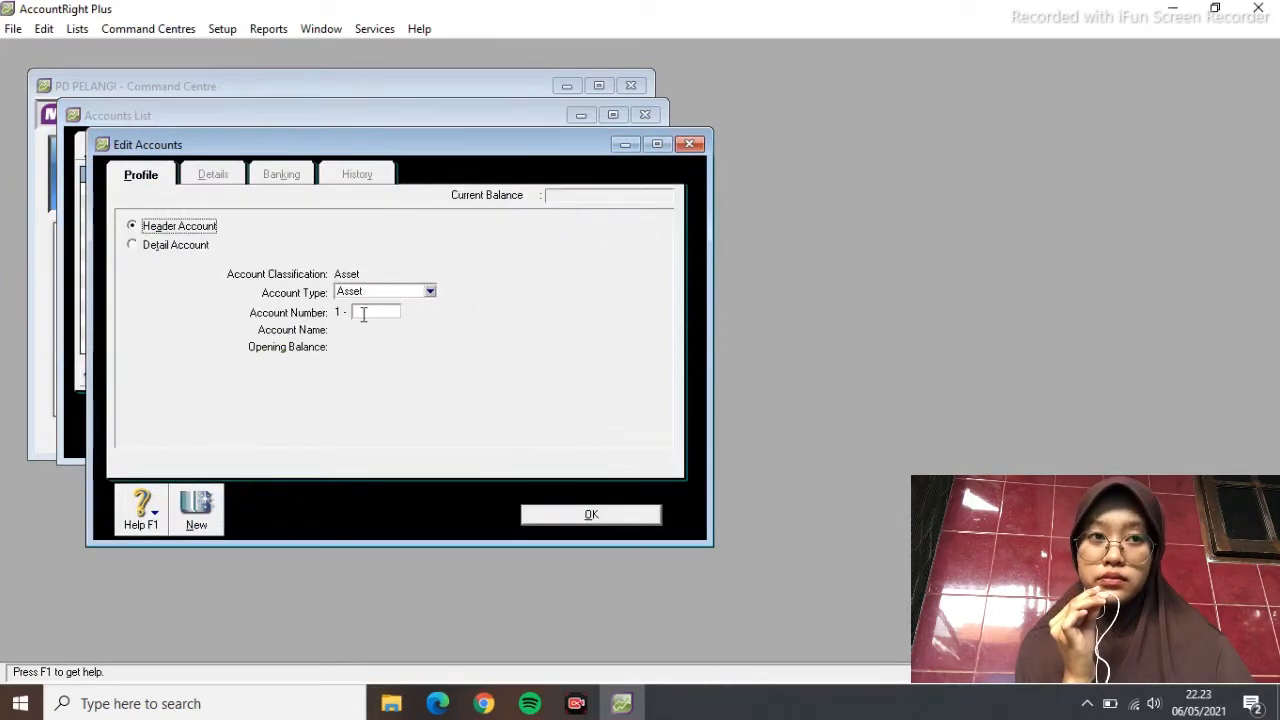
{"action": "type", "text": "1000"}
{"action": "key", "text": "Tab"}
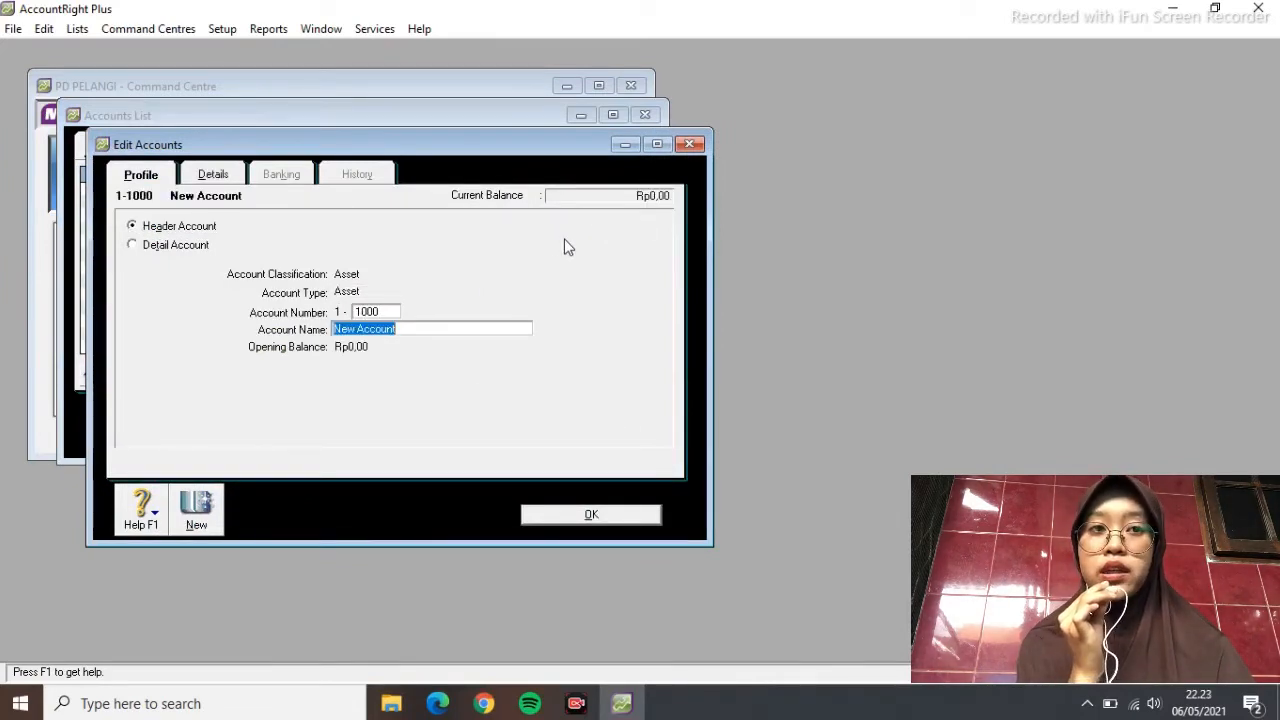
{"action": "type", "text": "CURRENT ASSETS"}
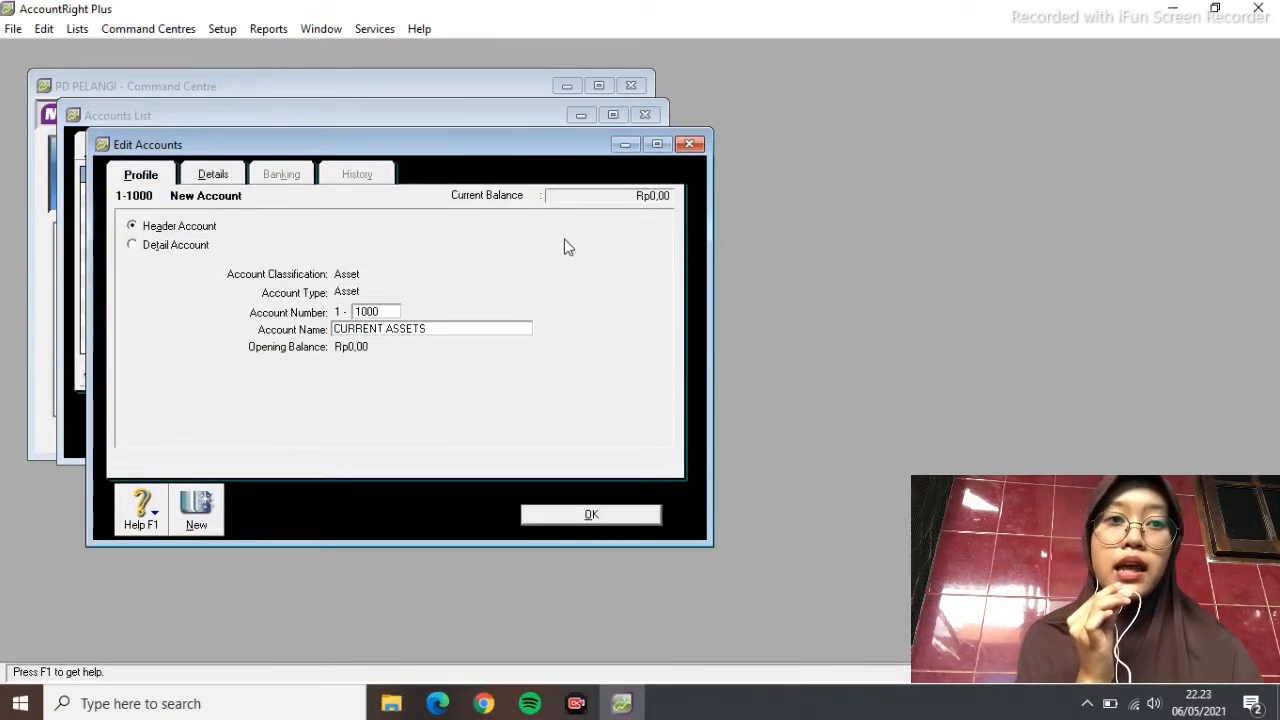
{"action": "left_click", "coordinate": [590, 514]}
Add the header account 1-2000 FIXED ASSETS
{"action": "left_click", "coordinate": [218, 438]}
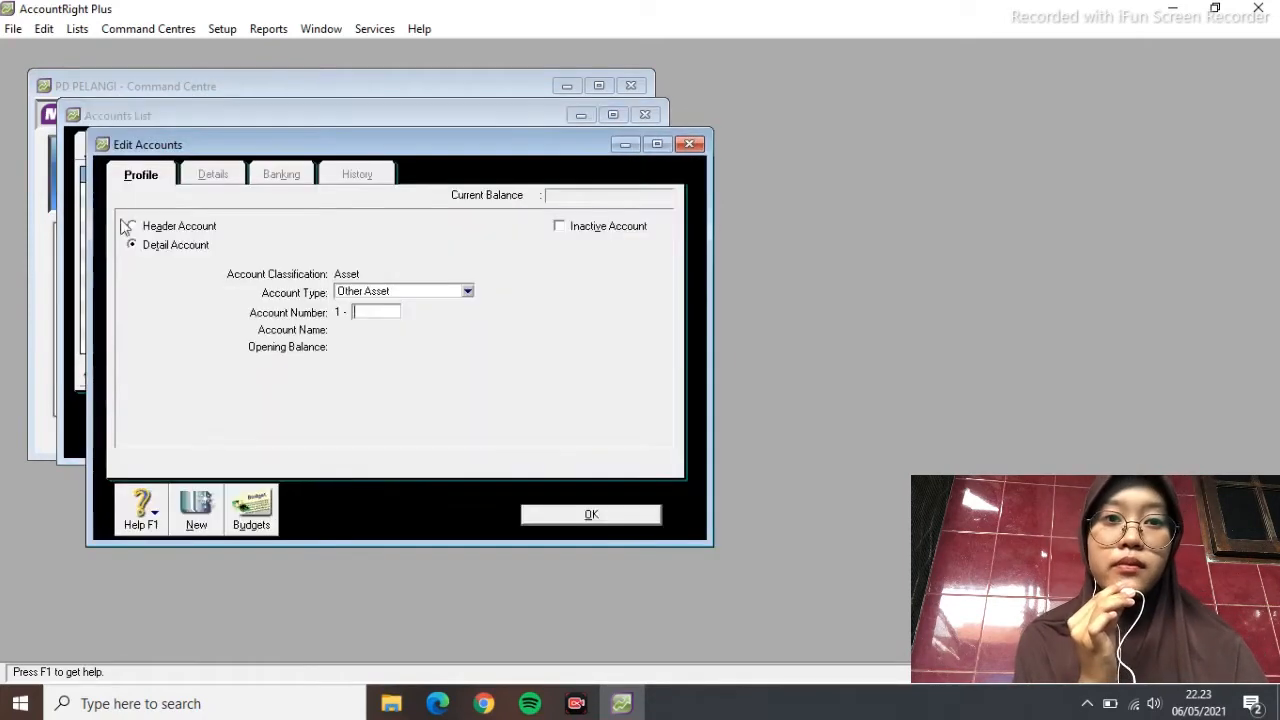
{"action": "left_click", "coordinate": [128, 227]}
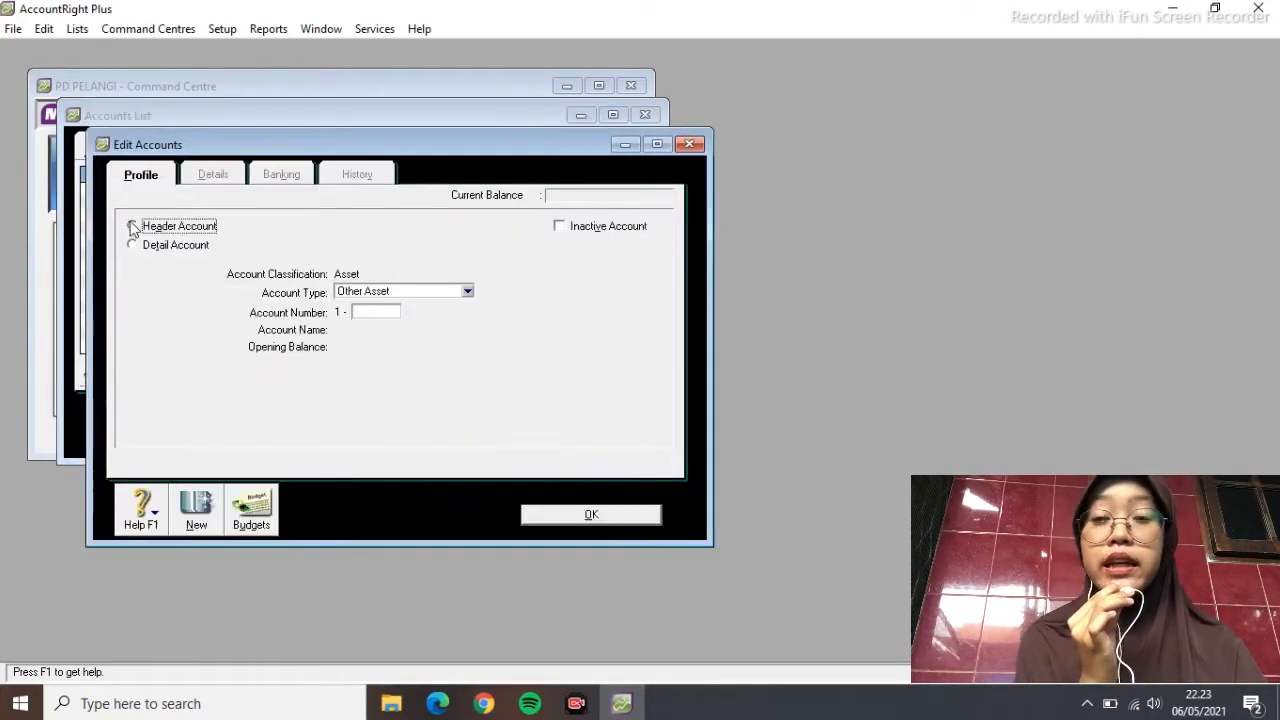
{"action": "left_click", "coordinate": [389, 311]}
{"action": "type", "text": "2000"}
{"action": "key", "text": "Tab"}
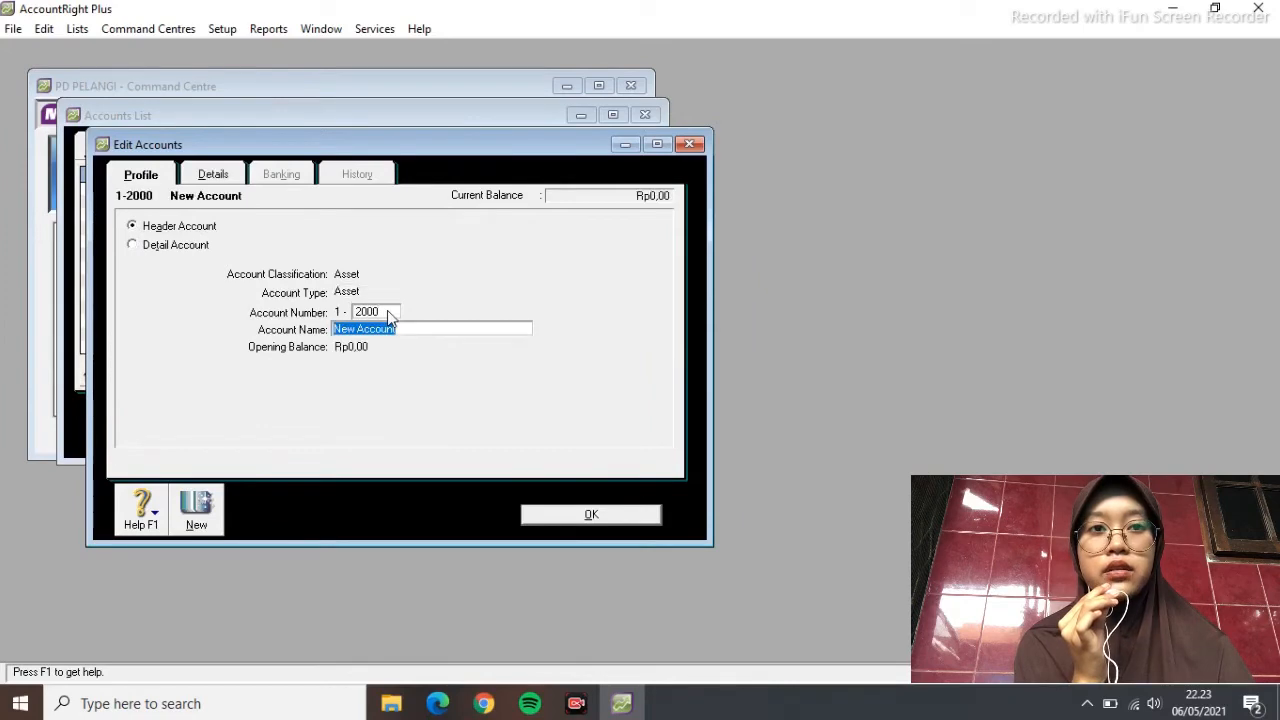
{"action": "type", "text": "FIXED ASSETS"}
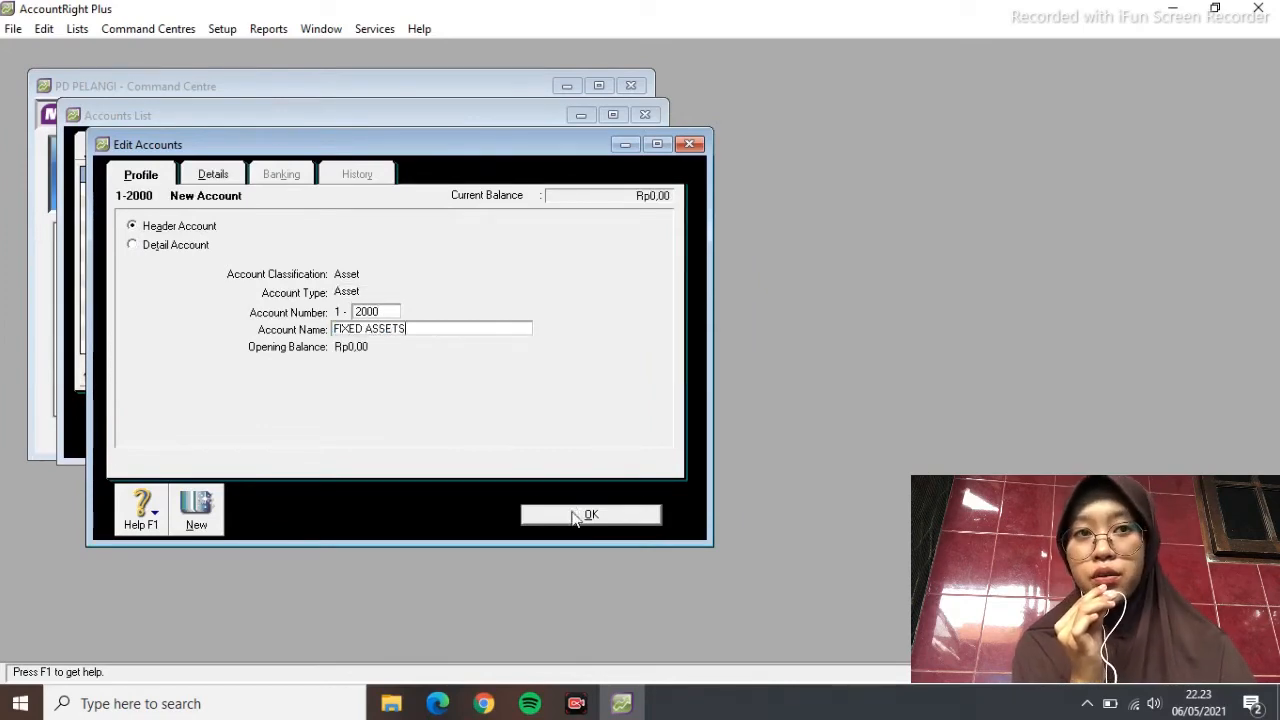
{"action": "left_click", "coordinate": [575, 516]}
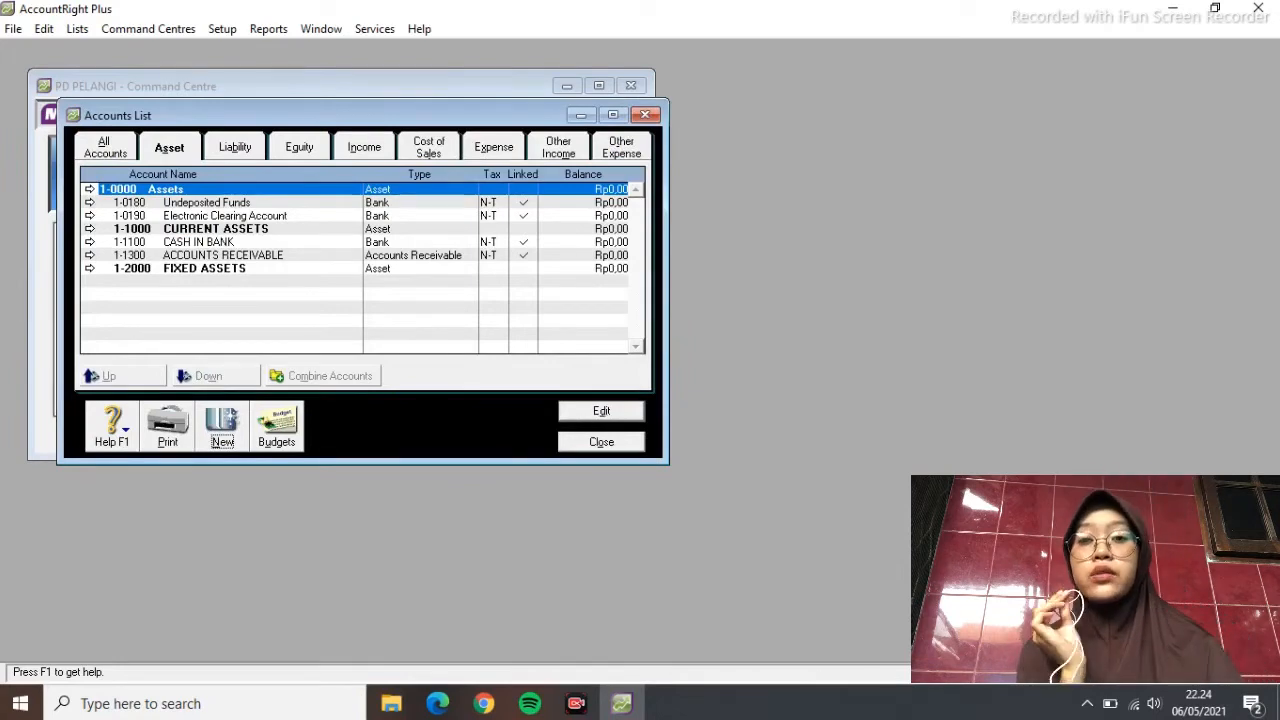
{"action": "left_click", "coordinate": [600, 411]}
Add Bank account 1-1200 PETTY CASH
{"action": "left_click", "coordinate": [688, 145]}
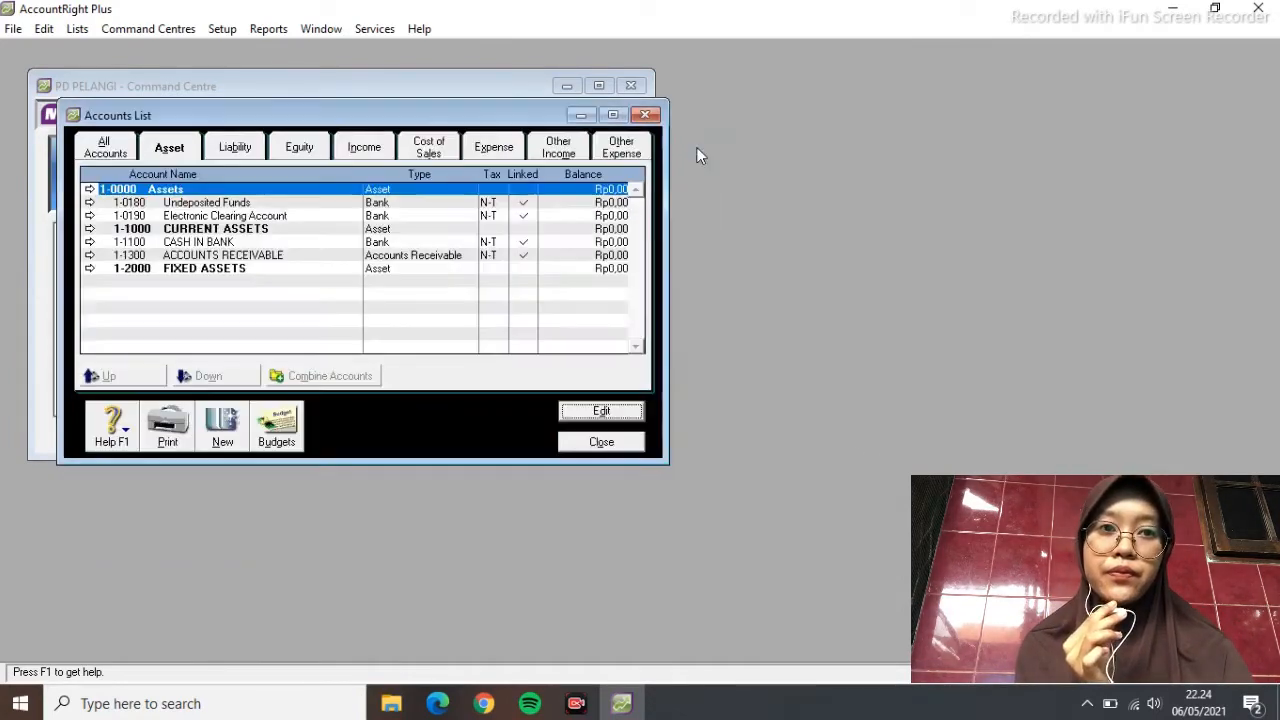
{"action": "left_click", "coordinate": [223, 432]}
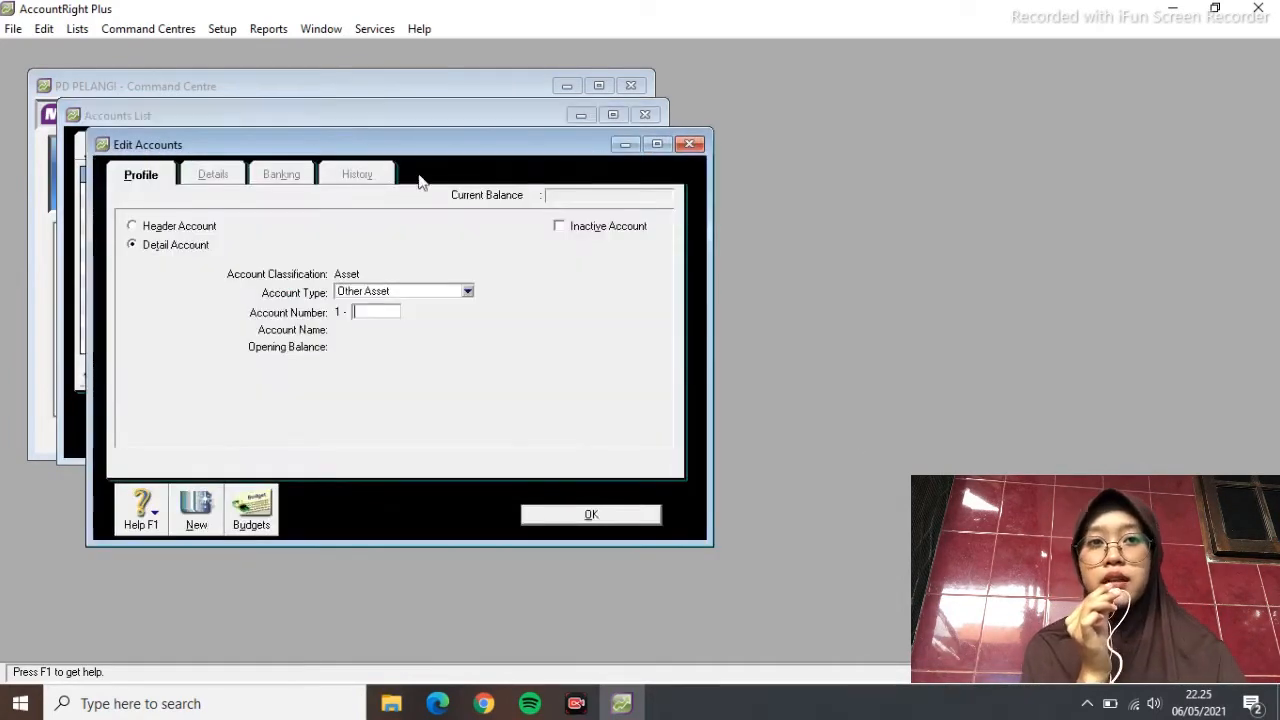
{"action": "left_click", "coordinate": [467, 291]}
{"action": "left_click", "coordinate": [430, 304]}
{"action": "left_click", "coordinate": [369, 313]}
{"action": "type", "text": "12"}
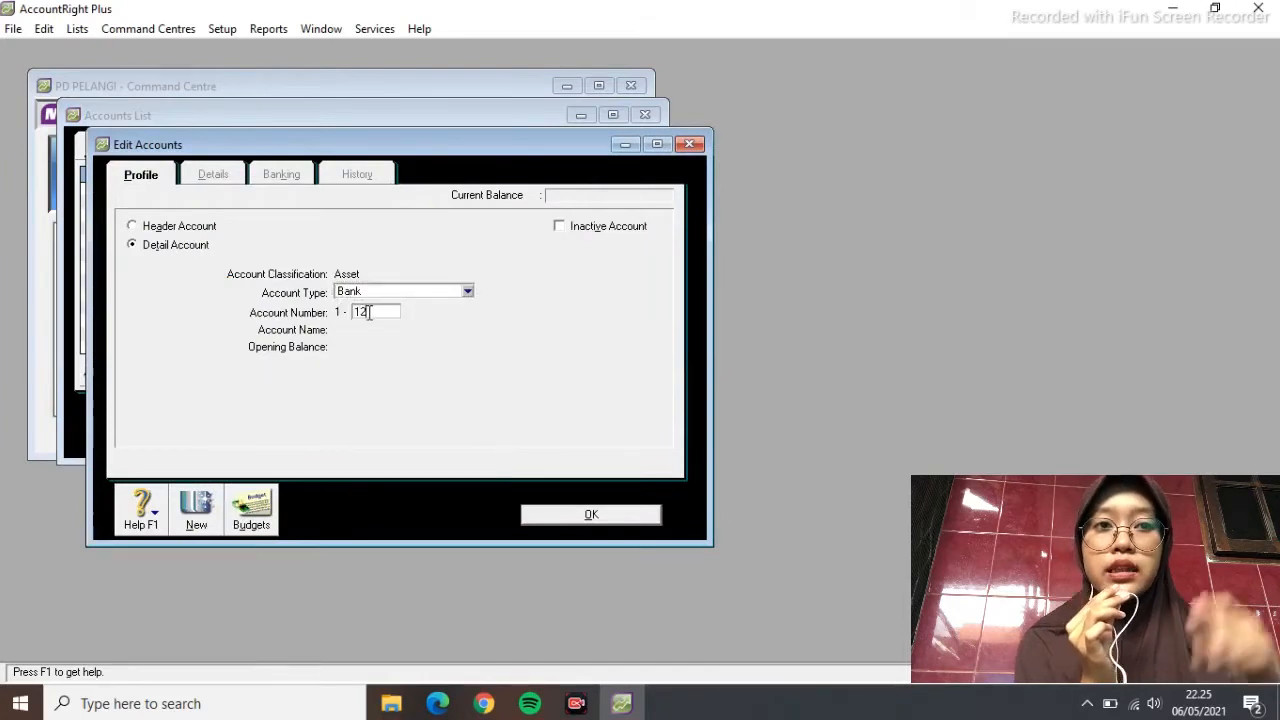
{"action": "type", "text": "00"}
{"action": "key", "text": "Tab"}
{"action": "type", "text": "PETTY CASH"}
{"action": "left_click", "coordinate": [576, 518]}
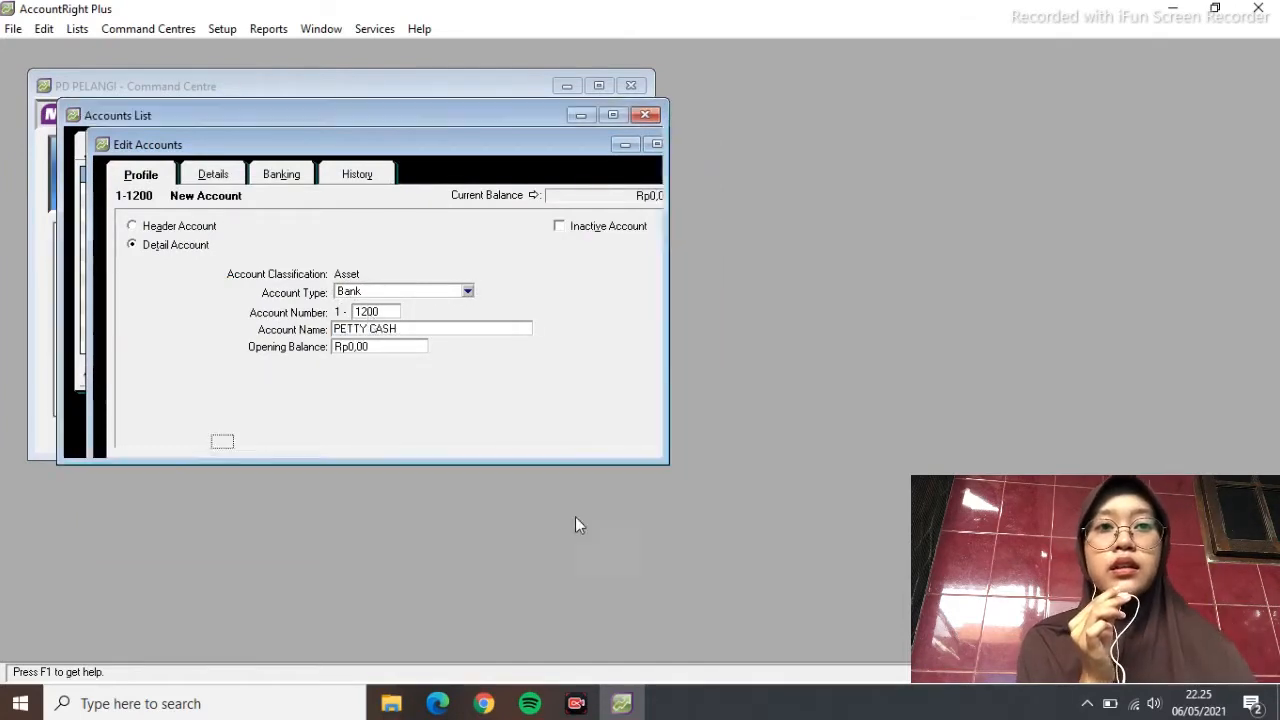
Add Accounts Receivable–type account 1-1400 for the doubtful debt allowance
{"action": "left_click", "coordinate": [223, 432]}
{"action": "type", "text": "140"}
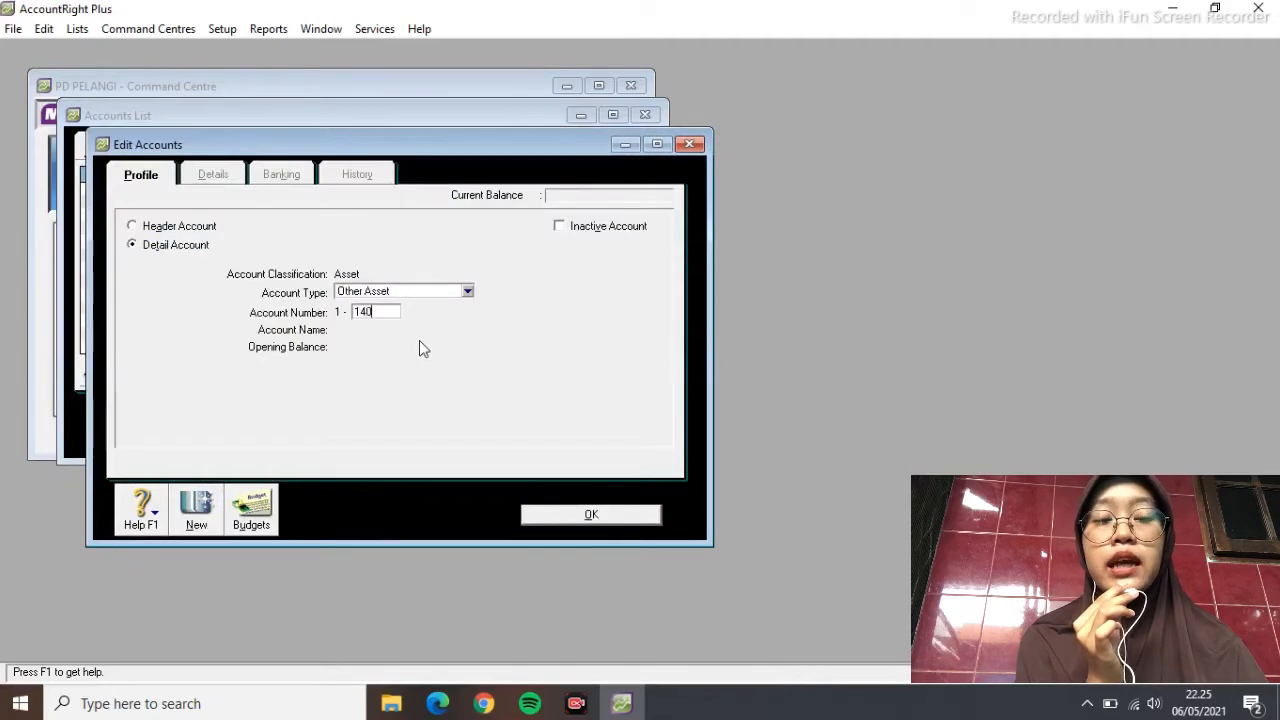
{"action": "type", "text": "0"}
{"action": "left_click", "coordinate": [467, 291]}
{"action": "left_click", "coordinate": [418, 330]}
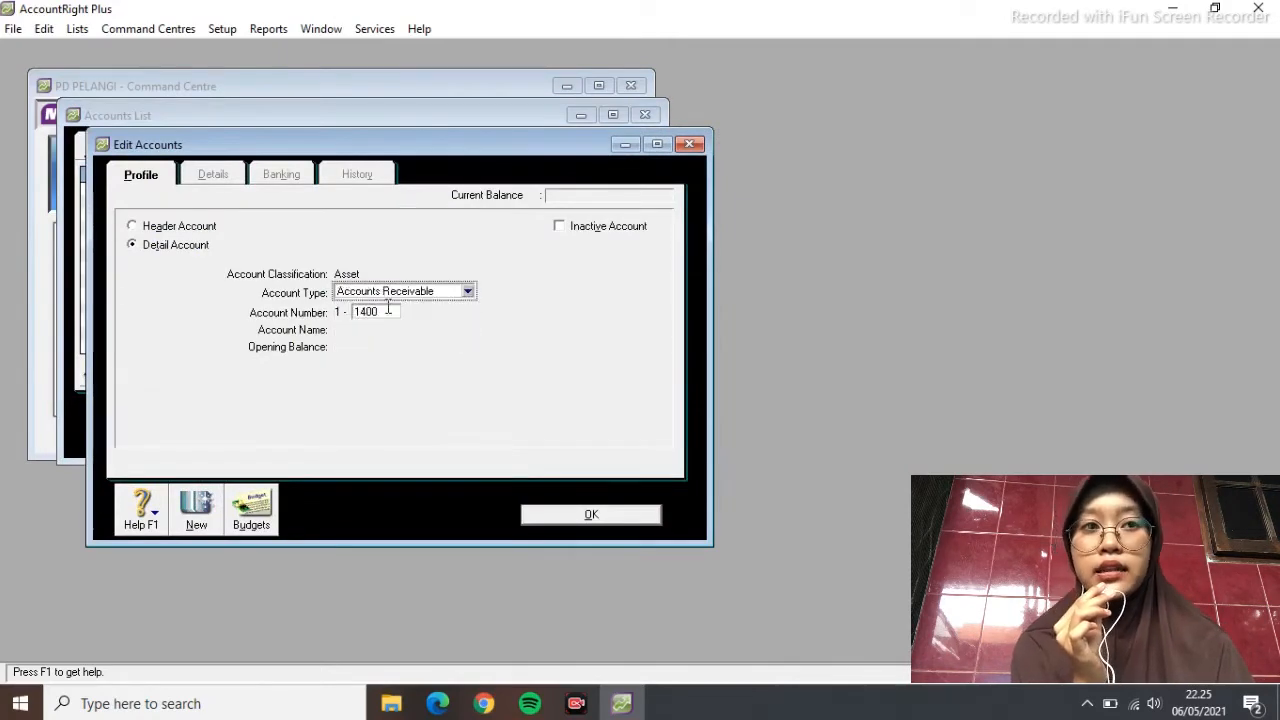
{"action": "key", "text": "Tab"}
{"action": "type", "text": "ALLOWANCE"}
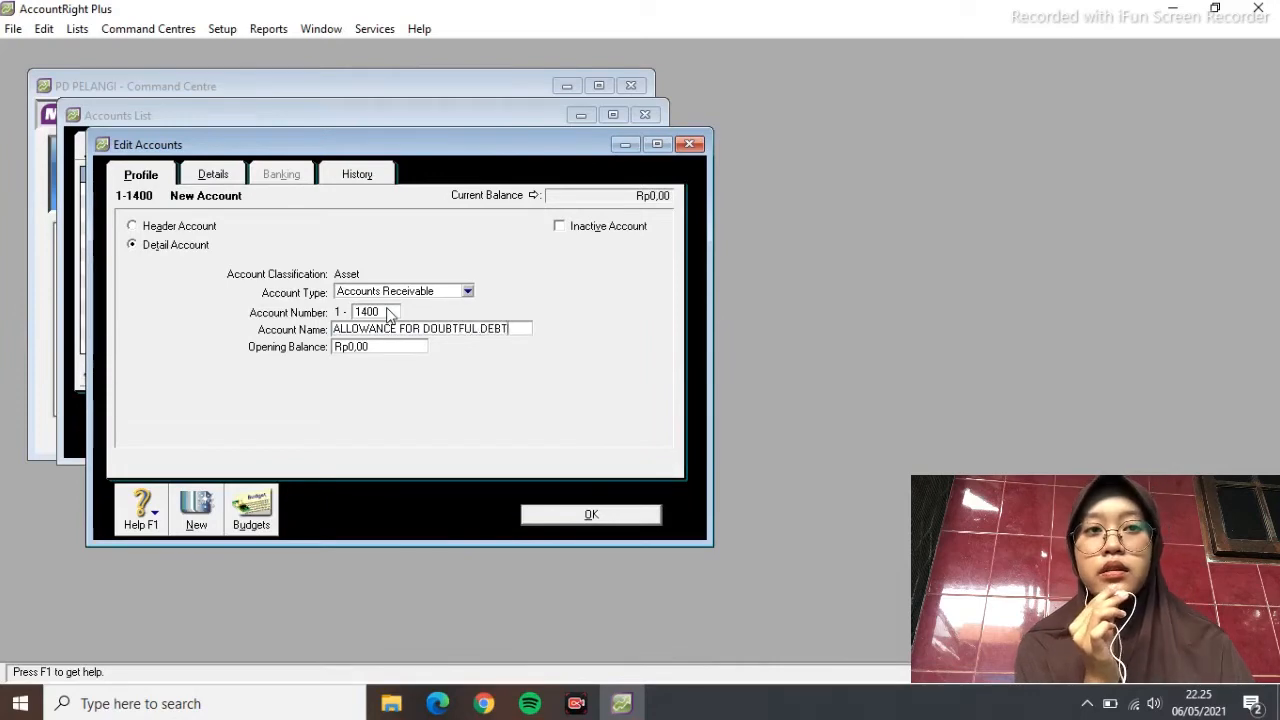
{"action": "left_click", "coordinate": [551, 518]}
Add Other Current Asset account 1-1500 MERCHANDISE INVENTORY
{"action": "left_click", "coordinate": [223, 430]}
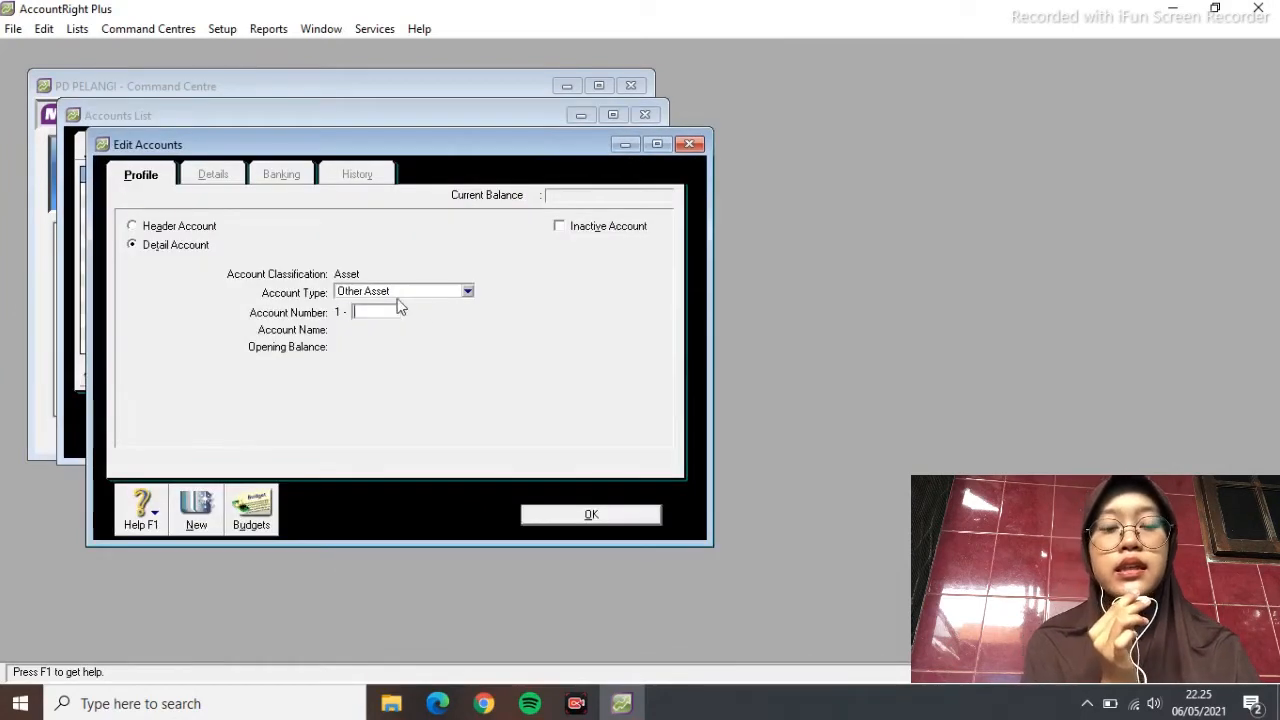
{"action": "left_click", "coordinate": [467, 292]}
{"action": "left_click", "coordinate": [440, 332]}
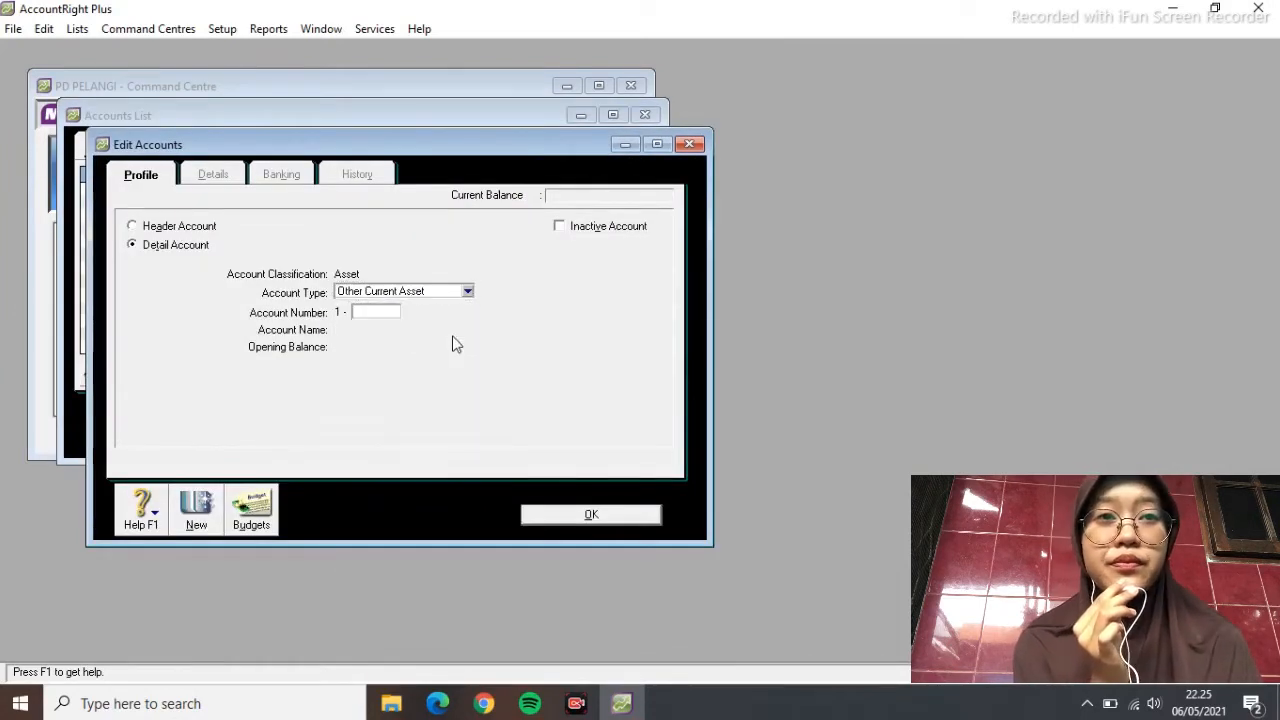
{"action": "type", "text": "1500"}
{"action": "key", "text": "Tab"}
{"action": "type", "text": "MERCHANDISE"}
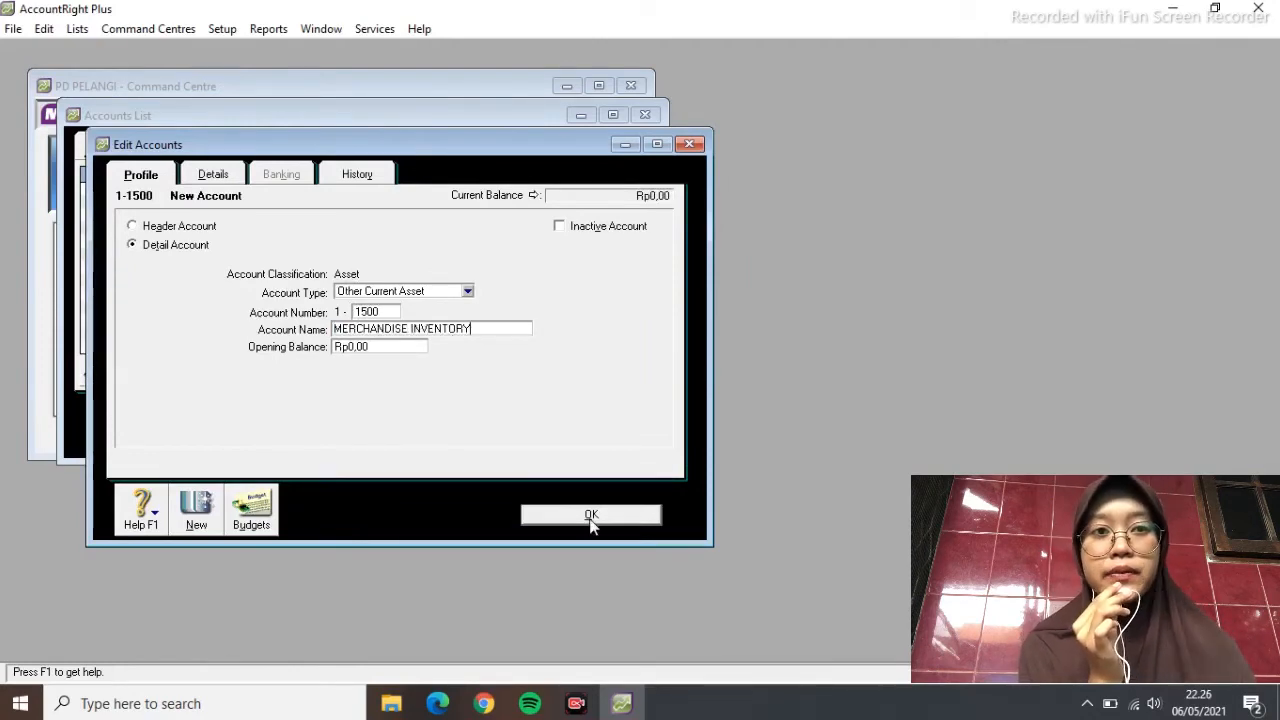
{"action": "left_click", "coordinate": [591, 518]}
Add Other Current Asset account 1-1600 STORE SUPPLIES
{"action": "left_click", "coordinate": [221, 425]}
{"action": "left_click", "coordinate": [467, 292]}
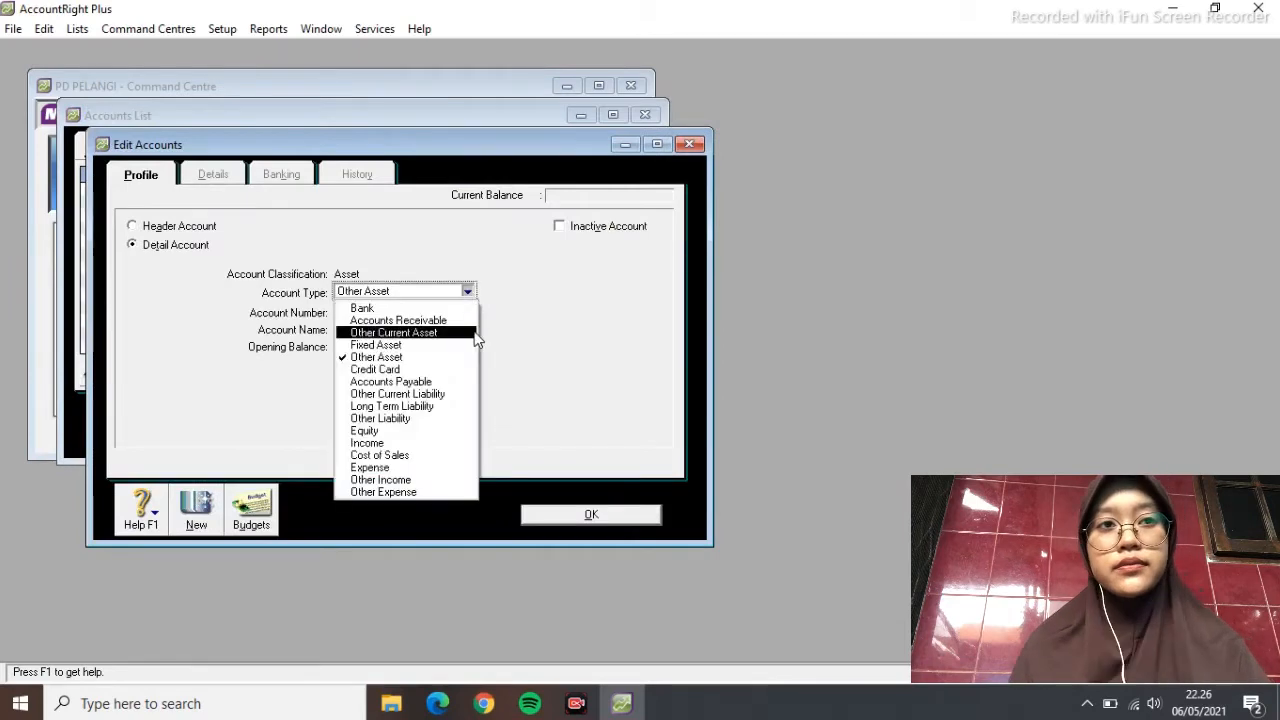
{"action": "left_click", "coordinate": [476, 336]}
{"action": "type", "text": "1600"}
{"action": "key", "text": "Tab"}
{"action": "type", "text": "ST"}
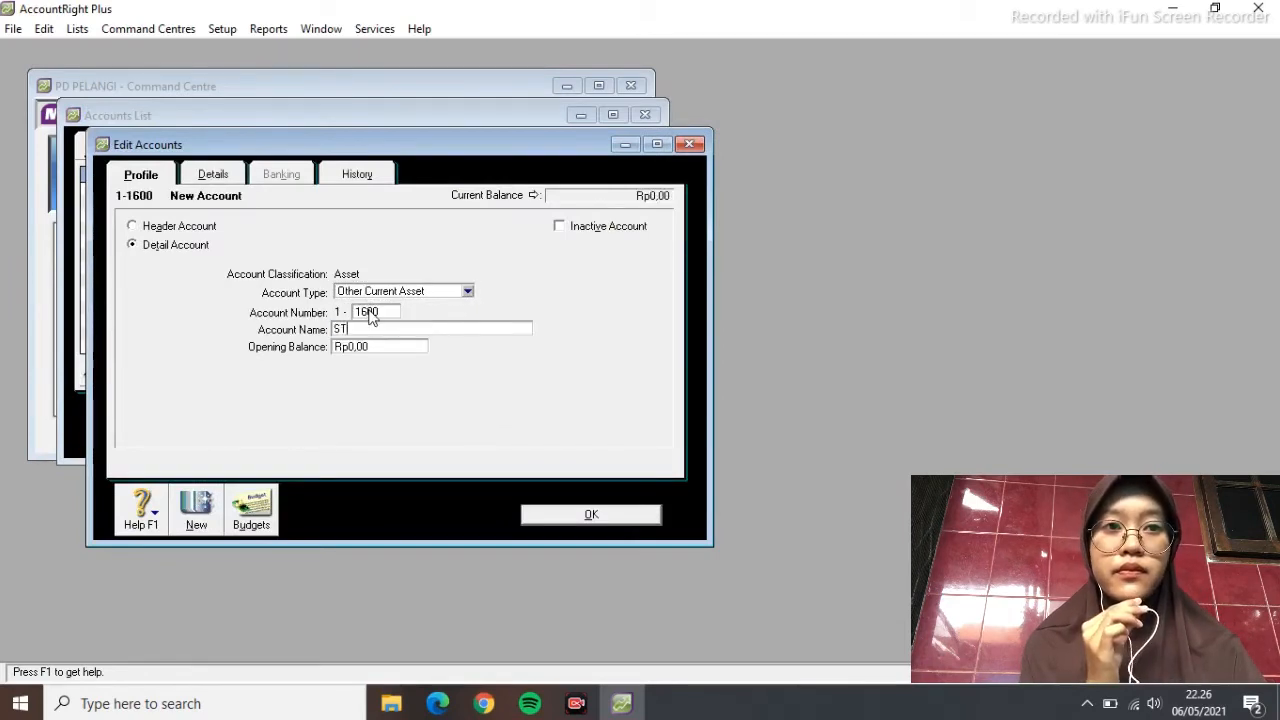
{"action": "type", "text": "ORE SUPPLIES"}
{"action": "left_click", "coordinate": [590, 515]}
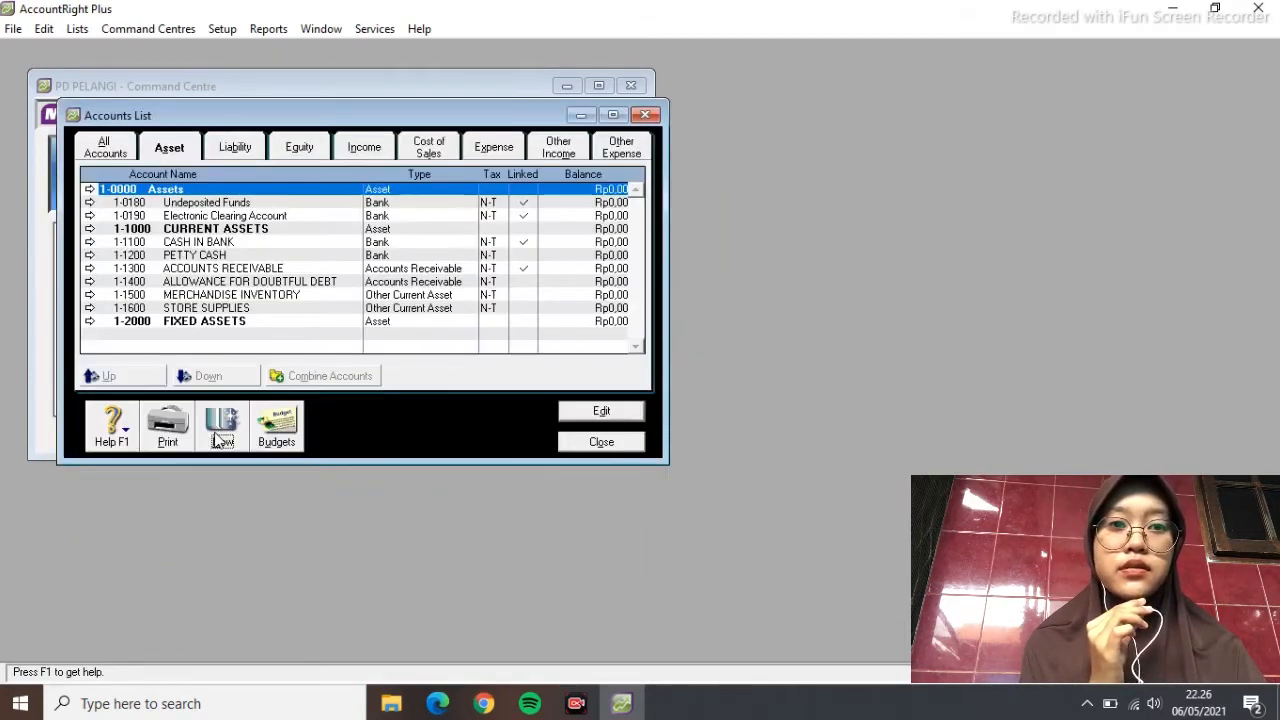
Add Other Current Asset account 1-1700 PREPAID INSURANCE
{"action": "left_click", "coordinate": [218, 438]}
{"action": "left_click", "coordinate": [467, 292]}
{"action": "left_click", "coordinate": [476, 336]}
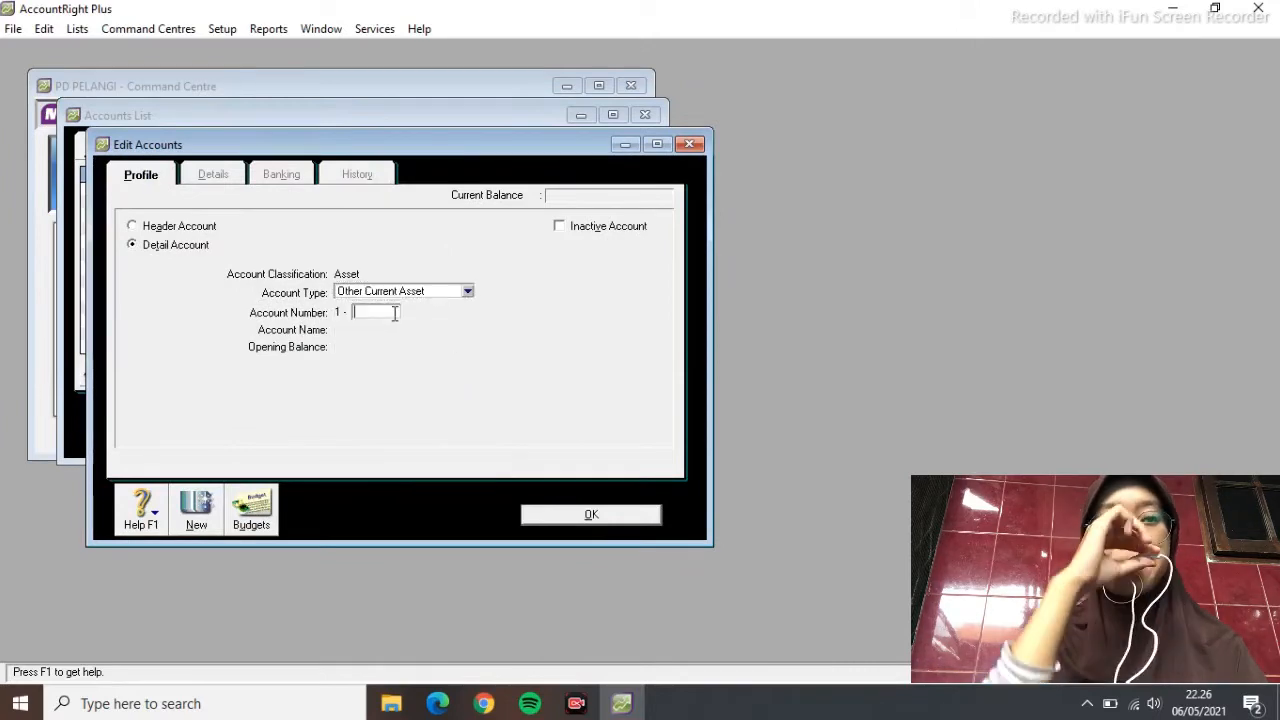
{"action": "type", "text": "1700"}
{"action": "key", "text": "Tab"}
{"action": "type", "text": "PREP"}
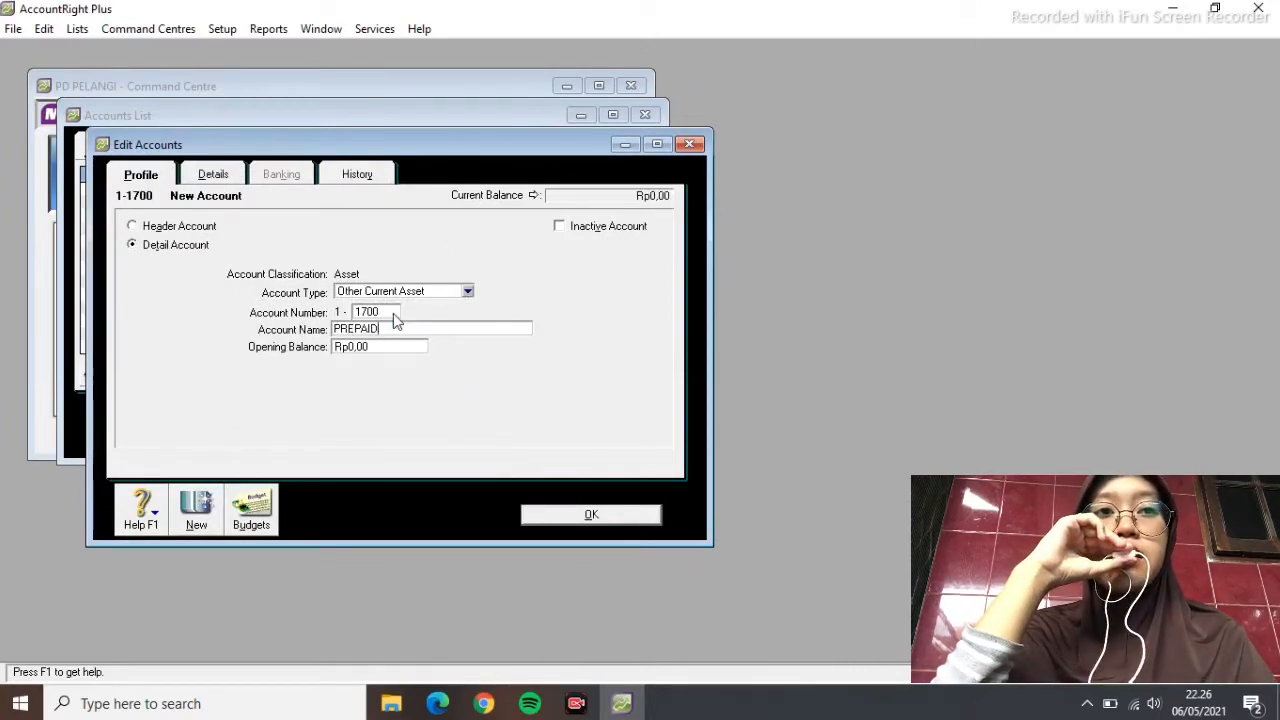
{"action": "left_click", "coordinate": [590, 514]}
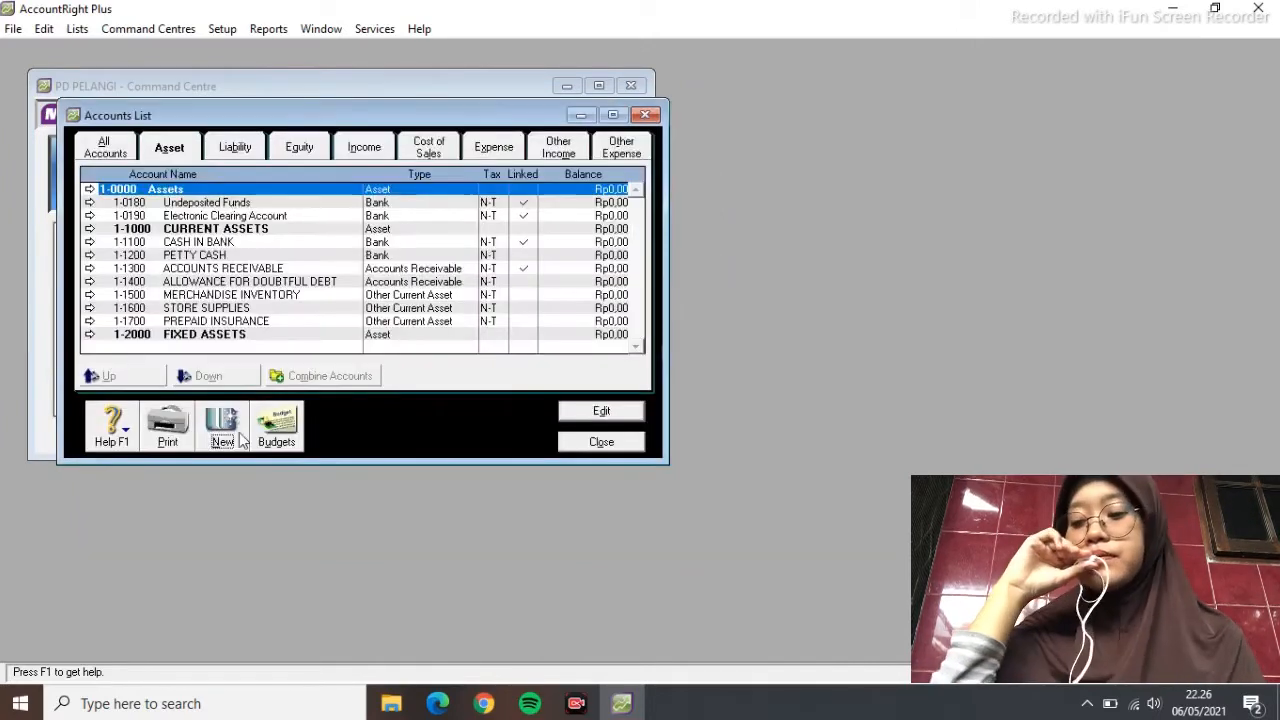
Add Other Current Asset account 1-1800 PREPAID RENT
{"action": "left_click", "coordinate": [218, 438]}
{"action": "left_click", "coordinate": [467, 292]}
{"action": "left_click", "coordinate": [462, 318]}
{"action": "left_click", "coordinate": [467, 291]}
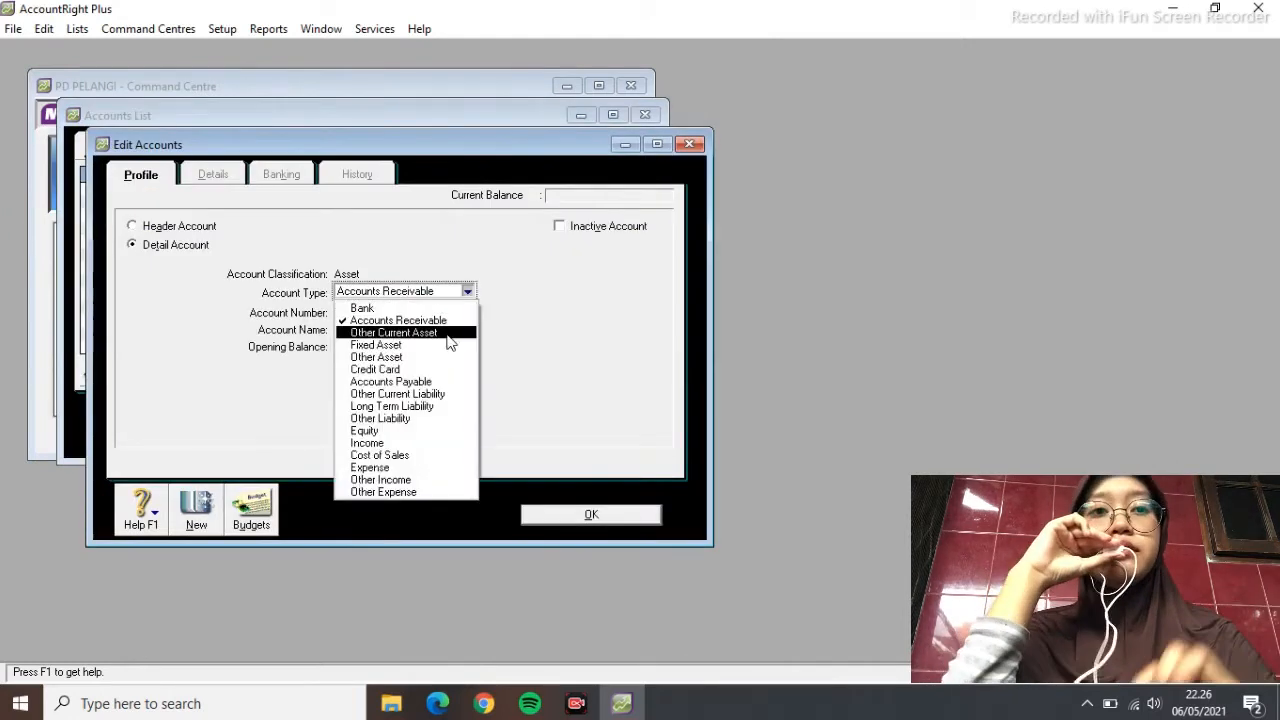
{"action": "left_click", "coordinate": [465, 333]}
{"action": "type", "text": "1800"}
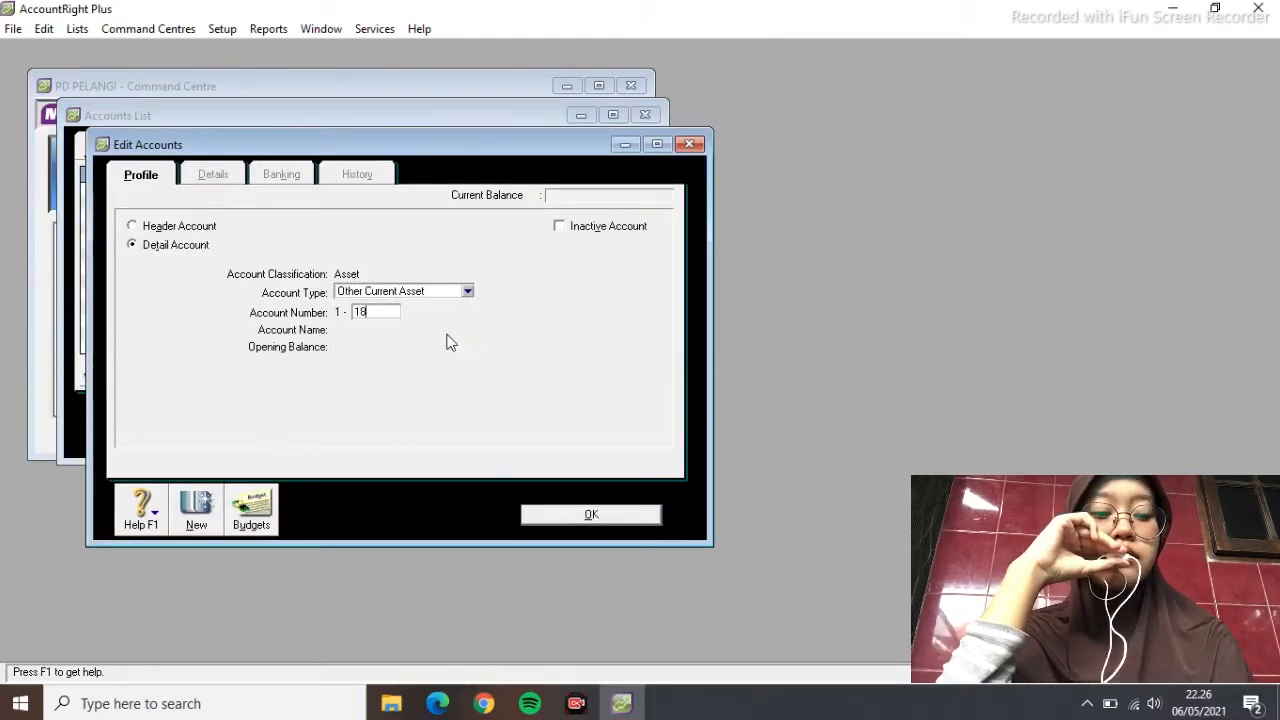
{"action": "key", "text": "Tab"}
{"action": "type", "text": "PREPAID RENT"}
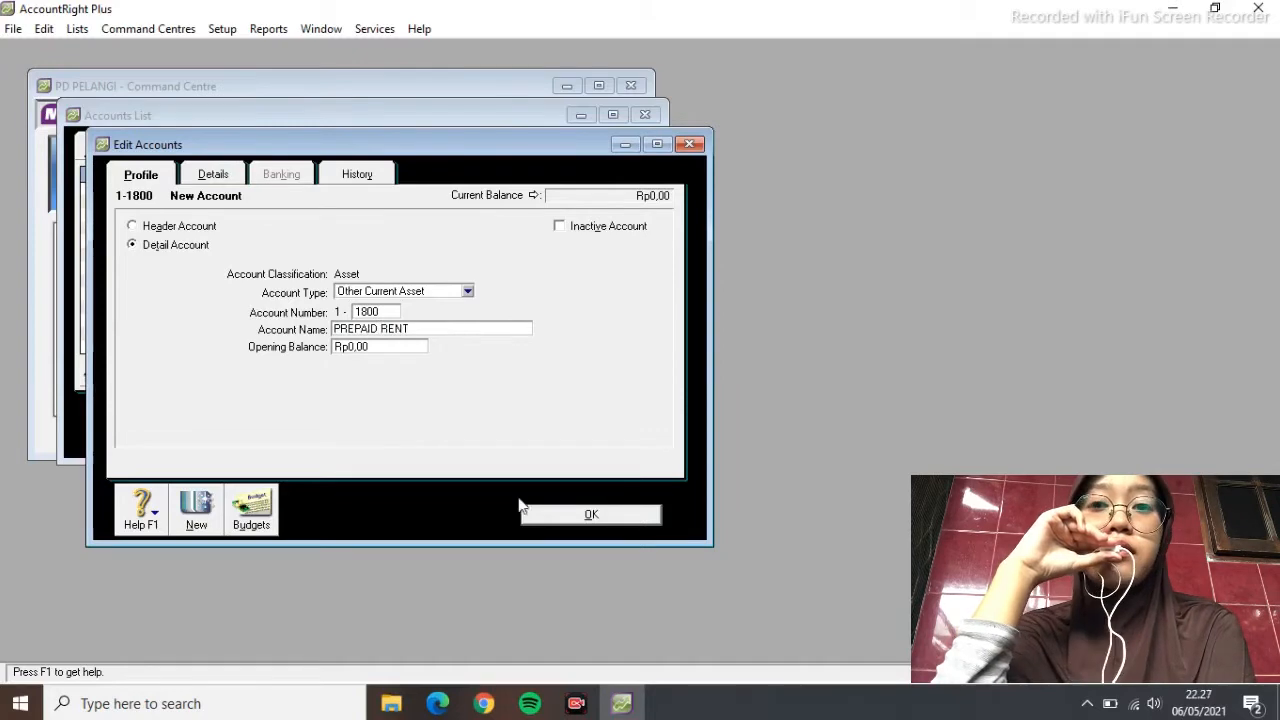
{"action": "left_click", "coordinate": [618, 513]}
Add Other Current Asset account 1-1900 PREPAID TAX
{"action": "left_click", "coordinate": [230, 442]}
{"action": "left_click", "coordinate": [467, 291]}
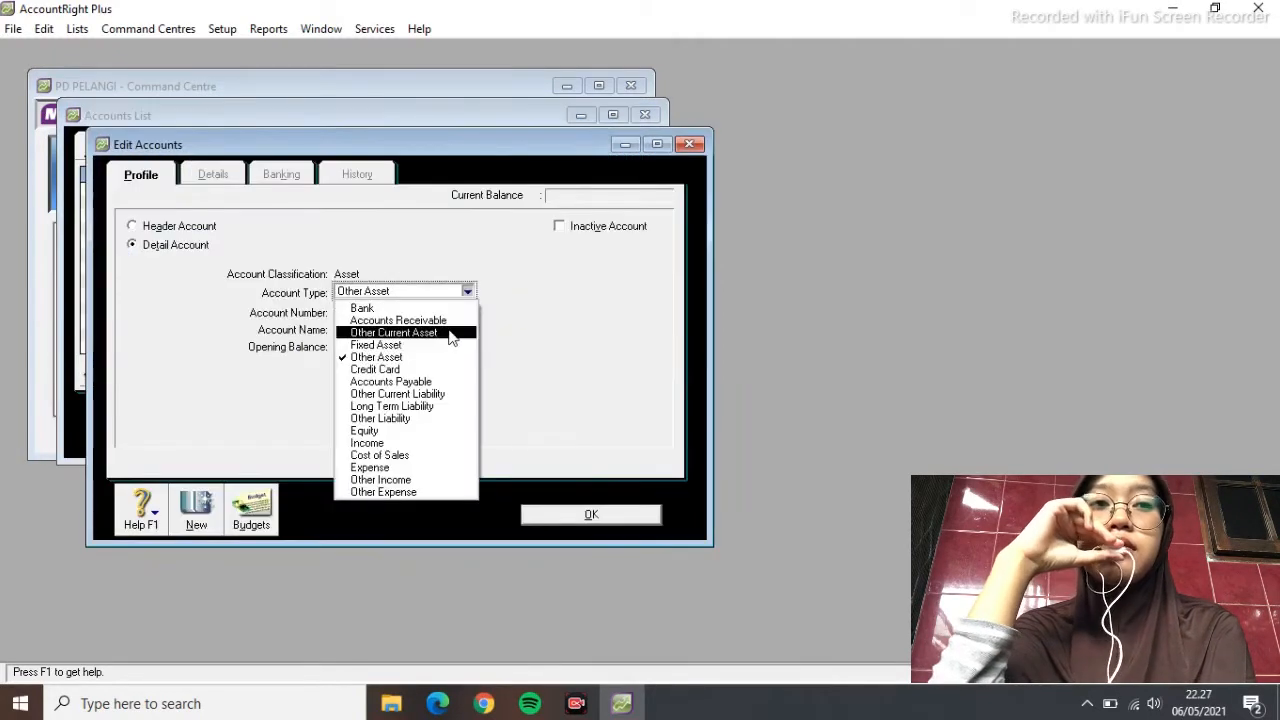
{"action": "left_click", "coordinate": [449, 331]}
{"action": "type", "text": "1900"}
{"action": "key", "text": "Tab"}
{"action": "type", "text": "PREPAID"}
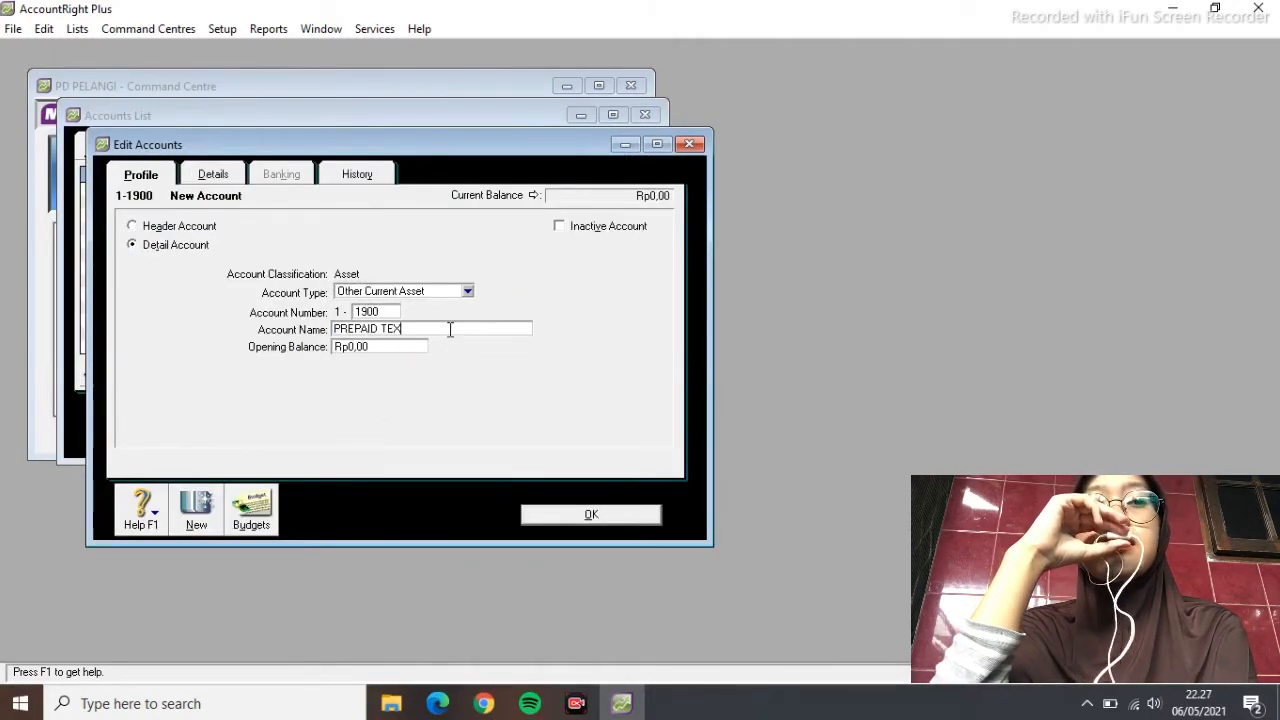
{"action": "left_click", "coordinate": [538, 514]}
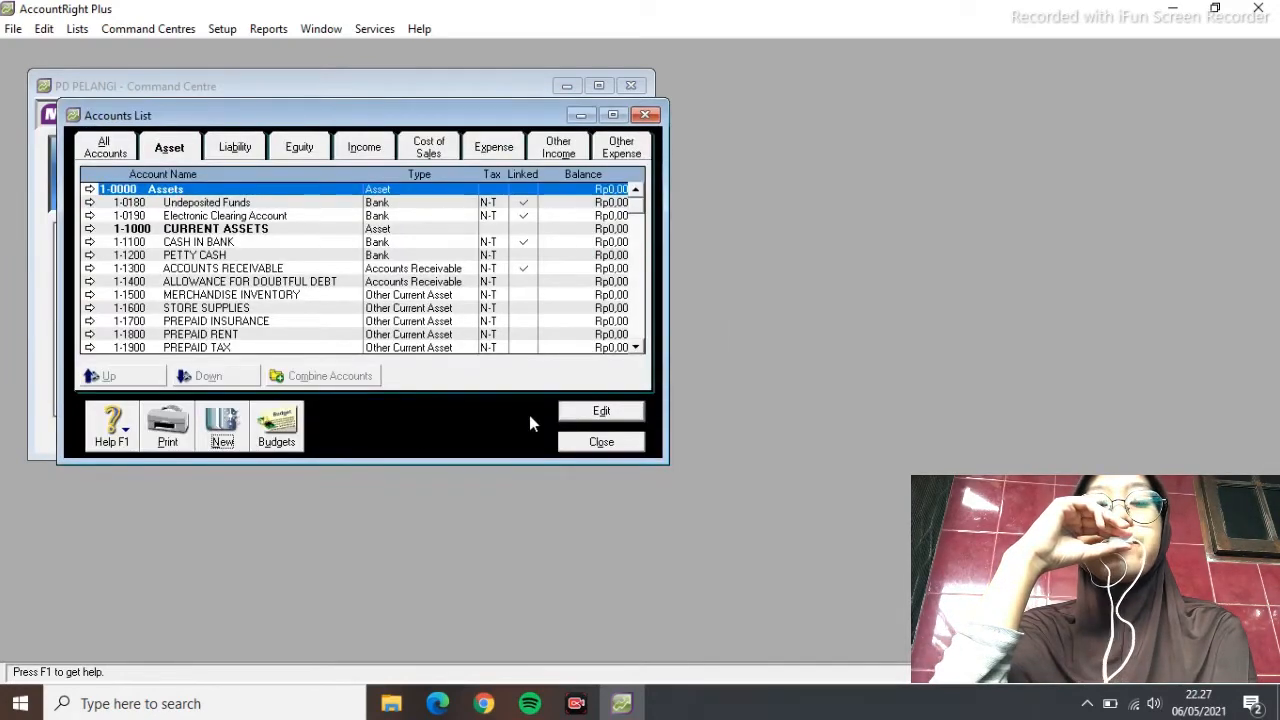
Try an Other Asset account numbered 1000, dismiss the duplicate-number warning, and cancel it
{"action": "left_click", "coordinate": [230, 442]}
{"action": "left_click", "coordinate": [467, 292]}
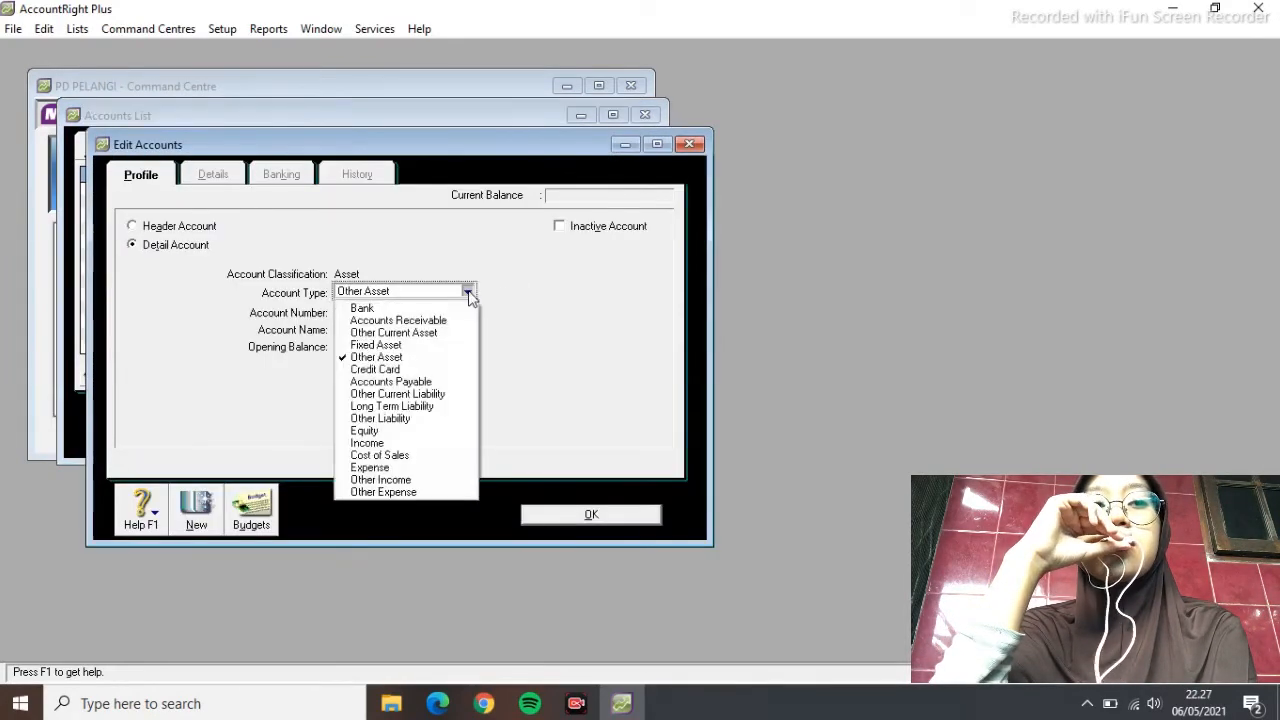
{"action": "left_click", "coordinate": [514, 292]}
{"action": "left_click", "coordinate": [360, 310]}
{"action": "type", "text": "1000"}
{"action": "key", "text": "Tab"}
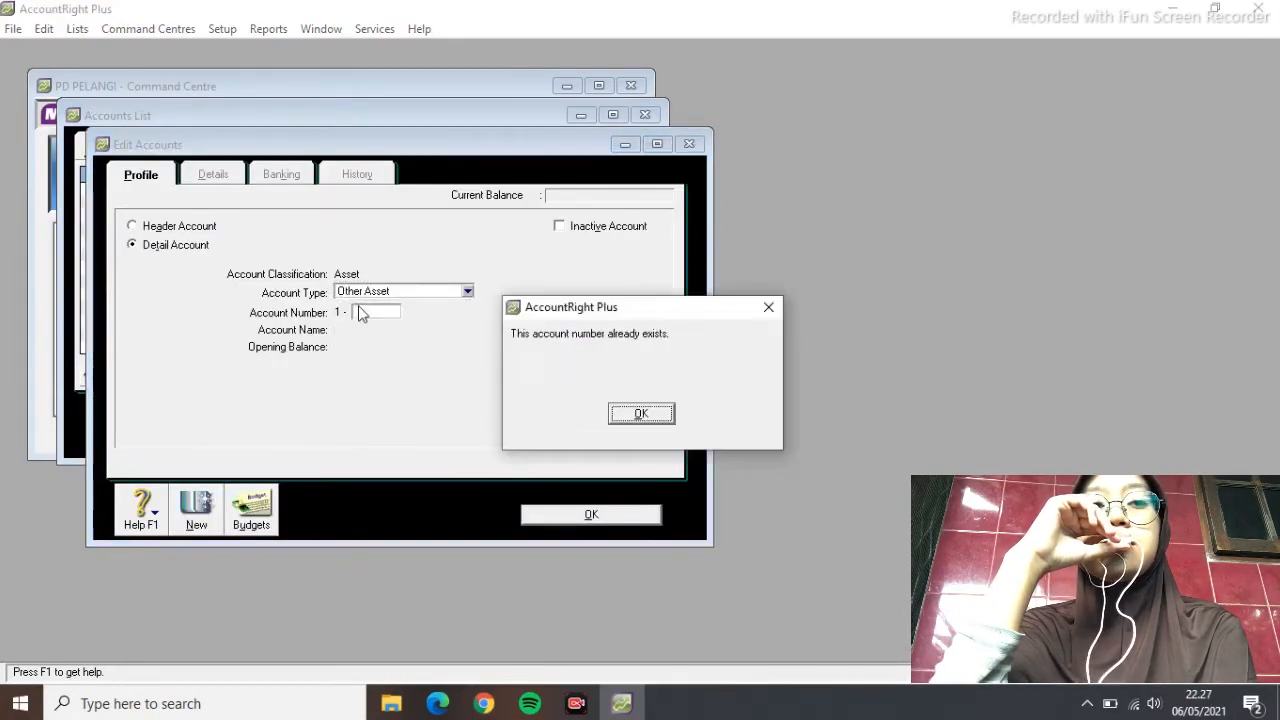
{"action": "left_click", "coordinate": [664, 412]}
{"action": "left_click", "coordinate": [578, 513]}
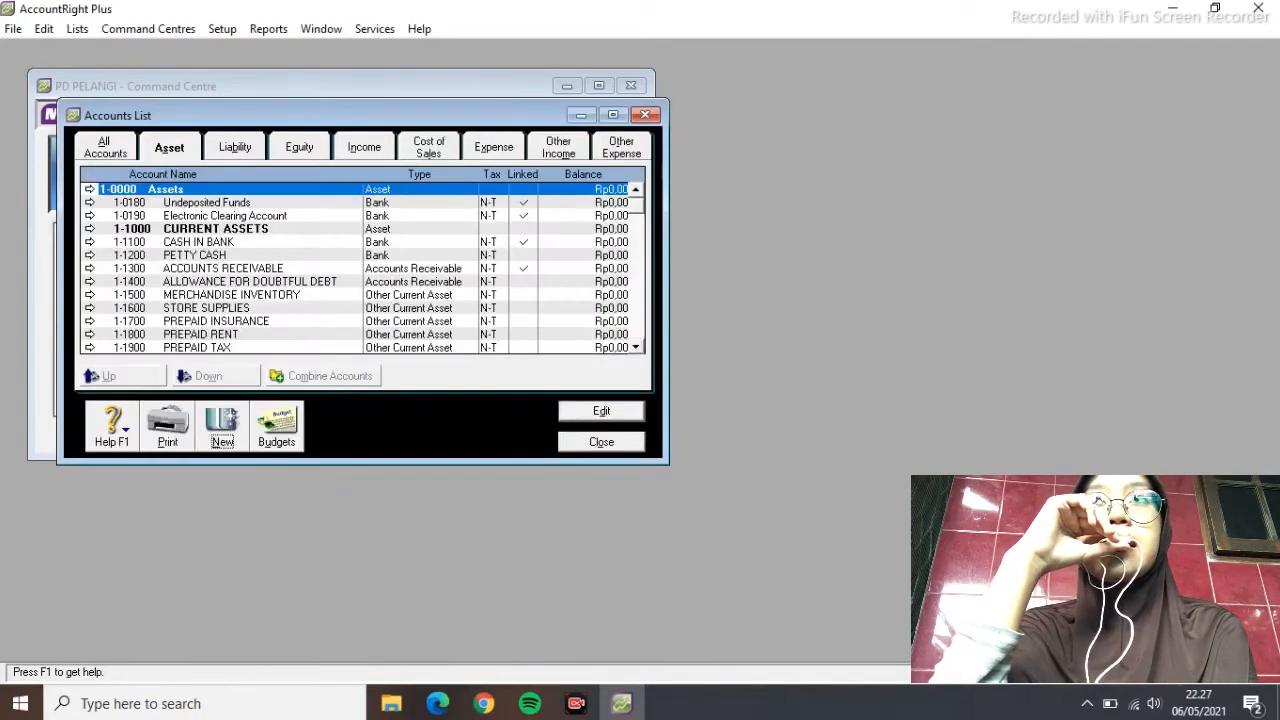
Add asset account 1-2100 EQUIPMENT AT COST
{"action": "left_click", "coordinate": [226, 438]}
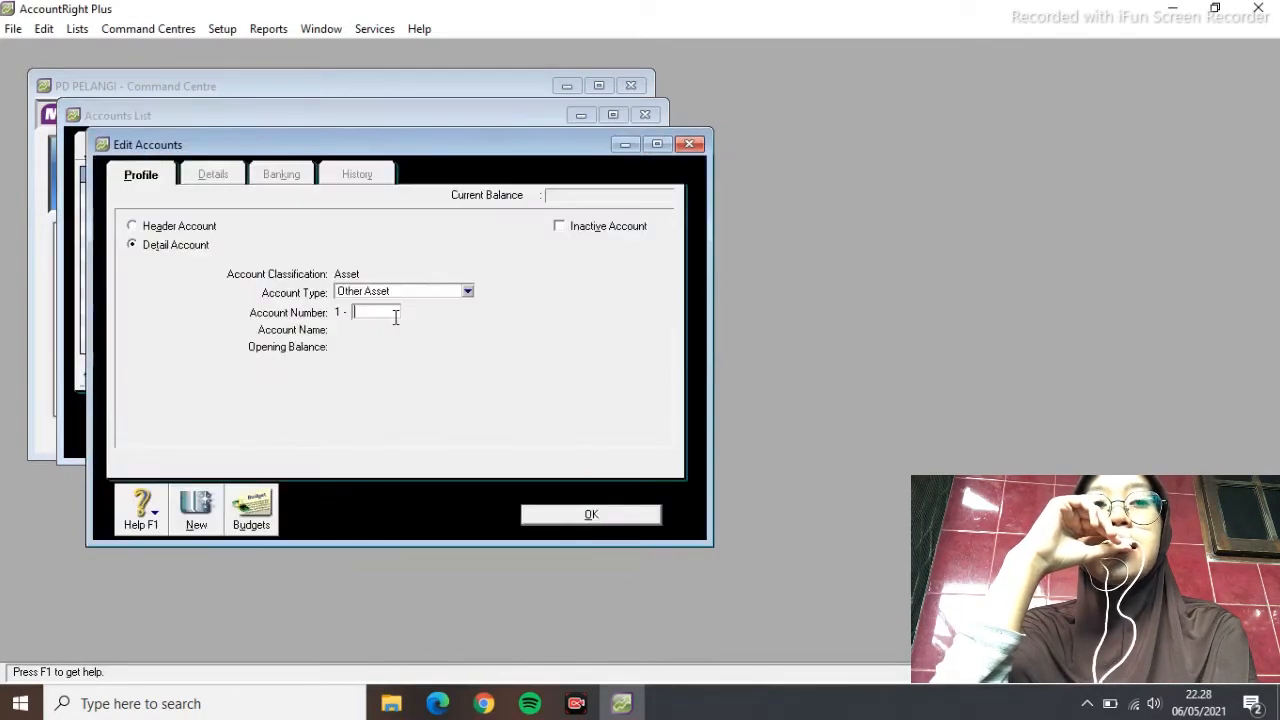
{"action": "type", "text": "2100"}
{"action": "key", "text": "Tab"}
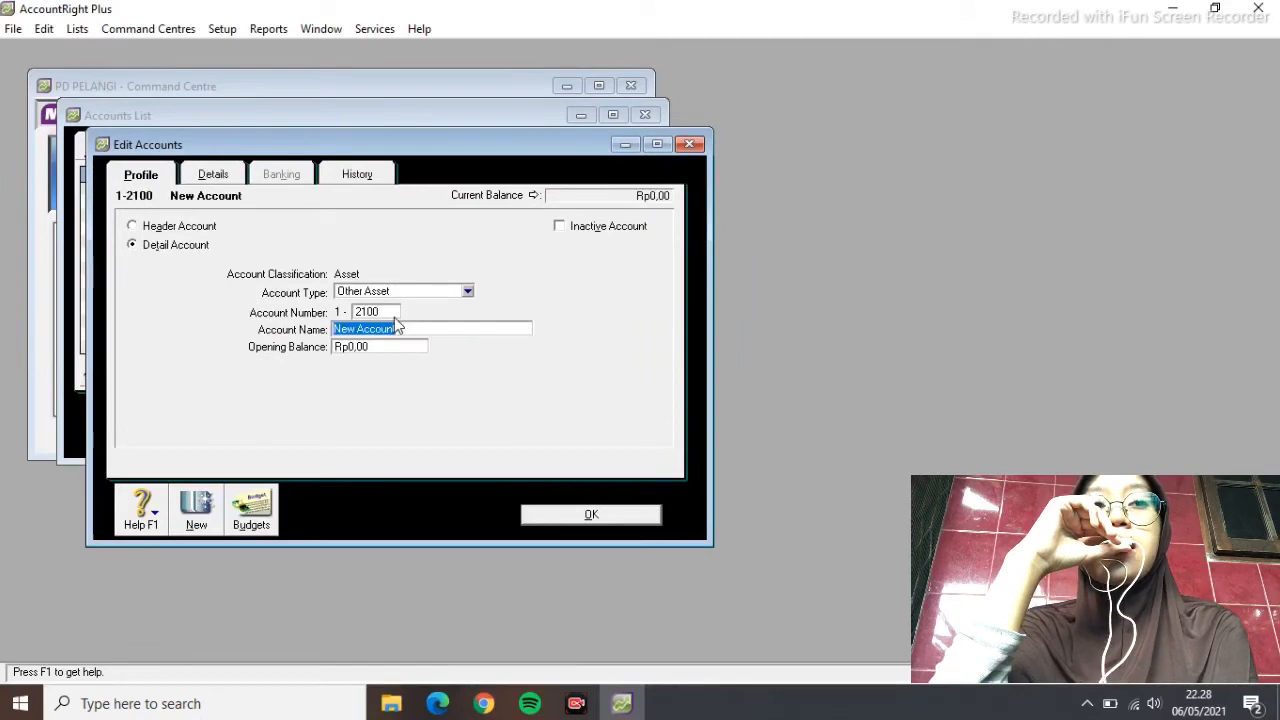
{"action": "type", "text": "EQUIPMENT AT COST"}
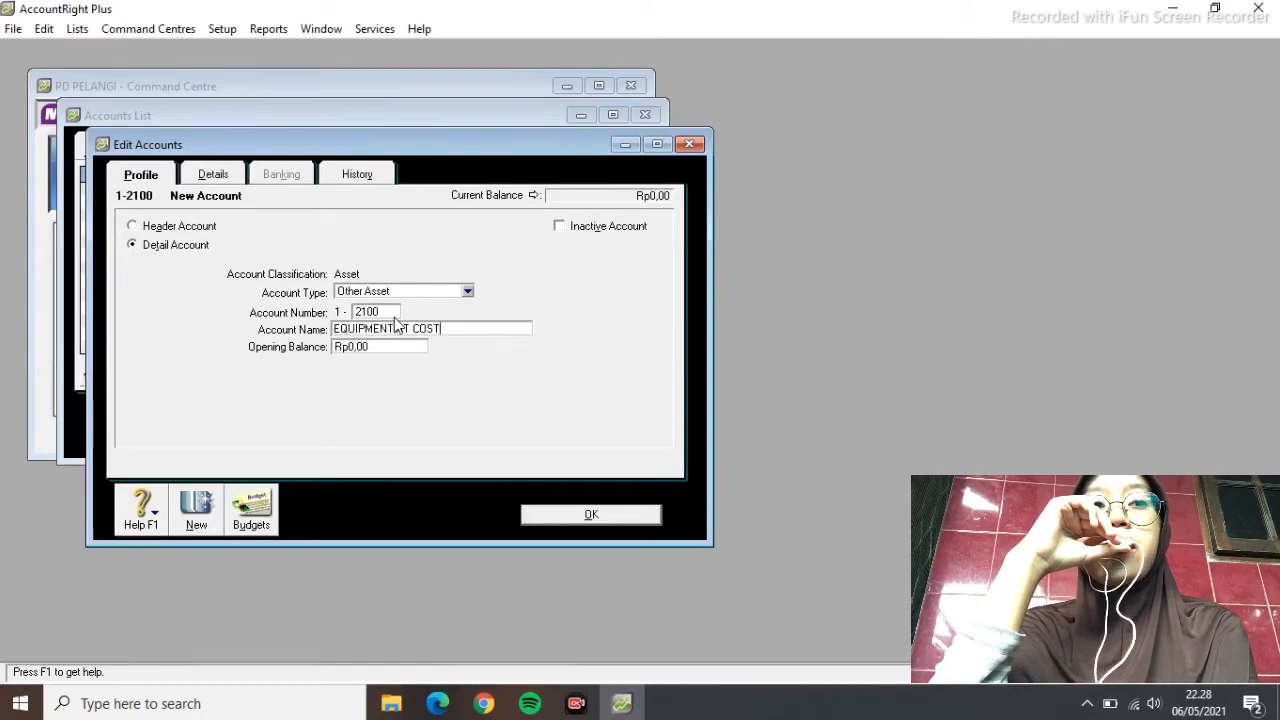
{"action": "left_click", "coordinate": [566, 512]}
Add 1-2110 EQUIPMENT ACCOUNT DEPT and show the liability accounts
{"action": "left_click", "coordinate": [226, 438]}
{"action": "type", "text": "2110"}
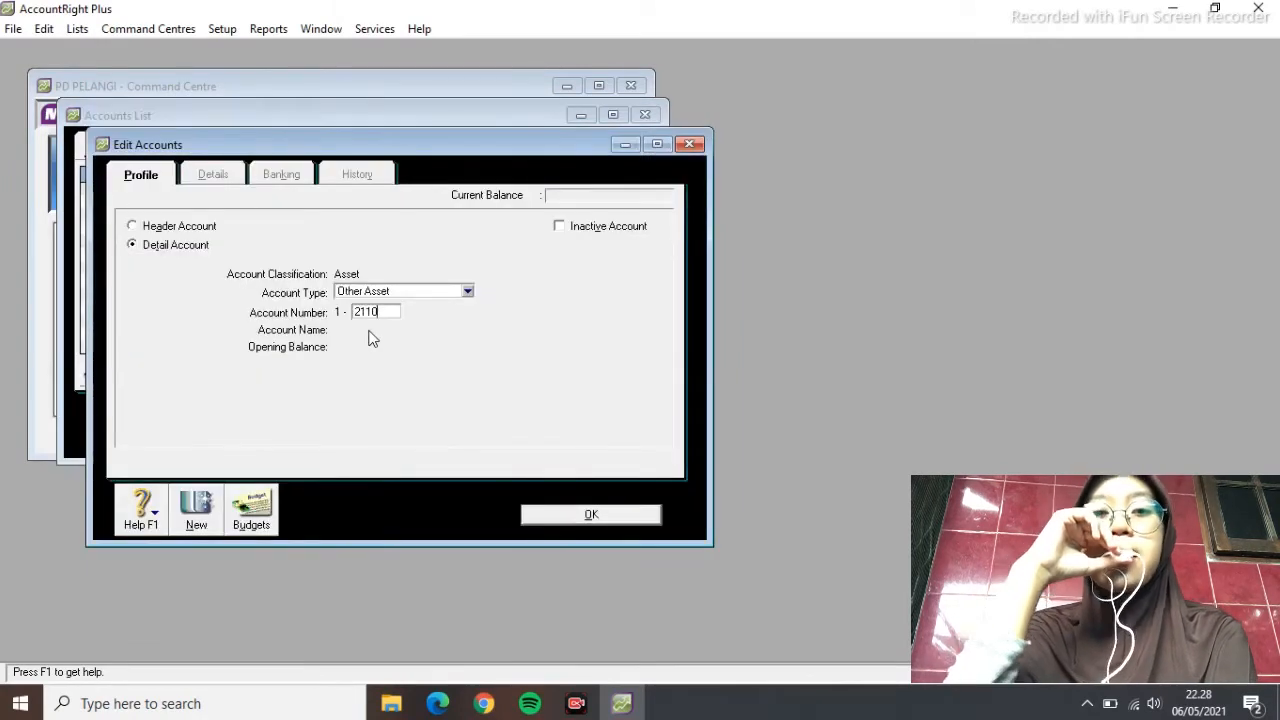
{"action": "key", "text": "Tab"}
{"action": "type", "text": "EQUIPMENT "}
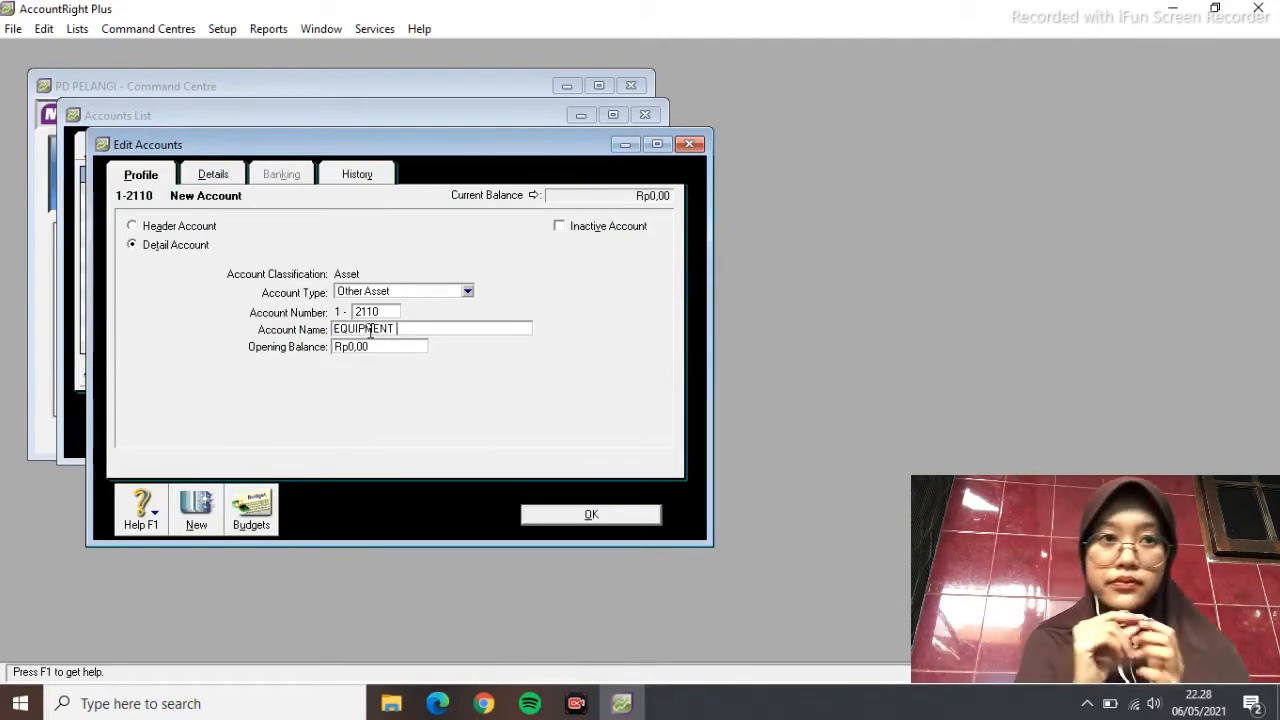
{"action": "type", "text": "ACCOUNT DEPT"}
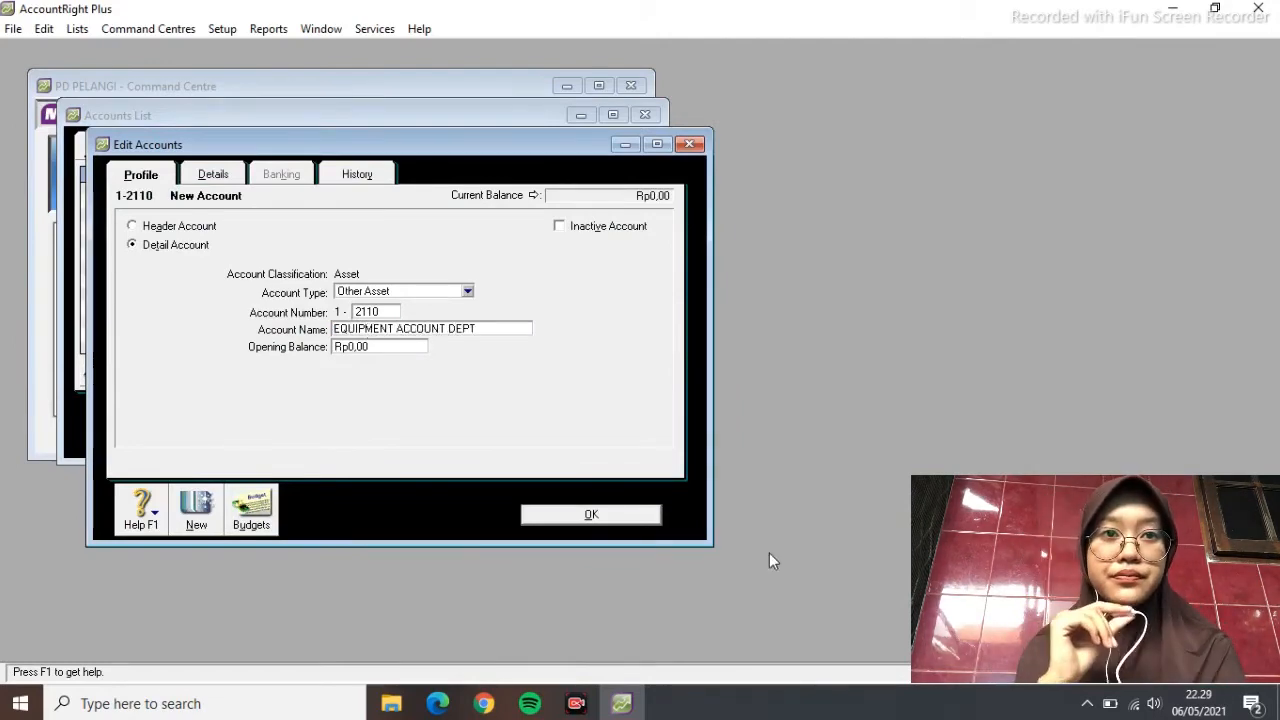
{"action": "left_click", "coordinate": [560, 515]}
{"action": "left_click", "coordinate": [236, 147]}
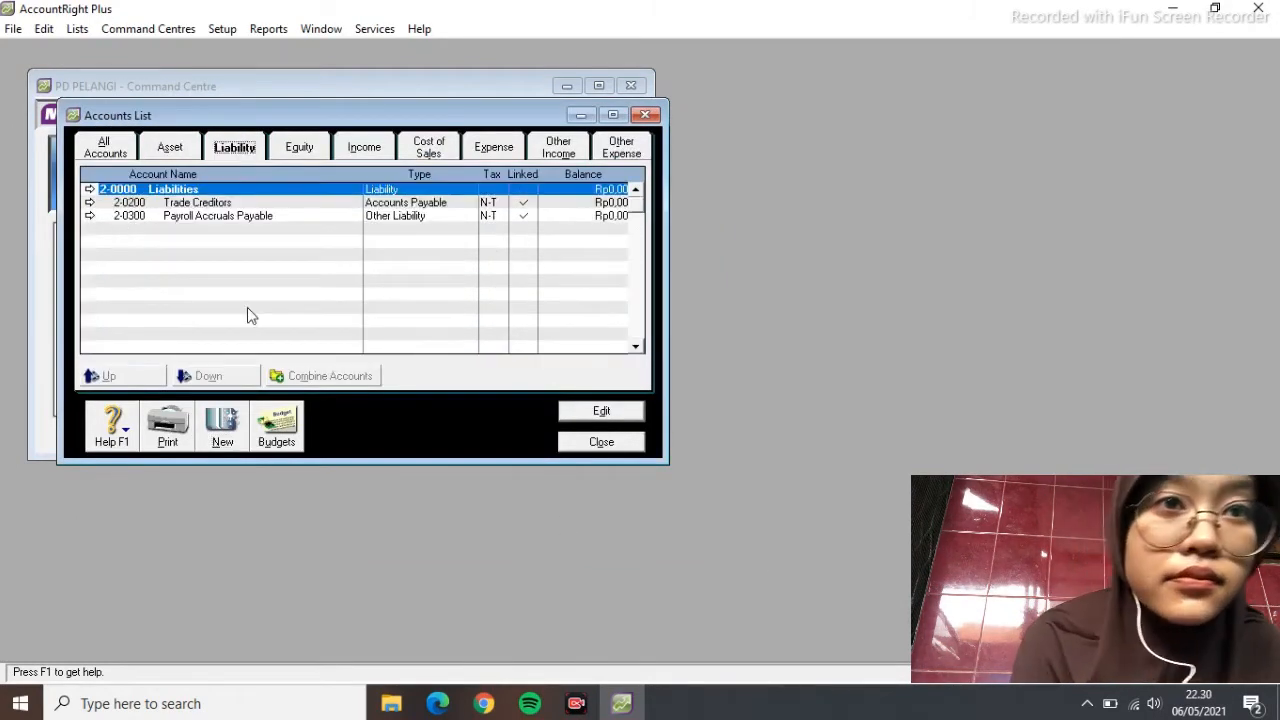
Change Trade Creditors to 2-1100 ACCOUNTS PAYABLE
{"action": "left_click", "coordinate": [245, 203]}
{"action": "left_click", "coordinate": [601, 411]}
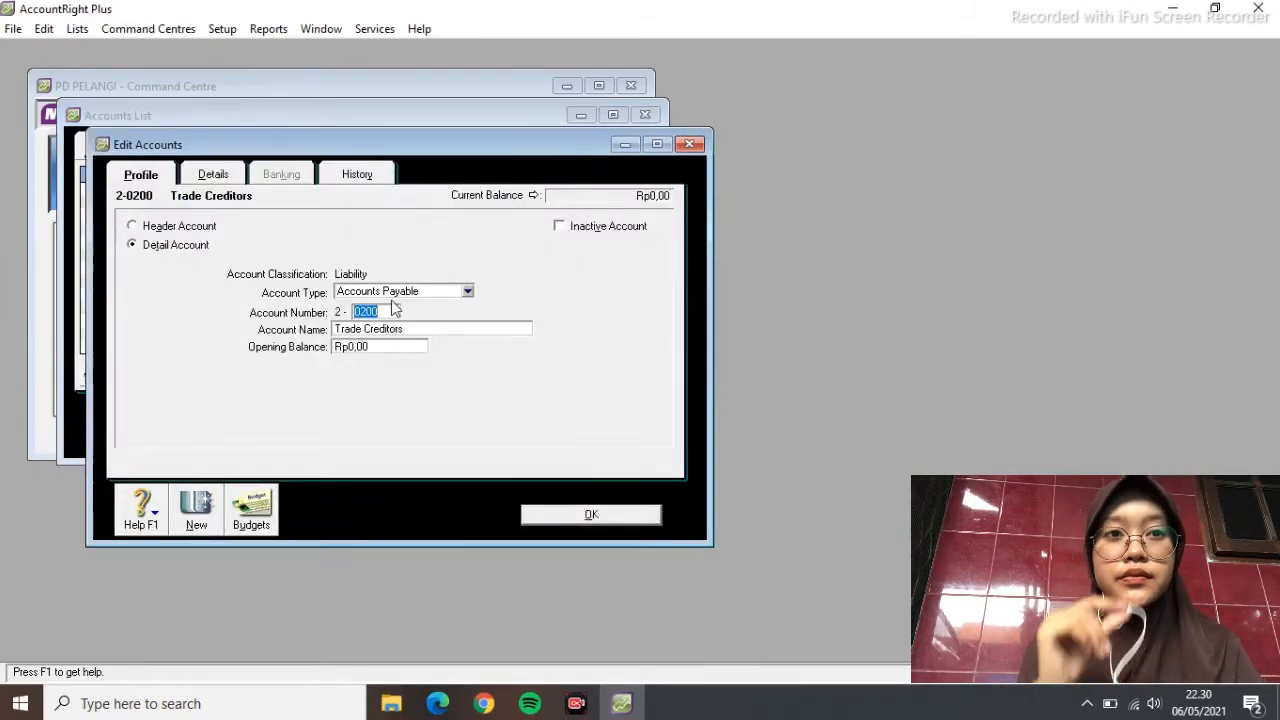
{"action": "type", "text": "1100"}
{"action": "key", "text": "Tab"}
{"action": "type", "text": "aCCO"}
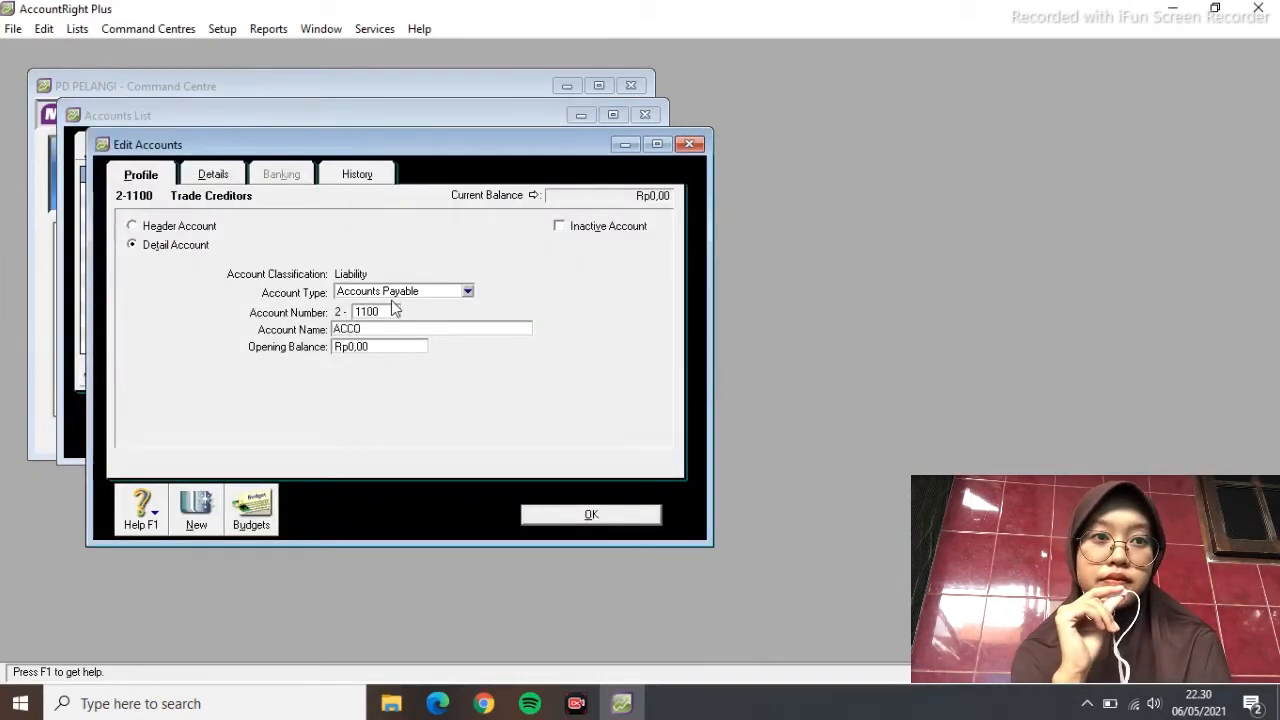
{"action": "type", "text": "UNTS PAYABLE"}
{"action": "left_click", "coordinate": [585, 514]}
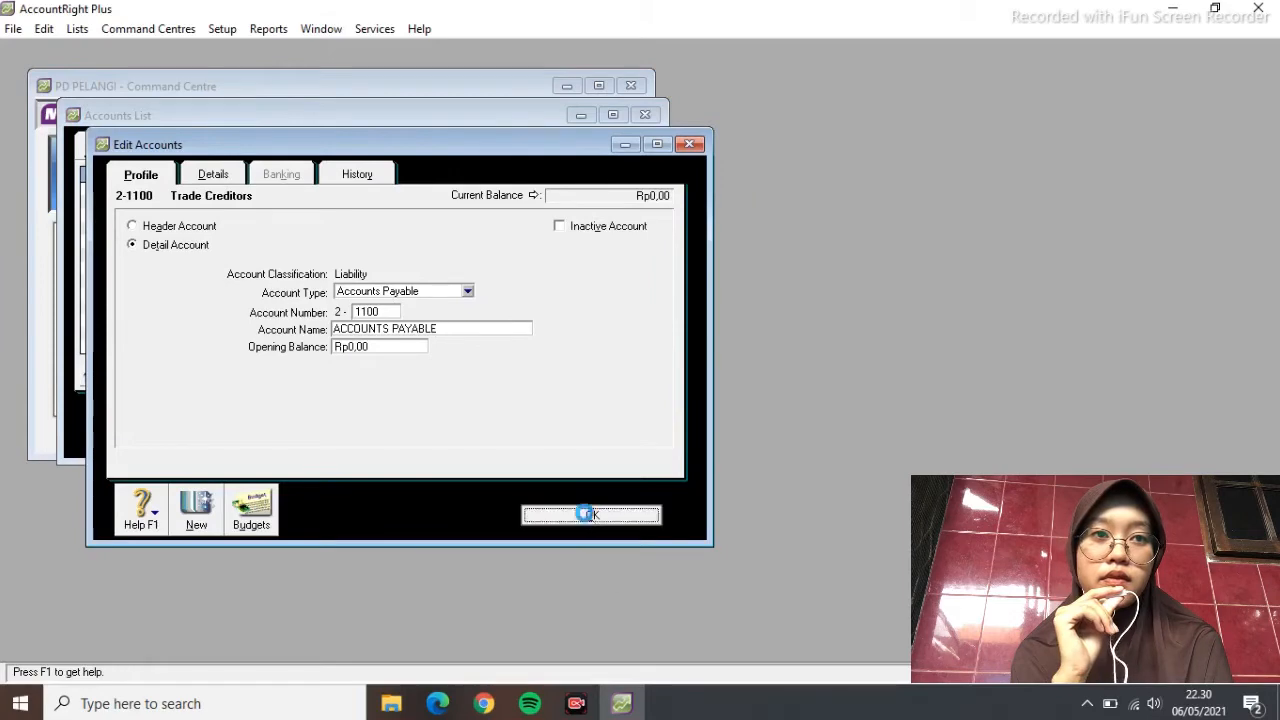
Add the header account 2-1000 CURRENT LIABILITIES
{"action": "left_click", "coordinate": [222, 425]}
{"action": "left_click", "coordinate": [132, 225]}
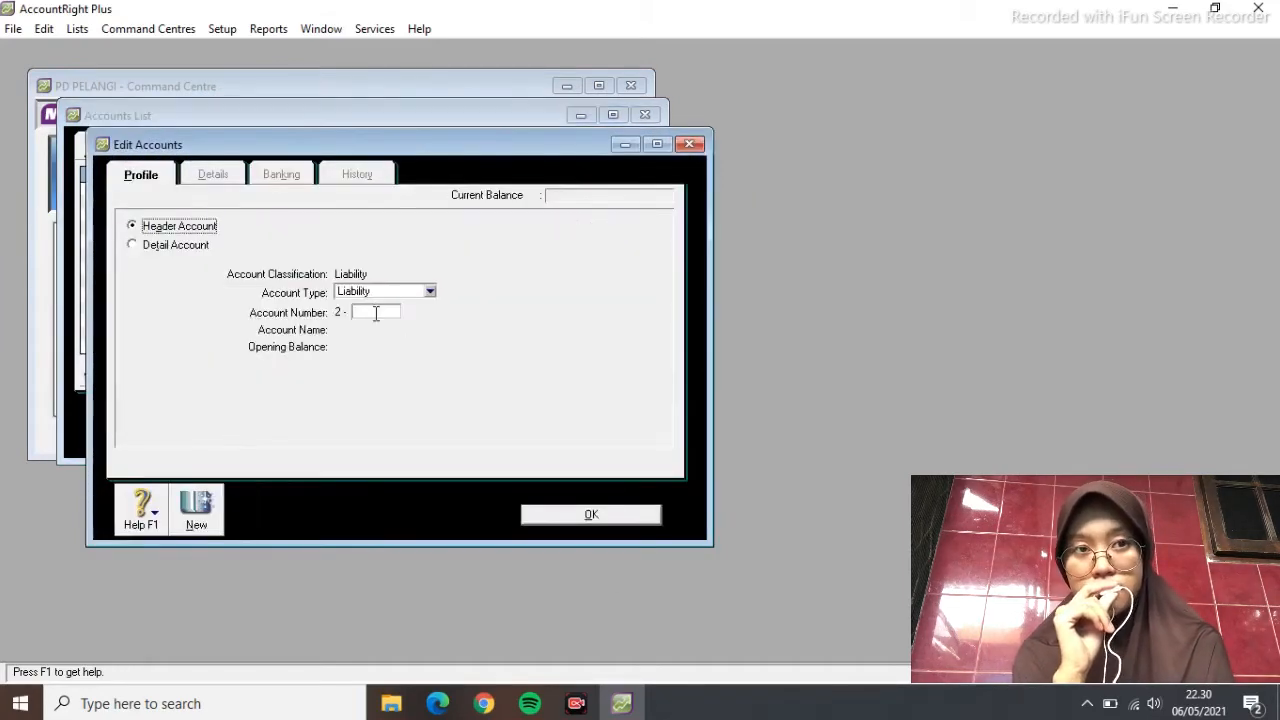
{"action": "left_click", "coordinate": [375, 311]}
{"action": "type", "text": "1000"}
{"action": "key", "text": "Tab"}
{"action": "type", "text": "CU"}
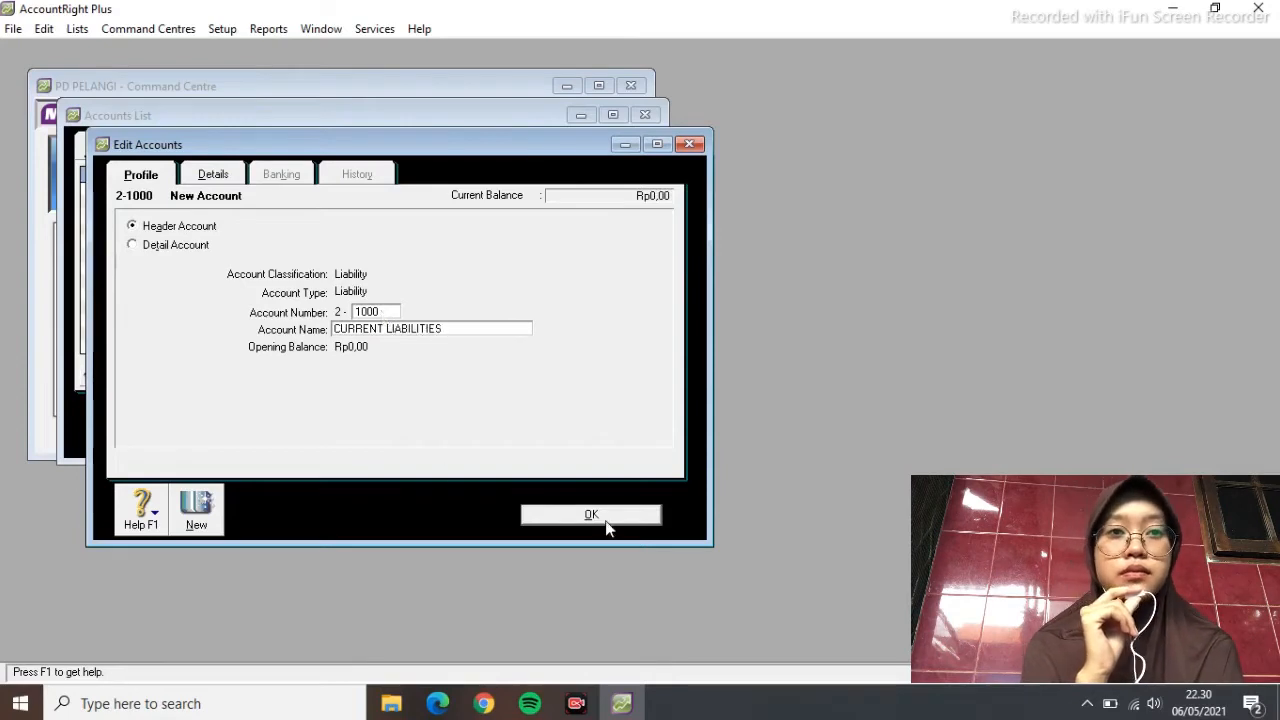
{"action": "left_click", "coordinate": [605, 518]}
Add the header account 2-2000 LONG TERM LIABILITIES
{"action": "left_click", "coordinate": [222, 425]}
{"action": "left_click", "coordinate": [132, 225]}
{"action": "left_click", "coordinate": [372, 312]}
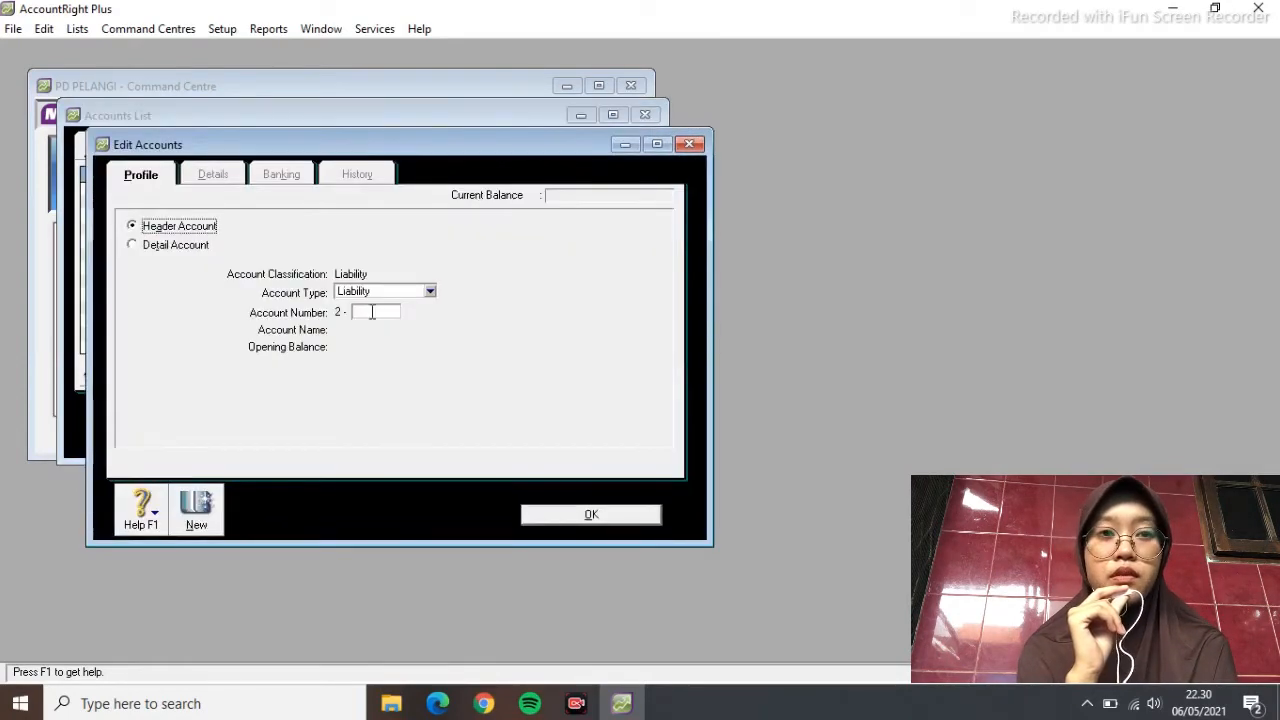
{"action": "type", "text": "2000"}
{"action": "key", "text": "Tab"}
{"action": "type", "text": "LONG TER"}
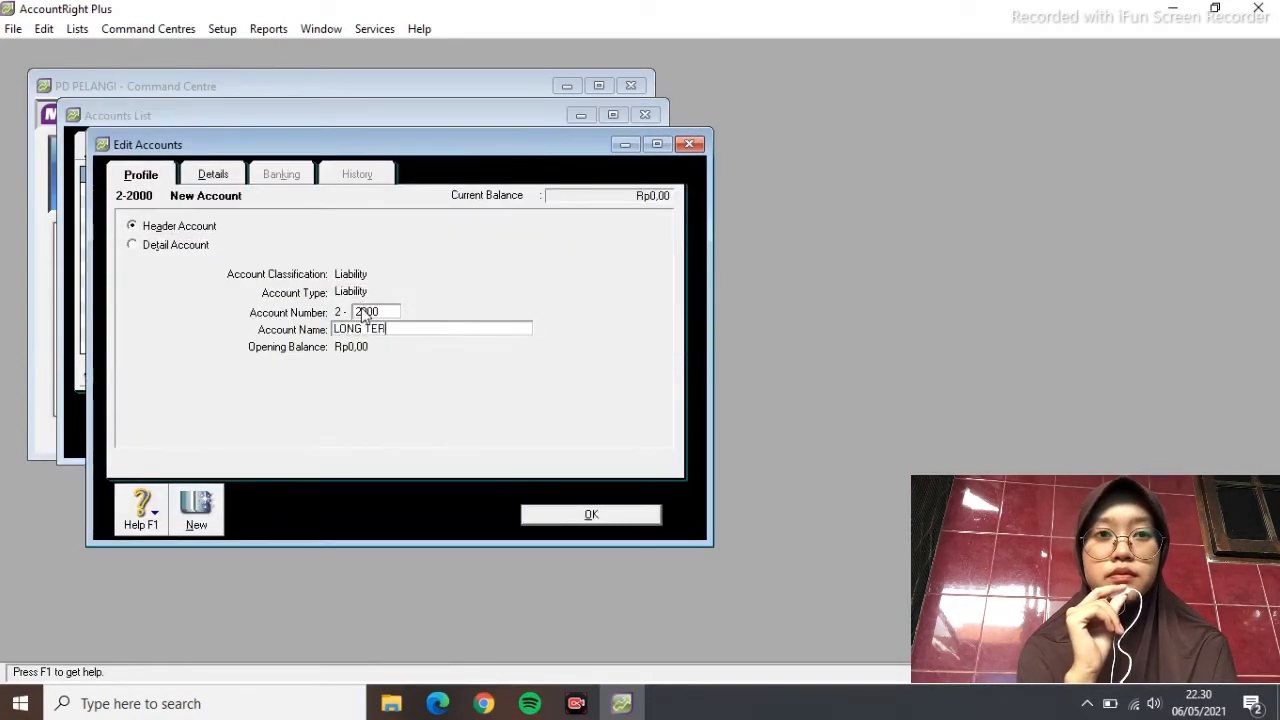
{"action": "type", "text": "M LIABILITIES"}
{"action": "left_click", "coordinate": [557, 514]}
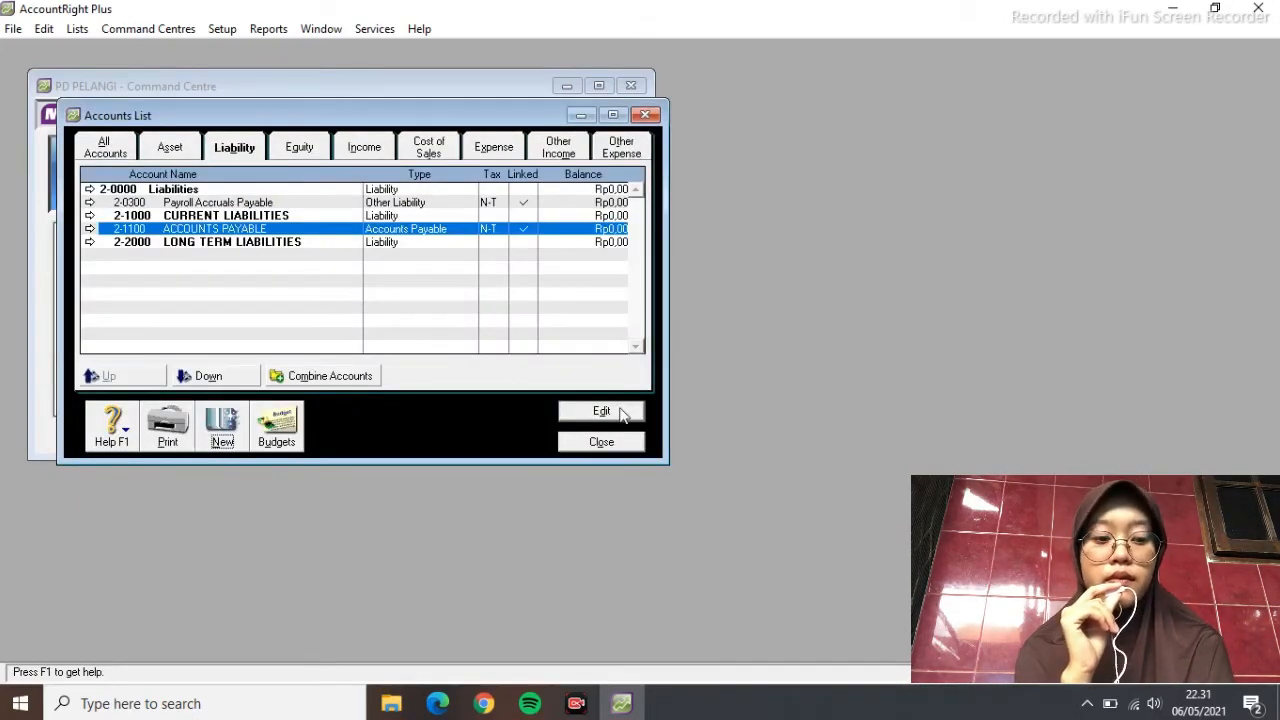
Change the existing payable account to 2-1200 EXPENSE PAYABLE, an Other Current Liability
{"action": "left_click", "coordinate": [601, 411]}
{"action": "left_click", "coordinate": [467, 290]}
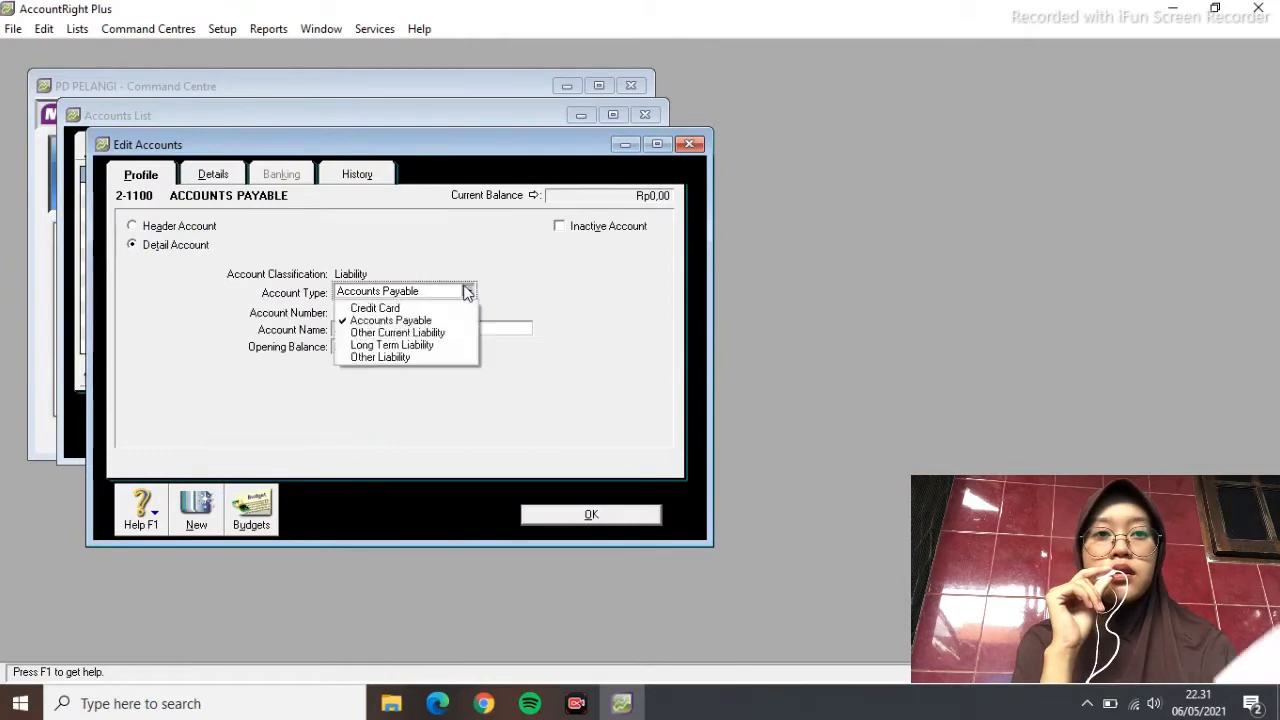
{"action": "left_click", "coordinate": [390, 331]}
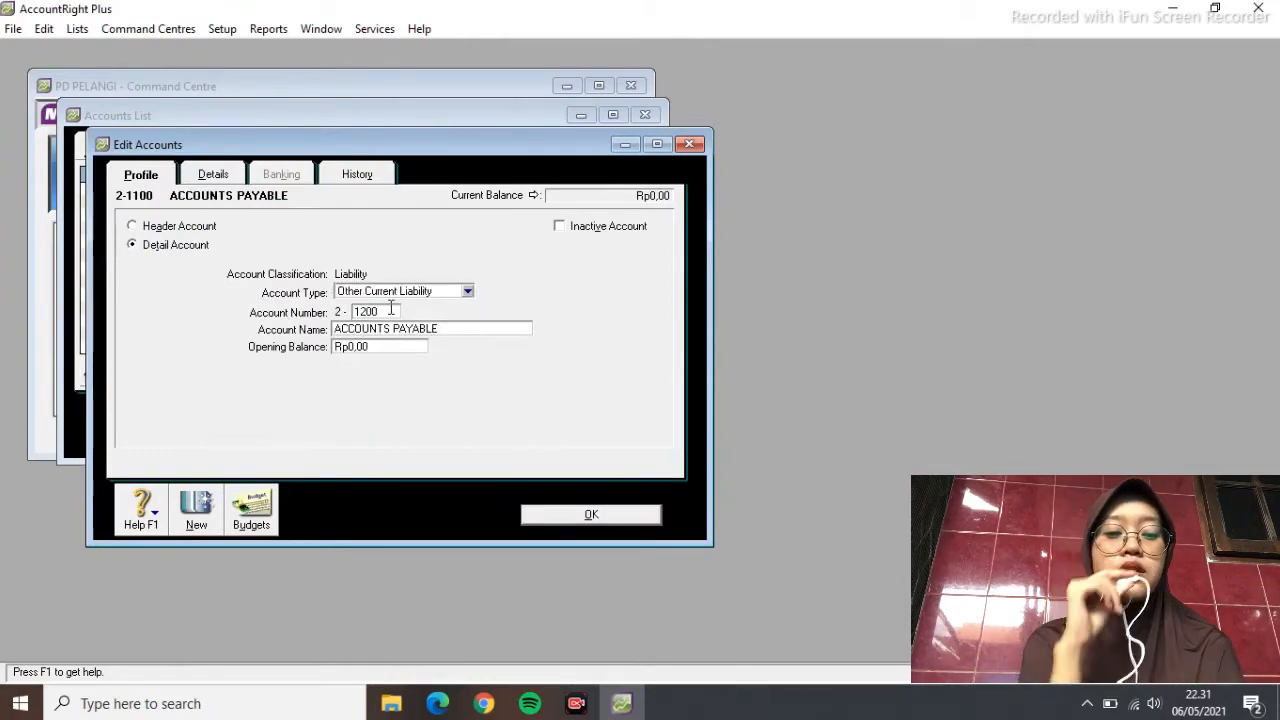
{"action": "key", "text": "Tab"}
{"action": "type", "text": "EXEENSE"}
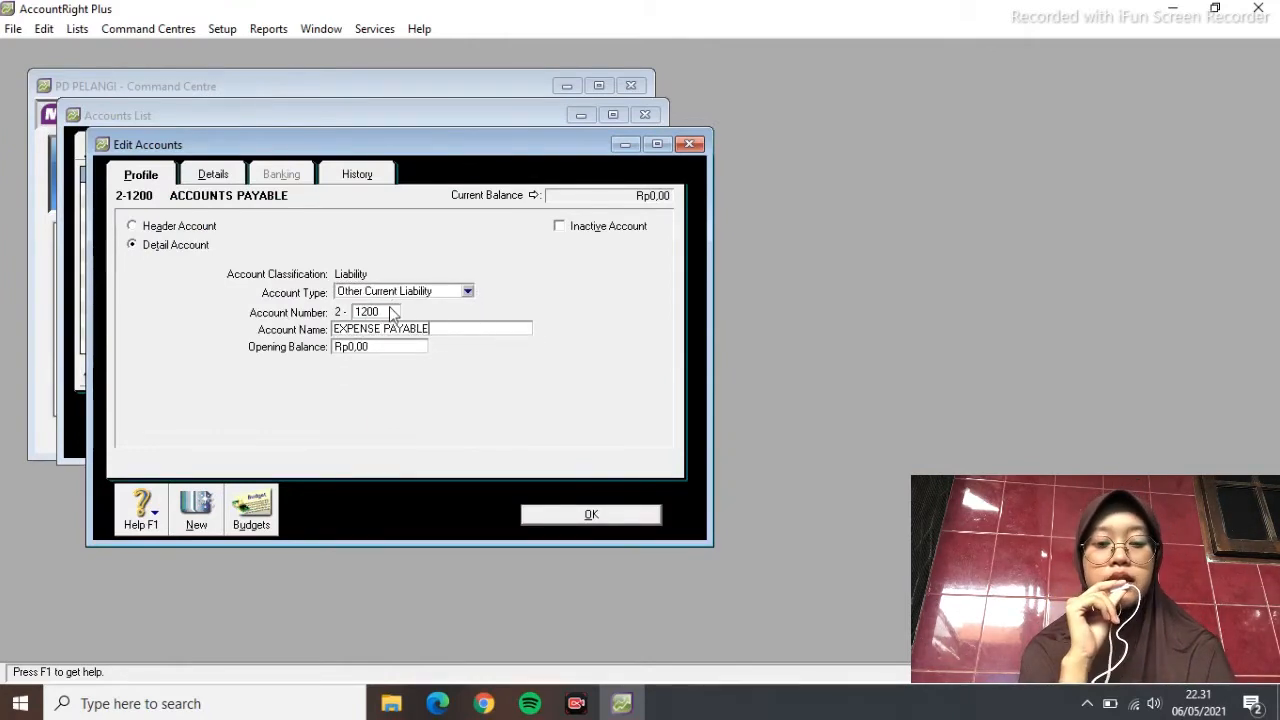
{"action": "left_click", "coordinate": [591, 514]}
Add 2-1300 INCOME TAX PAYABLE as an Other Current Liability
{"action": "left_click", "coordinate": [218, 436]}
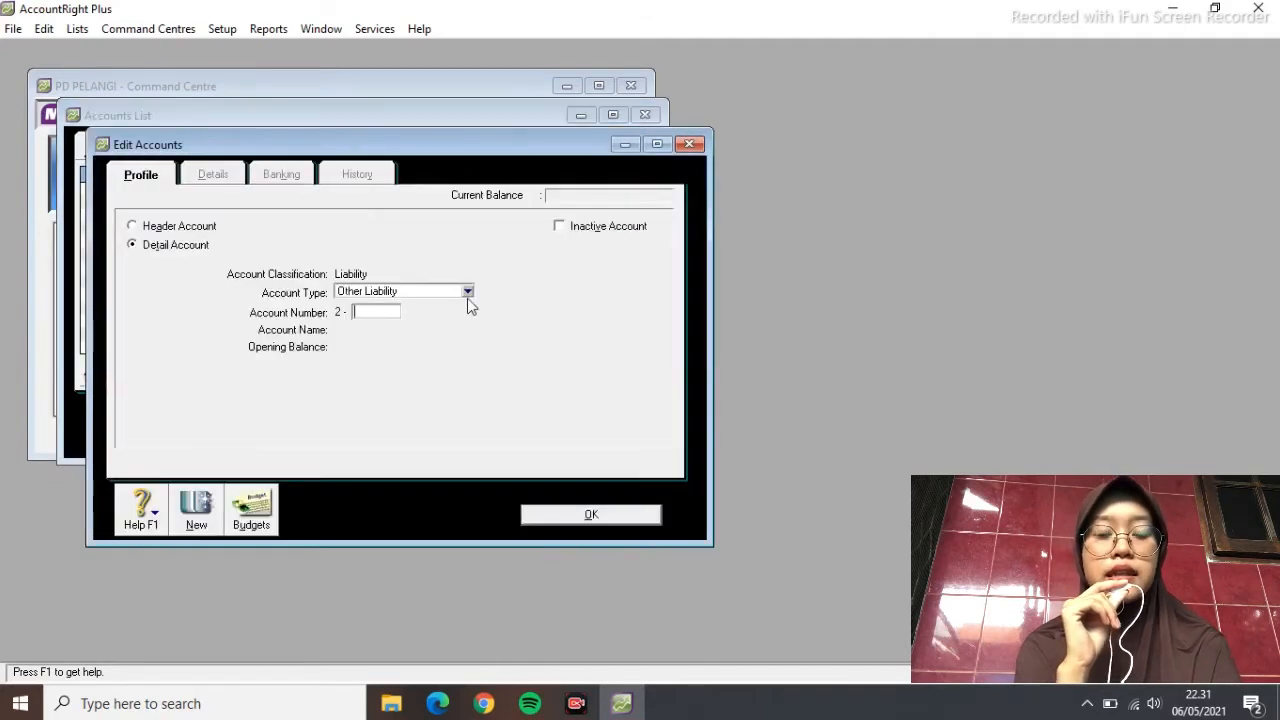
{"action": "left_click", "coordinate": [467, 291]}
{"action": "left_click", "coordinate": [447, 394]}
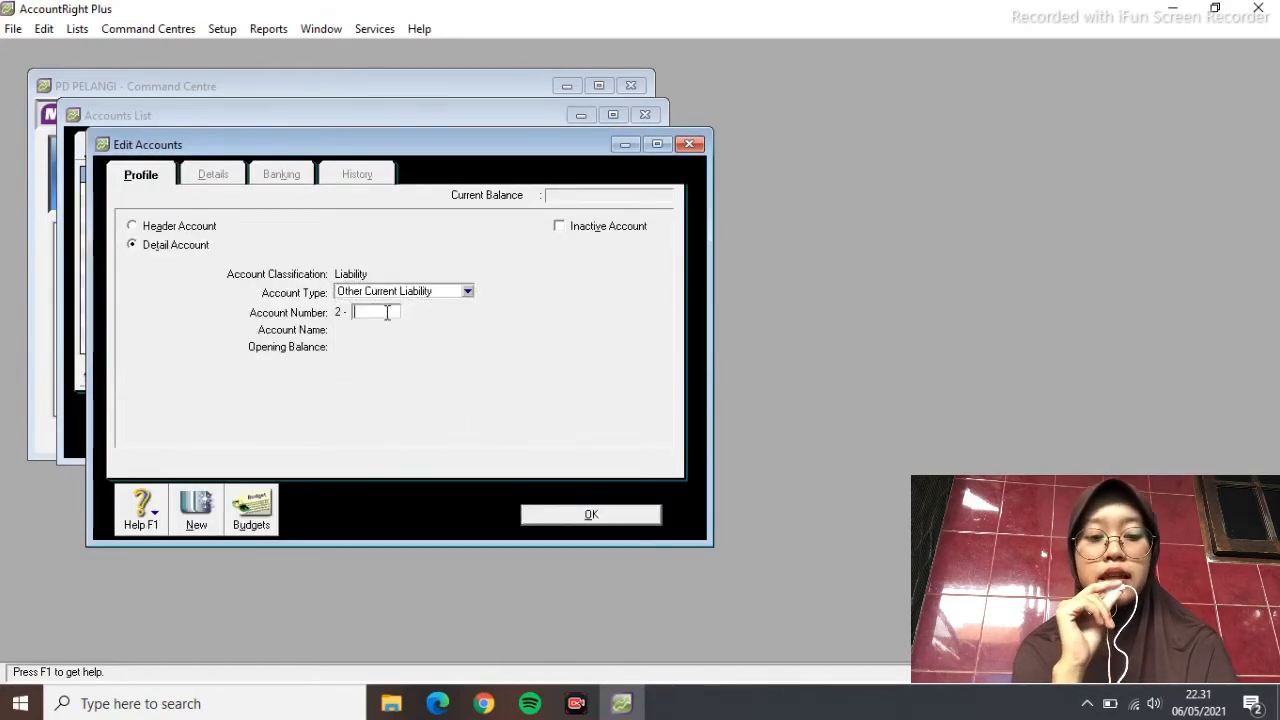
{"action": "key", "text": "Tab"}
{"action": "type", "text": "INCO"}
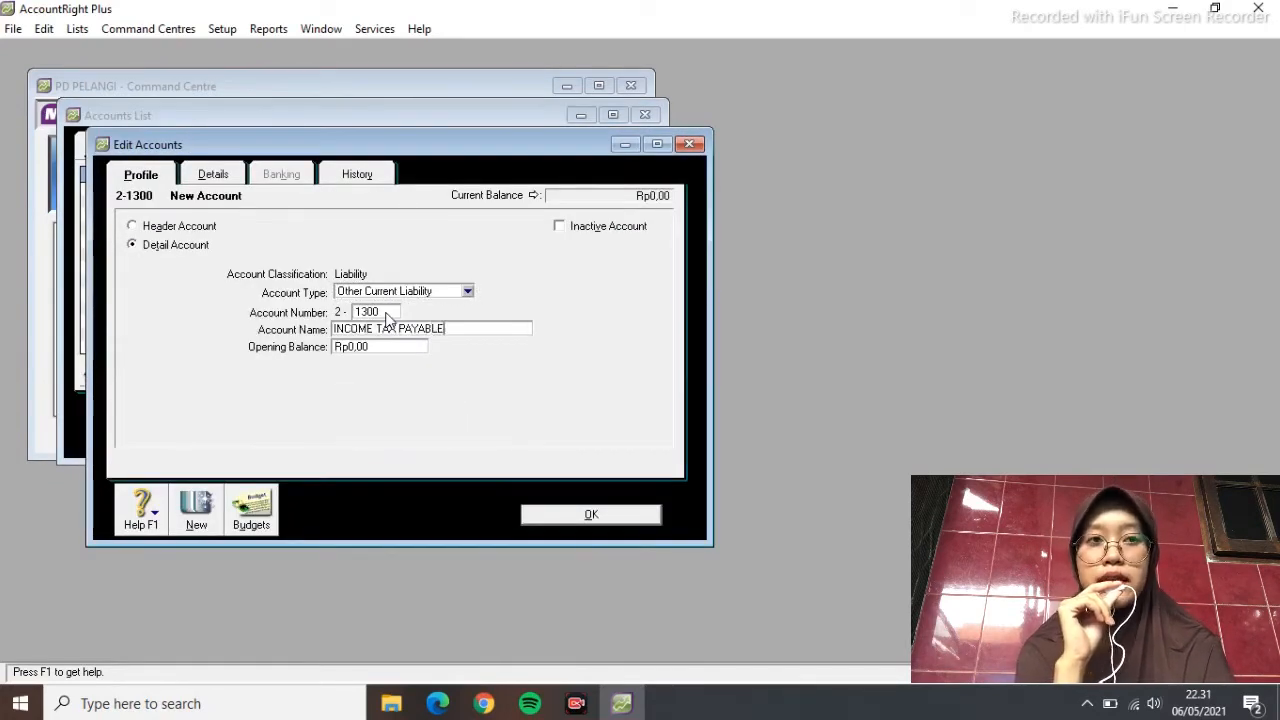
{"action": "left_click", "coordinate": [591, 514]}
Add 2-1400 VAT PAYABLE as an Other Current Liability
{"action": "left_click", "coordinate": [228, 437]}
{"action": "left_click", "coordinate": [467, 291]}
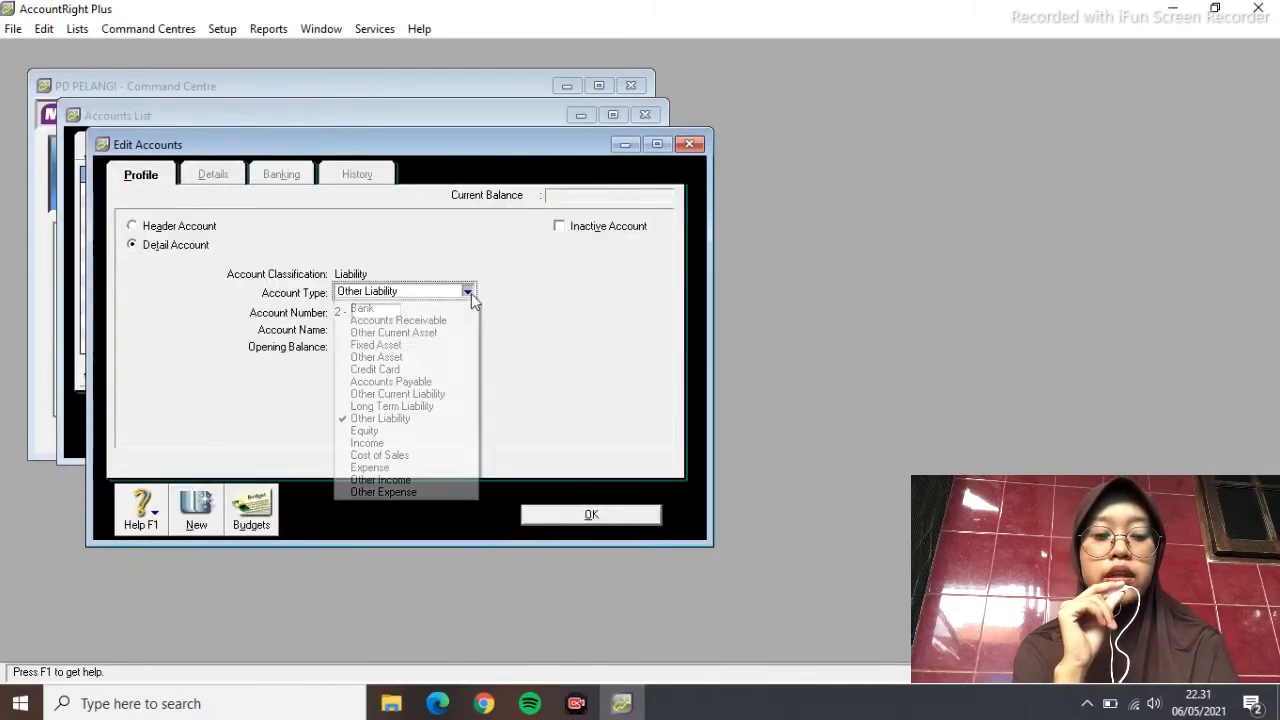
{"action": "left_click", "coordinate": [390, 394]}
{"action": "left_click", "coordinate": [369, 308]}
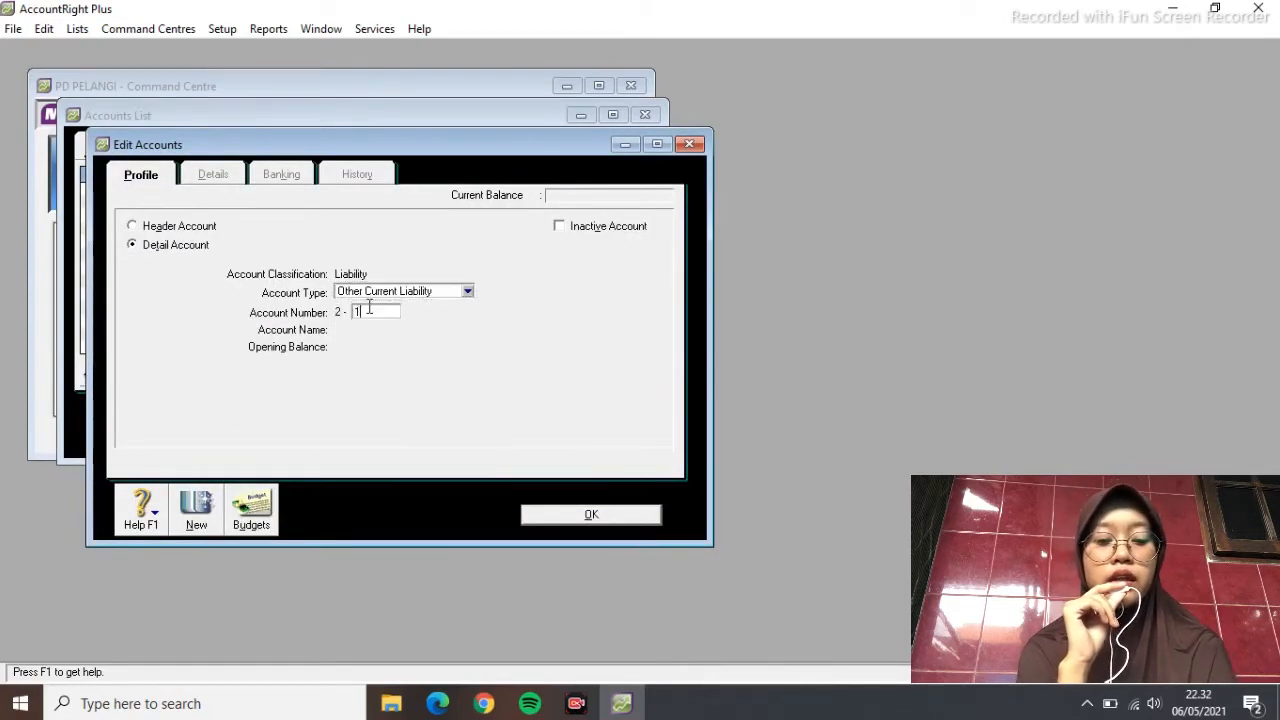
{"action": "key", "text": "Tab"}
{"action": "type", "text": "VAT"}
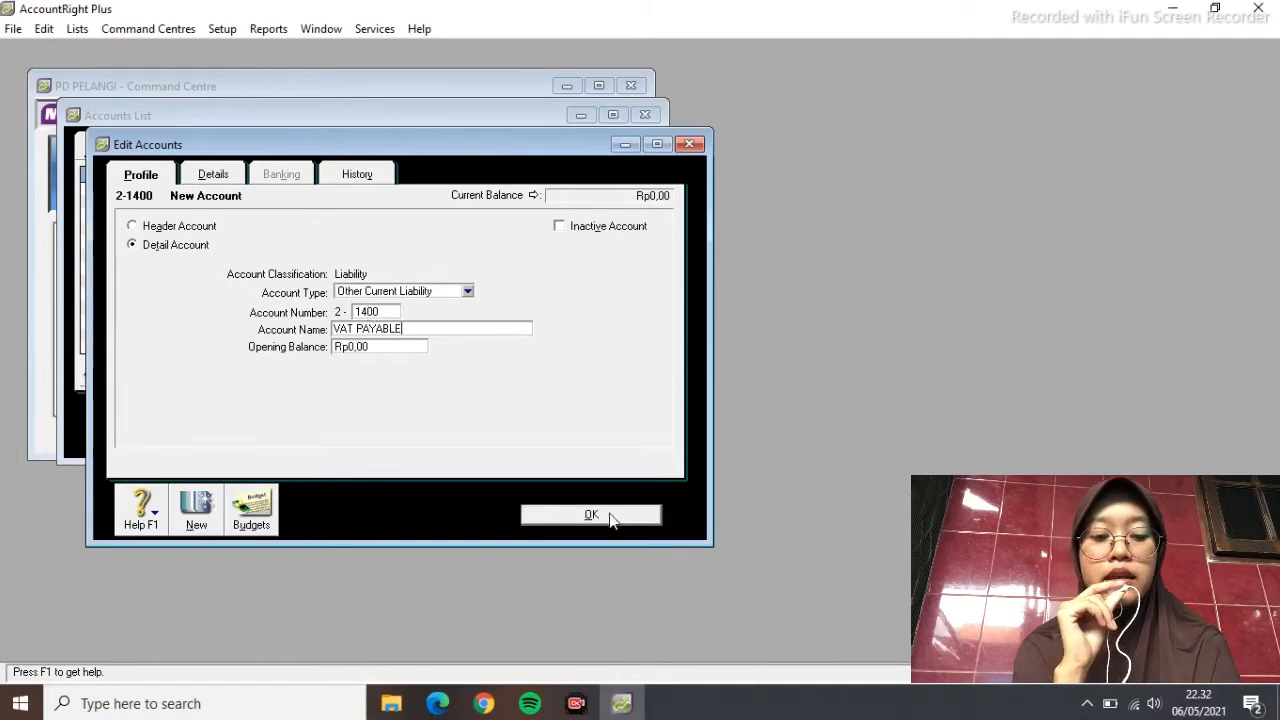
{"action": "left_click", "coordinate": [610, 517]}
Add 2-1500 VAT OUT as an Other Current Liability
{"action": "left_click", "coordinate": [228, 437]}
{"action": "left_click", "coordinate": [467, 291]}
{"action": "left_click", "coordinate": [410, 331]}
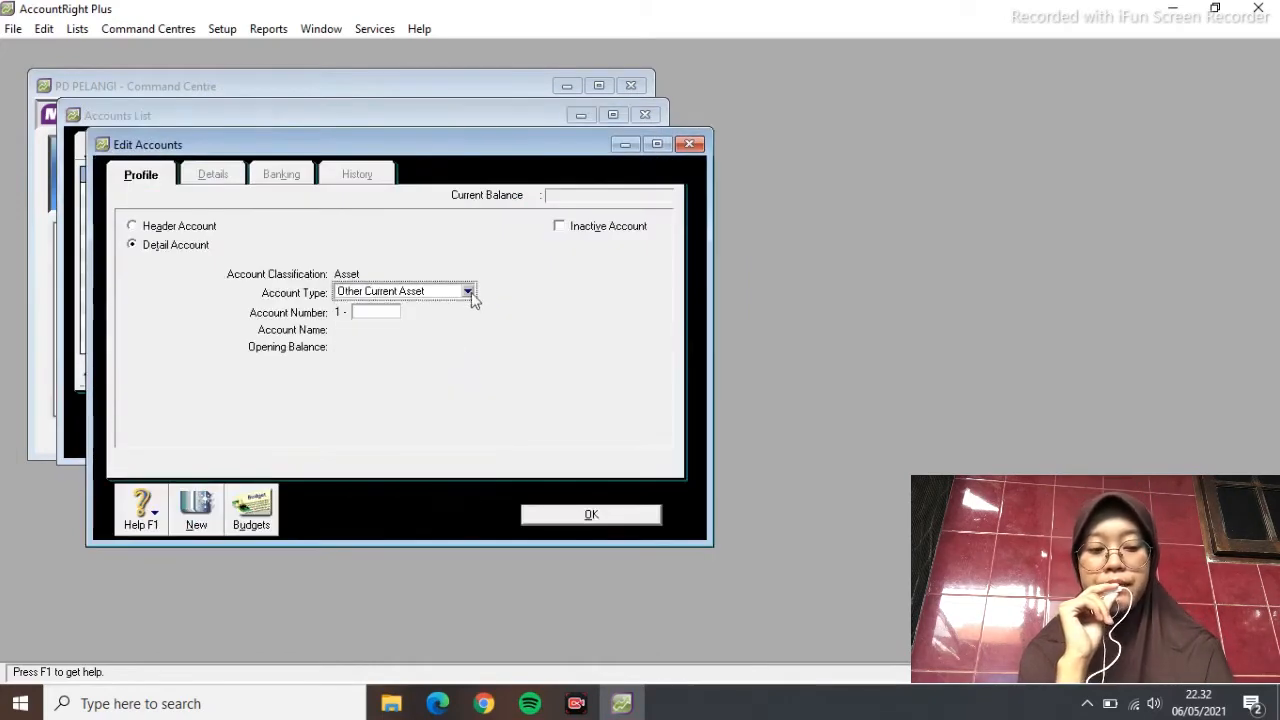
{"action": "left_click", "coordinate": [467, 291]}
{"action": "left_click", "coordinate": [390, 396]}
{"action": "left_click", "coordinate": [390, 313]}
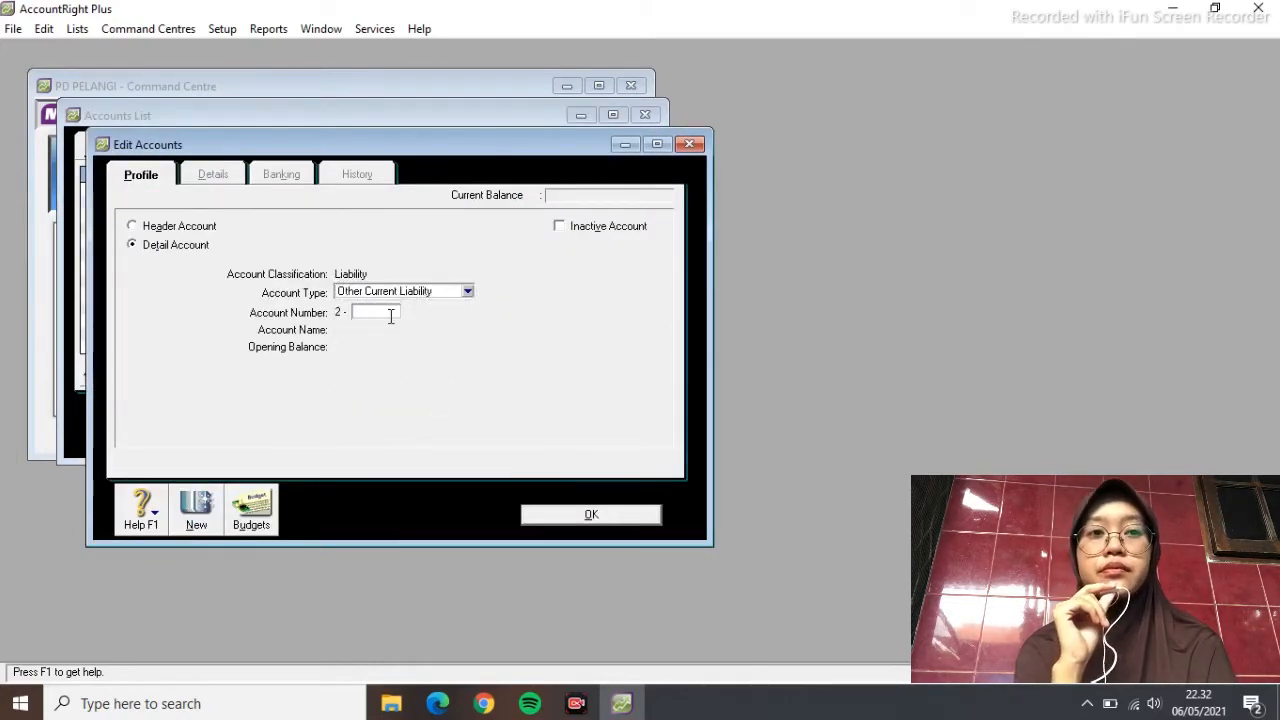
{"action": "key", "text": "Tab"}
{"action": "type", "text": "VAT OU"}
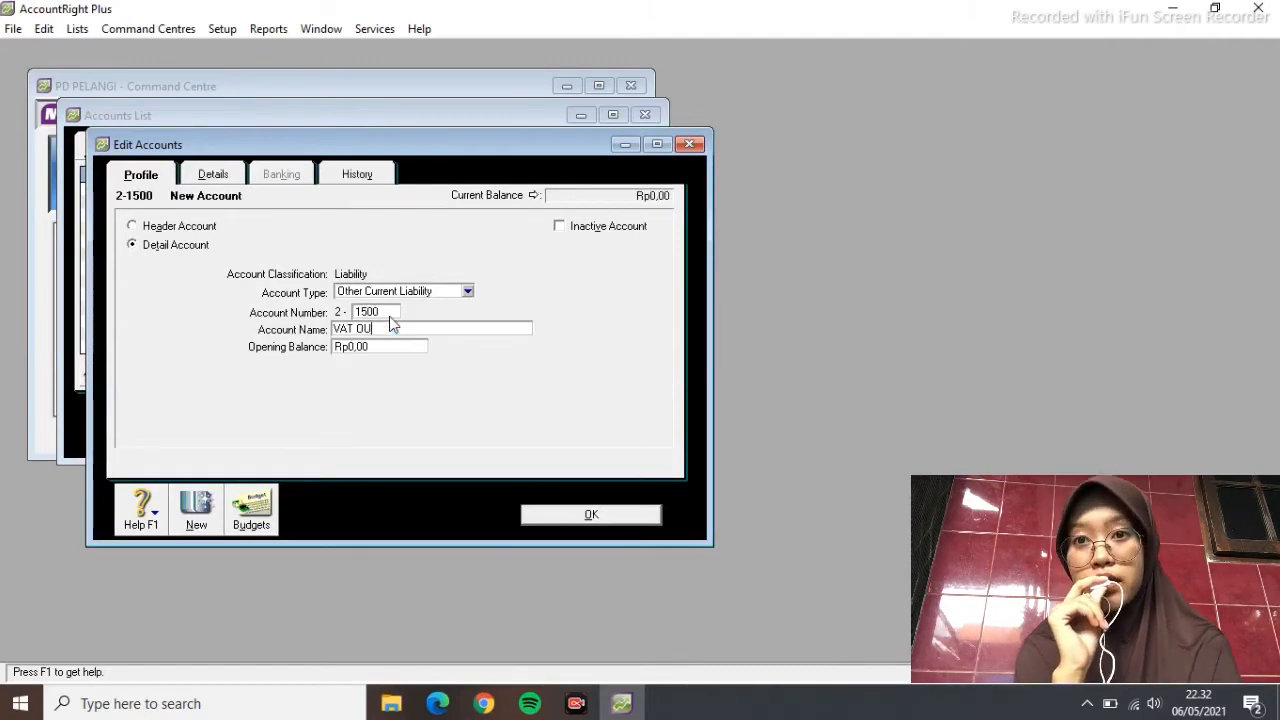
{"action": "left_click", "coordinate": [541, 510]}
Add 2-1600 VAT IN as an Other Current Liability
{"action": "left_click", "coordinate": [220, 428]}
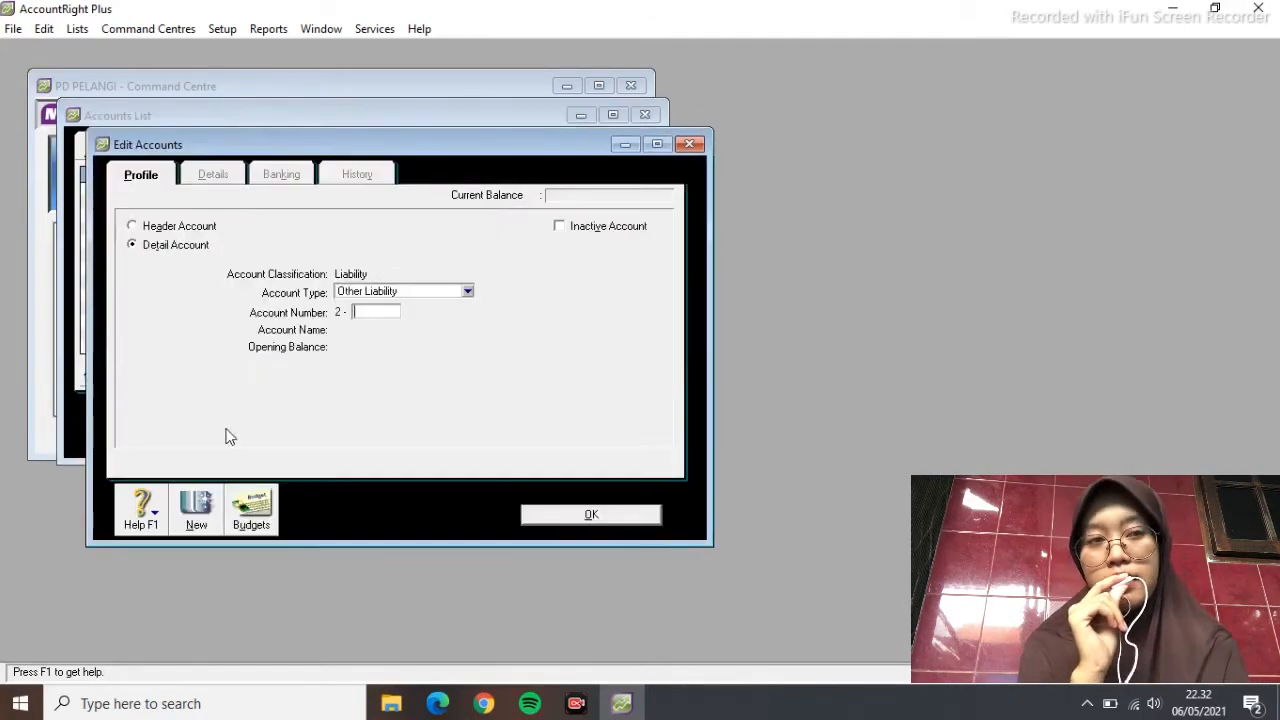
{"action": "left_click", "coordinate": [467, 291]}
{"action": "left_click", "coordinate": [446, 401]}
{"action": "type", "text": "1"}
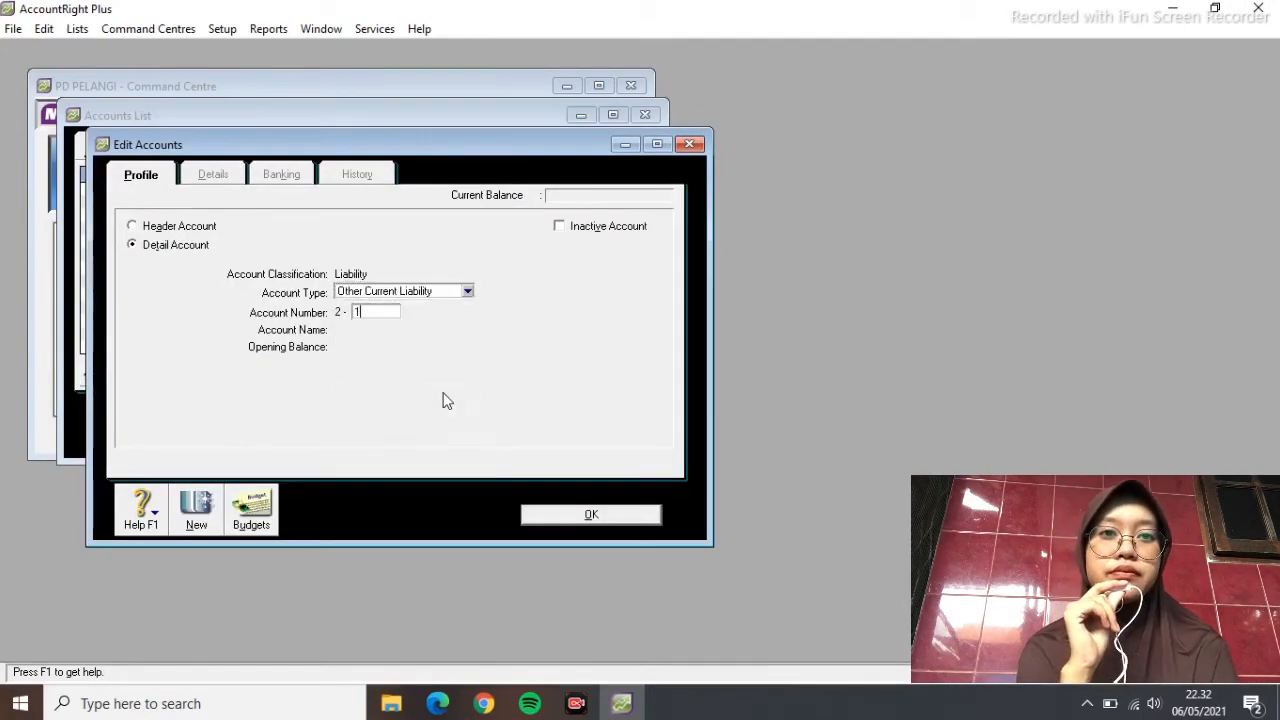
{"action": "type", "text": "600"}
{"action": "key", "text": "Tab"}
{"action": "type", "text": "VAT"}
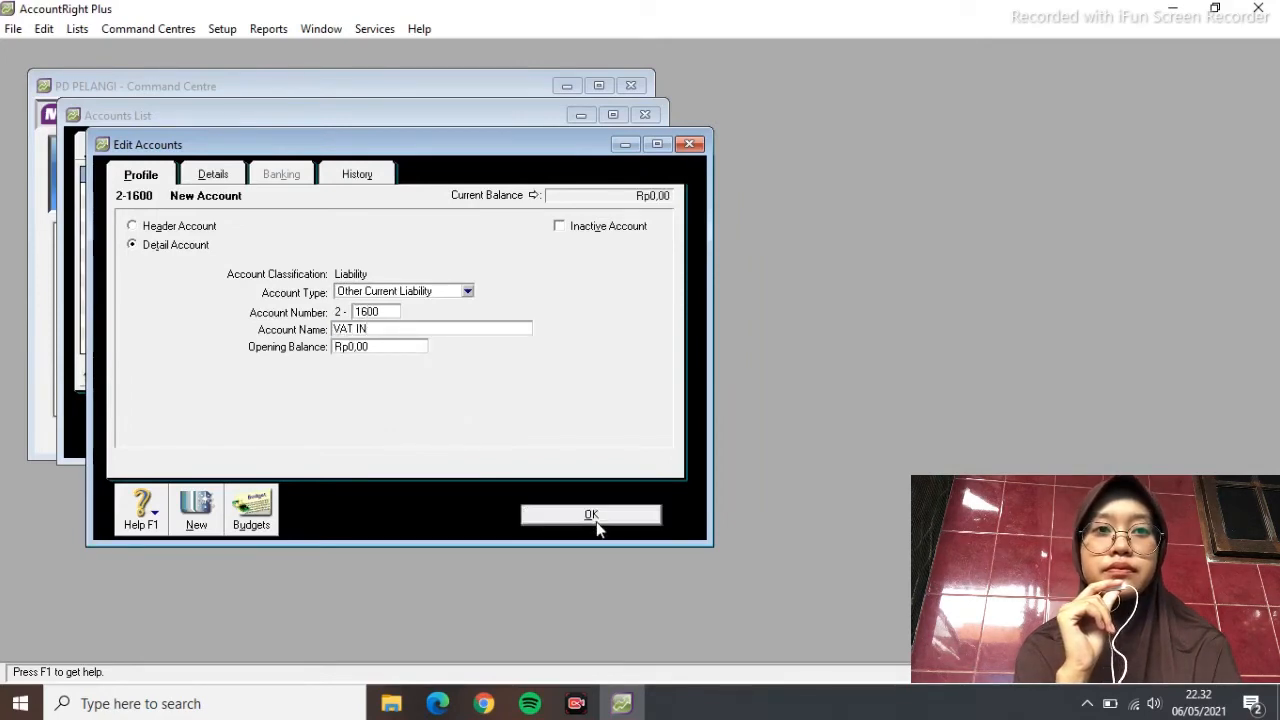
{"action": "left_click", "coordinate": [591, 514]}
Add 2-2100 BANK PERMATA LOAN as a Long Term Liability
{"action": "left_click", "coordinate": [590, 437]}
{"action": "left_click", "coordinate": [467, 291]}
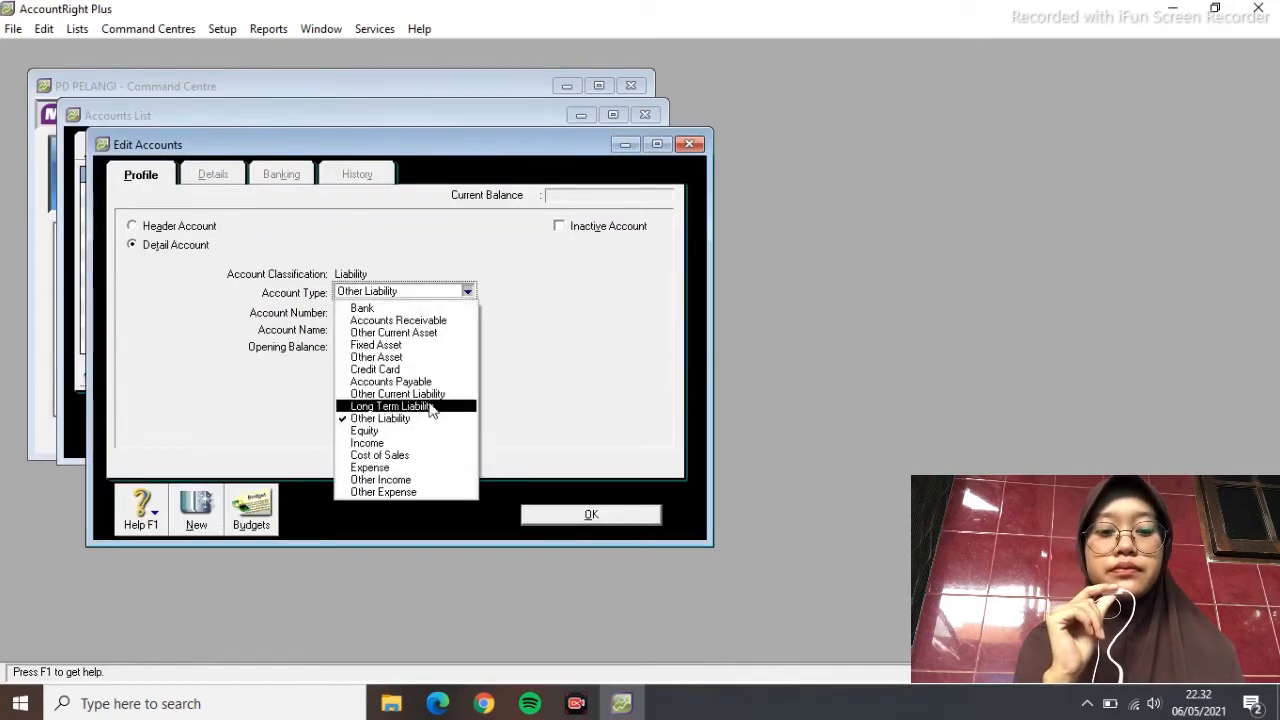
{"action": "left_click", "coordinate": [431, 407]}
{"action": "type", "text": "2100"}
{"action": "key", "text": "Tab"}
{"action": "type", "text": "BANK PERM"}
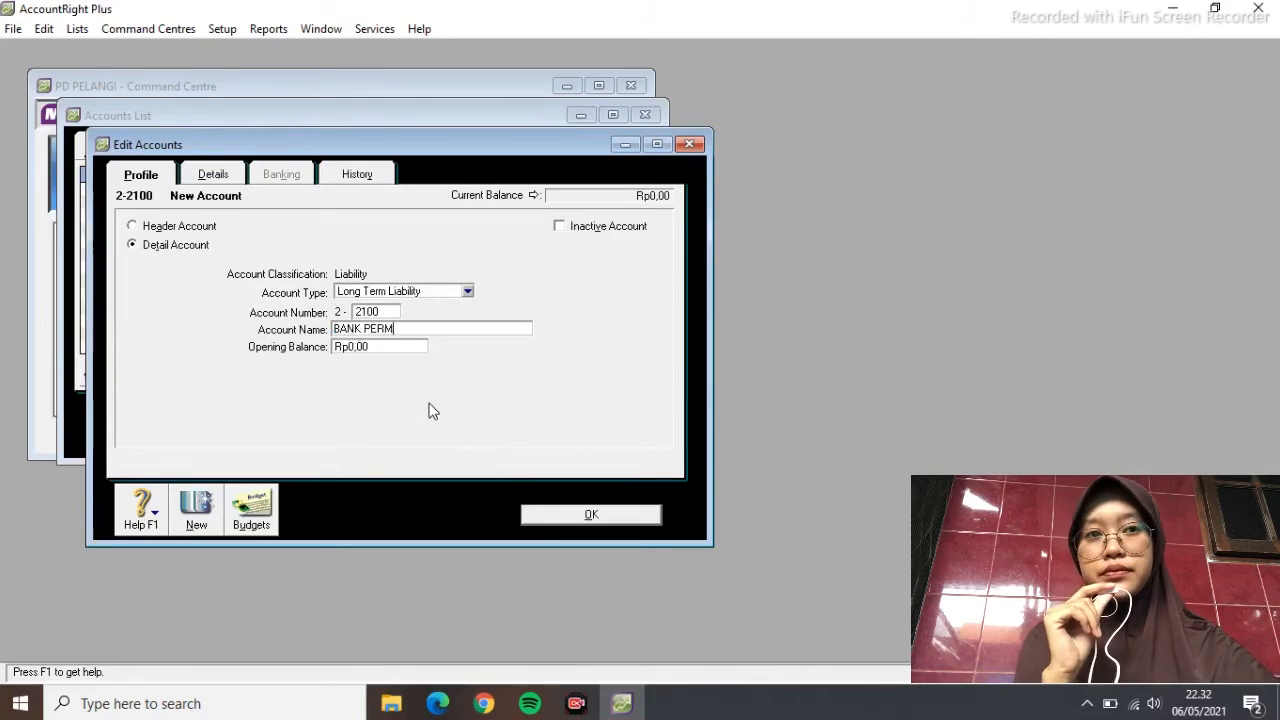
{"action": "type", "text": "ATA LOAN"}
{"action": "left_click", "coordinate": [600, 514]}
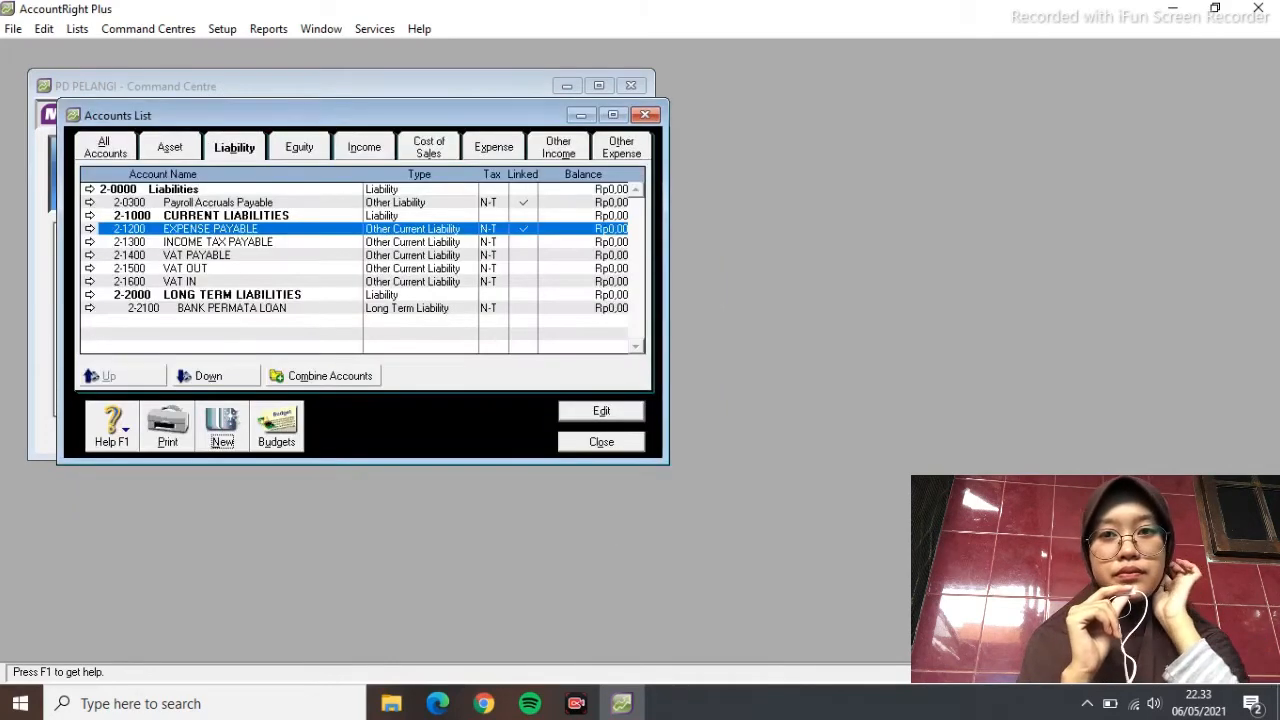
Restore that account as 2-1100 ACCOUNTS PAYABLE with the Accounts Payable type
{"action": "left_click", "coordinate": [620, 413]}
{"action": "type", "text": "1100"}
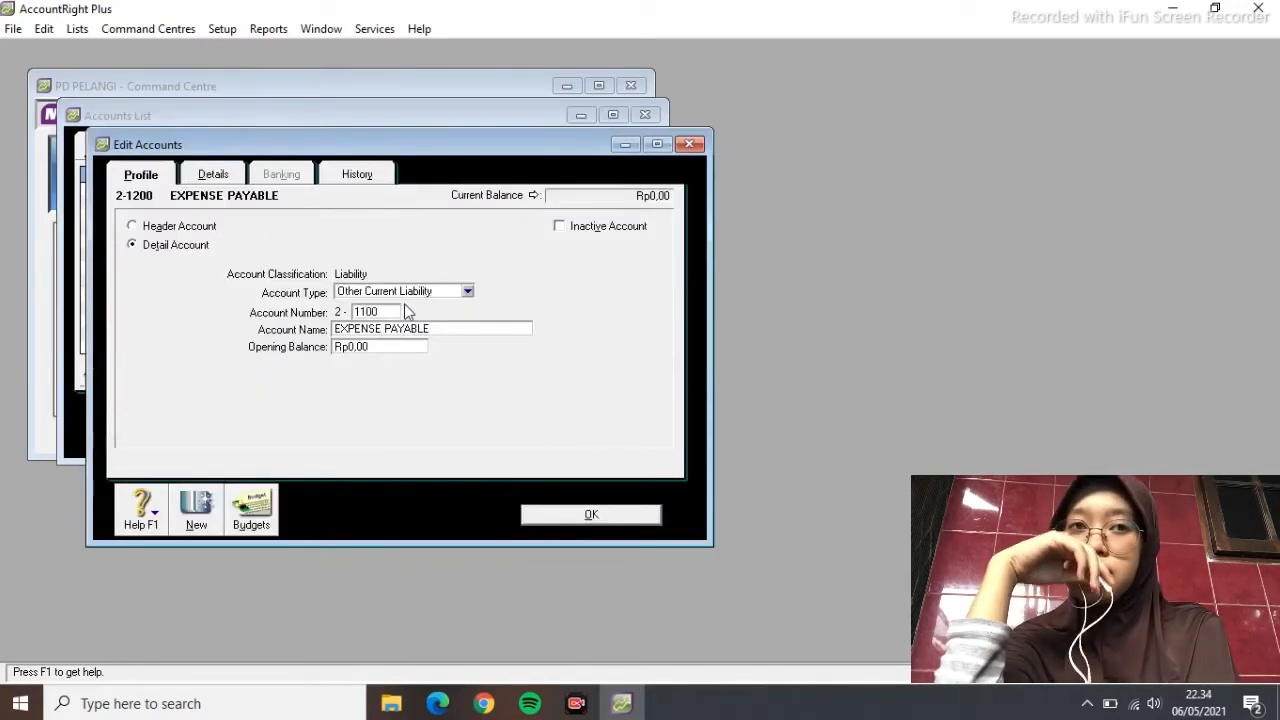
{"action": "key", "text": "Tab"}
{"action": "left_click", "coordinate": [467, 290]}
{"action": "left_click", "coordinate": [435, 318]}
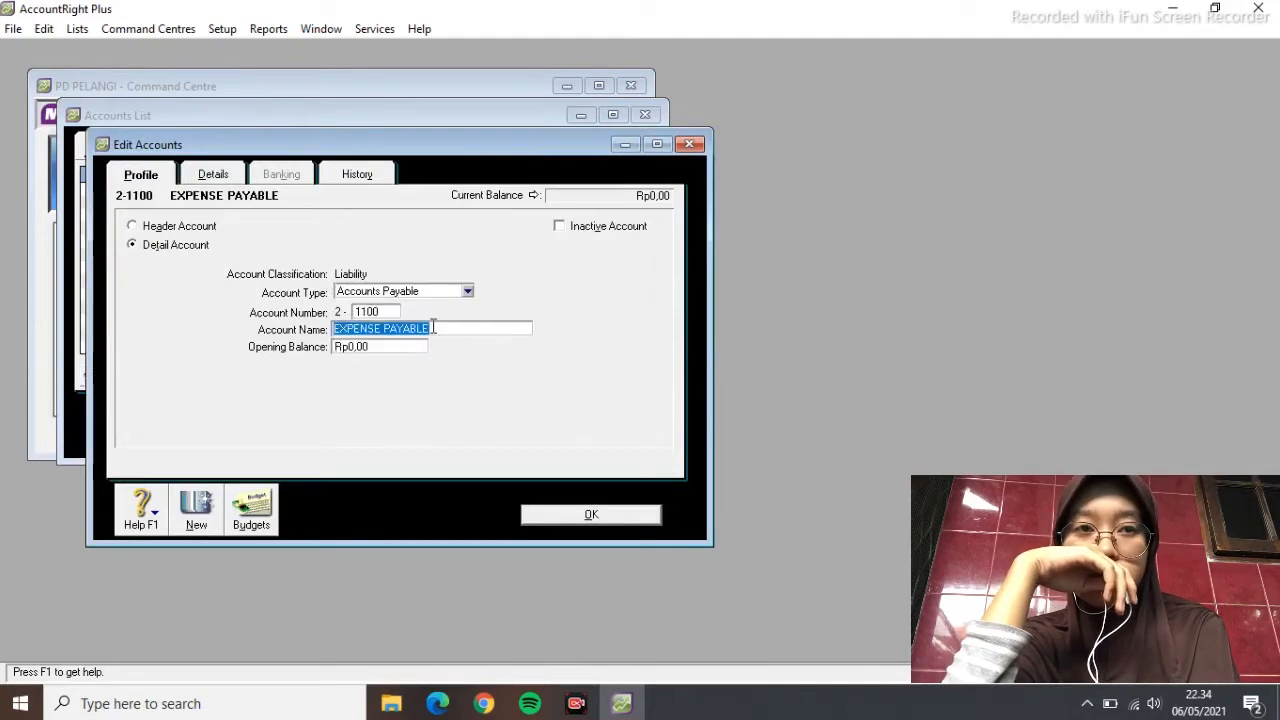
{"action": "type", "text": "ACCOUNTS PAYABLE"}
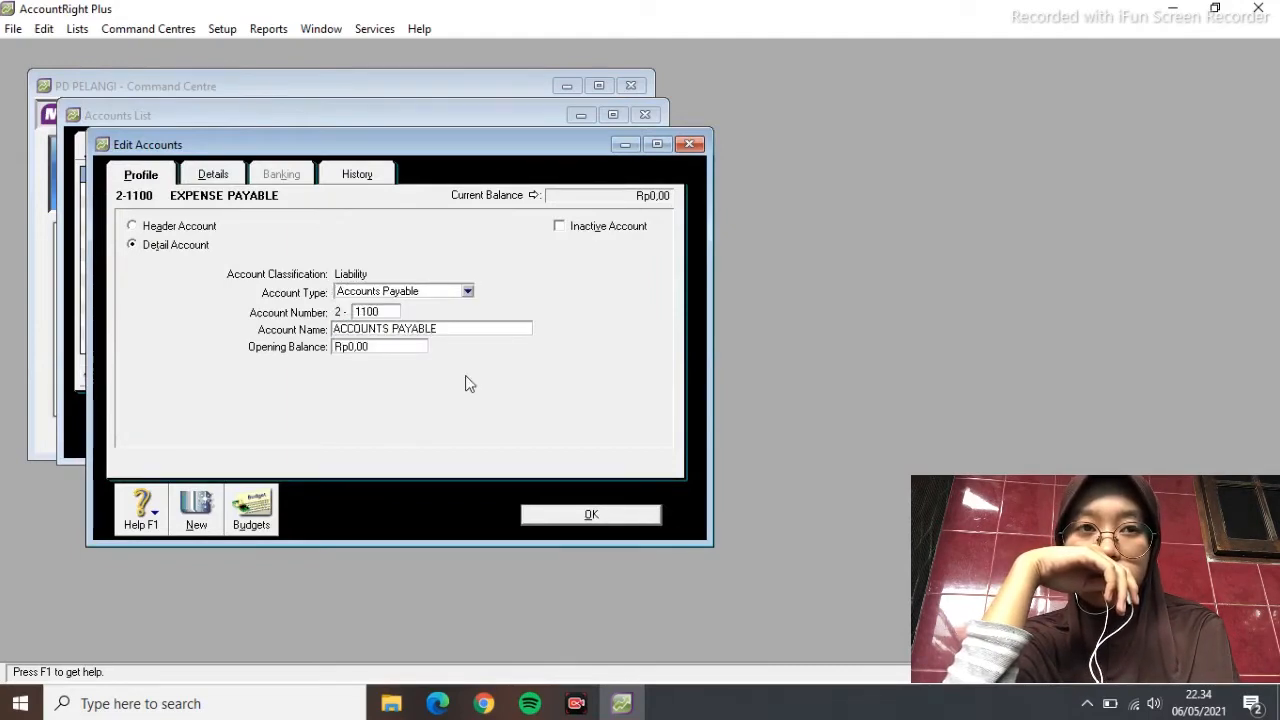
{"action": "left_click", "coordinate": [566, 513]}
Create a new 2-1200 EXPENSE PAYABLE account as an Other Current Liability
{"action": "left_click", "coordinate": [222, 425]}
{"action": "left_click", "coordinate": [467, 290]}
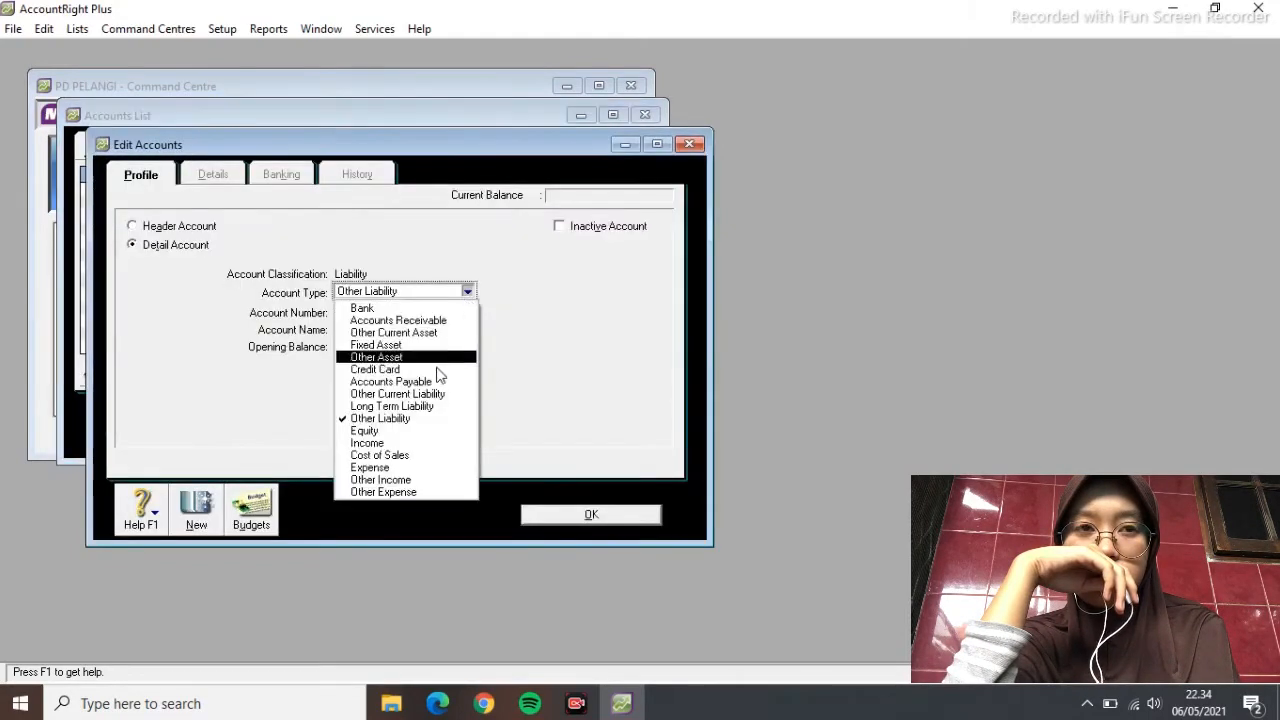
{"action": "left_click", "coordinate": [425, 394]}
{"action": "type", "text": "1200"}
{"action": "key", "text": "Tab"}
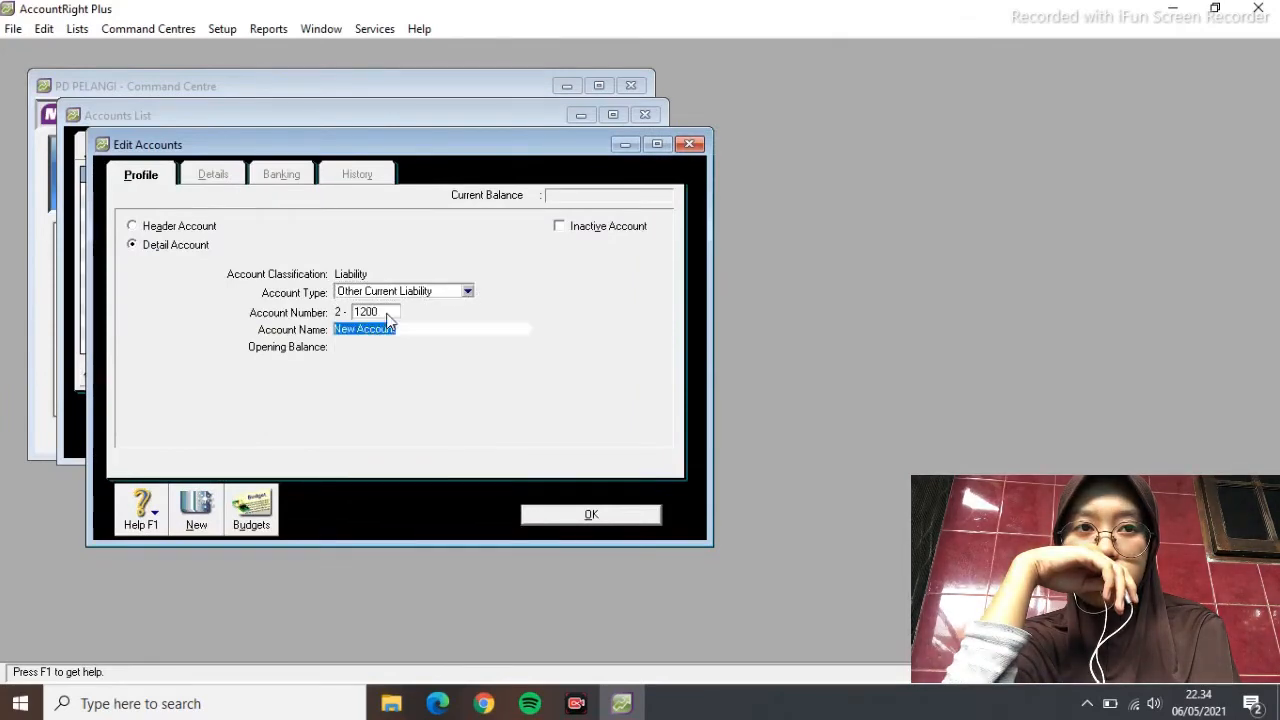
{"action": "type", "text": "EXPENSE PAYABLE"}
{"action": "left_click", "coordinate": [557, 517]}
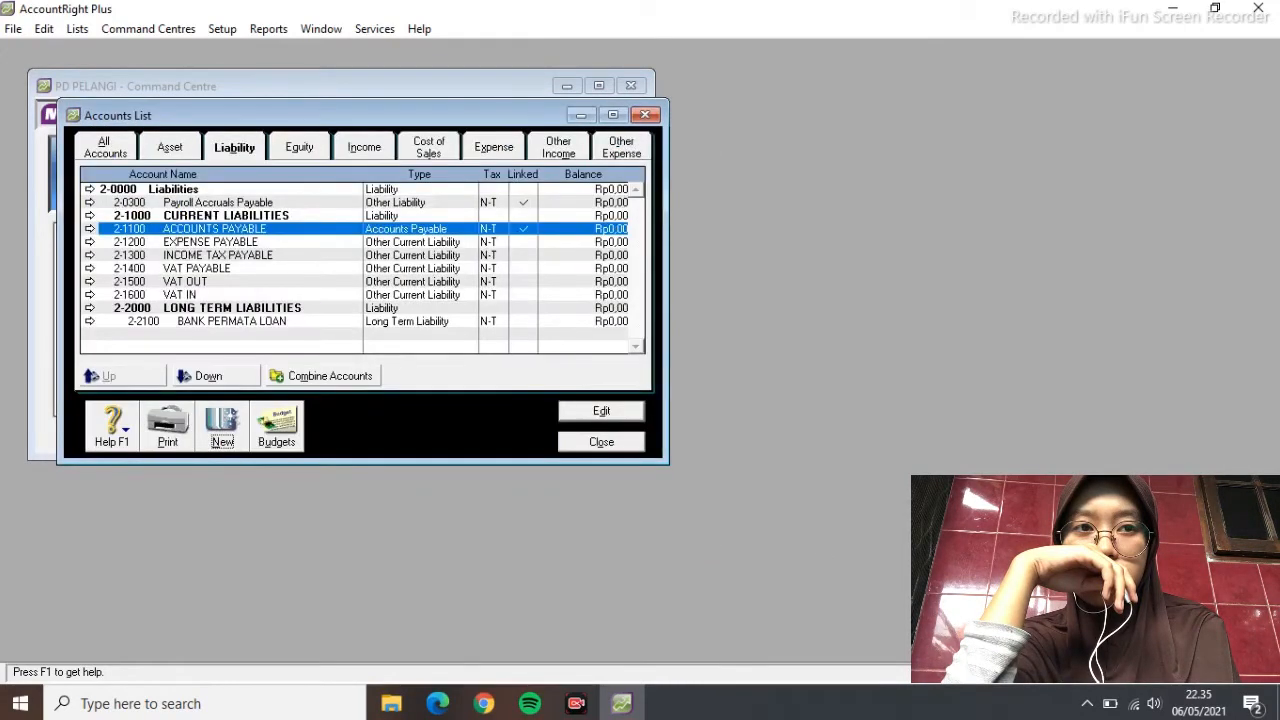
{"action": "left_click", "coordinate": [299, 147]}
{"action": "left_click", "coordinate": [350, 204]}
Renumber Retained Earnings to 3-1100 and rename it as the owner's capital account
{"action": "left_click", "coordinate": [575, 418]}
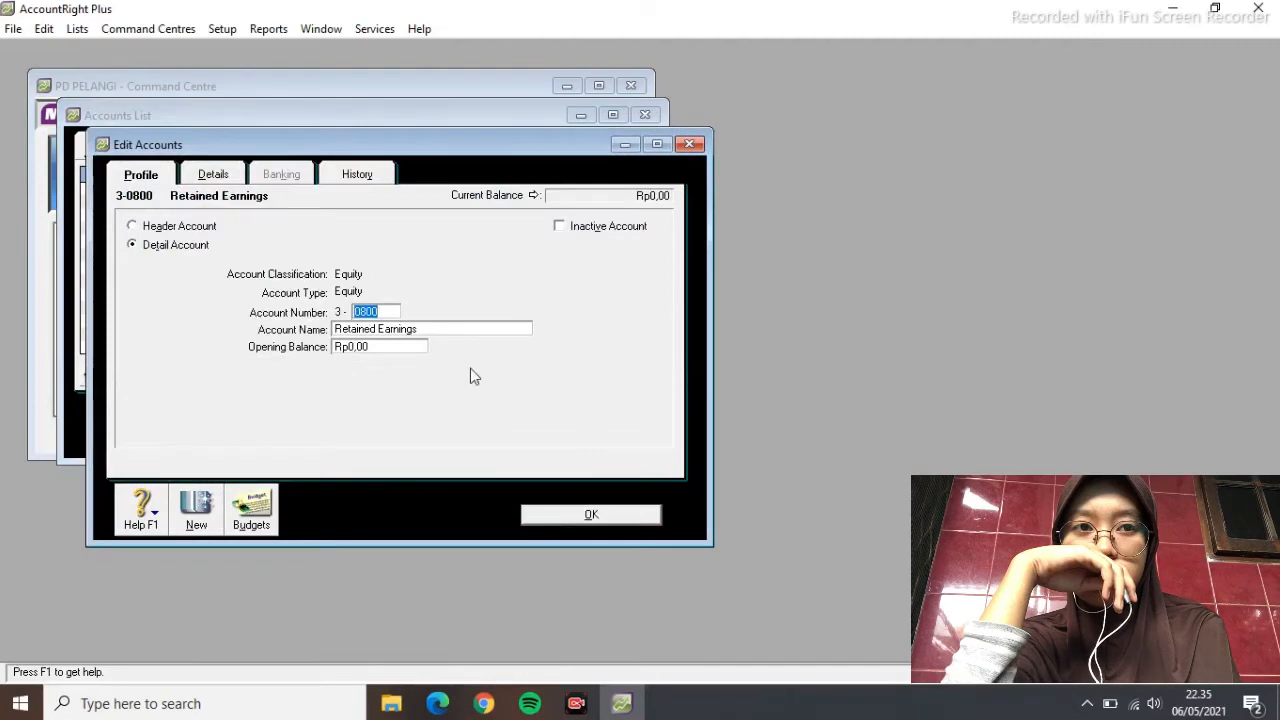
{"action": "type", "text": "1100"}
{"action": "key", "text": "Tab"}
{"action": "type", "text": "ANDRIAN CAPITAL"}
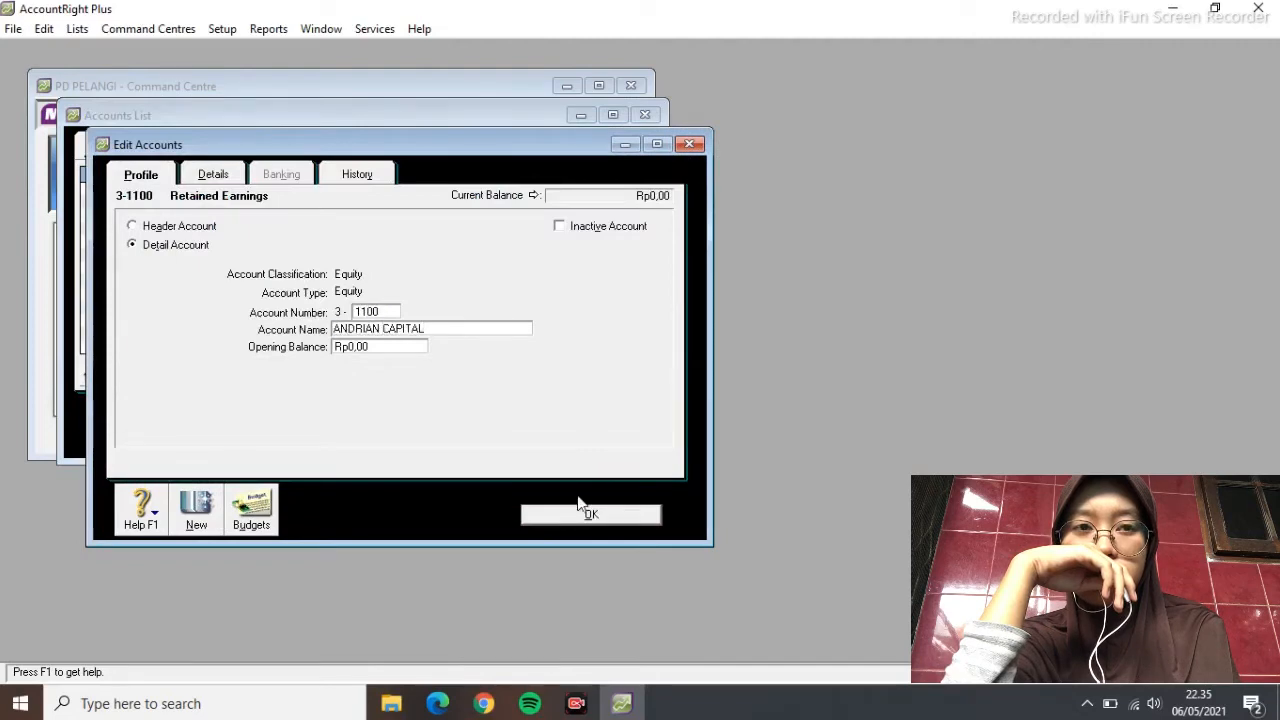
{"action": "left_click", "coordinate": [590, 514]}
Renumber Current Year Earnings to 3-1300 and rename it CURRENT EARNINGS
{"action": "left_click", "coordinate": [212, 202]}
{"action": "left_click", "coordinate": [579, 410]}
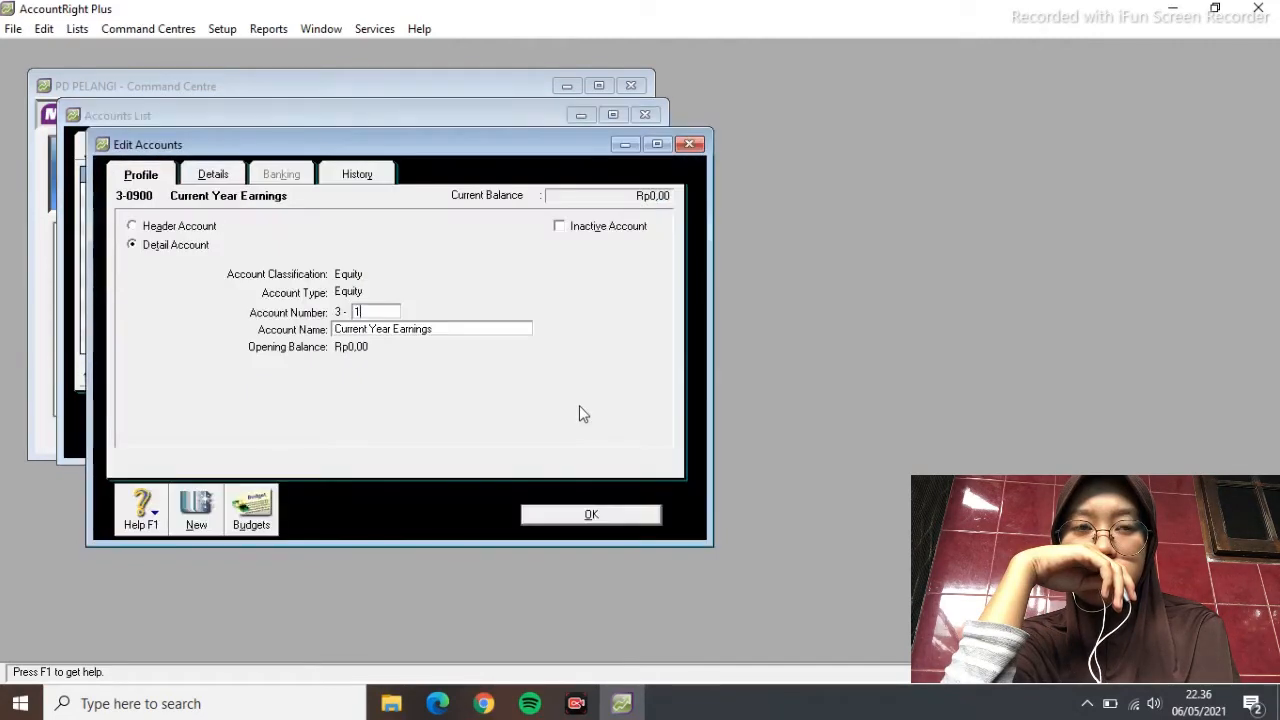
{"action": "type", "text": "1300"}
{"action": "left_click", "coordinate": [391, 328]}
{"action": "left_click_drag", "start_coordinate": [437, 329], "coordinate": [262, 318]}
{"action": "type", "text": "CURREN"}
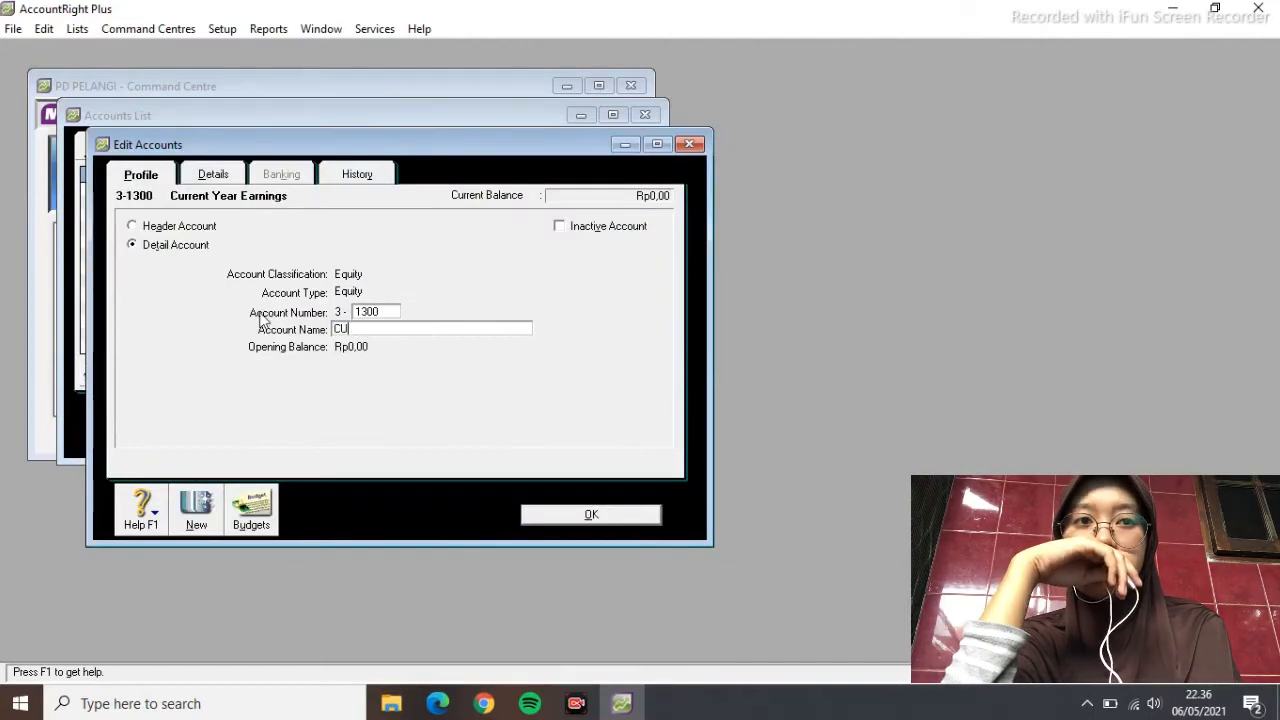
{"action": "type", "text": "T EARNINGS"}
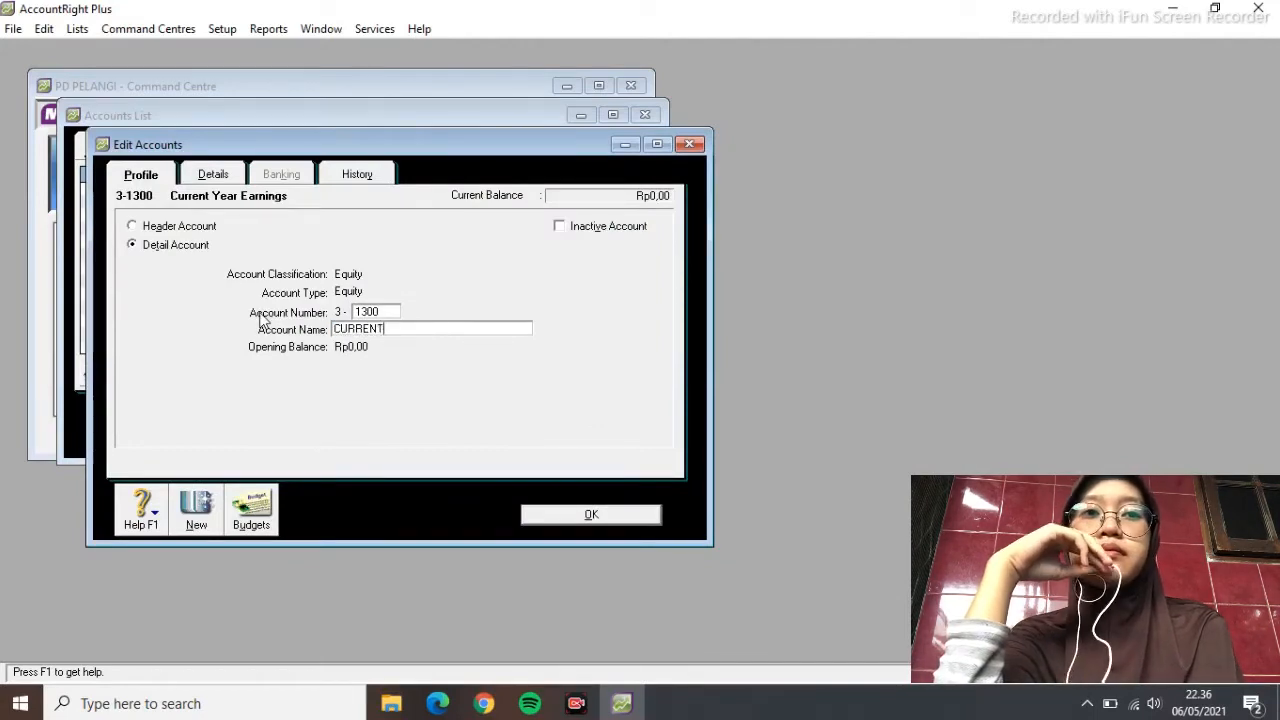
{"action": "left_click", "coordinate": [596, 513]}
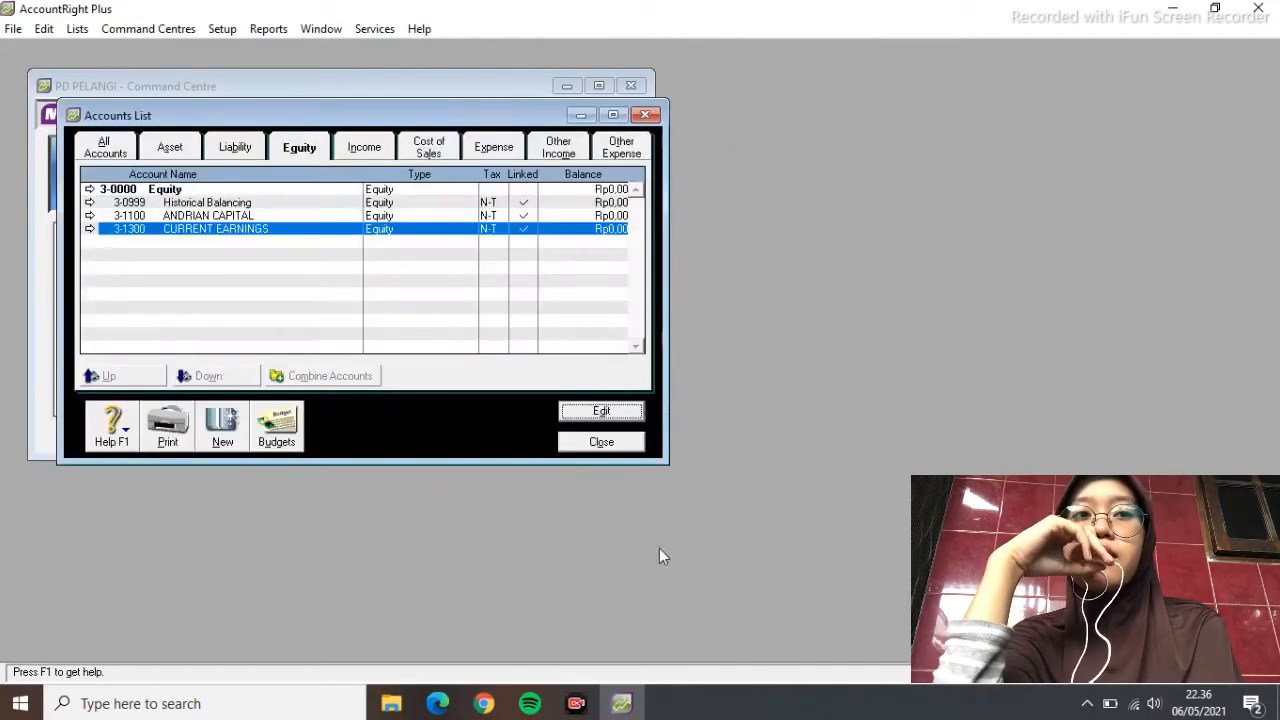
Add equity account 3-1200 for the owner's drawing
{"action": "left_click", "coordinate": [230, 430]}
{"action": "type", "text": "1200"}
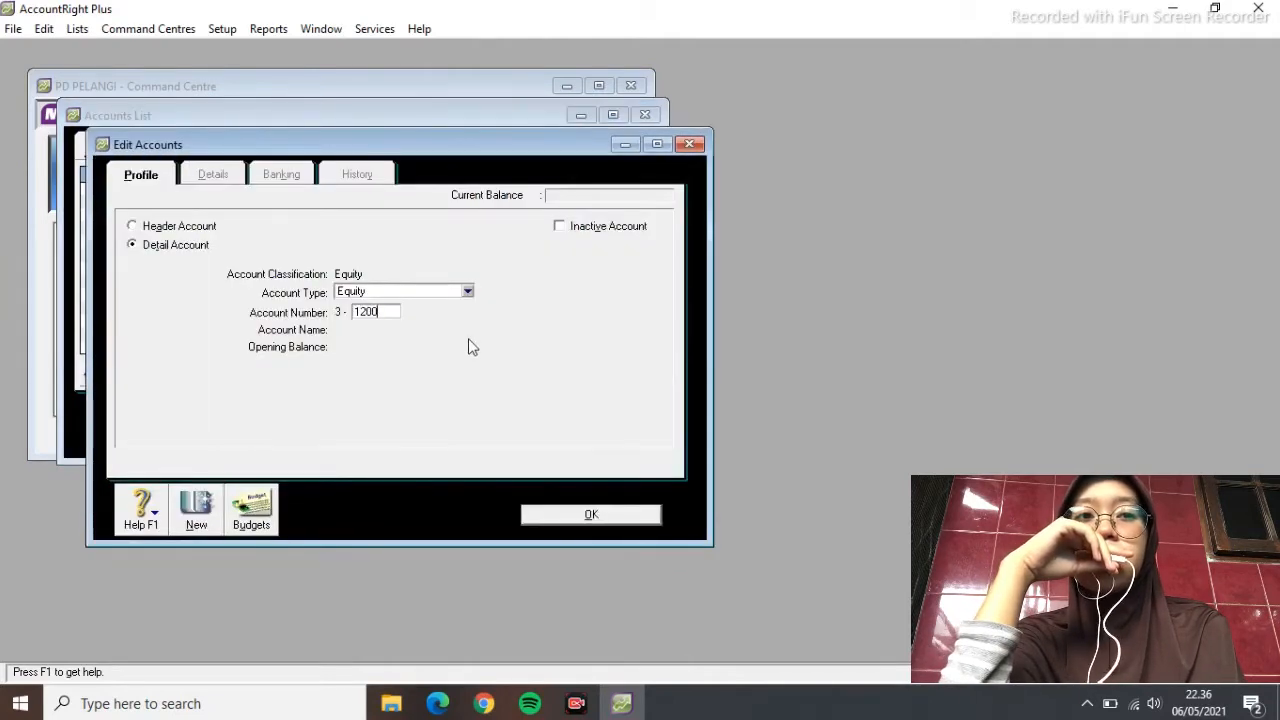
{"action": "key", "text": "Tab"}
{"action": "type", "text": "ANDRIAN DRAWING"}
{"action": "left_click", "coordinate": [558, 517]}
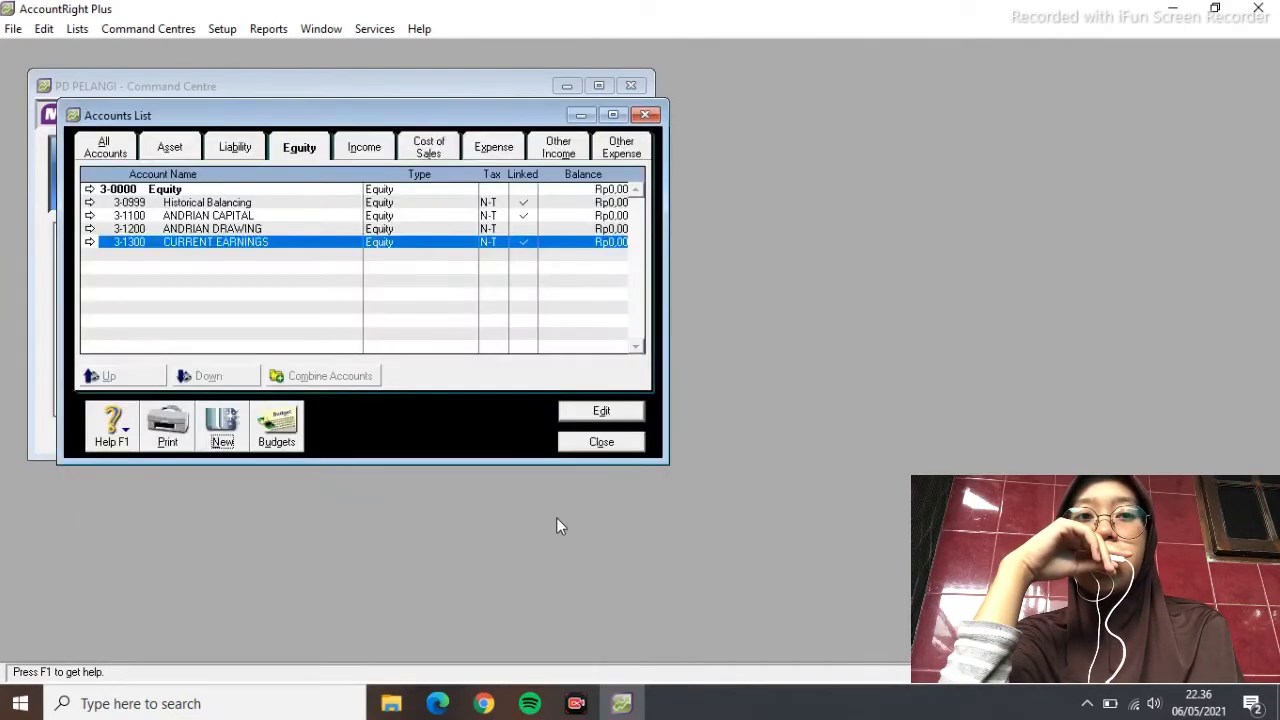
Add income accounts 4-1100 SALES and 4-1300 SALES RETURN
{"action": "left_click", "coordinate": [363, 147]}
{"action": "left_click", "coordinate": [222, 425]}
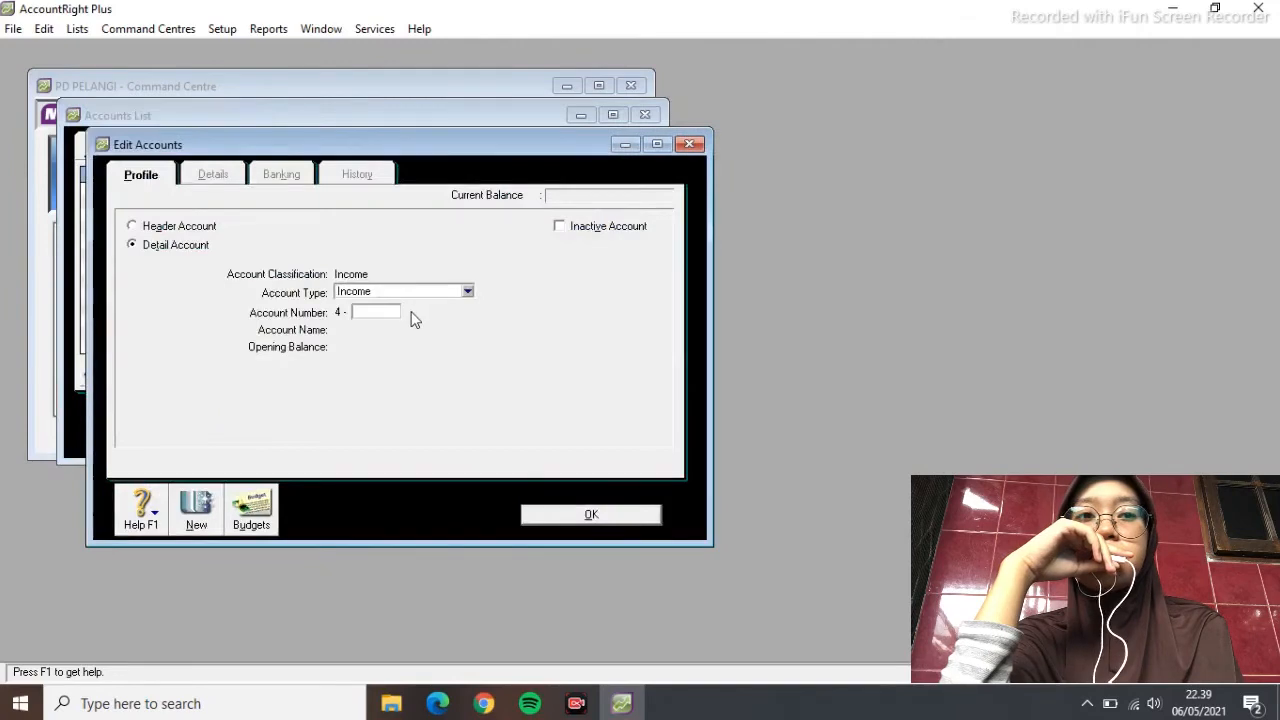
{"action": "type", "text": "10"}
{"action": "key", "text": "BackSpace"}
{"action": "type", "text": "100"}
{"action": "key", "text": "Tab"}
{"action": "type", "text": "S"}
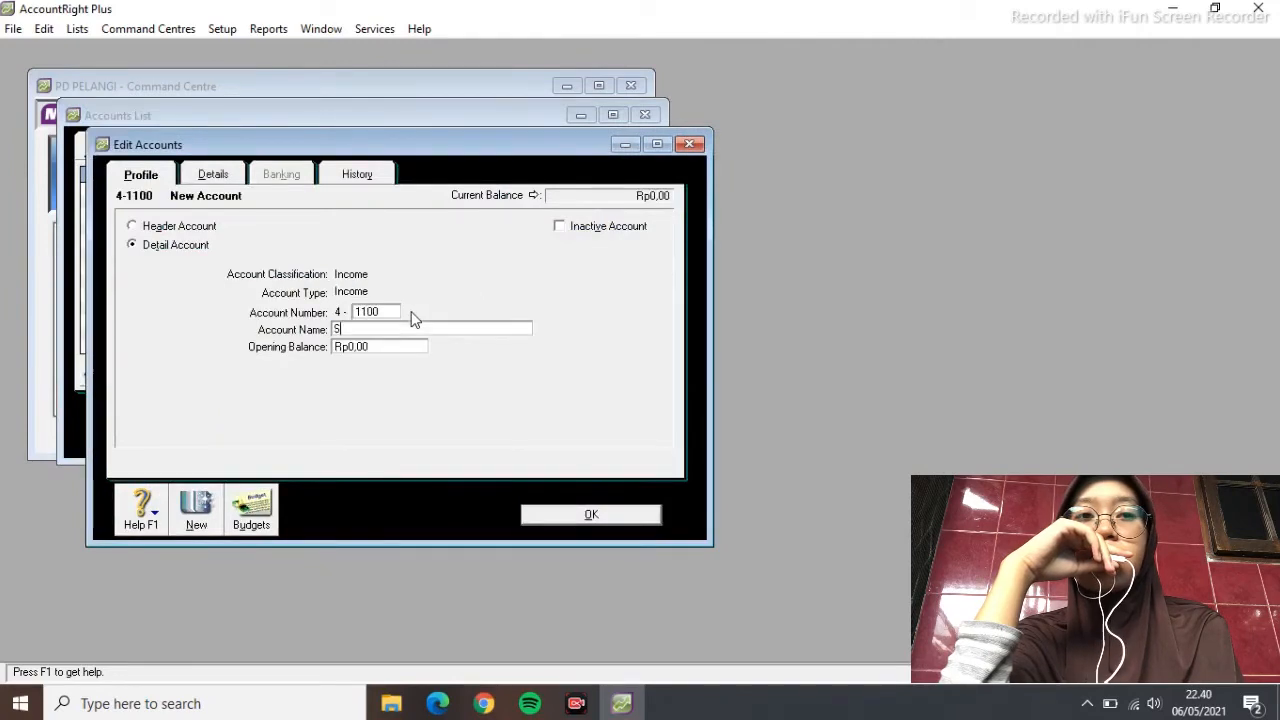
{"action": "left_click", "coordinate": [528, 512]}
{"action": "left_click", "coordinate": [231, 429]}
{"action": "type", "text": "1300"}
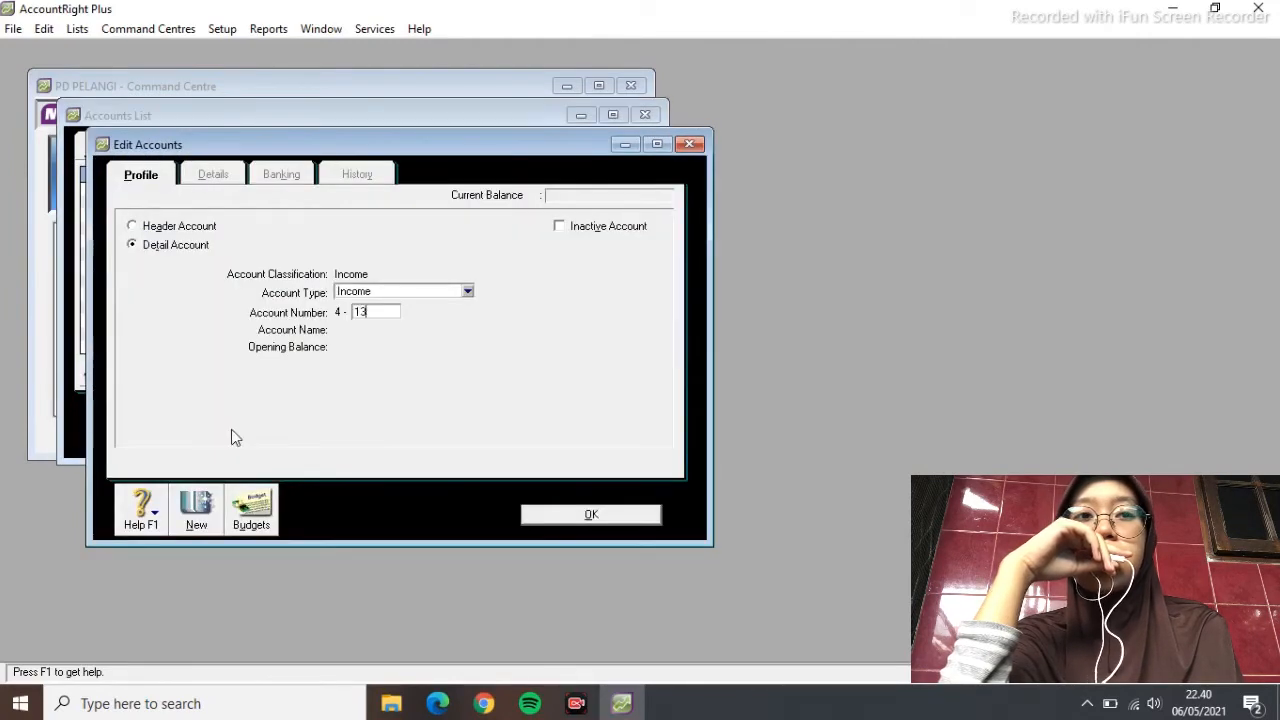
{"action": "key", "text": "Tab"}
{"action": "type", "text": "SALES RETURN"}
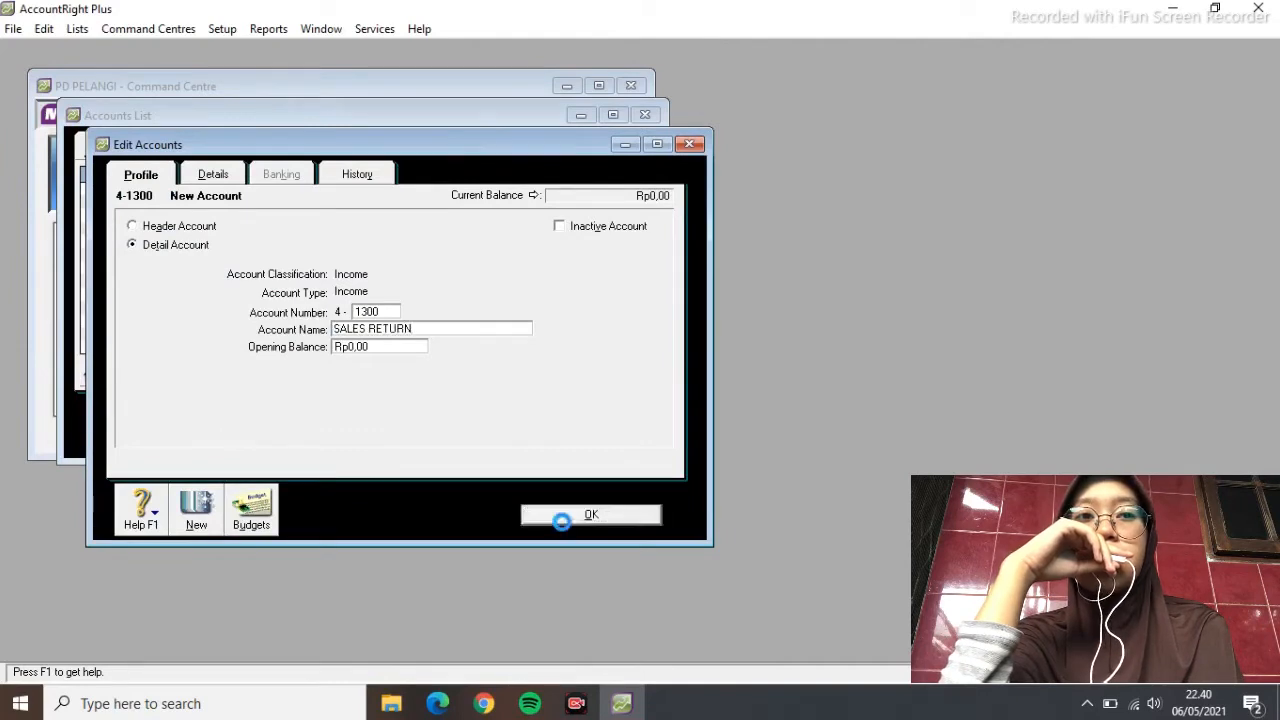
{"action": "left_click", "coordinate": [565, 514]}
Add cost of sales accounts 5-1100 COST OF GOODS SOLD and 5-1200 FREIGHT PAID
{"action": "left_click", "coordinate": [428, 147]}
{"action": "left_click", "coordinate": [233, 423]}
{"action": "type", "text": "1100"}
{"action": "key", "text": "Tab"}
{"action": "type", "text": "COST"}
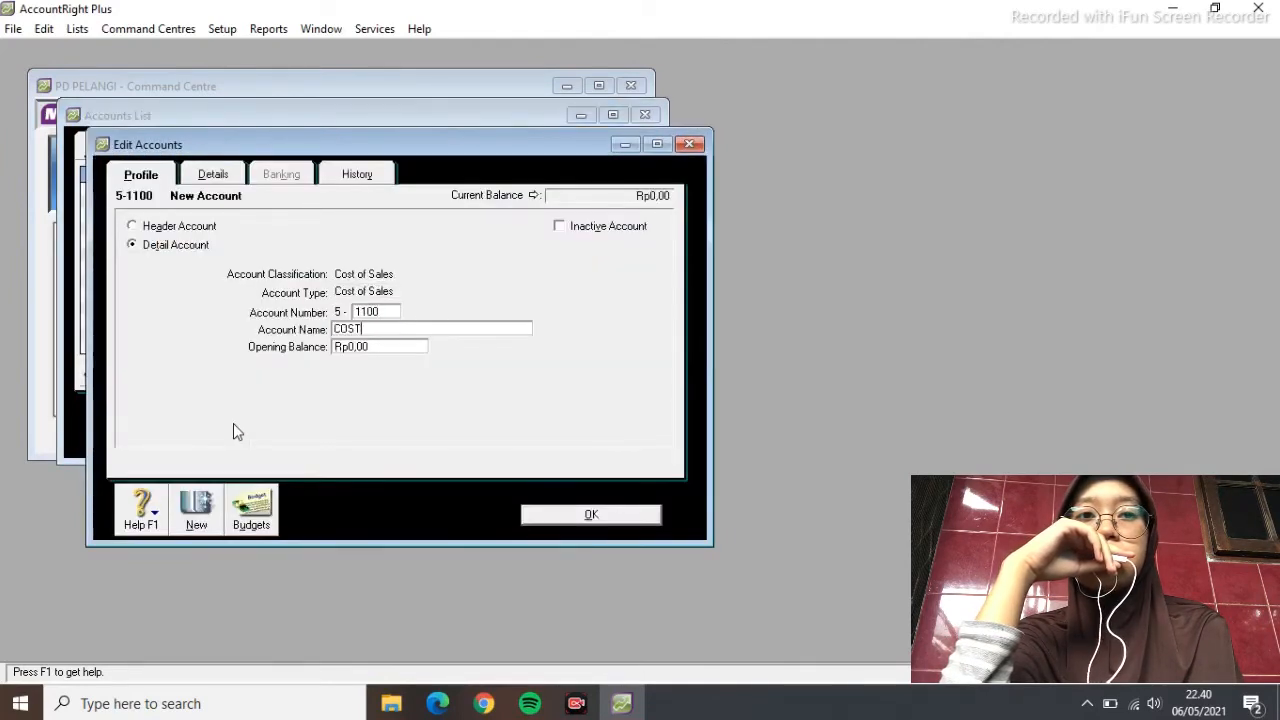
{"action": "type", "text": " OF GOODS SOLD"}
{"action": "left_click", "coordinate": [545, 514]}
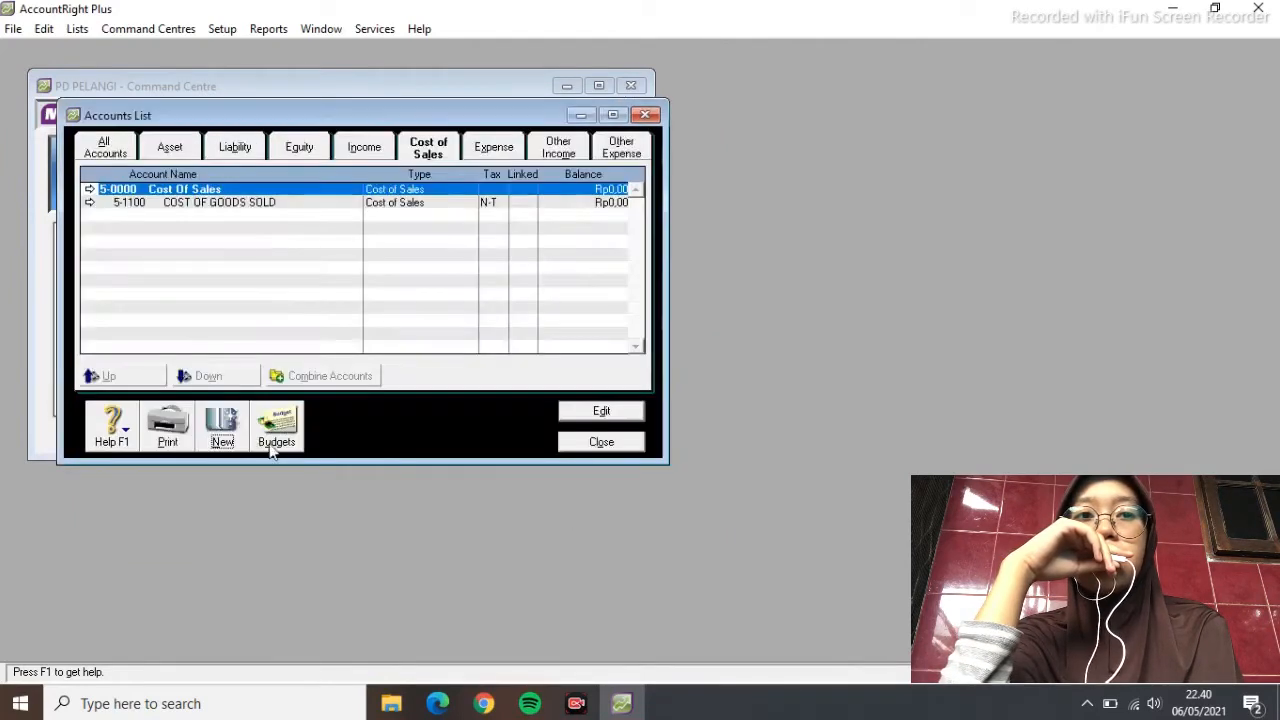
{"action": "left_click", "coordinate": [235, 428]}
{"action": "type", "text": "1200"}
{"action": "key", "text": "Tab"}
{"action": "type", "text": "FREIGHT PAID"}
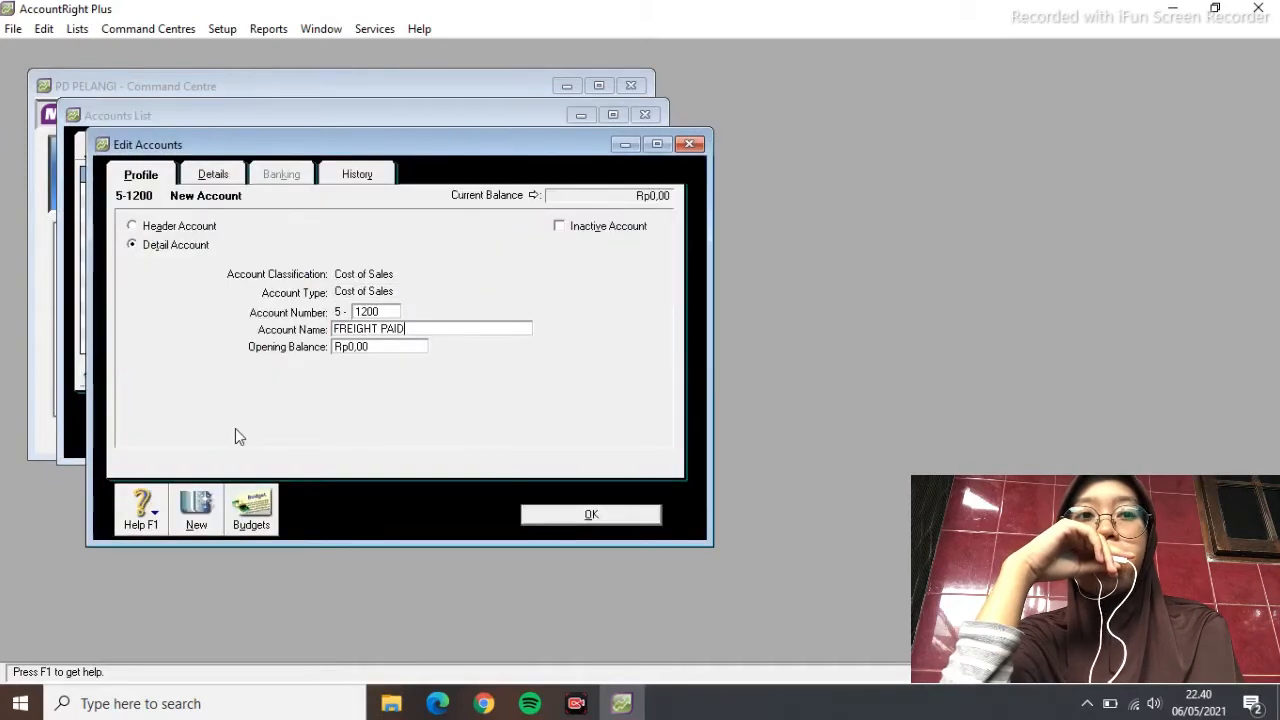
{"action": "left_click", "coordinate": [558, 516]}
{"action": "left_click", "coordinate": [494, 148]}
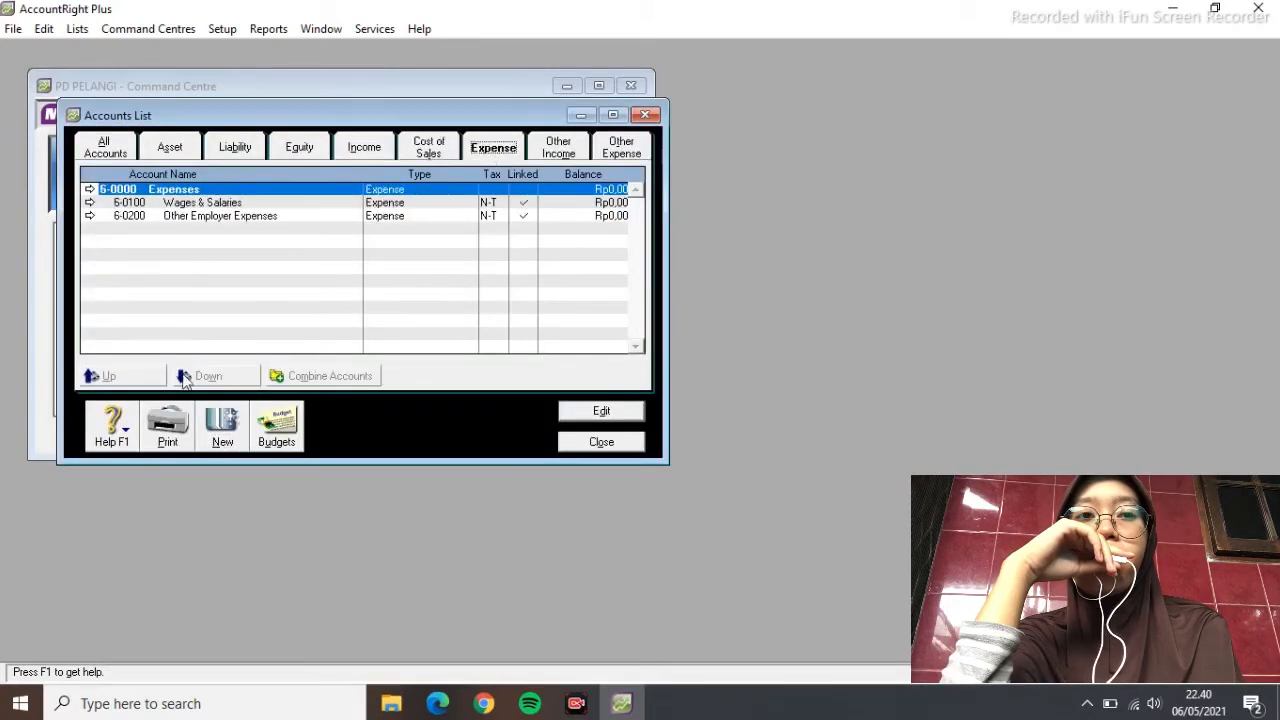
Add expense accounts 6-1000 ADVERTISING EXPENSES and 6-1100 TELEPHONE & ELECTRICITY EXPENSES
{"action": "left_click", "coordinate": [222, 440]}
{"action": "type", "text": "1000"}
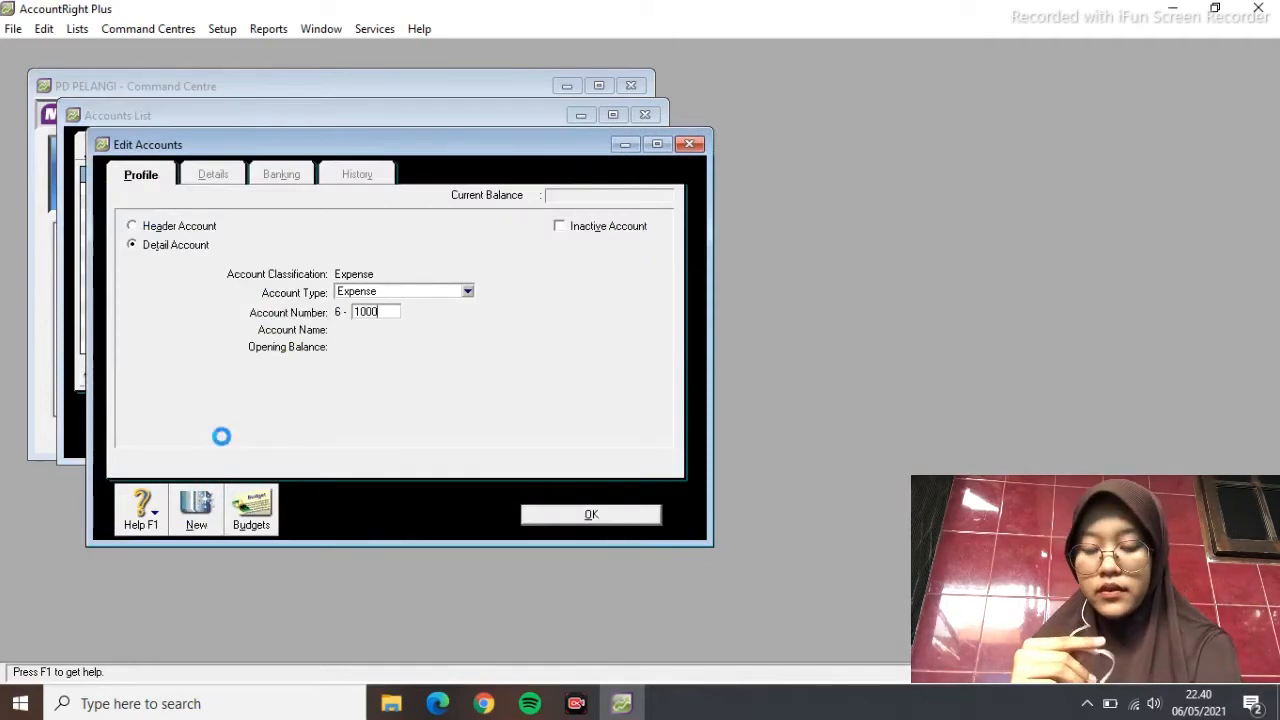
{"action": "key", "text": "Tab"}
{"action": "type", "text": "ADVERSIT"}
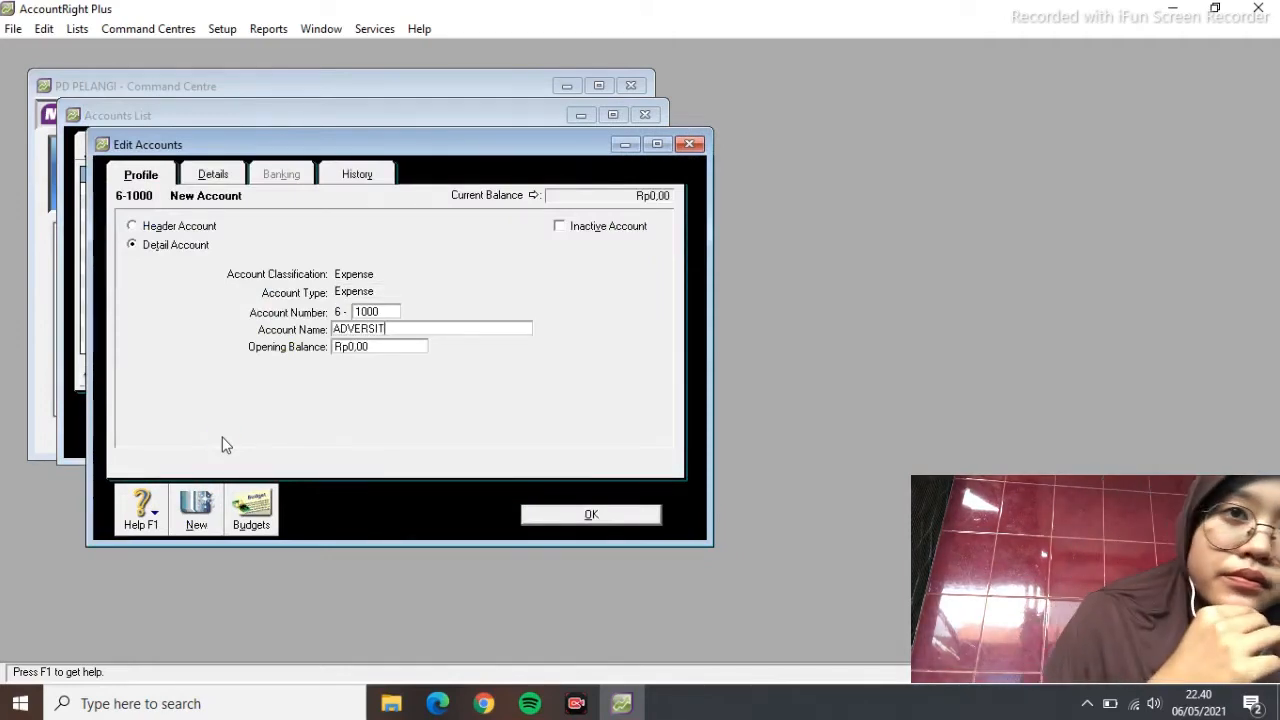
{"action": "type", "text": "ING EXPENSES"}
{"action": "left_click", "coordinate": [591, 514]}
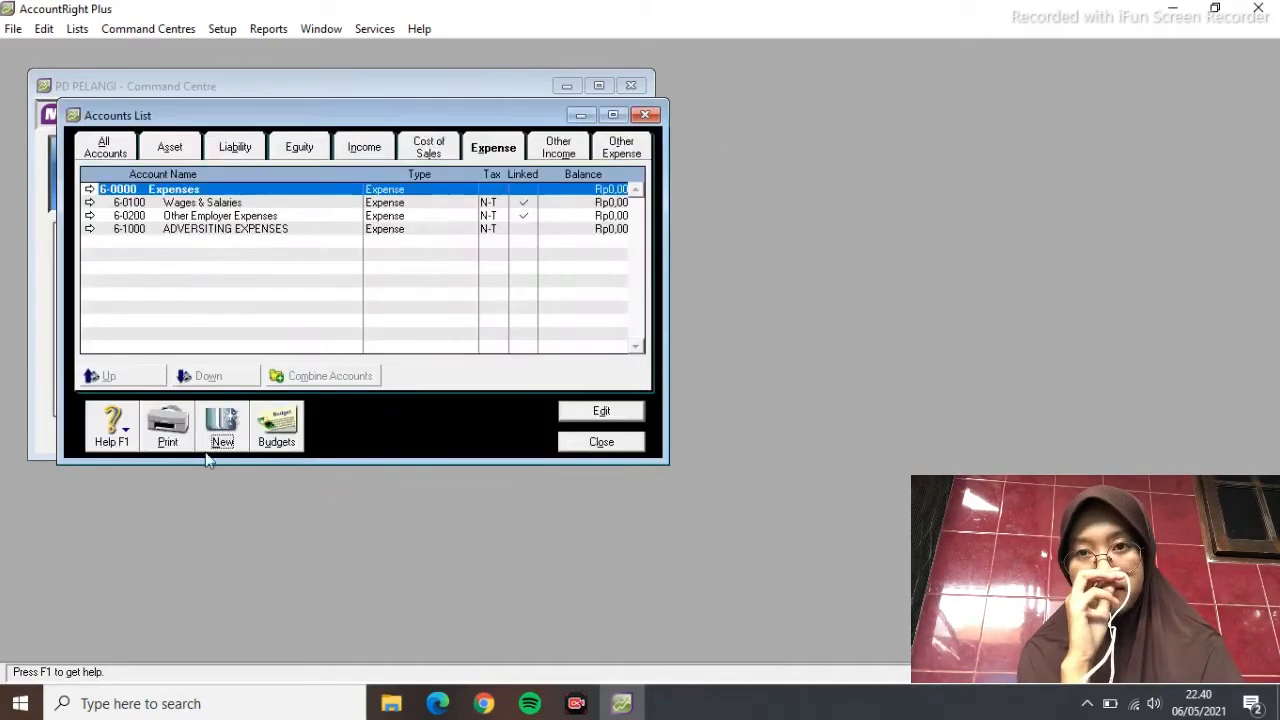
{"action": "left_click", "coordinate": [213, 450]}
{"action": "type", "text": "1100"}
{"action": "key", "text": "Tab"}
{"action": "type", "text": "TELEPHONE "}
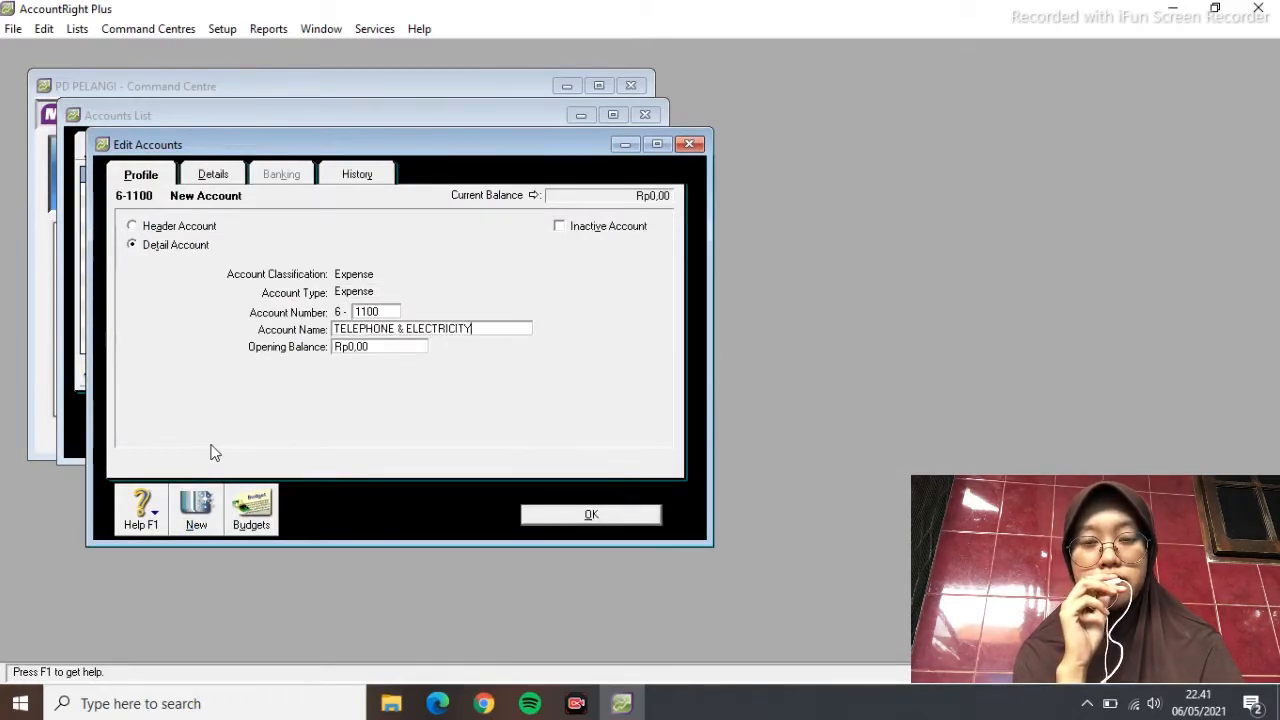
{"action": "type", "text": "& ELECTRICITY EXPENSES"}
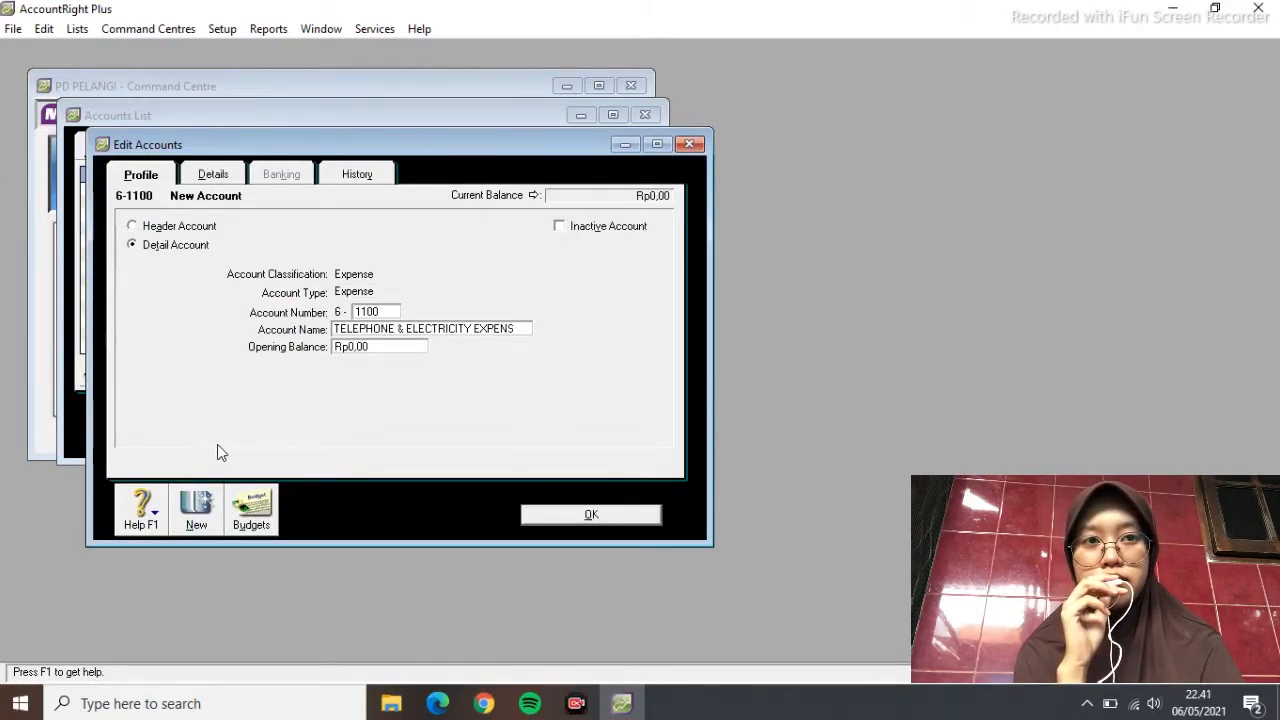
{"action": "left_click", "coordinate": [600, 516]}
Add expense accounts STORE SUPPLIES EXPENSES and 6-1300 BAD DEBT EXPENSE
{"action": "left_click", "coordinate": [230, 433]}
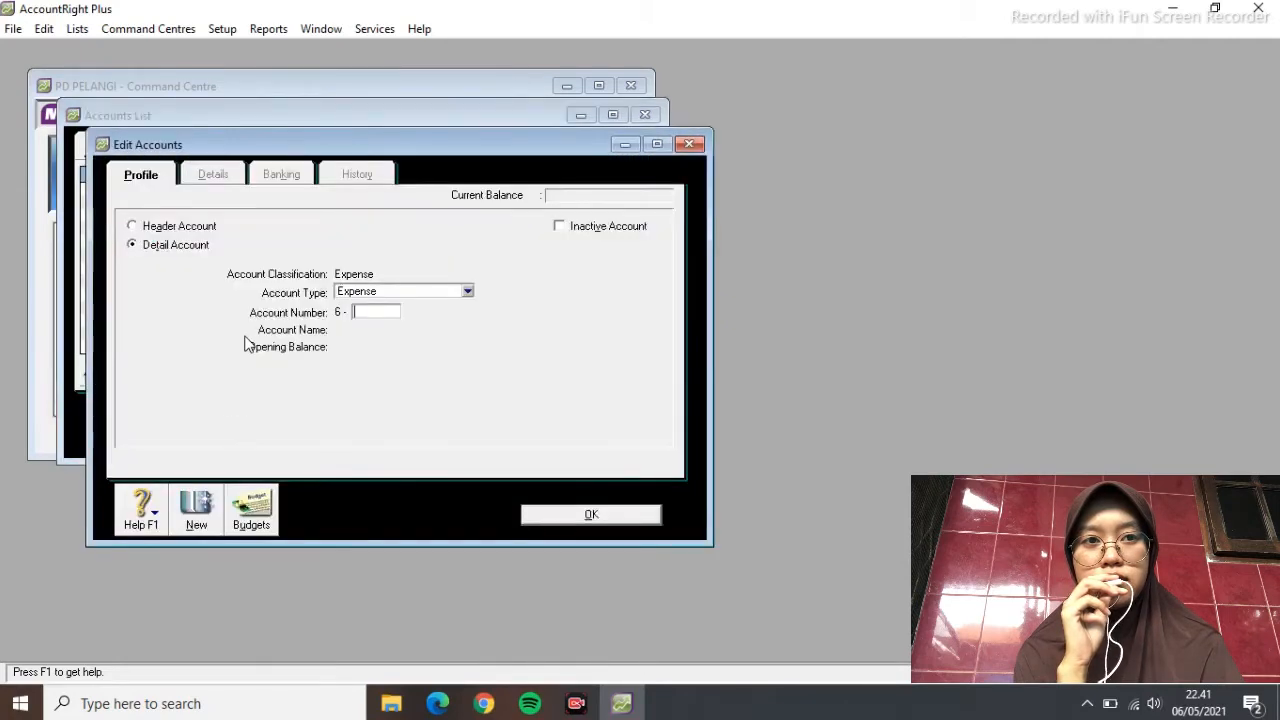
{"action": "key", "text": "Tab"}
{"action": "type", "text": "STORE SUPPLIES EXPENSES"}
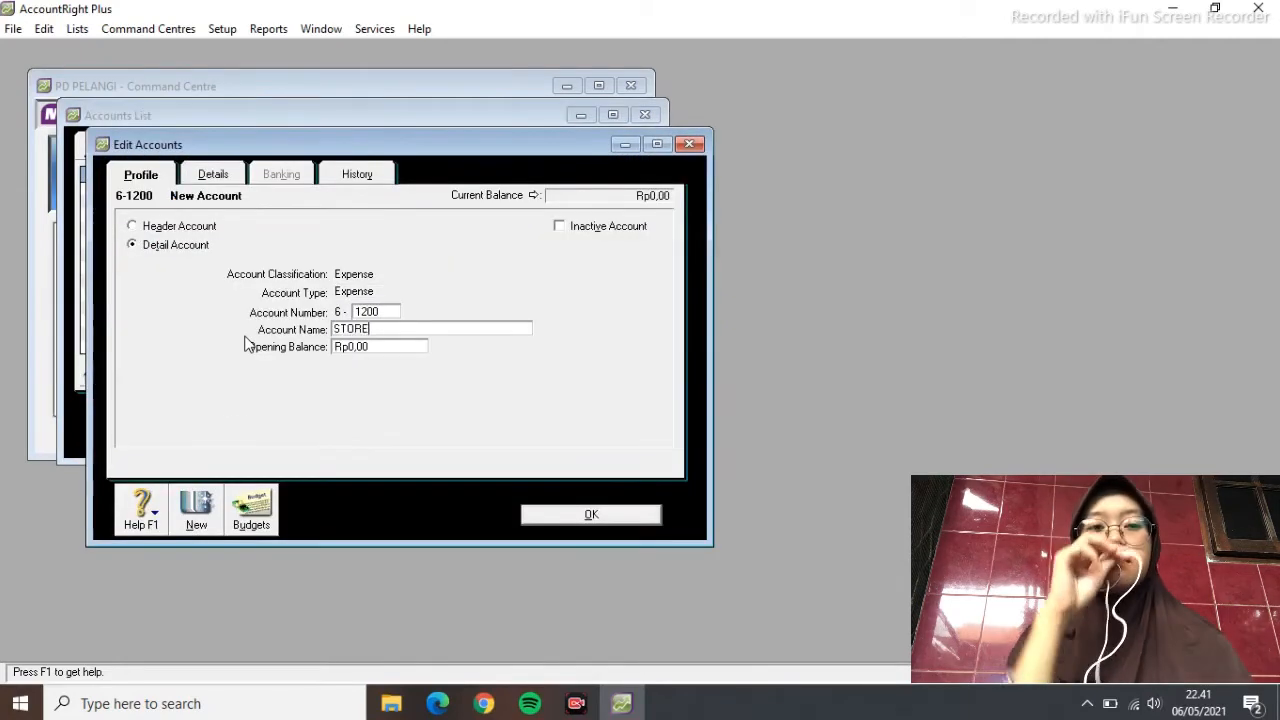
{"action": "left_click", "coordinate": [591, 514]}
{"action": "left_click", "coordinate": [230, 433]}
{"action": "type", "text": "1300"}
{"action": "key", "text": "Tab"}
{"action": "type", "text": "BA"}
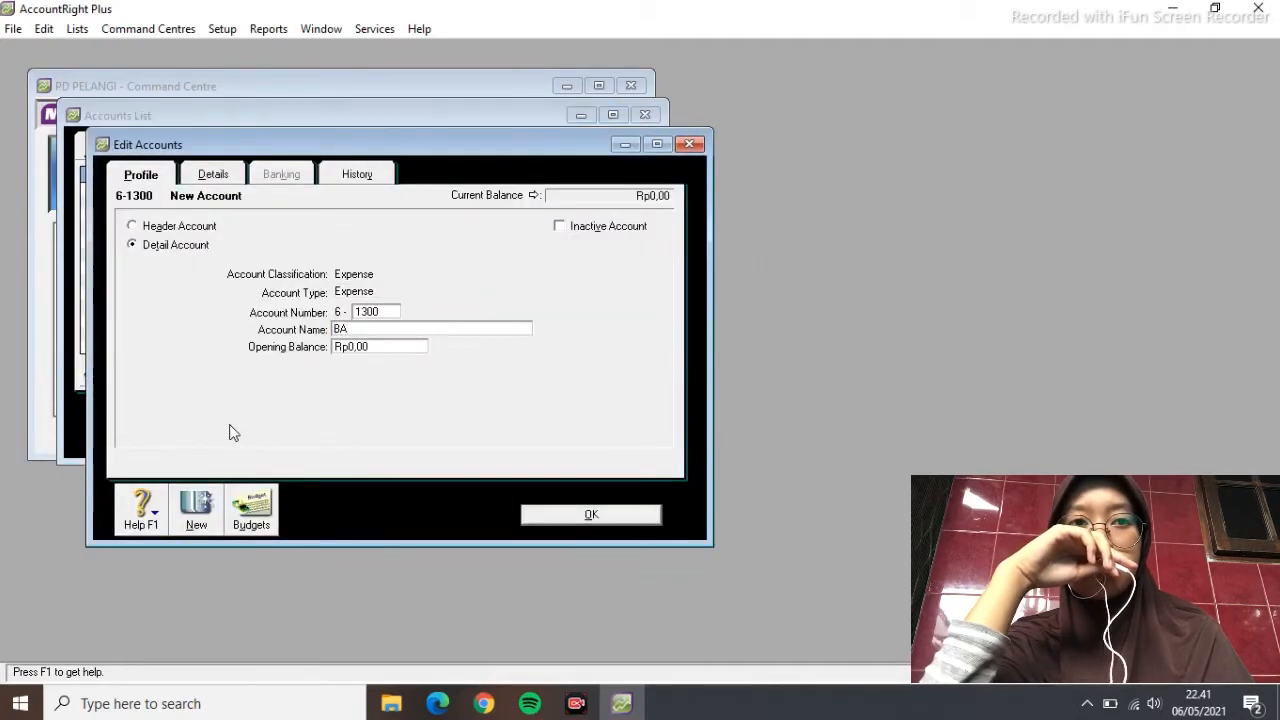
{"action": "type", "text": "D DEBT EXPENSE"}
{"action": "key", "text": "Return"}
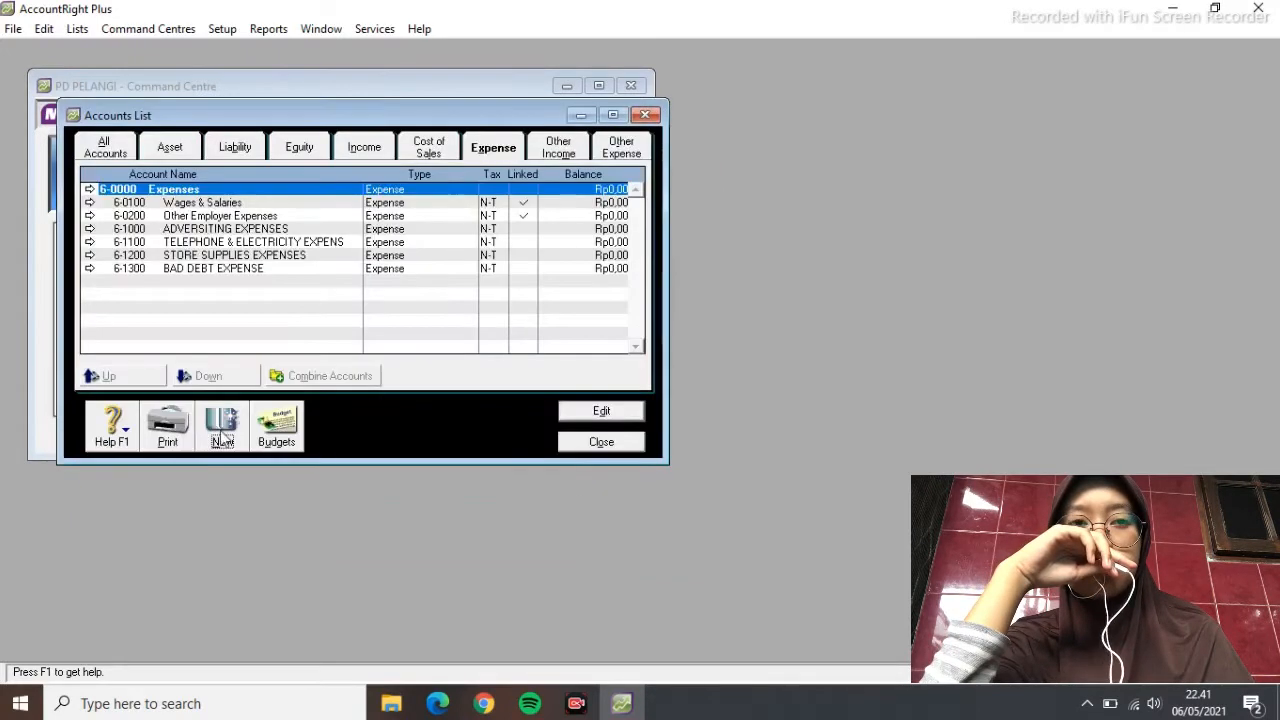
Add expense accounts 6-1400 DEPRECIATION EXPENSE, 6-1500 INSURANCE EXPENSE and RENT EXPENSE
{"action": "left_click", "coordinate": [222, 434]}
{"action": "type", "text": "1400"}
{"action": "key", "text": "Tab"}
{"action": "type", "text": "DEPRECIA"}
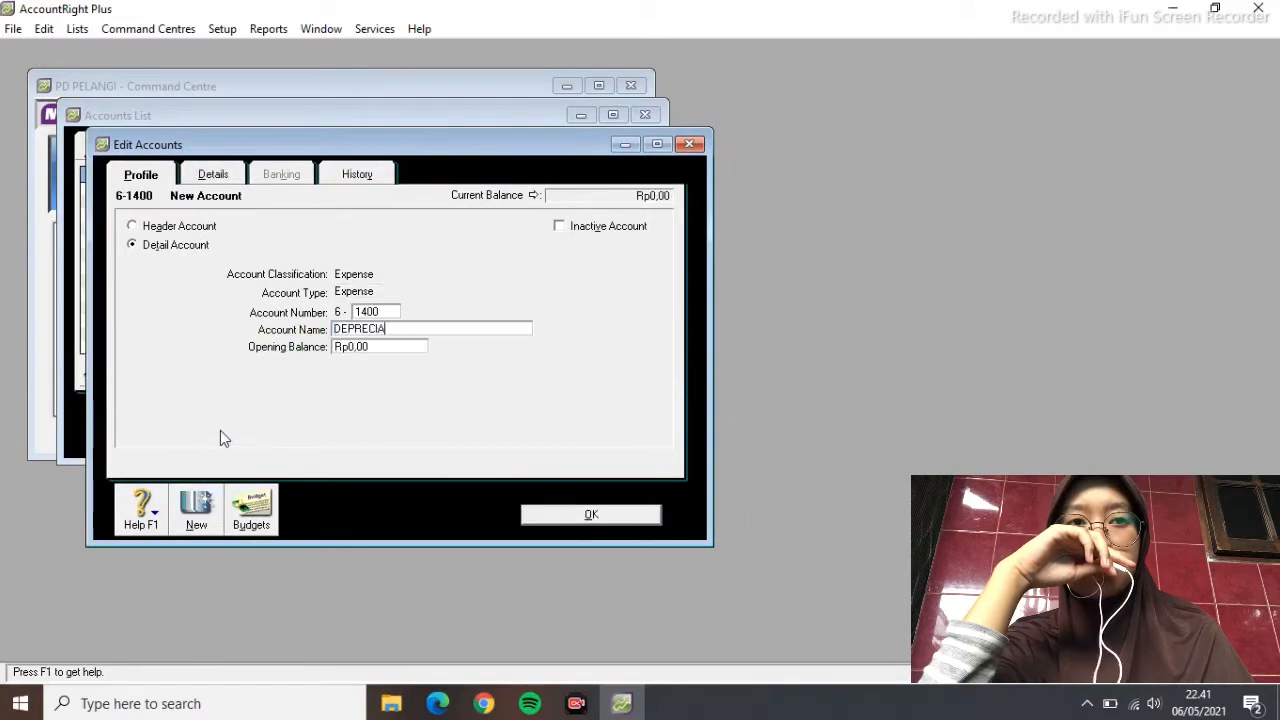
{"action": "type", "text": "TION EXPENSE"}
{"action": "key", "text": "Return"}
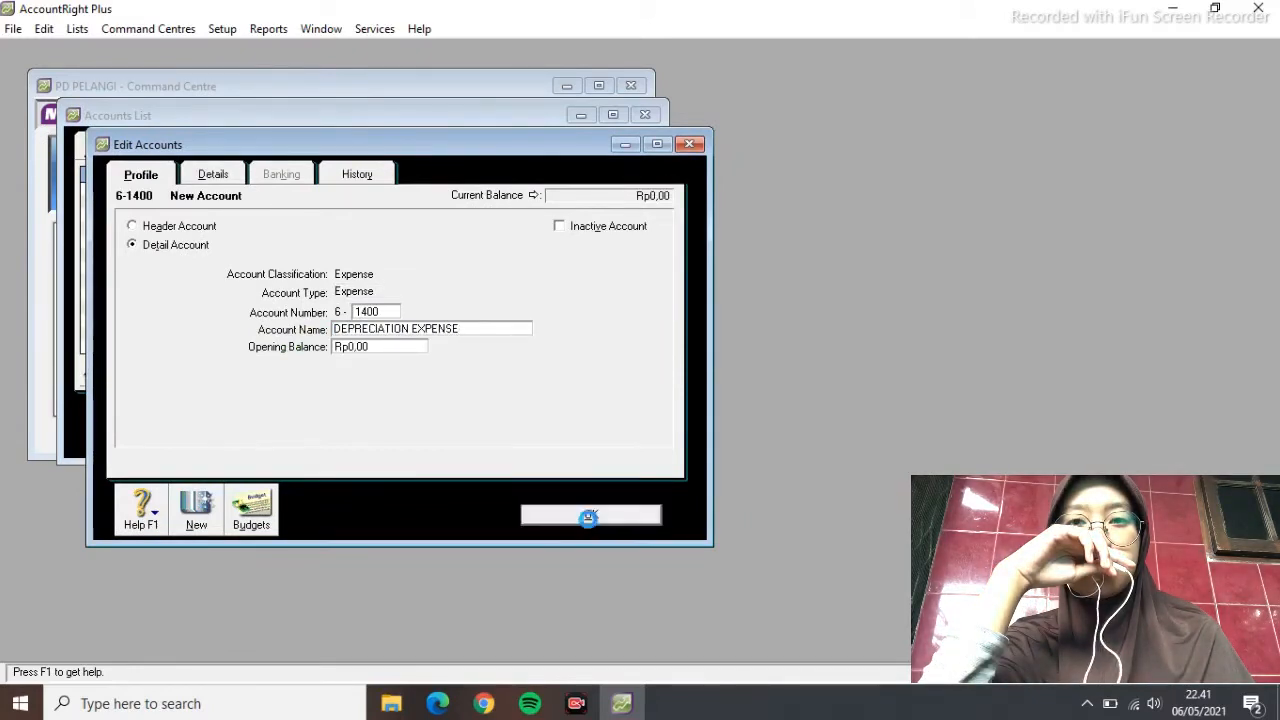
{"action": "left_click", "coordinate": [234, 430]}
{"action": "type", "text": "1500"}
{"action": "key", "text": "Tab"}
{"action": "type", "text": "INSURANCE "}
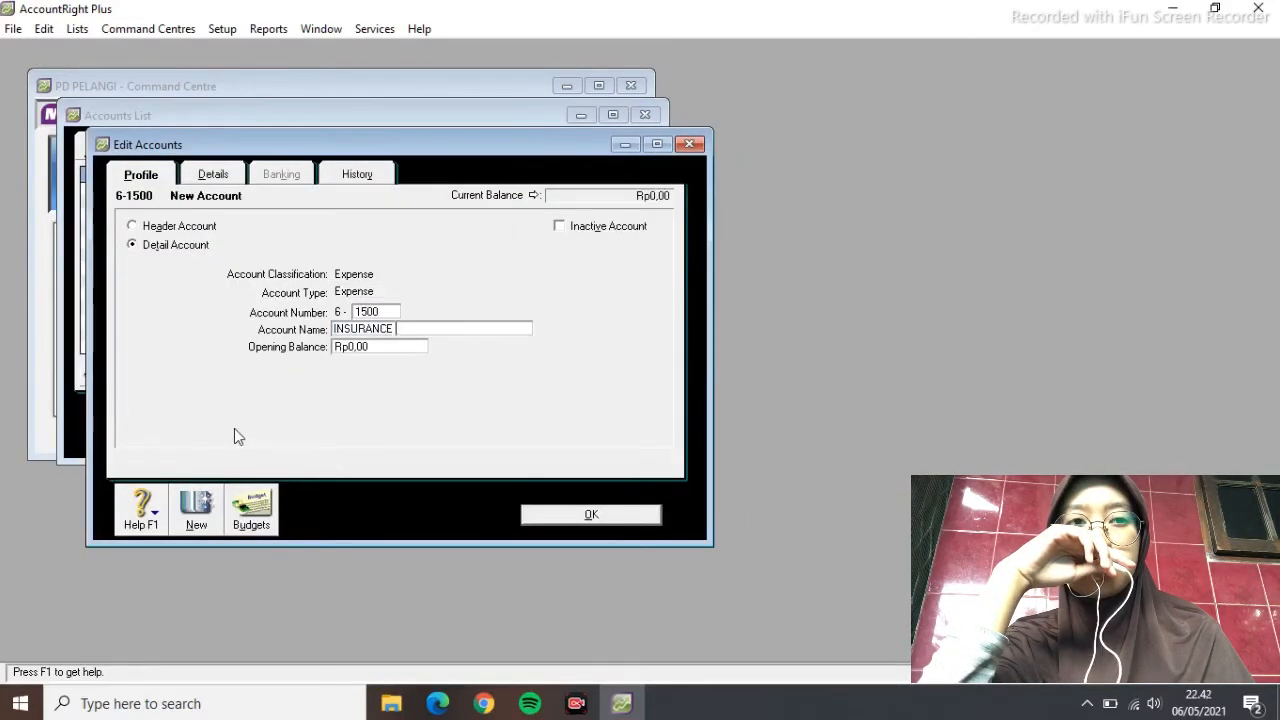
{"action": "type", "text": "EXPENSE"}
{"action": "key", "text": "Return"}
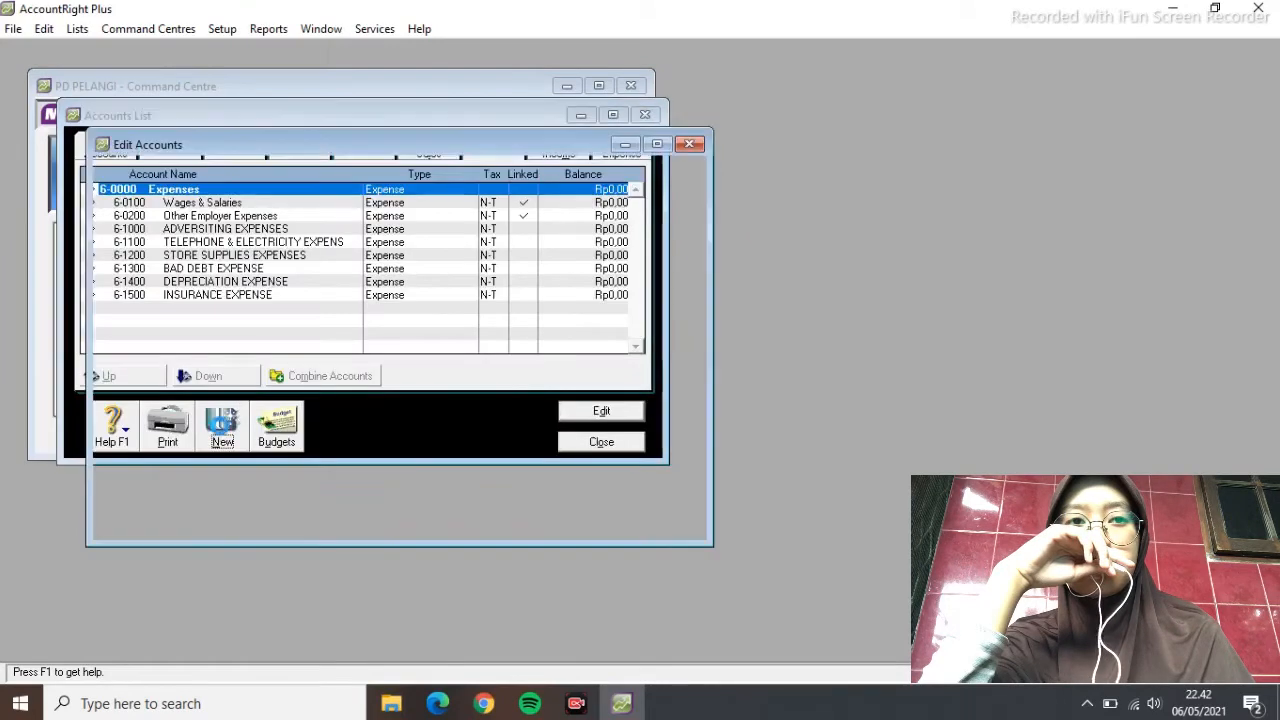
{"action": "left_click", "coordinate": [220, 426]}
{"action": "type", "text": "RENT EXPENSE"}
{"action": "left_click", "coordinate": [573, 514]}
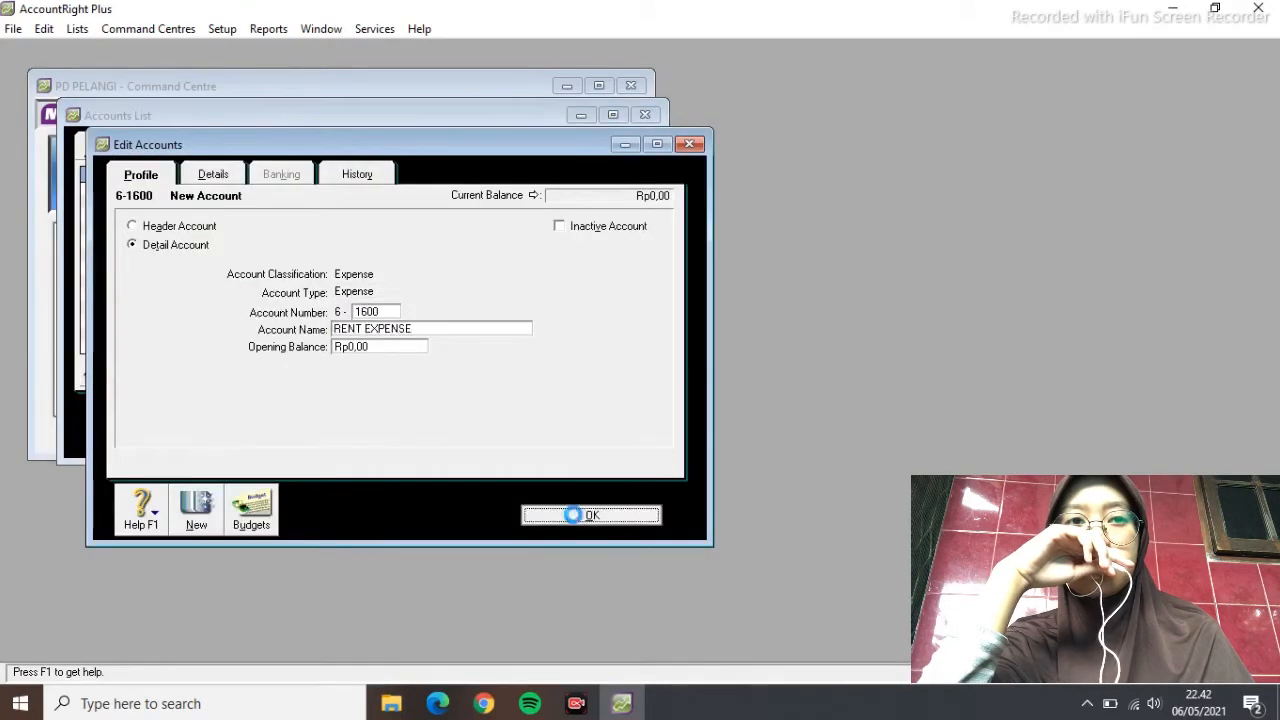
Discard a blank new account and rename the wages account to WAGES & SALARIES EXPENSES
{"action": "left_click", "coordinate": [222, 425]}
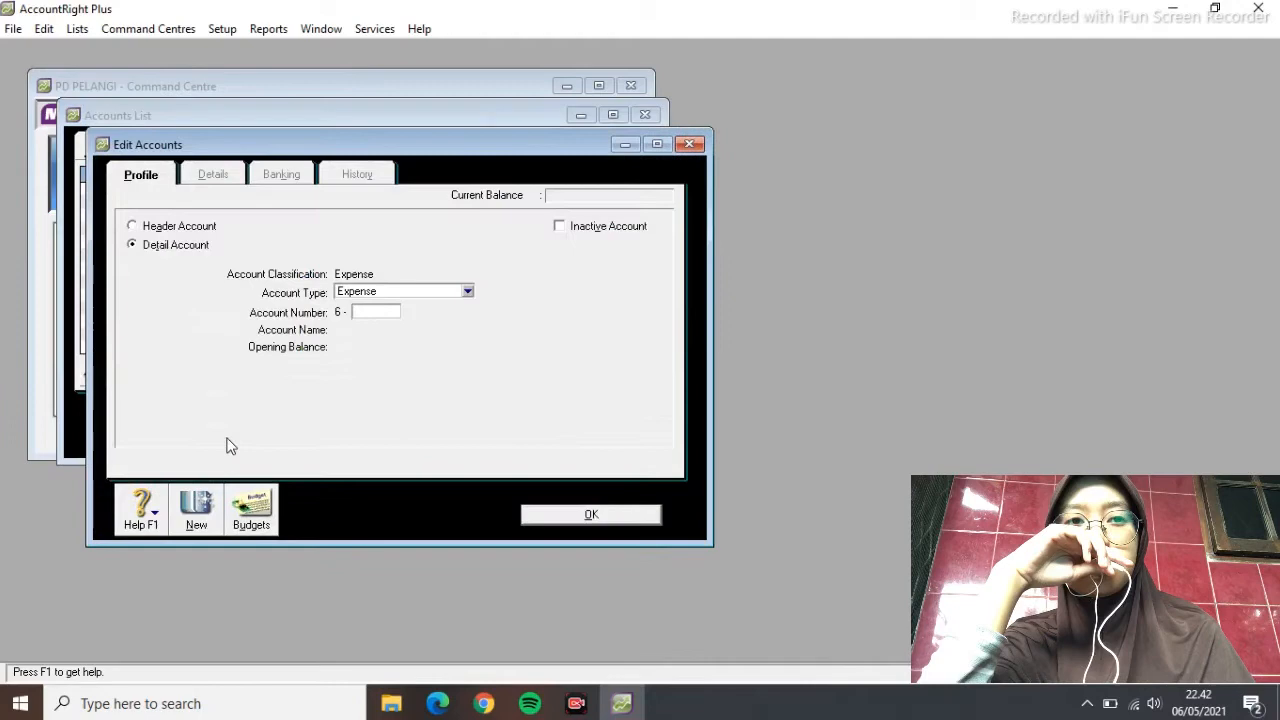
{"action": "left_click", "coordinate": [690, 145]}
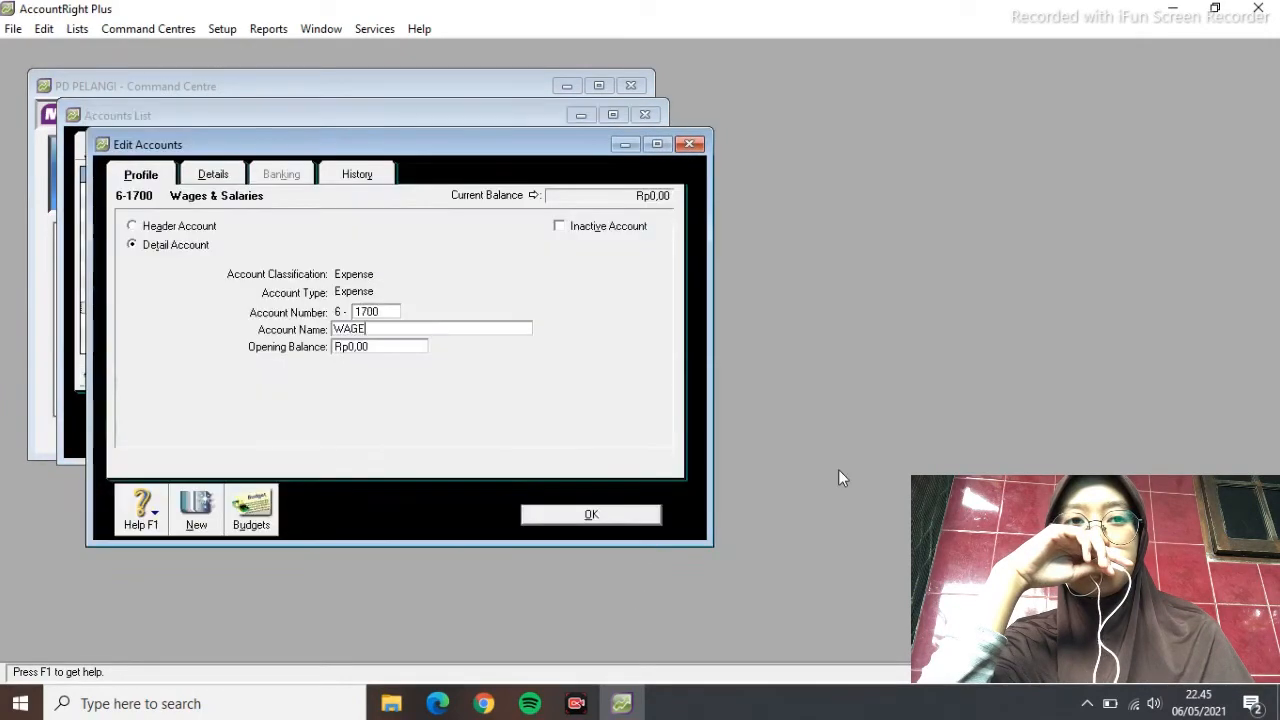
{"action": "type", "text": "EXPENSES"}
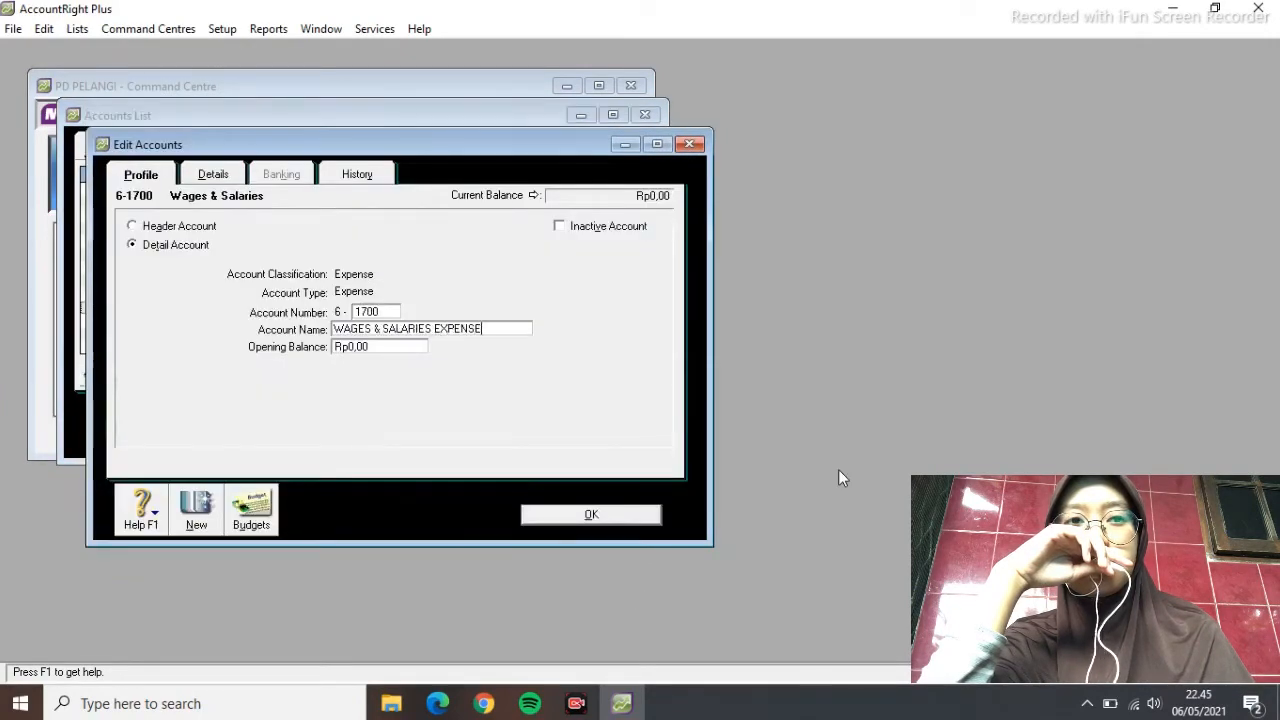
{"action": "left_click", "coordinate": [614, 514]}
Change Other Employer Expenses to account 1800 OTHER OPERATING EXPENSE
{"action": "left_click", "coordinate": [226, 207]}
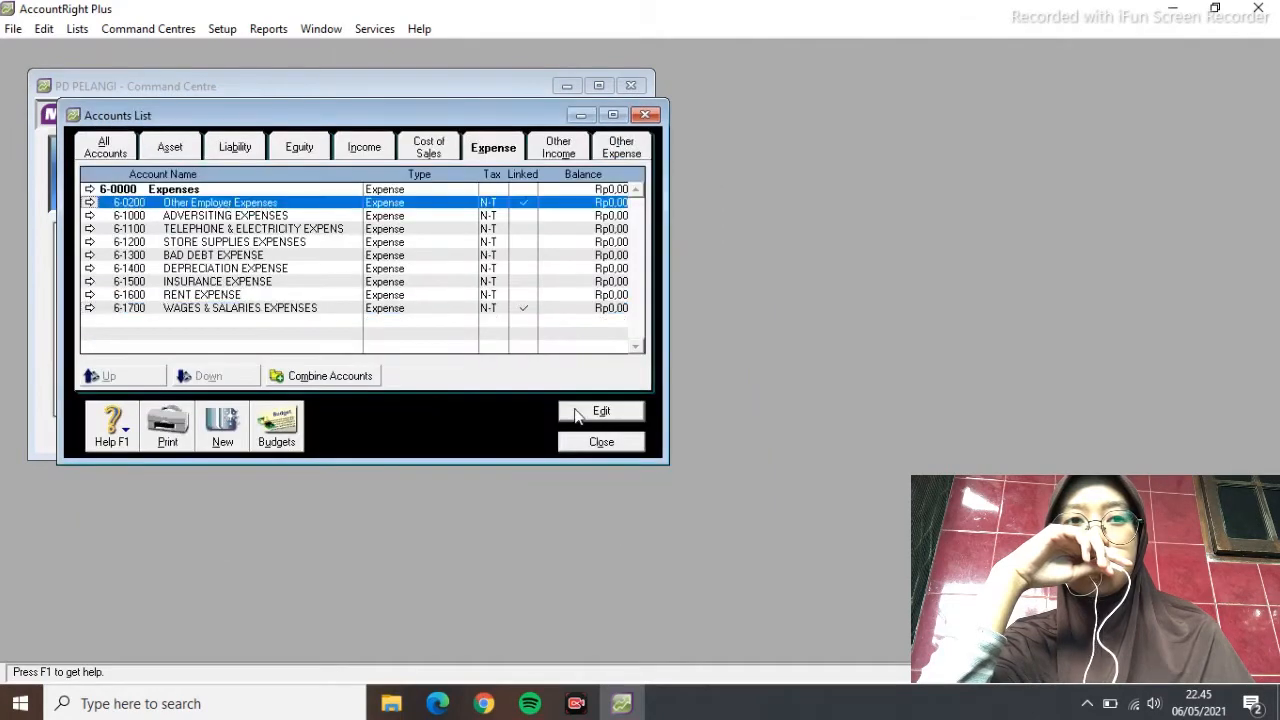
{"action": "left_click", "coordinate": [578, 414]}
{"action": "type", "text": "1800"}
{"action": "key", "text": "Tab"}
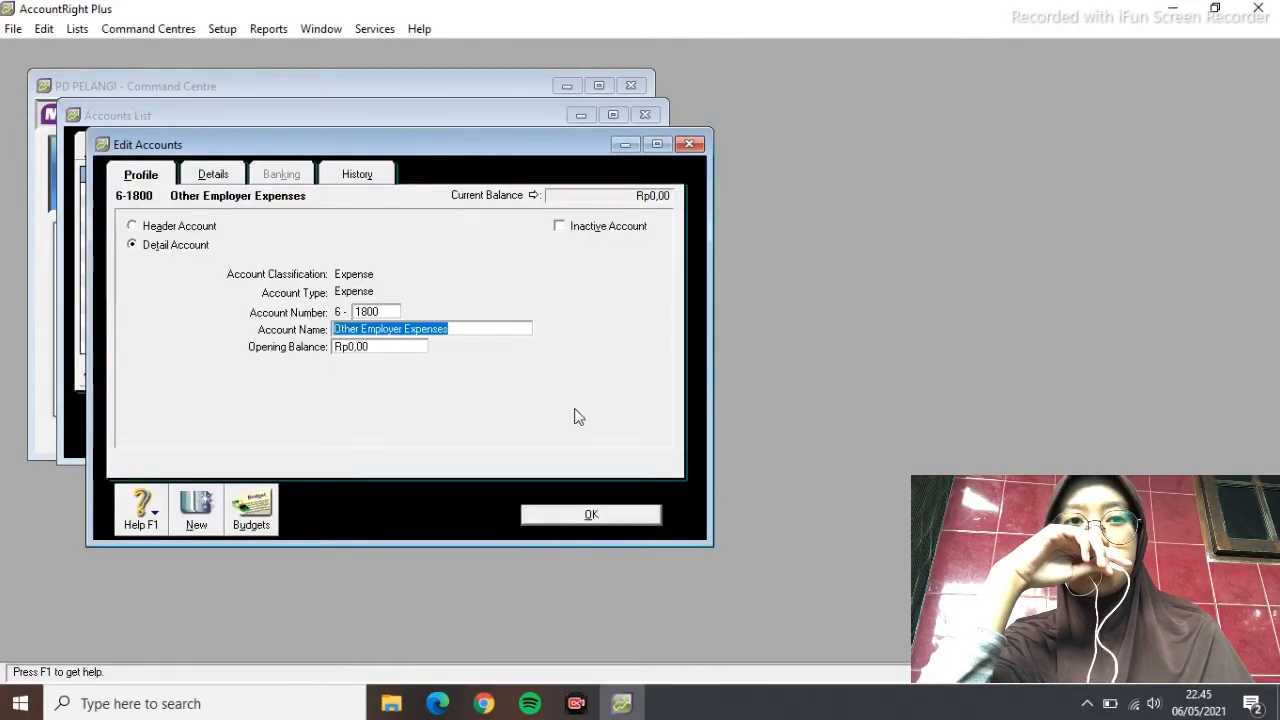
{"action": "type", "text": "OTHER OPERATING EXPENSE"}
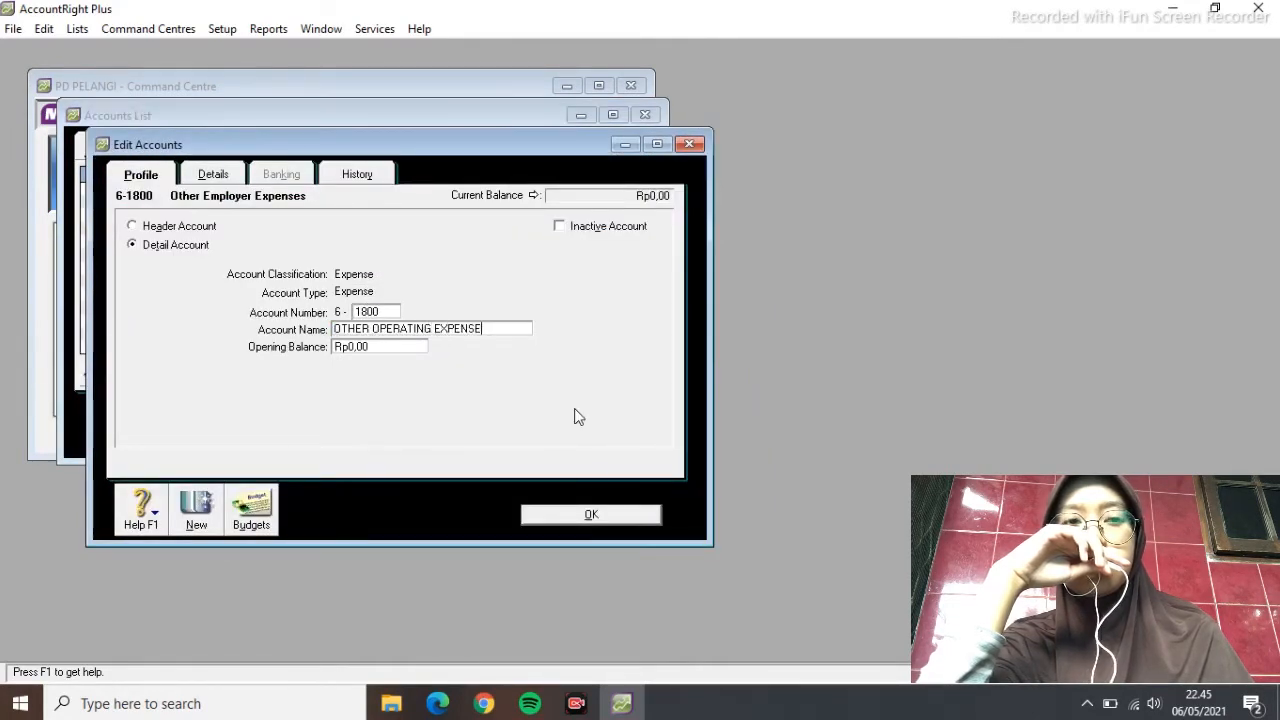
{"action": "left_click", "coordinate": [596, 516]}
Add other income account 8-1100 INTEREST REVENUE
{"action": "left_click", "coordinate": [558, 148]}
{"action": "left_click", "coordinate": [222, 430]}
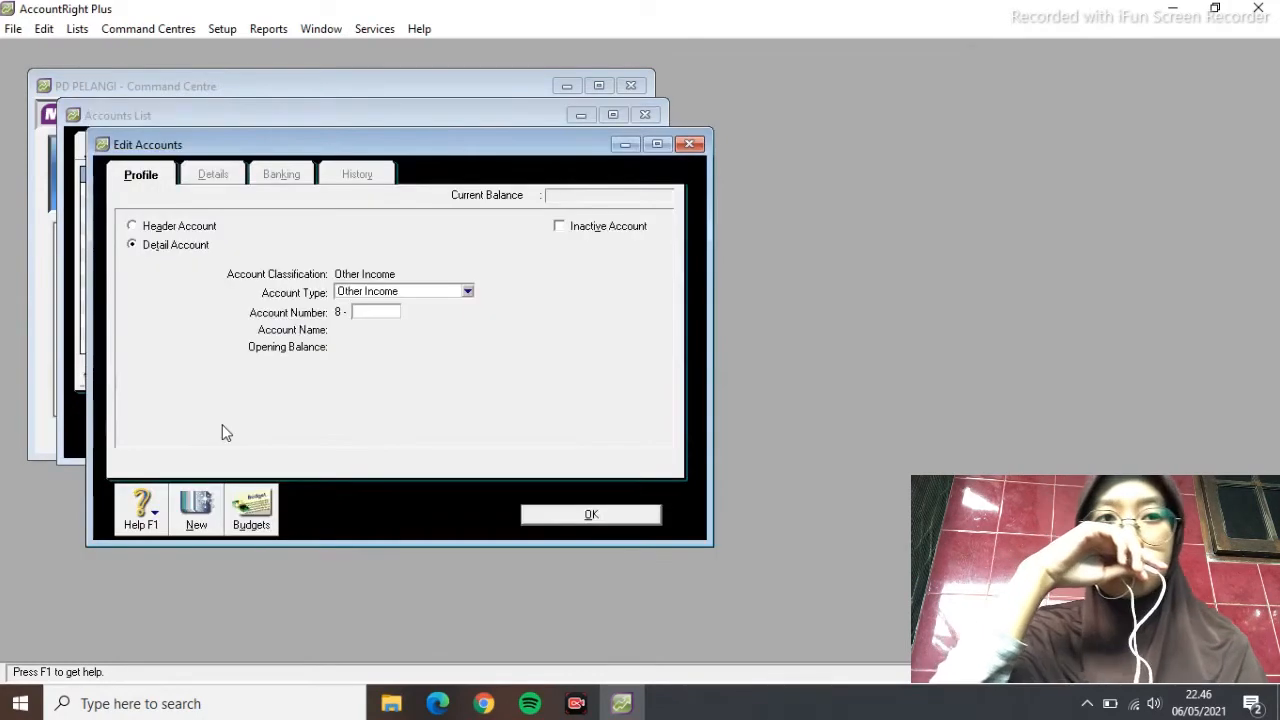
{"action": "type", "text": "1100"}
{"action": "key", "text": "Tab"}
{"action": "type", "text": "INTEREST REVENUE"}
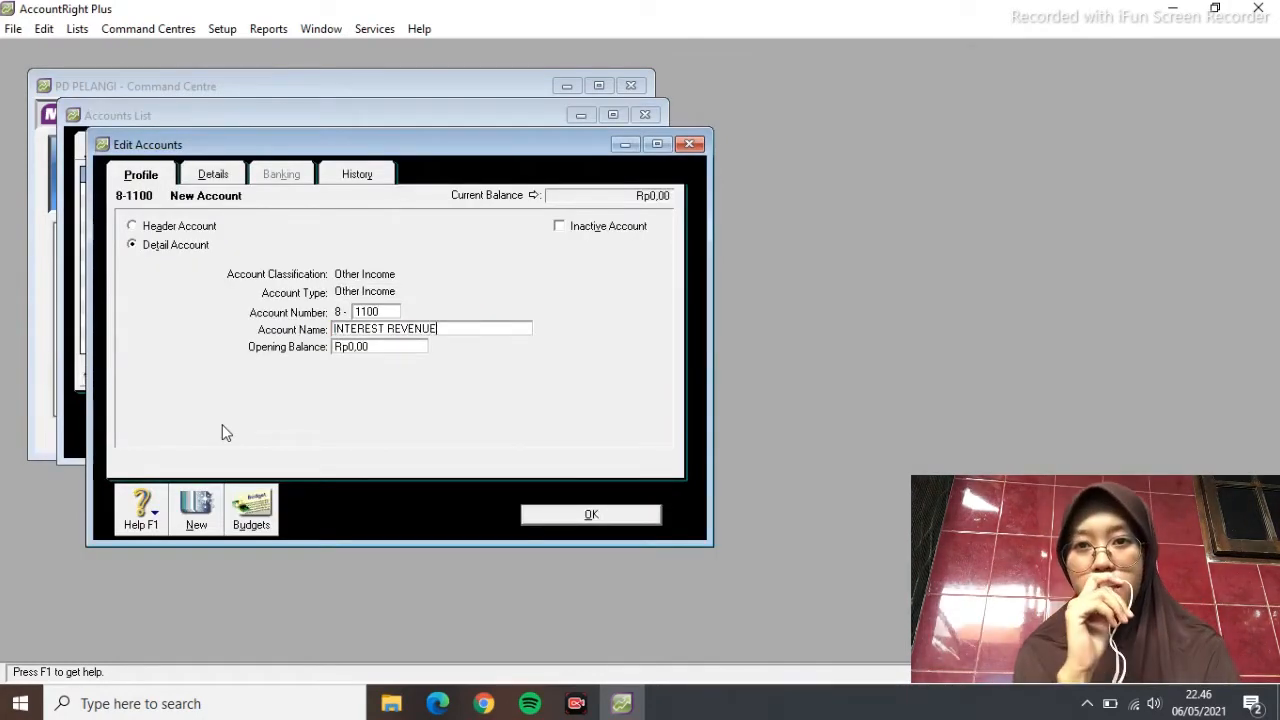
{"action": "left_click", "coordinate": [591, 514]}
Add other expense accounts 9-1100 INTEREST EXPENSE and 9-1200 BANK SERVICE CHARGE
{"action": "left_click", "coordinate": [621, 148]}
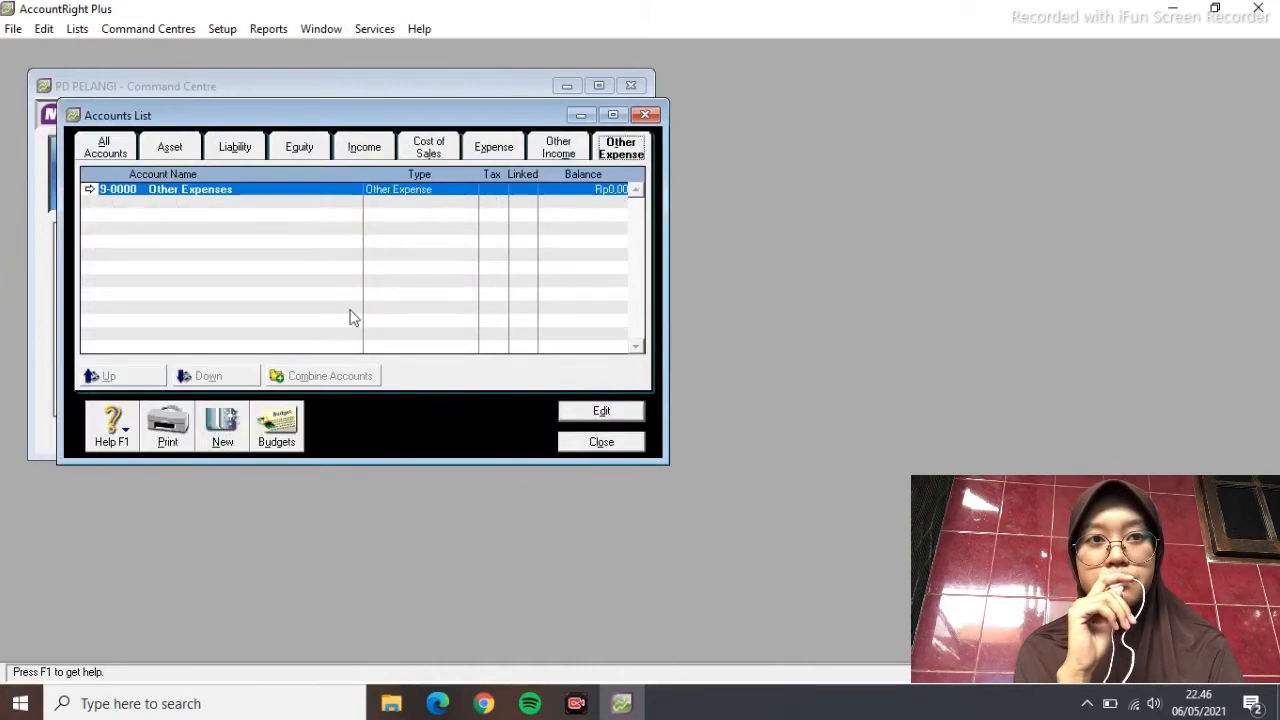
{"action": "left_click", "coordinate": [222, 430]}
{"action": "type", "text": "1100"}
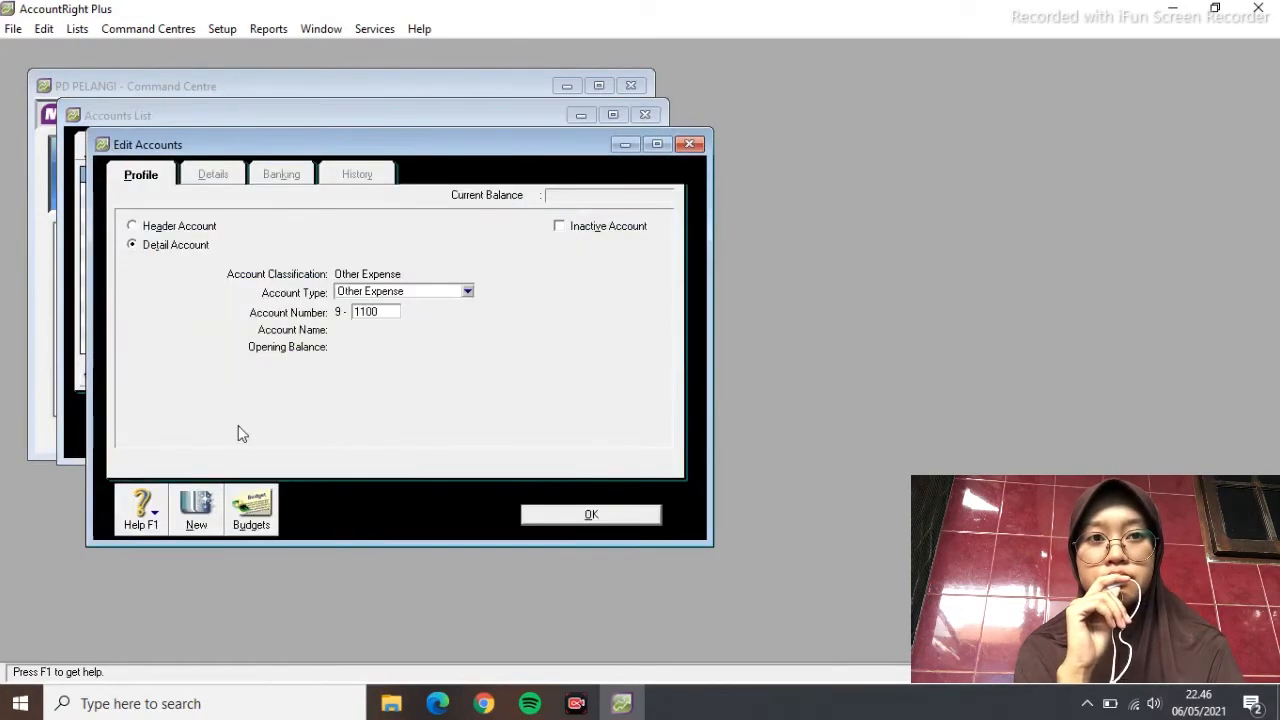
{"action": "key", "text": "Tab"}
{"action": "type", "text": "INTEREST EXPENSE"}
{"action": "left_click", "coordinate": [525, 520]}
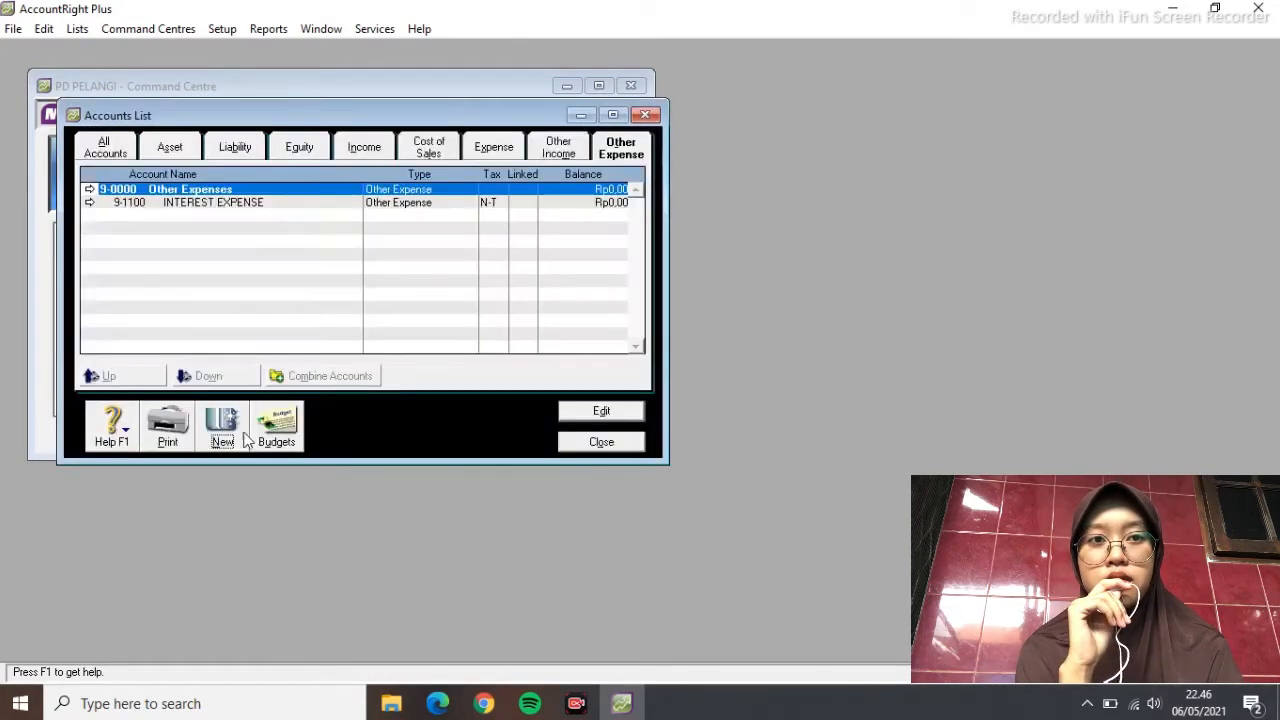
{"action": "left_click", "coordinate": [236, 437]}
{"action": "type", "text": "1200"}
{"action": "key", "text": "Tab"}
{"action": "type", "text": "BANK"}
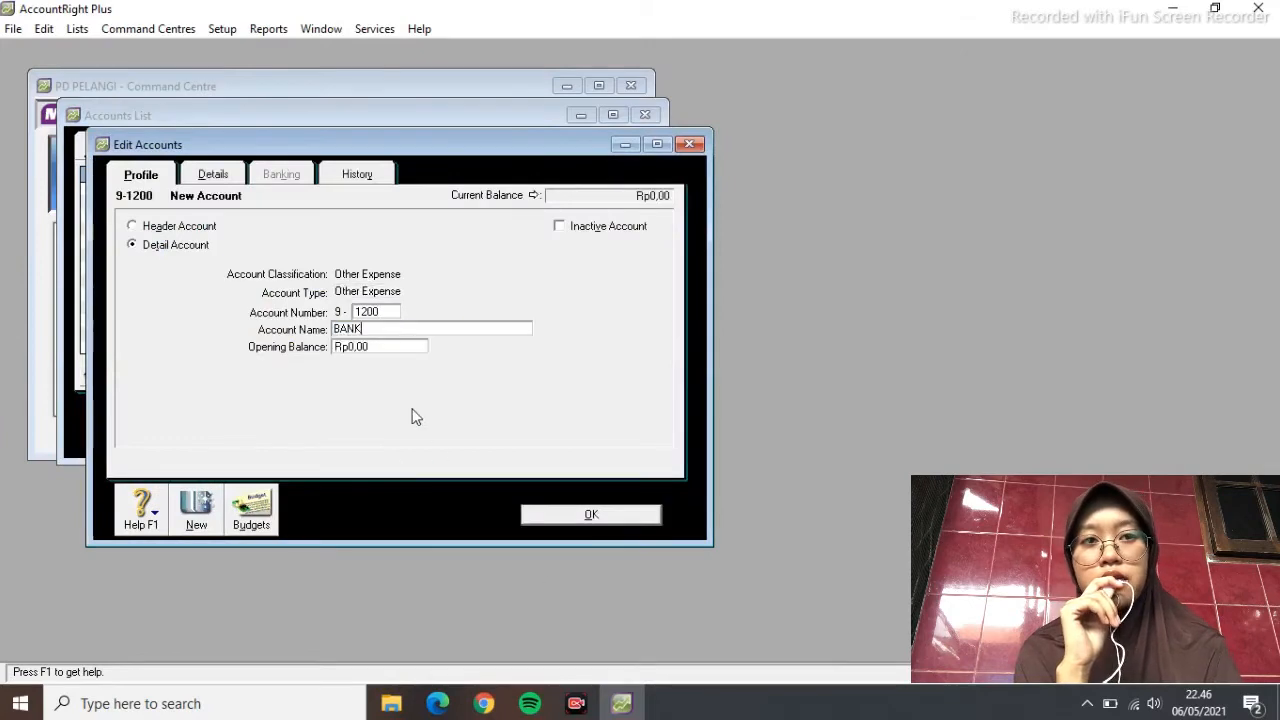
{"action": "type", "text": " SERVICE CHARGE"}
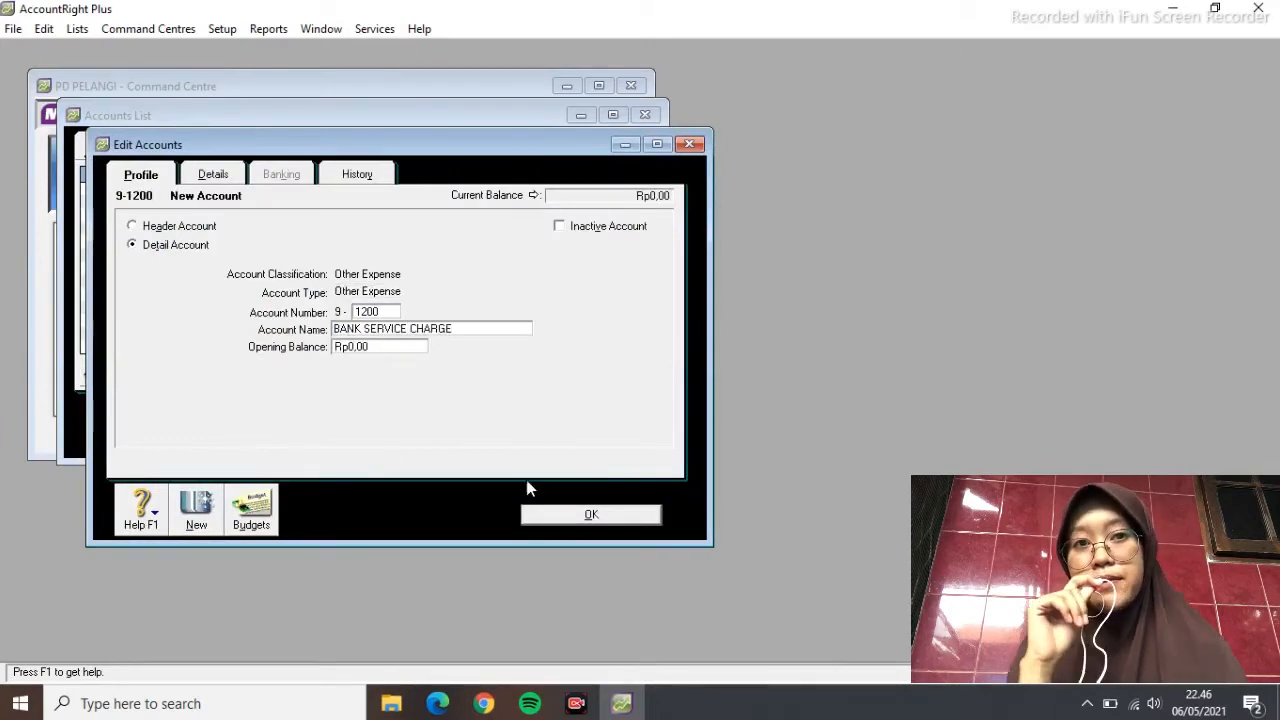
{"action": "left_click", "coordinate": [545, 514]}
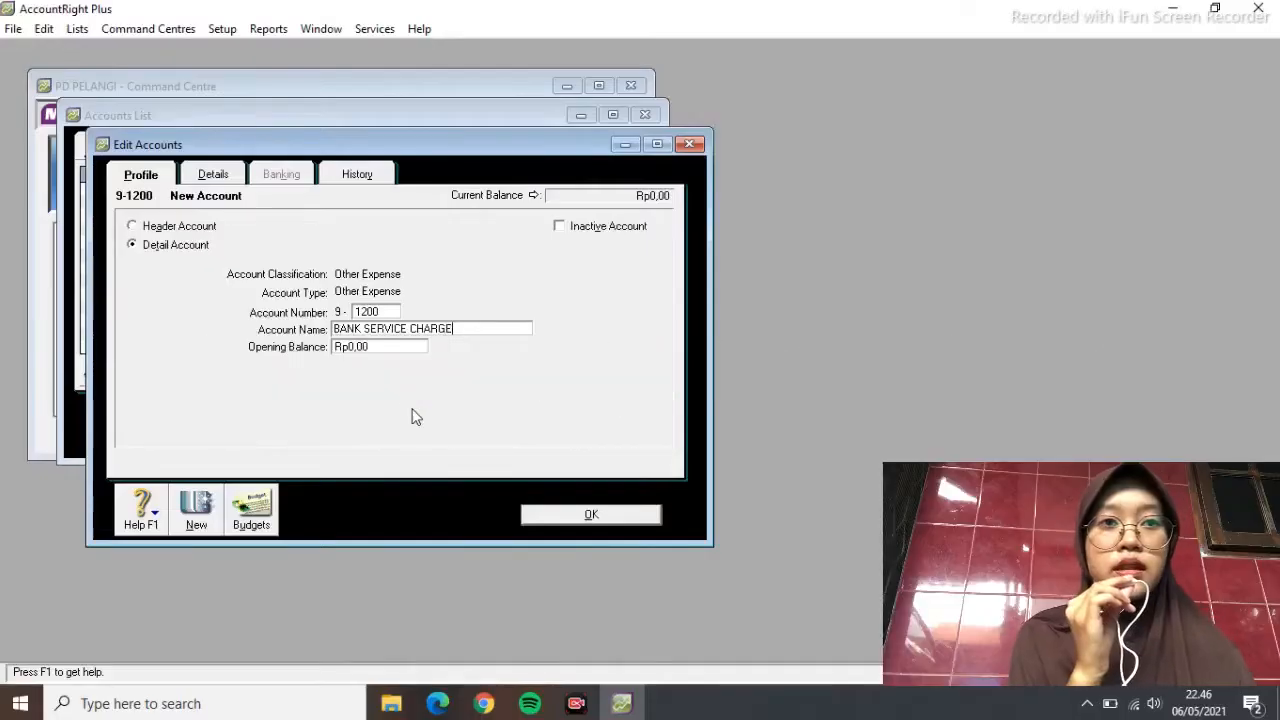
Close the Accounts List and delete the FRE and EXP tax codes
{"action": "left_click", "coordinate": [553, 518]}
{"action": "left_click", "coordinate": [601, 441]}
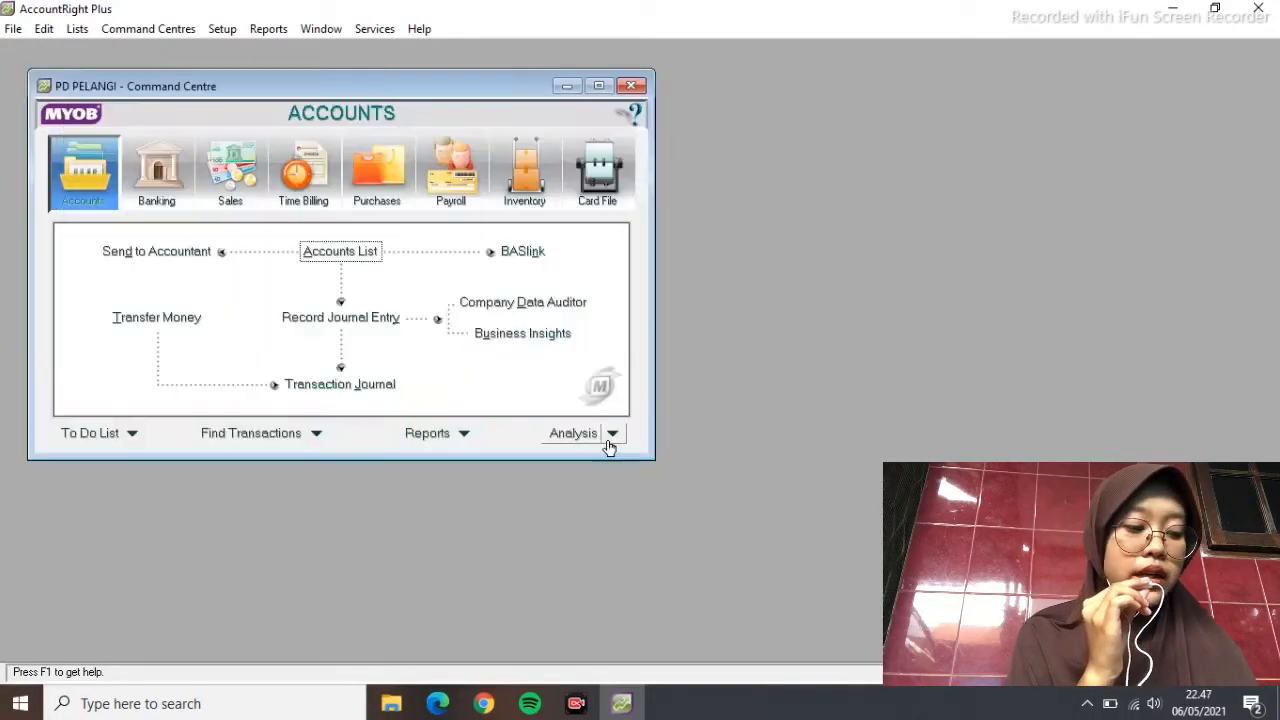
{"action": "left_click", "coordinate": [77, 28]}
{"action": "left_click", "coordinate": [128, 178]}
{"action": "left_click", "coordinate": [200, 171]}
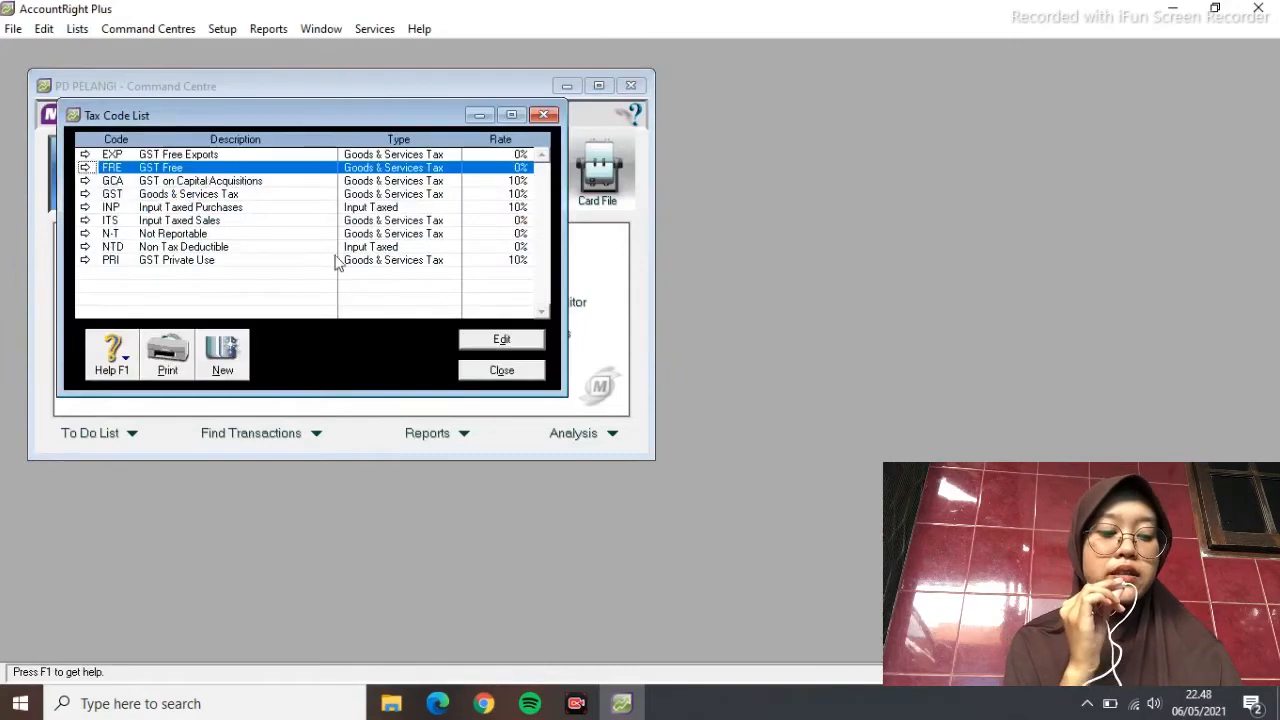
{"action": "left_click", "coordinate": [470, 338]}
{"action": "right_click", "coordinate": [470, 219]}
{"action": "left_click", "coordinate": [492, 231]}
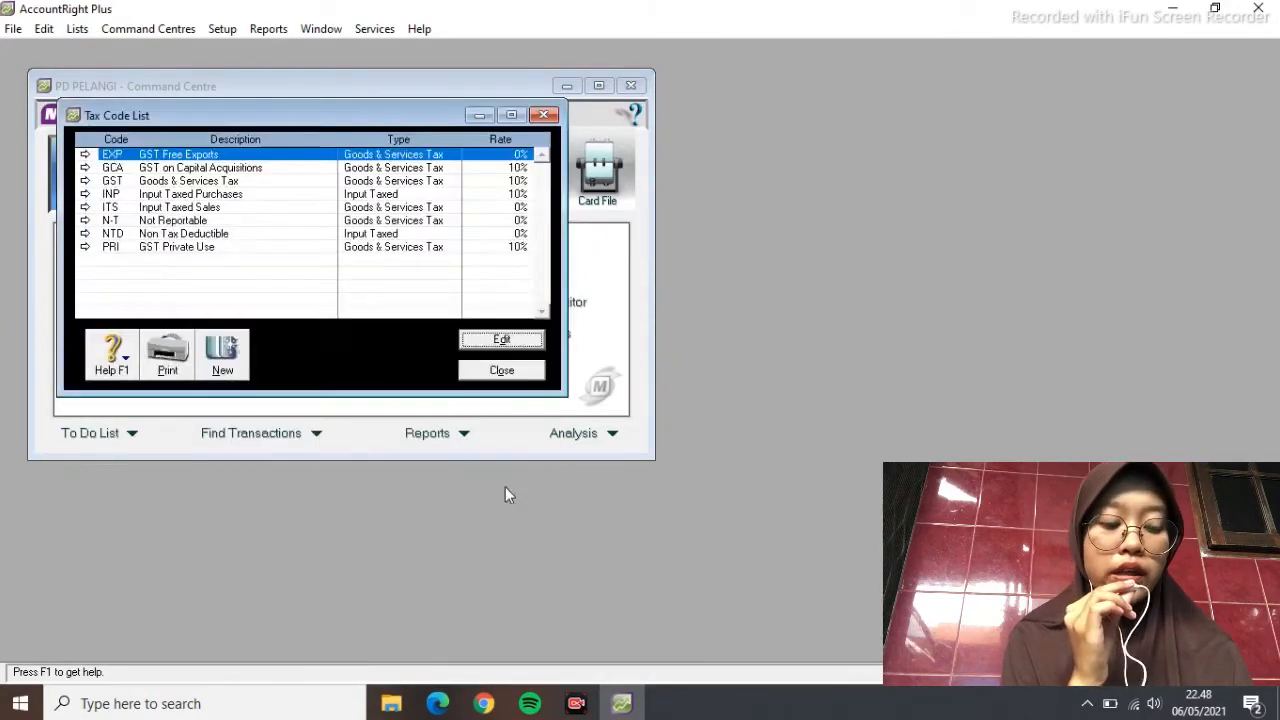
{"action": "right_click", "coordinate": [349, 152]}
{"action": "left_click", "coordinate": [391, 167]}
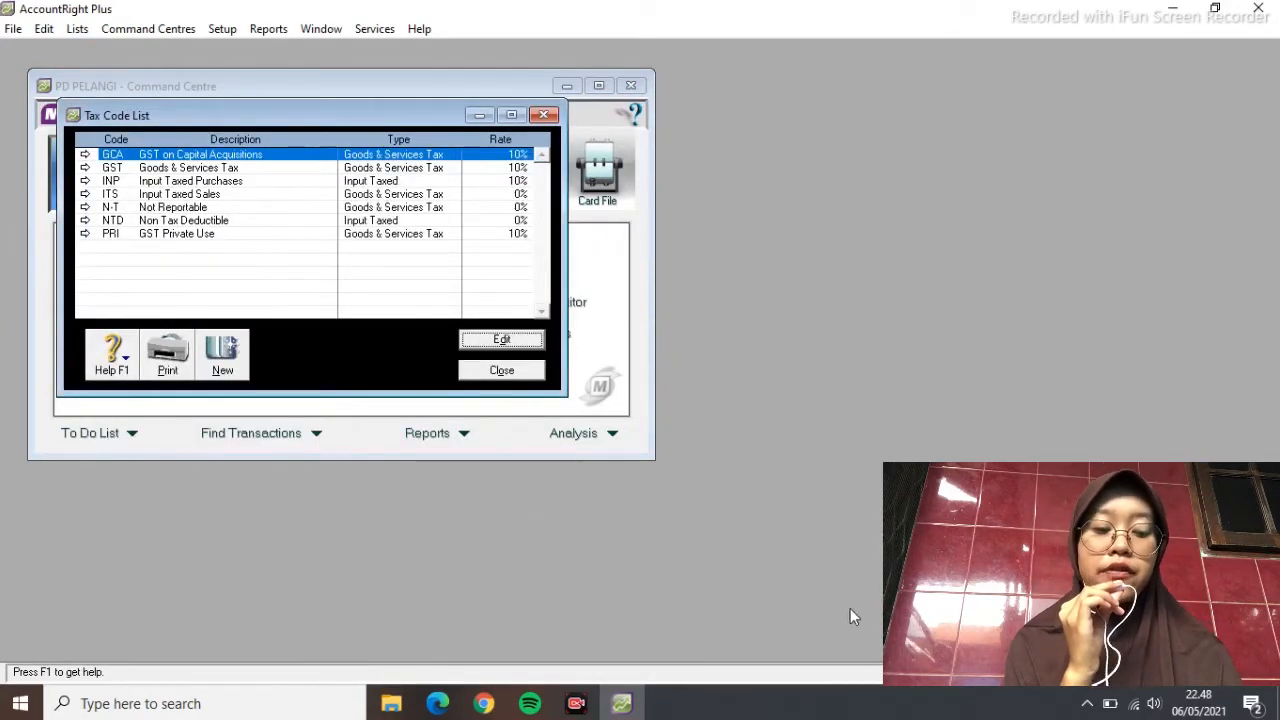
Change GST to PPN 'PAJAK PERTAMBAHAN NILAI', linked to 2-1500 VAT OUT and 2-1600 VAT IN
{"action": "double_click", "coordinate": [269, 171]}
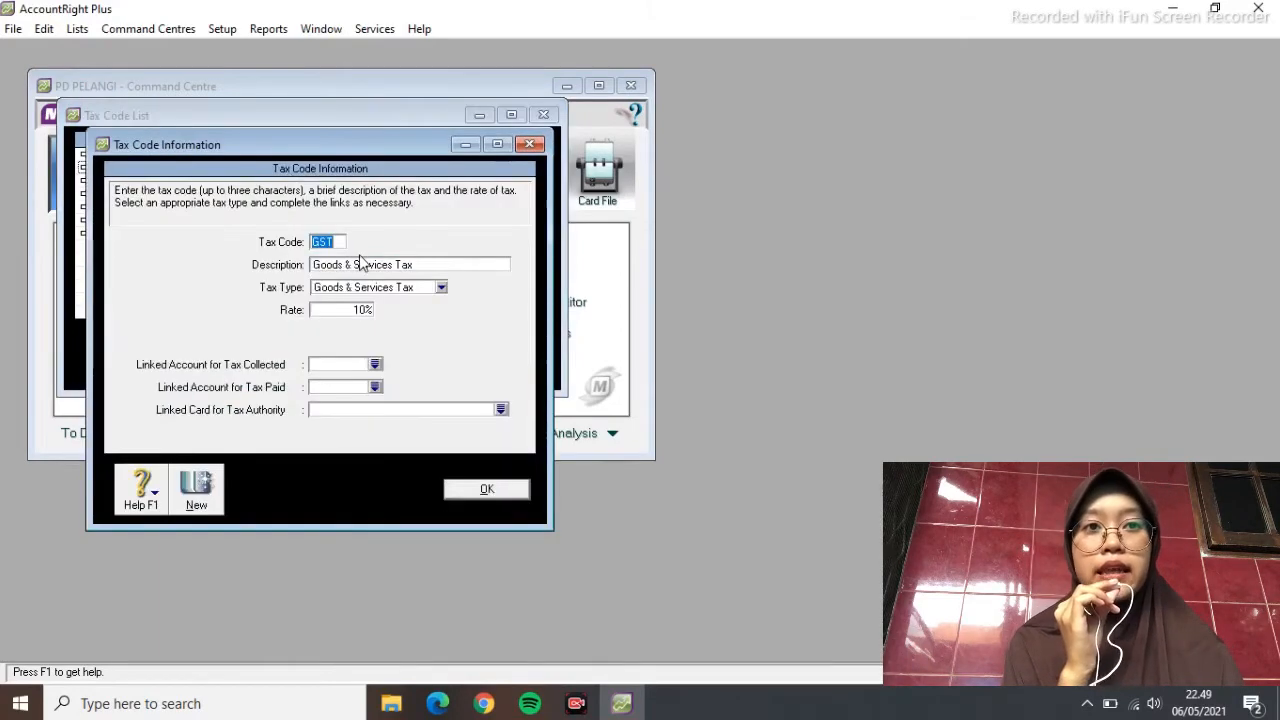
{"action": "type", "text": "PPN"}
{"action": "key", "text": "Tab"}
{"action": "left_click", "coordinate": [667, 414]}
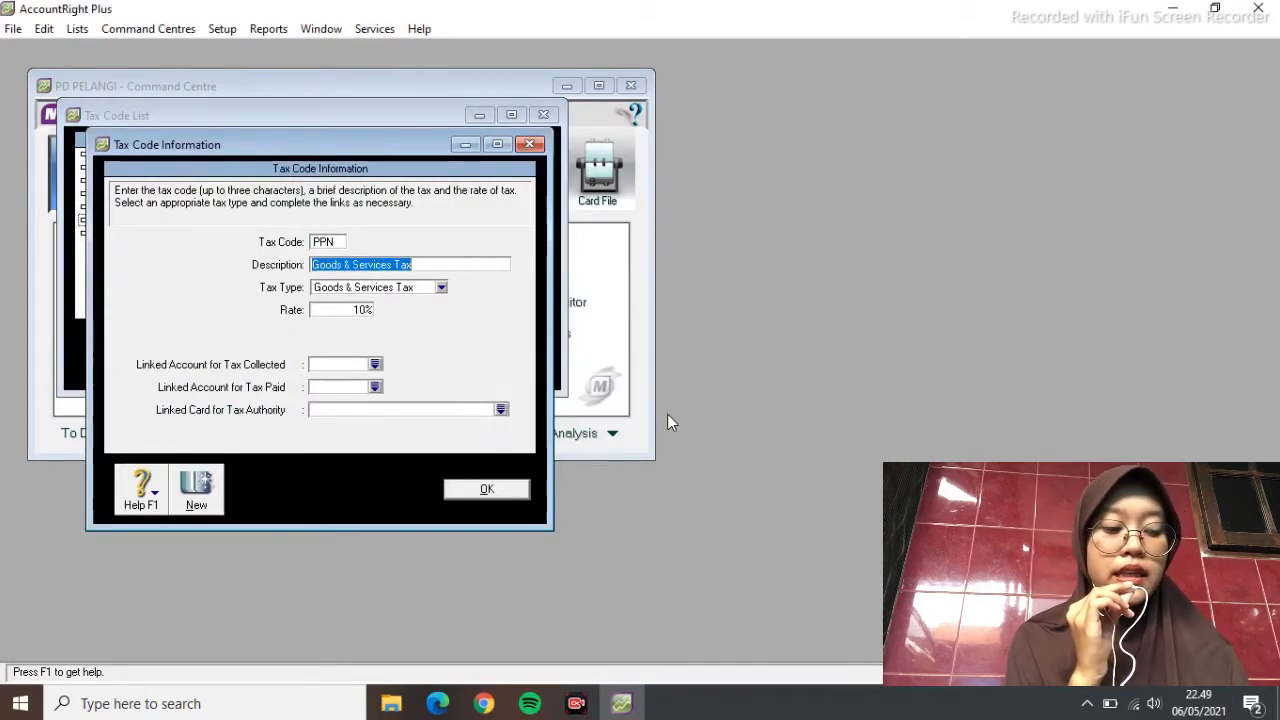
{"action": "type", "text": "PAJAK PERTAMBAHAN NILAI"}
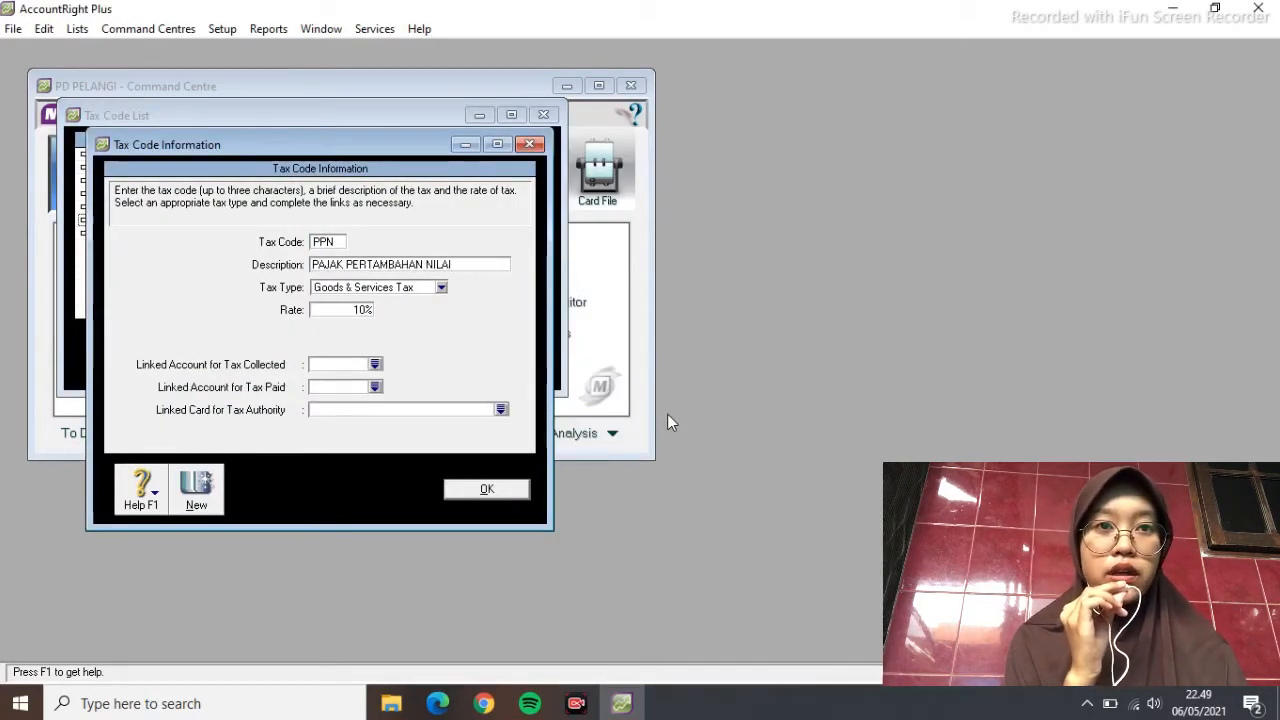
{"action": "left_click", "coordinate": [375, 364]}
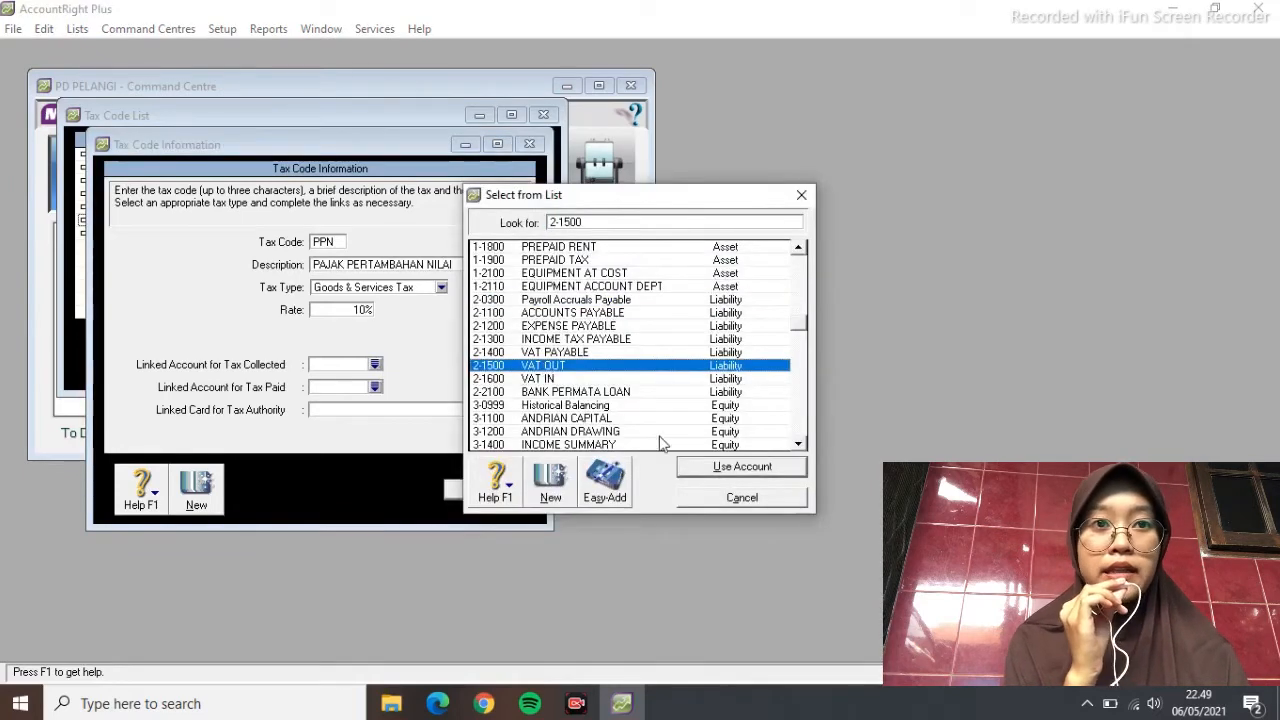
{"action": "left_click", "coordinate": [737, 463]}
{"action": "left_click", "coordinate": [375, 387]}
{"action": "left_click", "coordinate": [569, 384]}
{"action": "left_click", "coordinate": [709, 462]}
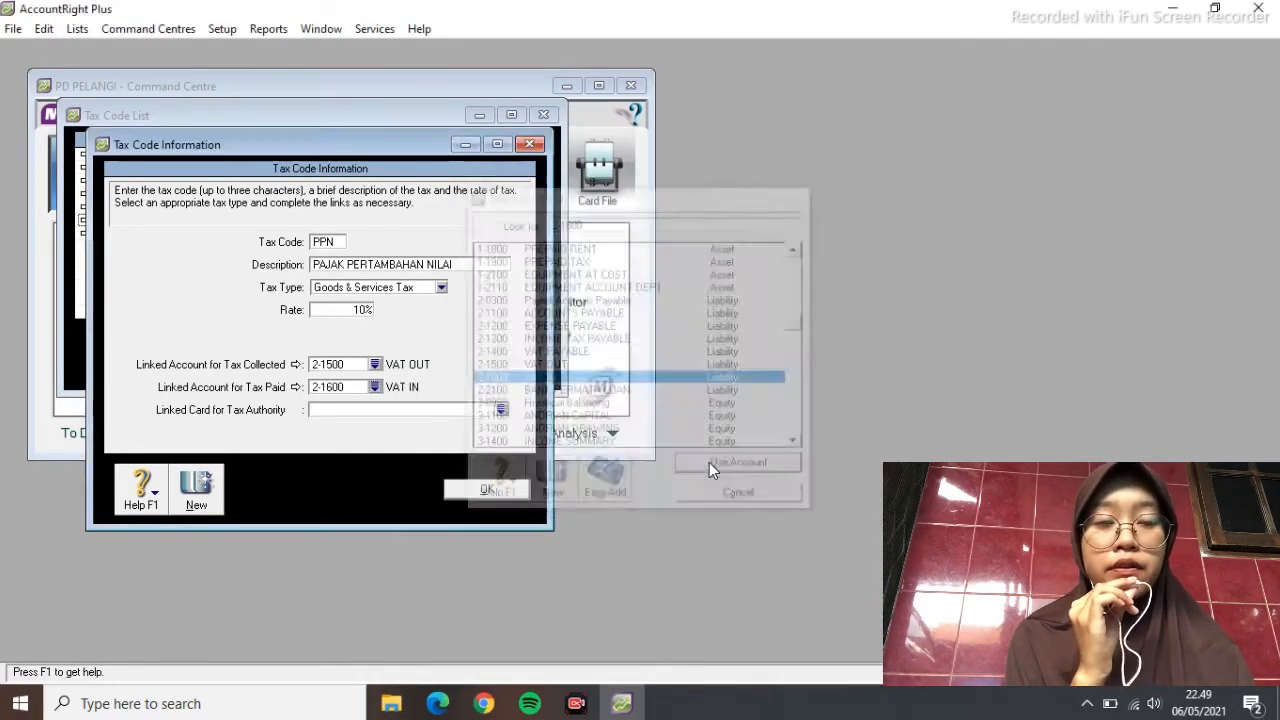
{"action": "left_click", "coordinate": [500, 490]}
Describe N-T as TIDAK KENA PAJAK, linked to 2-1500 VAT OUT and 2-1600 VAT IN
{"action": "left_click", "coordinate": [267, 195]}
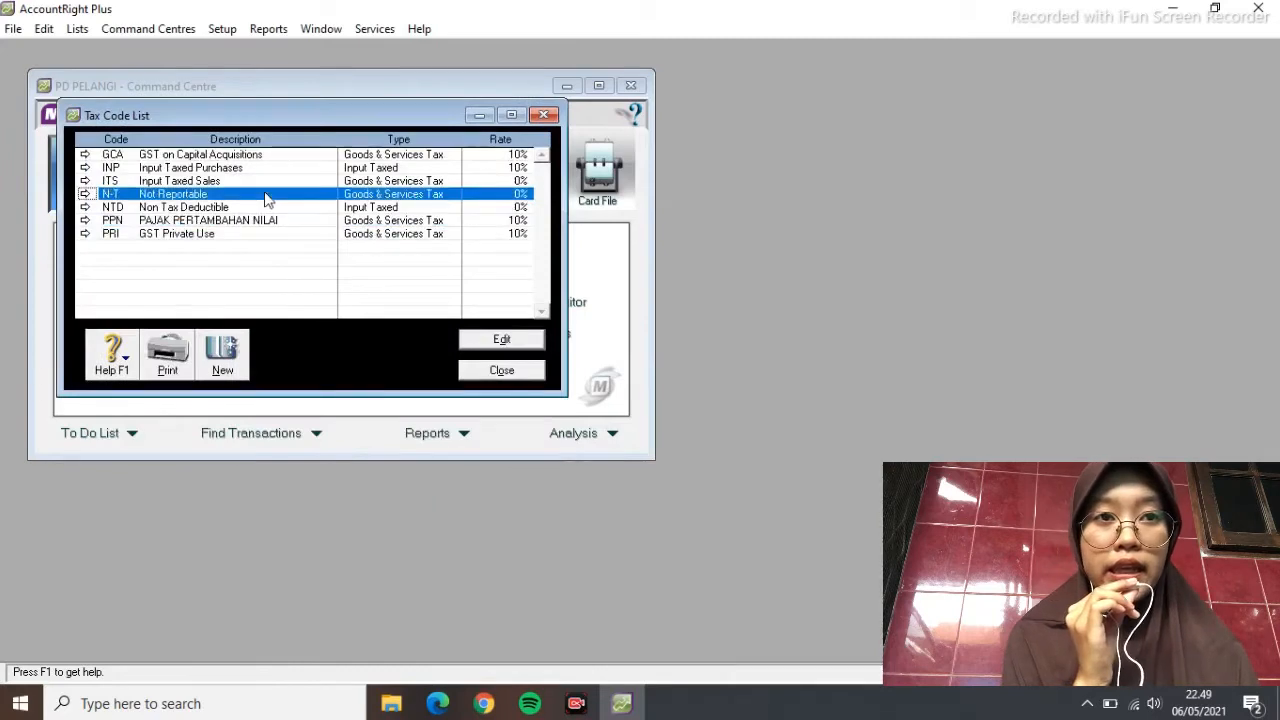
{"action": "double_click", "coordinate": [267, 200]}
{"action": "triple_click", "coordinate": [384, 265]}
{"action": "type", "text": "TIDAK KENA PAJAK"}
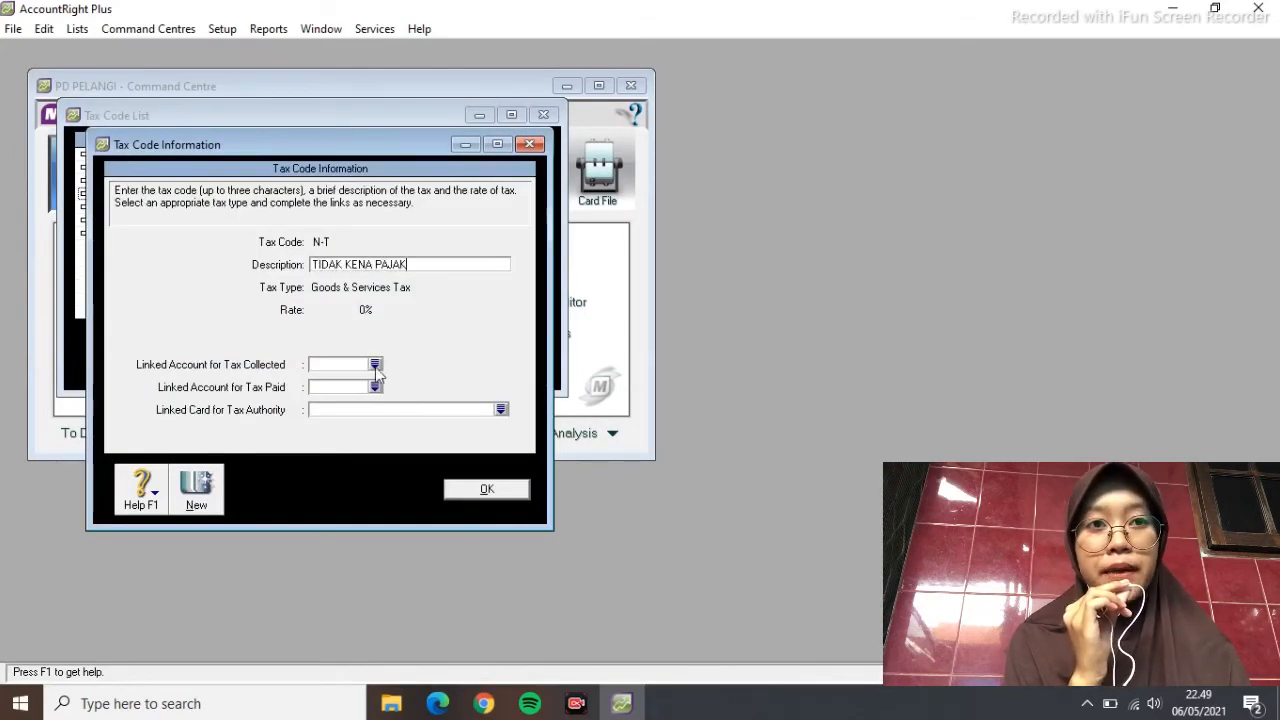
{"action": "left_click", "coordinate": [375, 364]}
{"action": "left_click", "coordinate": [586, 364]}
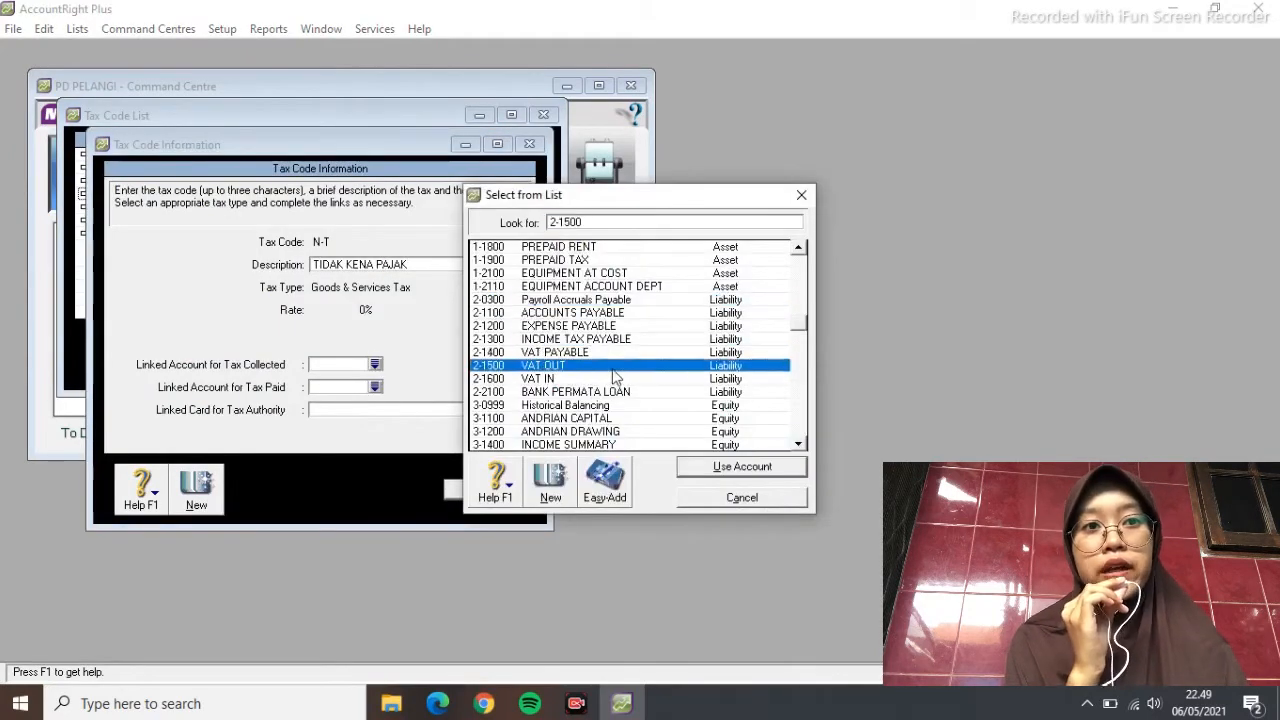
{"action": "left_click", "coordinate": [712, 462]}
{"action": "left_click", "coordinate": [376, 388]}
{"action": "left_click", "coordinate": [562, 378]}
{"action": "left_click", "coordinate": [714, 472]}
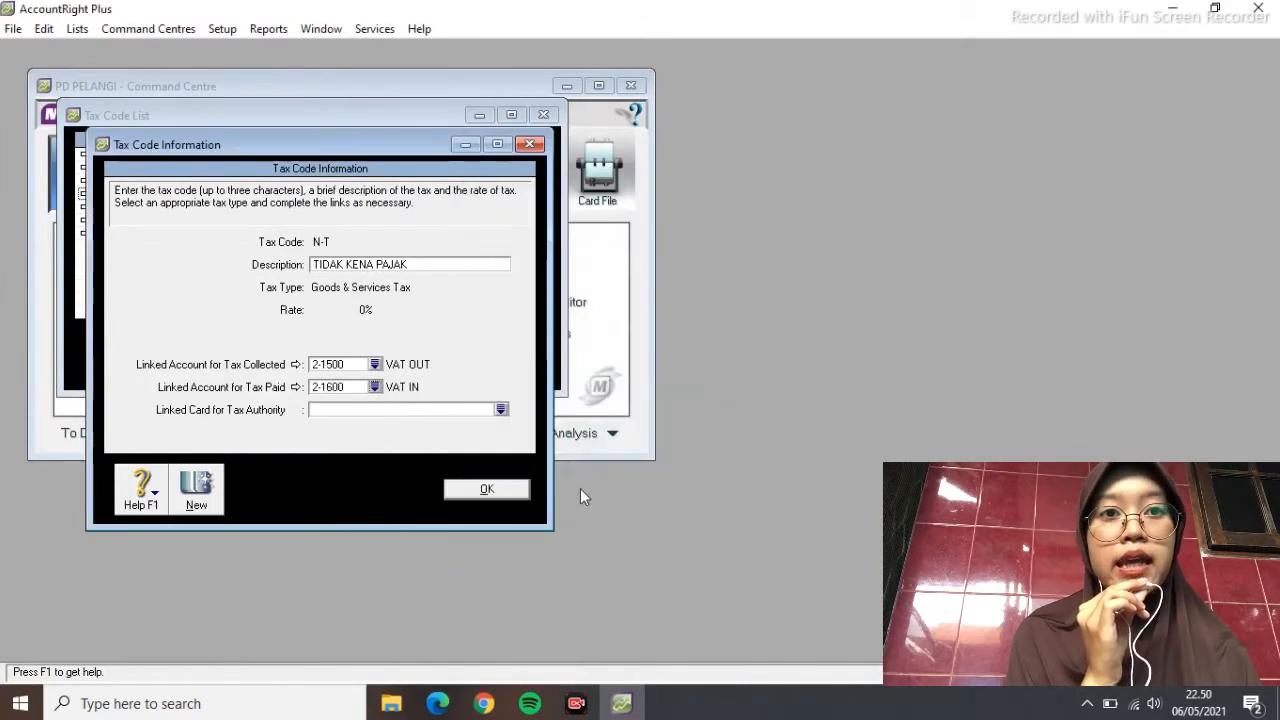
{"action": "left_click", "coordinate": [526, 486]}
{"action": "left_click", "coordinate": [502, 367]}
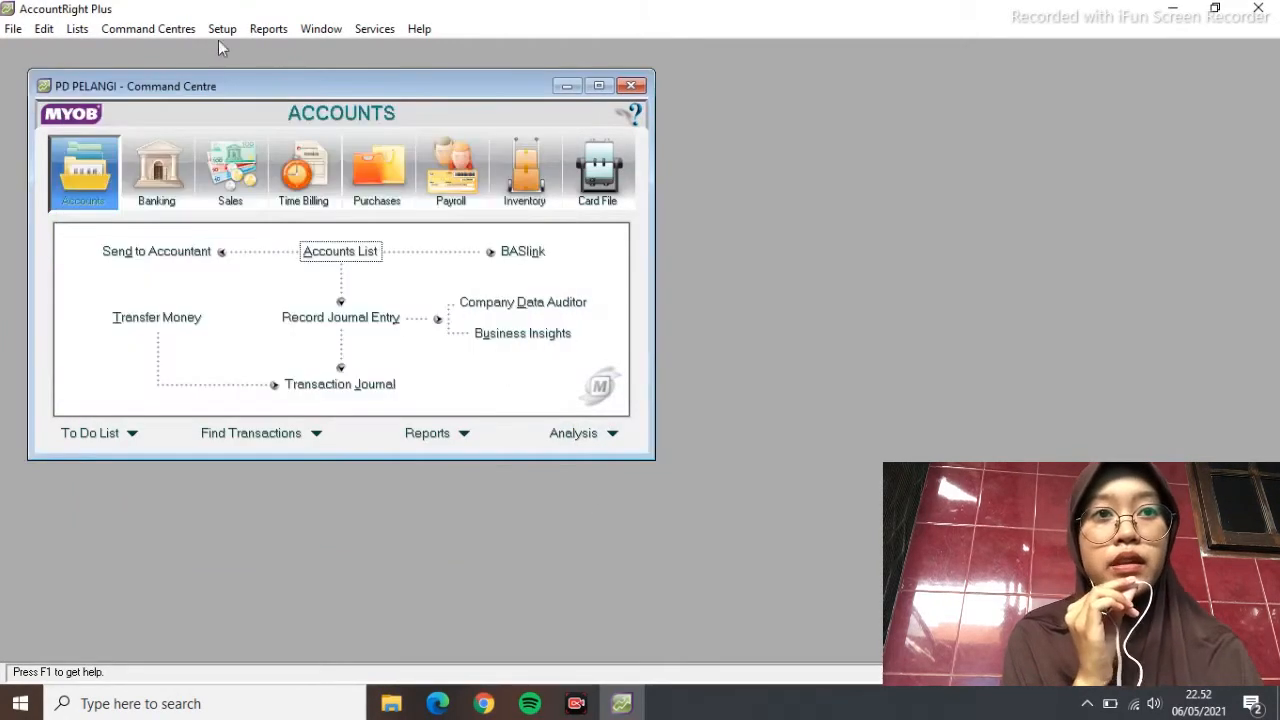
Set the Undeposited Funds linked account to 1-1100 CASH IN BANK
{"action": "left_click", "coordinate": [222, 28]}
{"action": "mouse_move", "coordinate": [300, 91]}
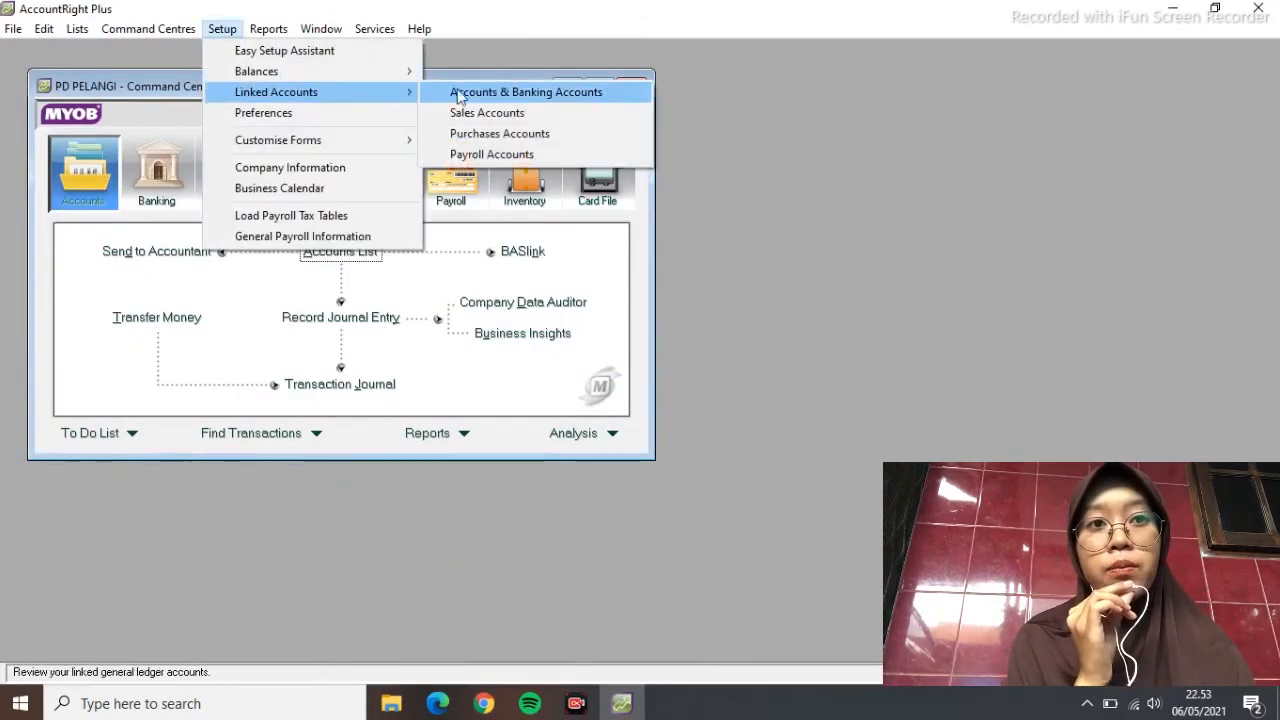
{"action": "left_click", "coordinate": [470, 90]}
{"action": "left_click", "coordinate": [388, 231]}
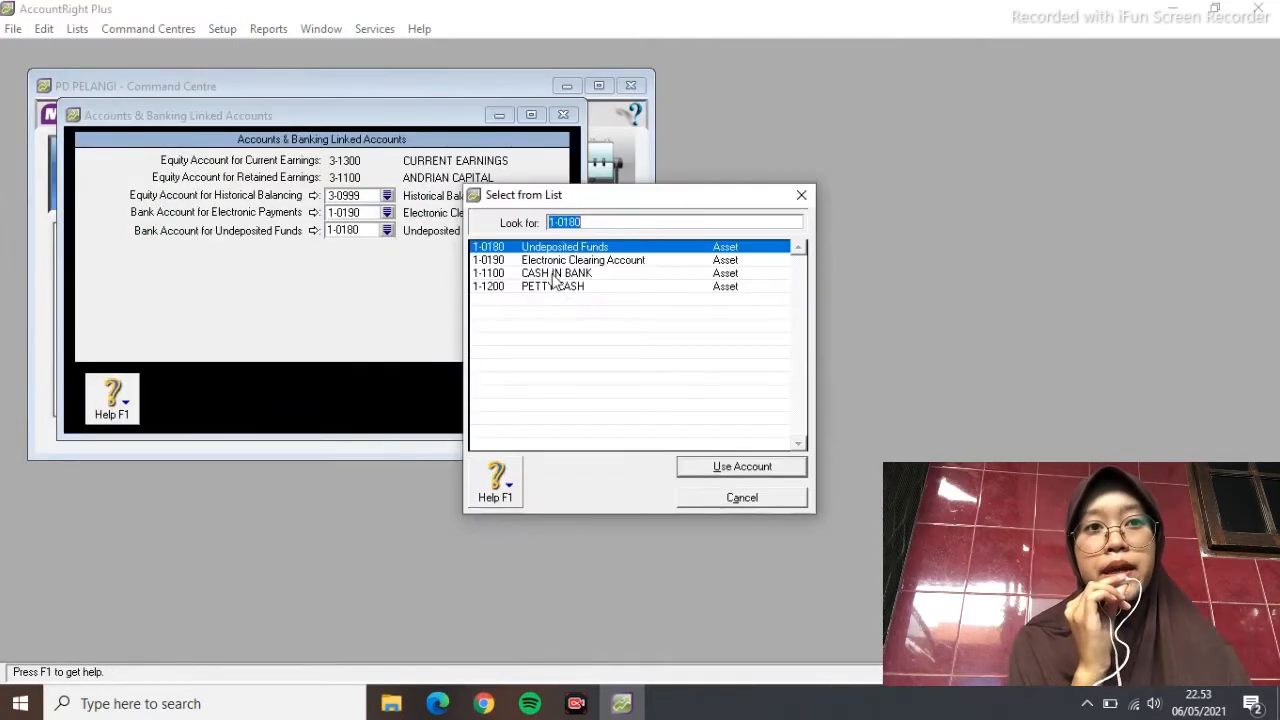
{"action": "left_click", "coordinate": [560, 269]}
{"action": "left_click", "coordinate": [714, 467]}
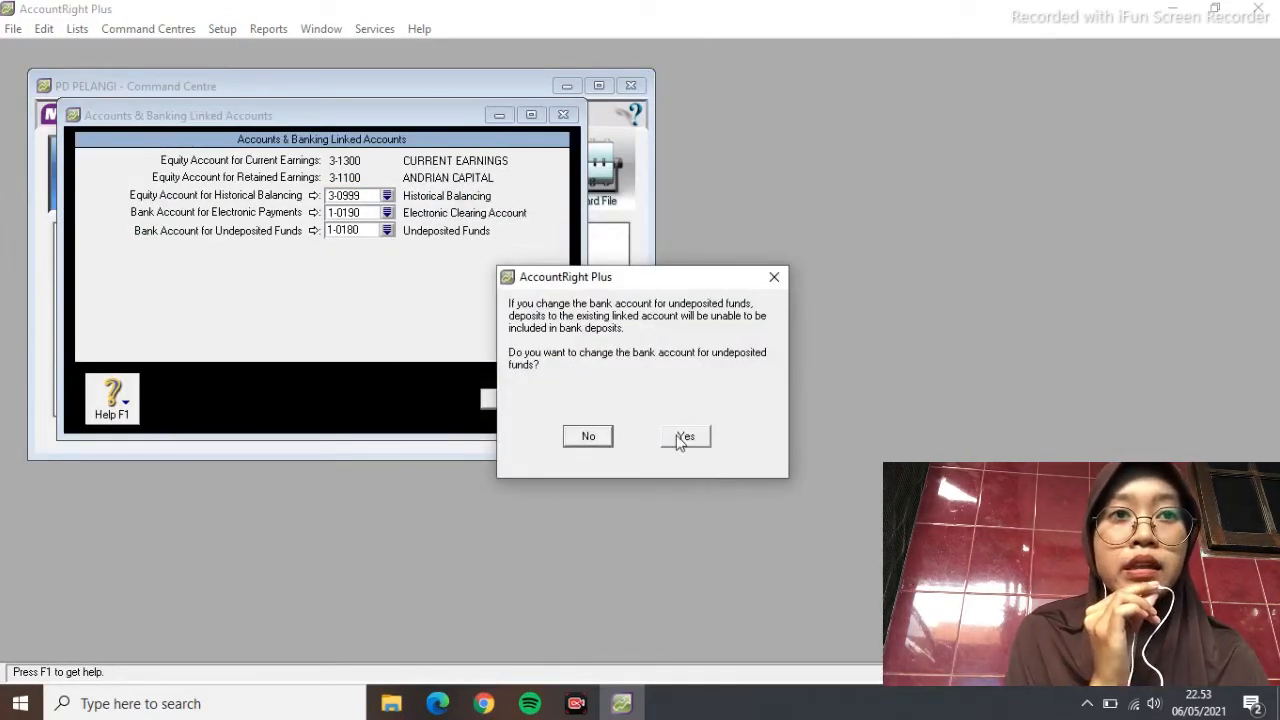
{"action": "left_click", "coordinate": [684, 437]}
{"action": "left_click", "coordinate": [494, 398]}
Review the Sales linked accounts, then bring up the Purchases linked accounts
{"action": "left_click", "coordinate": [222, 28]}
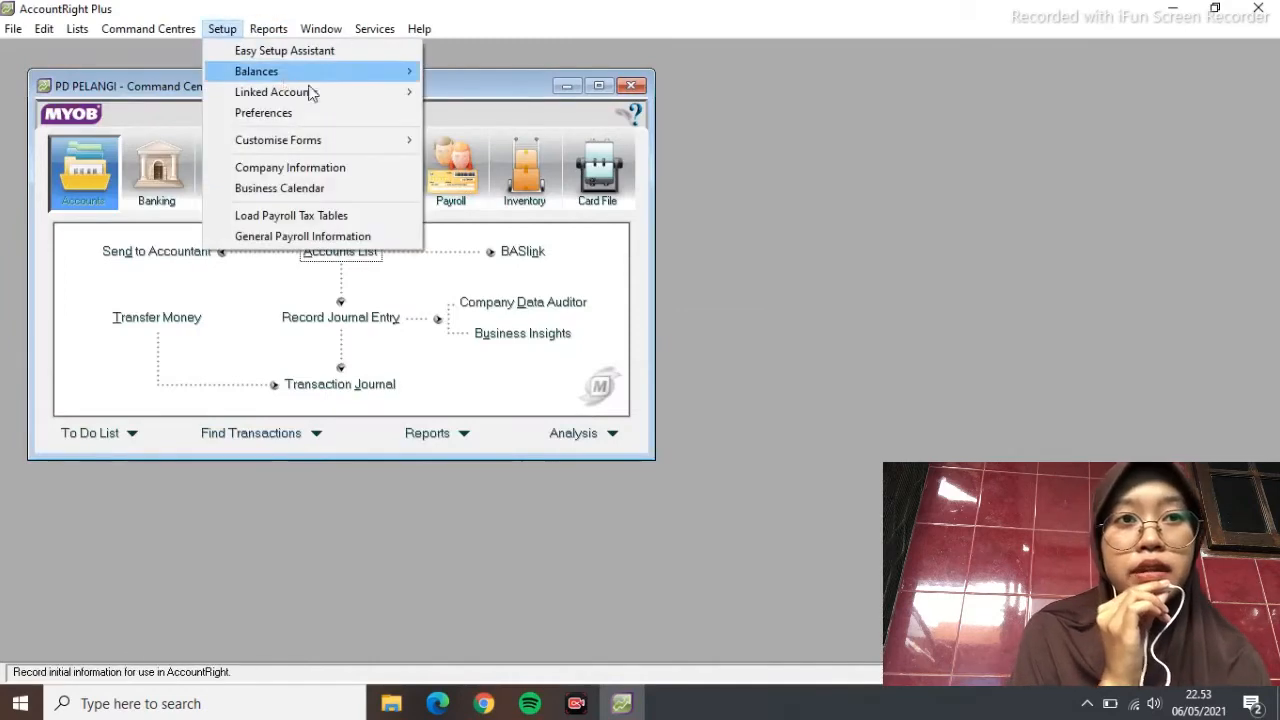
{"action": "mouse_move", "coordinate": [310, 92]}
{"action": "left_click", "coordinate": [463, 112]}
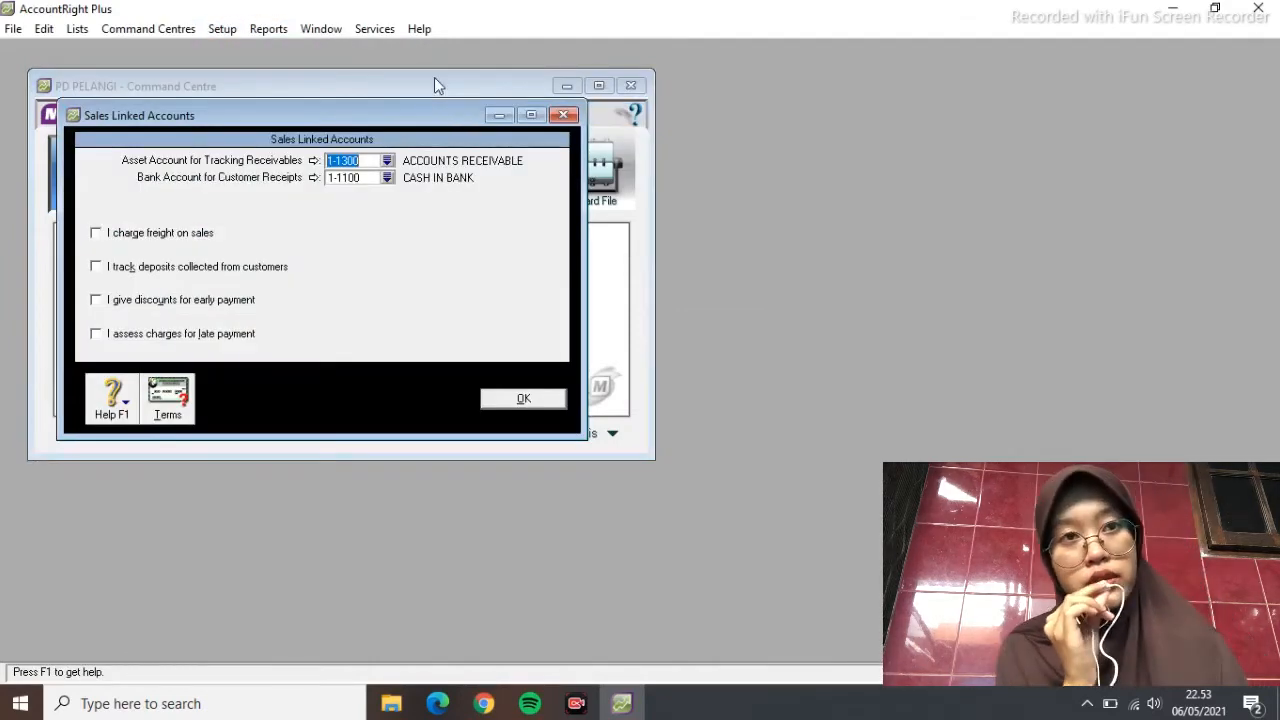
{"action": "left_click", "coordinate": [505, 400]}
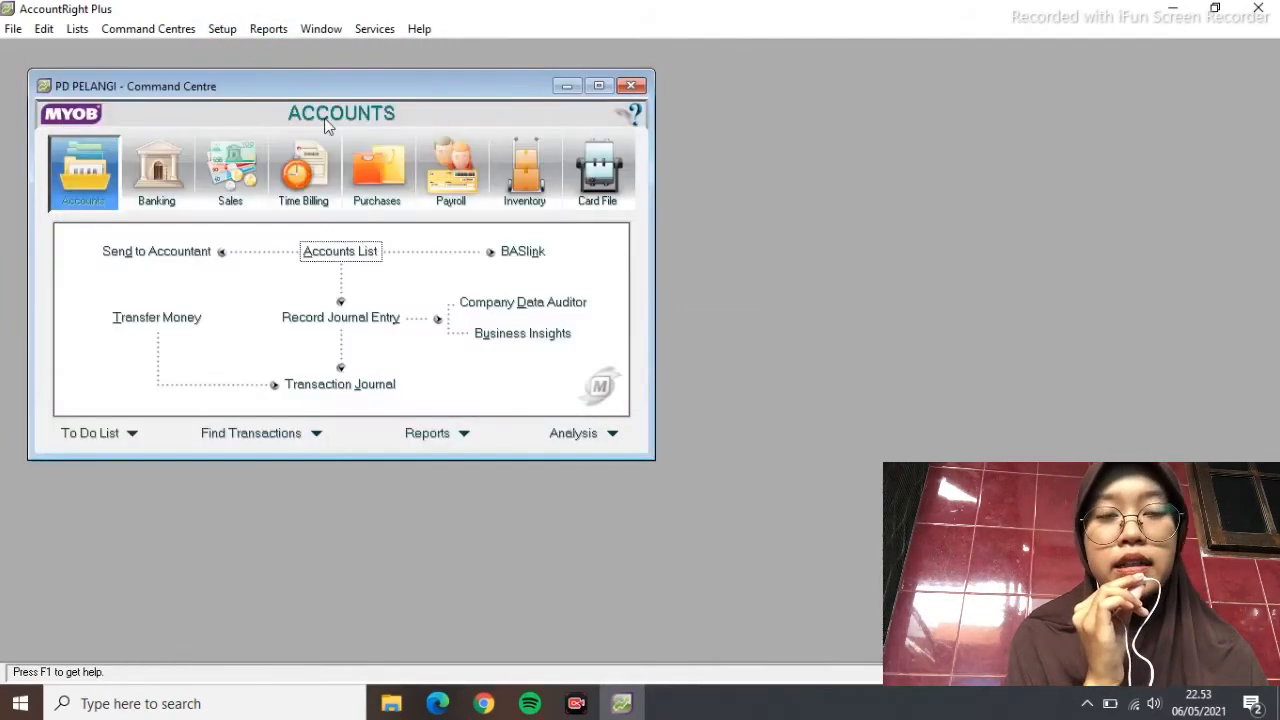
{"action": "left_click", "coordinate": [222, 28]}
{"action": "mouse_move", "coordinate": [410, 92]}
{"action": "left_click", "coordinate": [467, 131]}
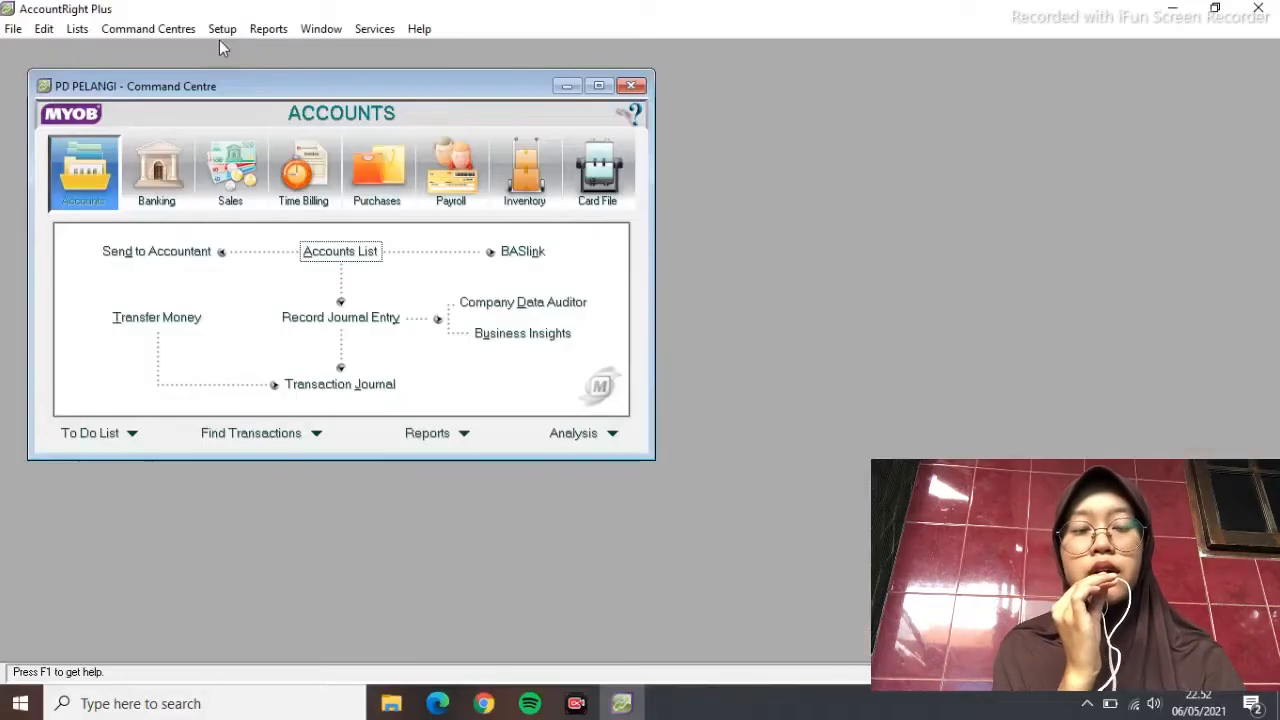
View the Account Opening Balances window and close it
{"action": "left_click", "coordinate": [221, 30]}
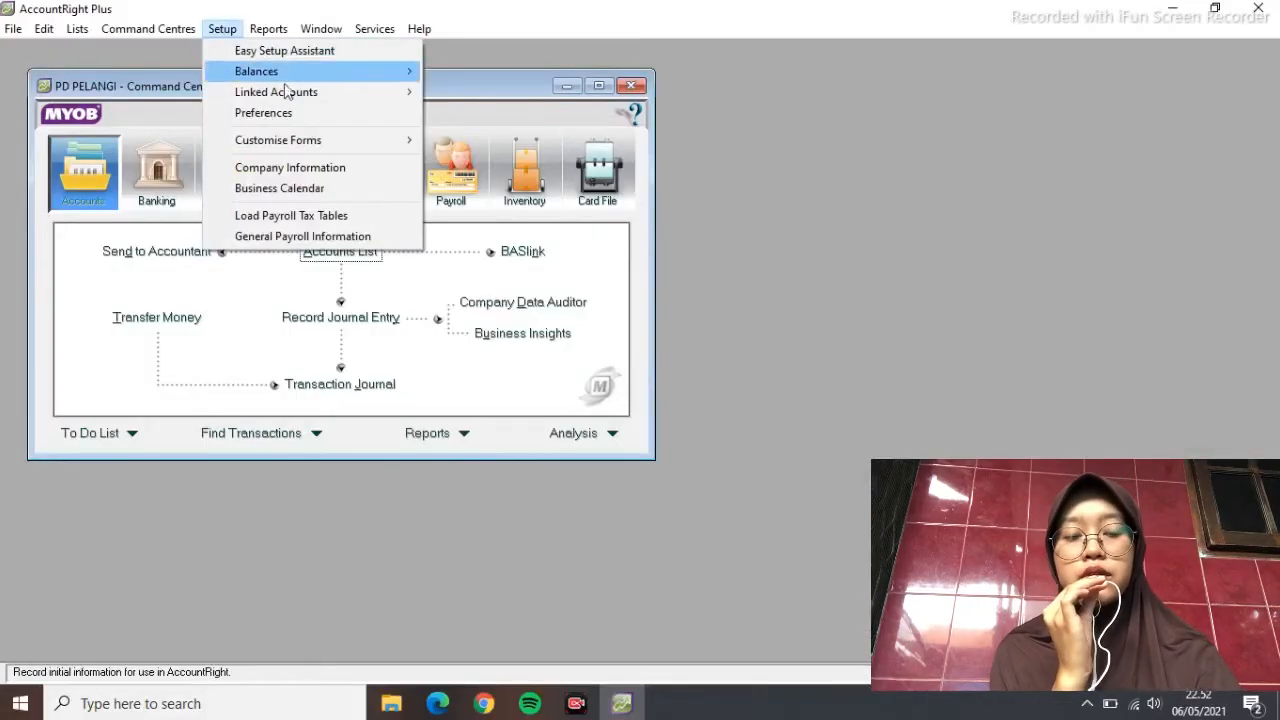
{"action": "mouse_move", "coordinate": [370, 100]}
{"action": "mouse_move", "coordinate": [400, 71]}
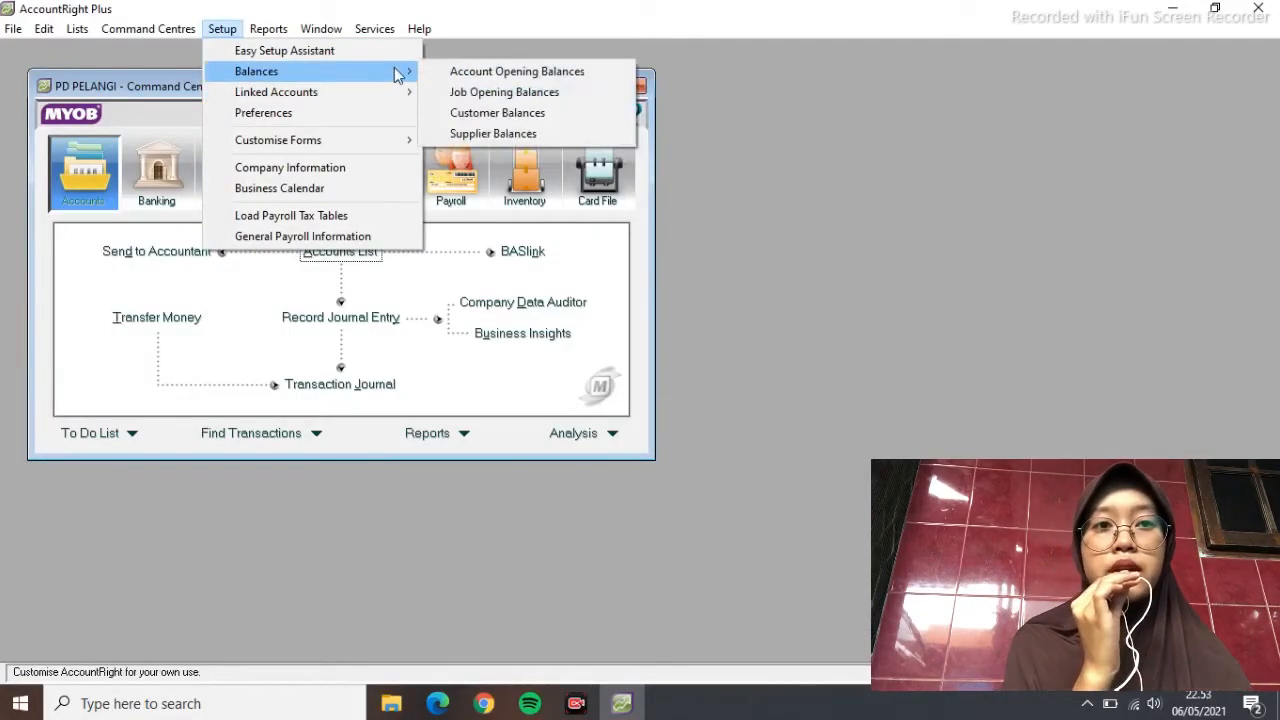
{"action": "left_click", "coordinate": [458, 75]}
{"action": "left_click", "coordinate": [519, 115]}
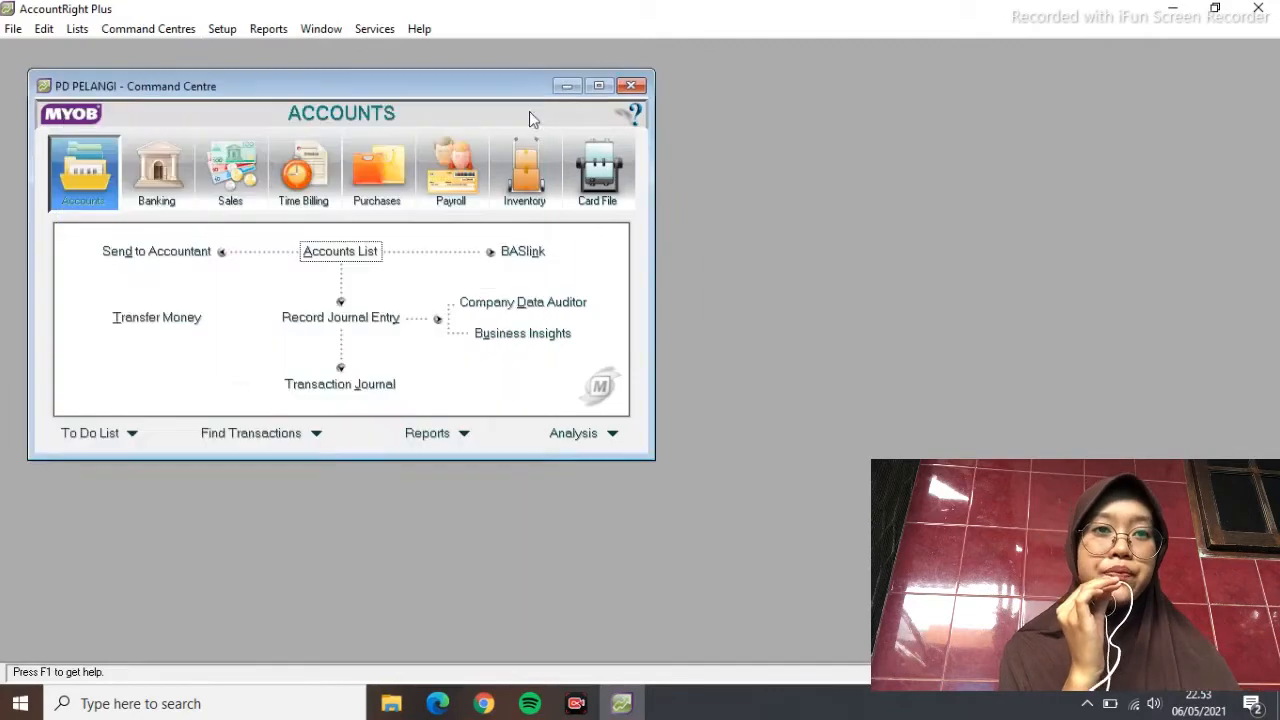
Choose 1-1100 CASH IN BANK in the Accounts & Banking linked accounts
{"action": "left_click", "coordinate": [221, 28]}
{"action": "mouse_move", "coordinate": [310, 92]}
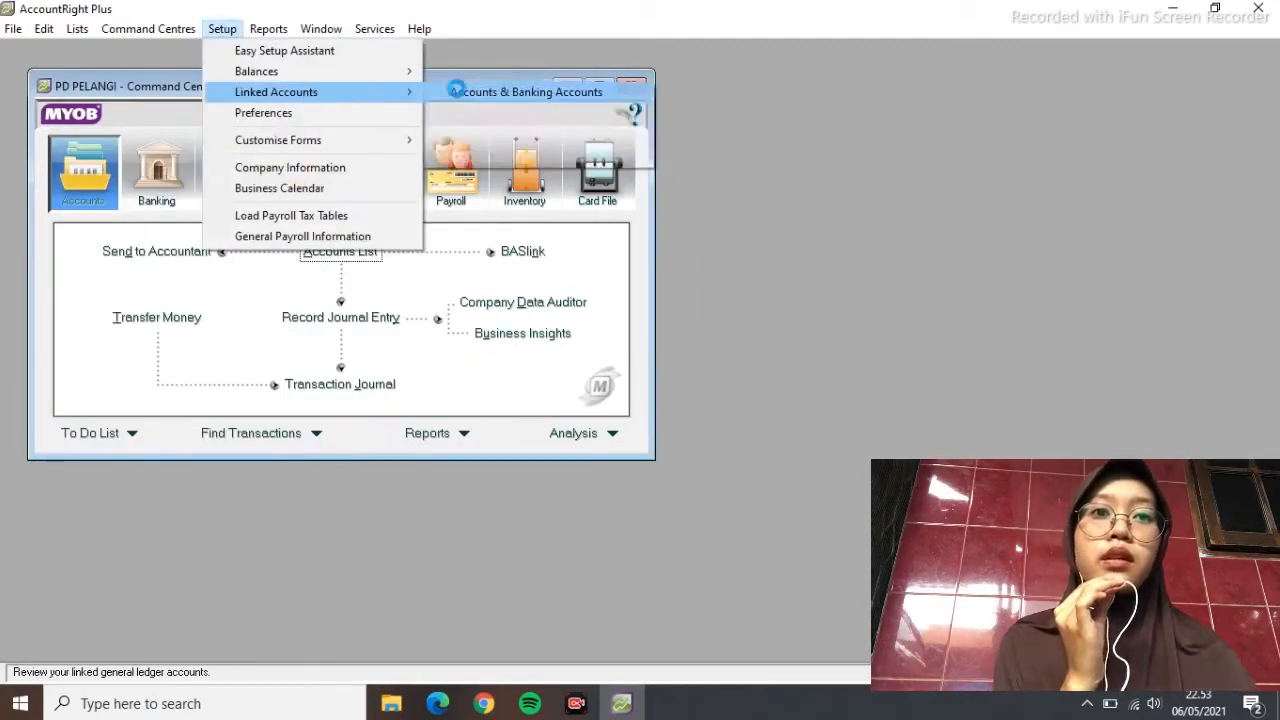
{"action": "left_click", "coordinate": [470, 91]}
{"action": "left_click", "coordinate": [388, 231]}
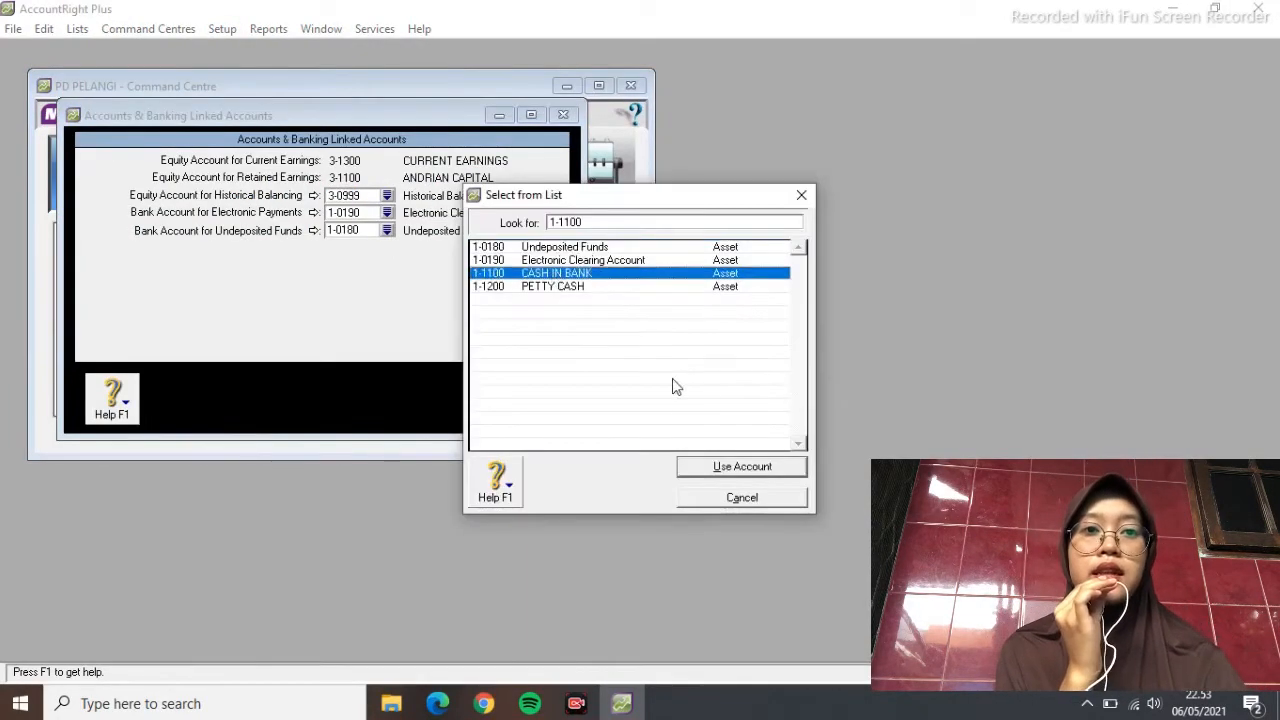
{"action": "left_click", "coordinate": [712, 470]}
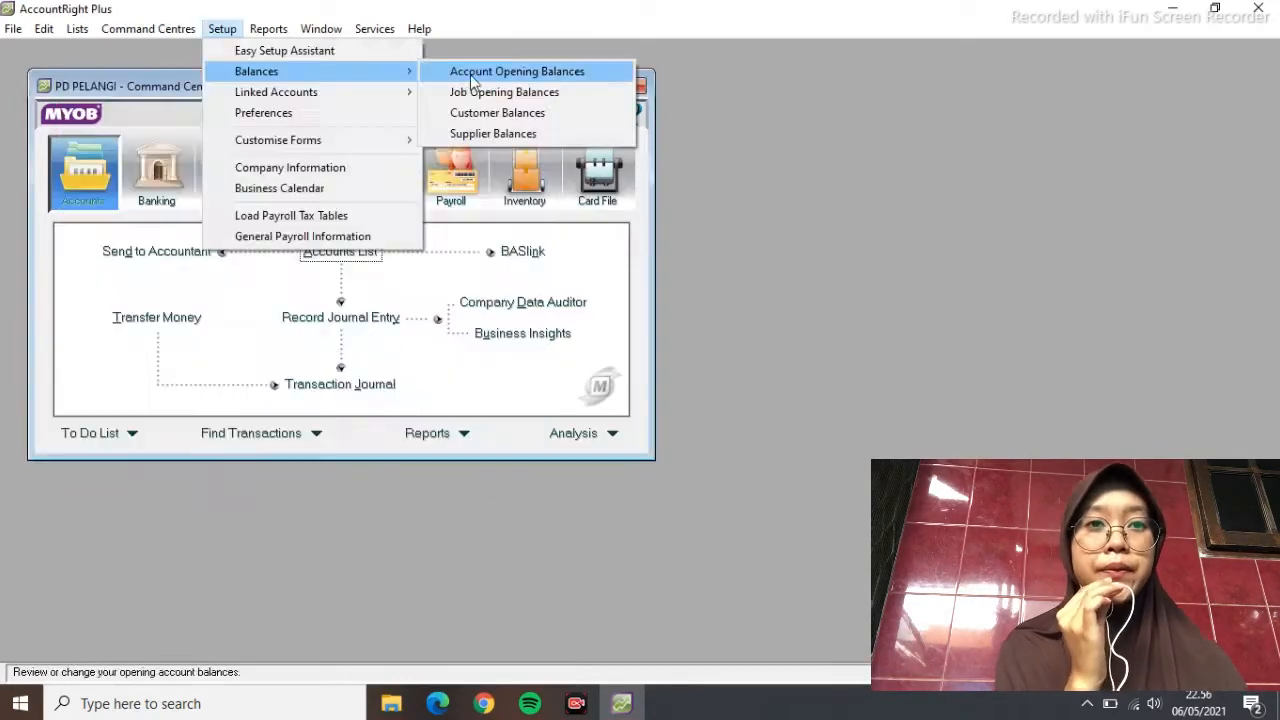
Enter opening balances: Cash in Bank 41.520.000, Petty Cash 9.800.000, Receivable 85.800.000, allowance -11.800.000, Inventory 520.000.000
{"action": "left_click", "coordinate": [503, 71]}
{"action": "left_click", "coordinate": [447, 253]}
{"action": "type", "text": "41.520.000"}
{"action": "key", "text": "Tab"}
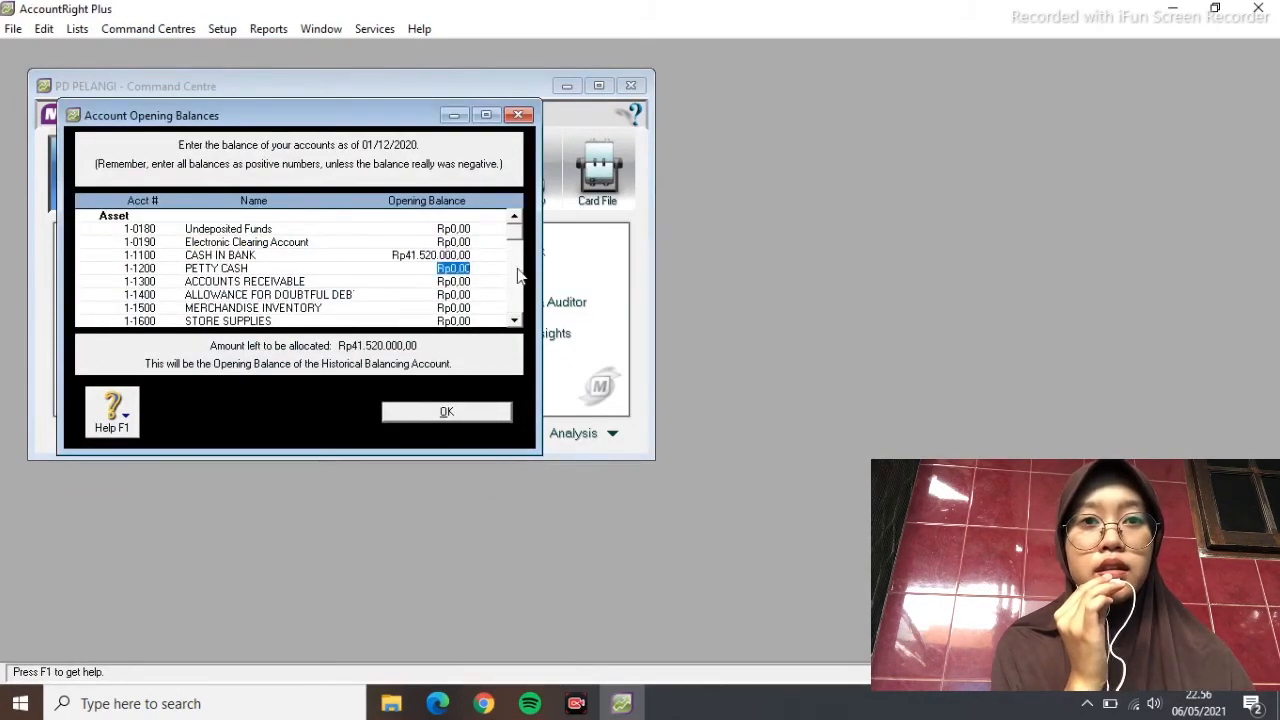
{"action": "type", "text": "9800000"}
{"action": "key", "text": "Tab"}
{"action": "type", "text": "85.800.000,0"}
{"action": "key", "text": "Tab"}
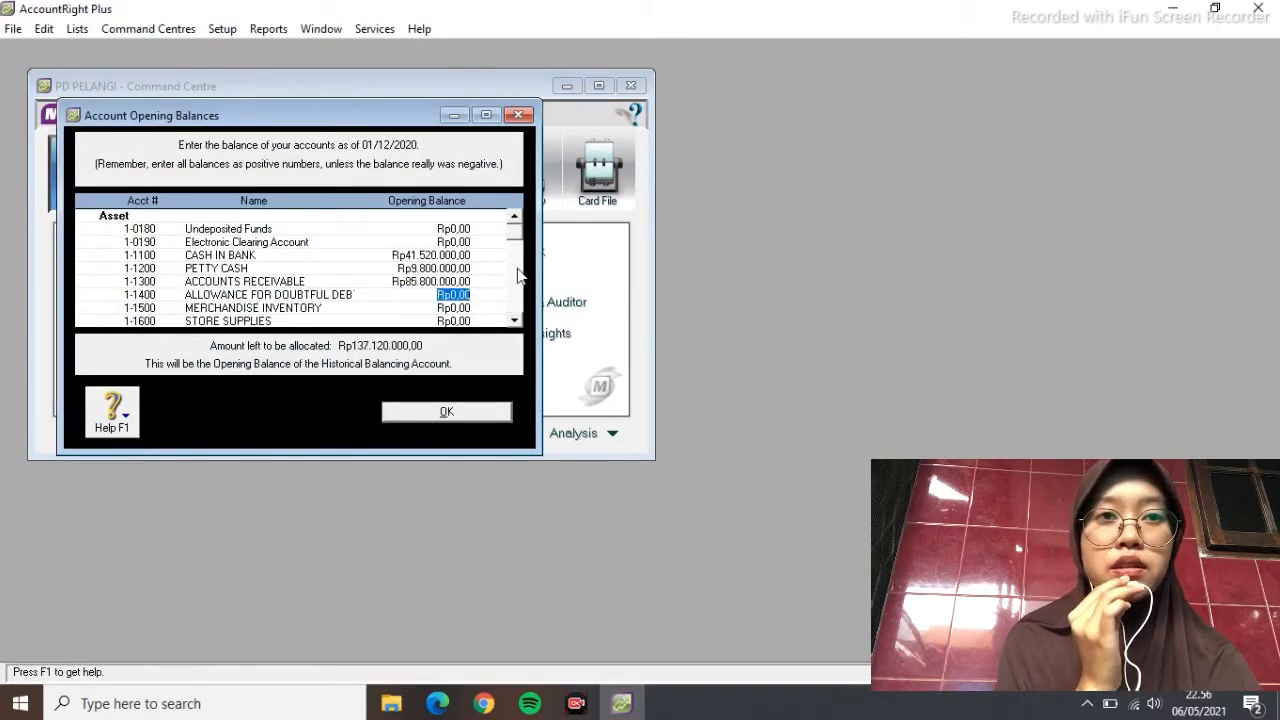
{"action": "type", "text": "-11800000"}
{"action": "key", "text": "Tab"}
{"action": "type", "text": "520.000.000"}
{"action": "key", "text": "Tab"}
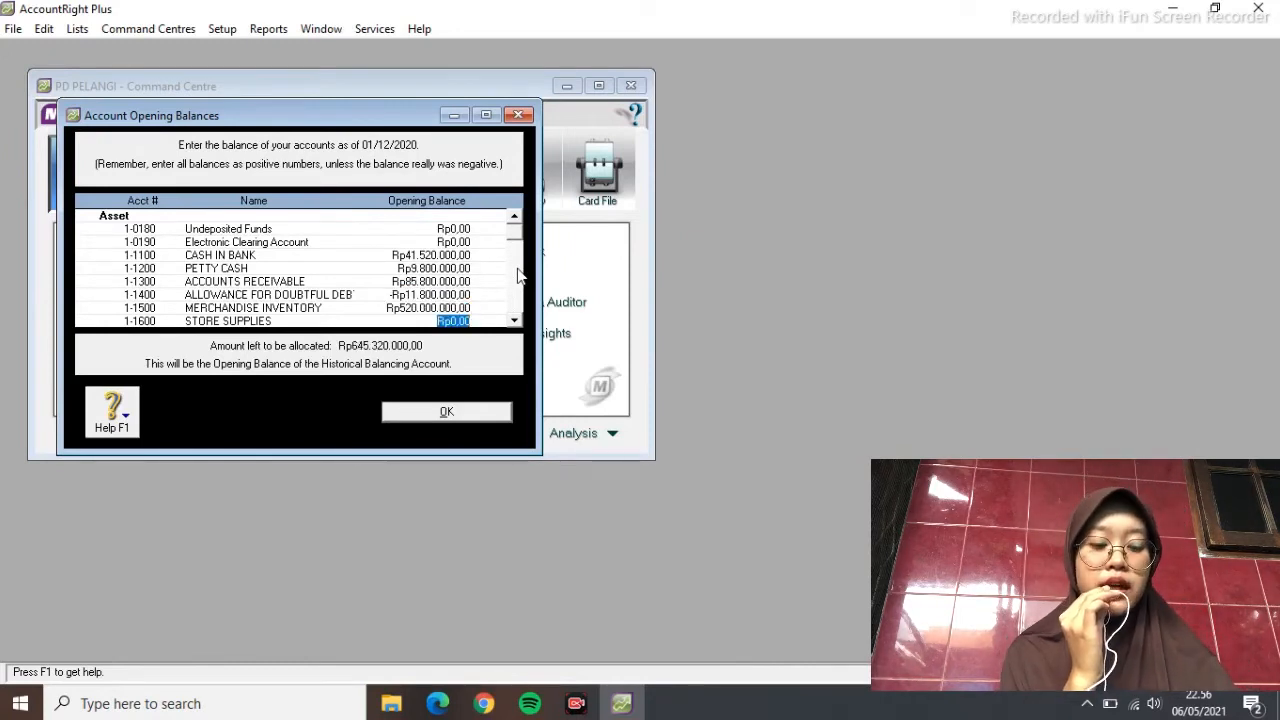
Enter Store Supplies 9.800.000, prepaid insurance 15.300.000, rent 21.300.000, tax 15.000.000, equipment 63.300.000, depreciation -16.500.000
{"action": "type", "text": "9800000"}
{"action": "key", "text": "Tab"}
{"action": "type", "text": "15.300.000"}
{"action": "key", "text": "Tab"}
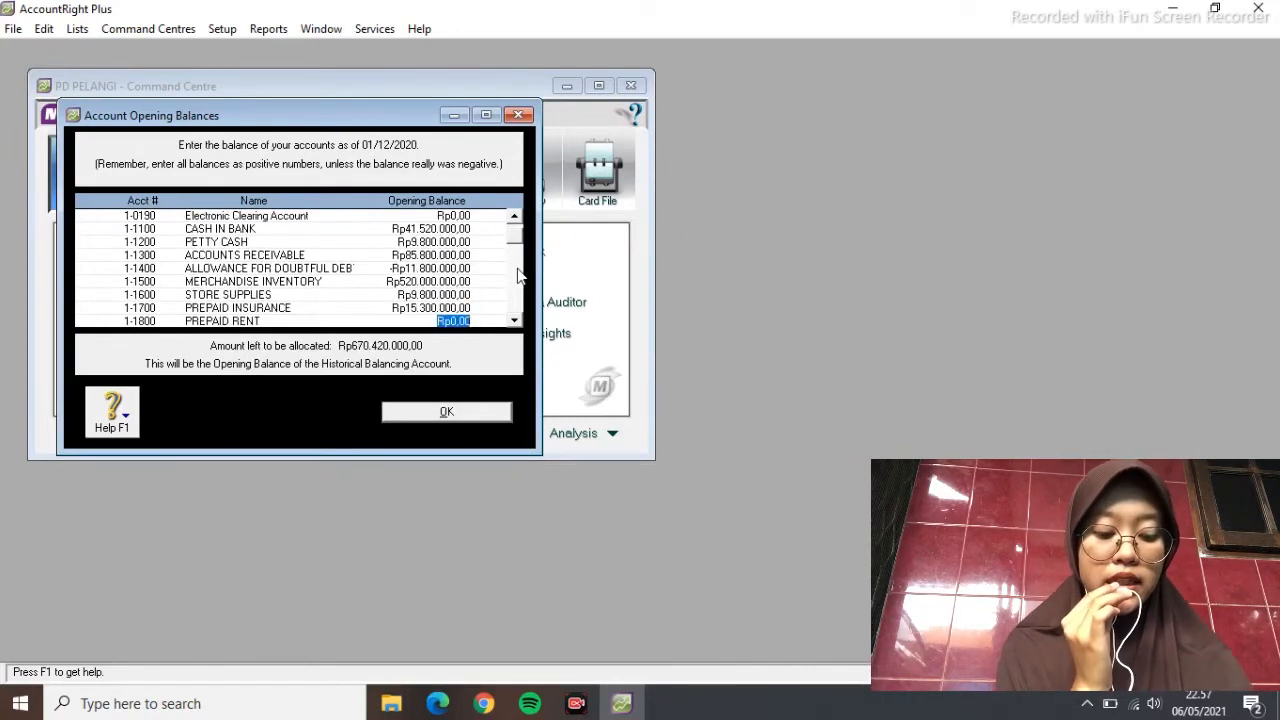
{"action": "type", "text": "21300000"}
{"action": "key", "text": "Tab"}
{"action": "type", "text": "15000000"}
{"action": "key", "text": "Tab"}
{"action": "type", "text": "63300000"}
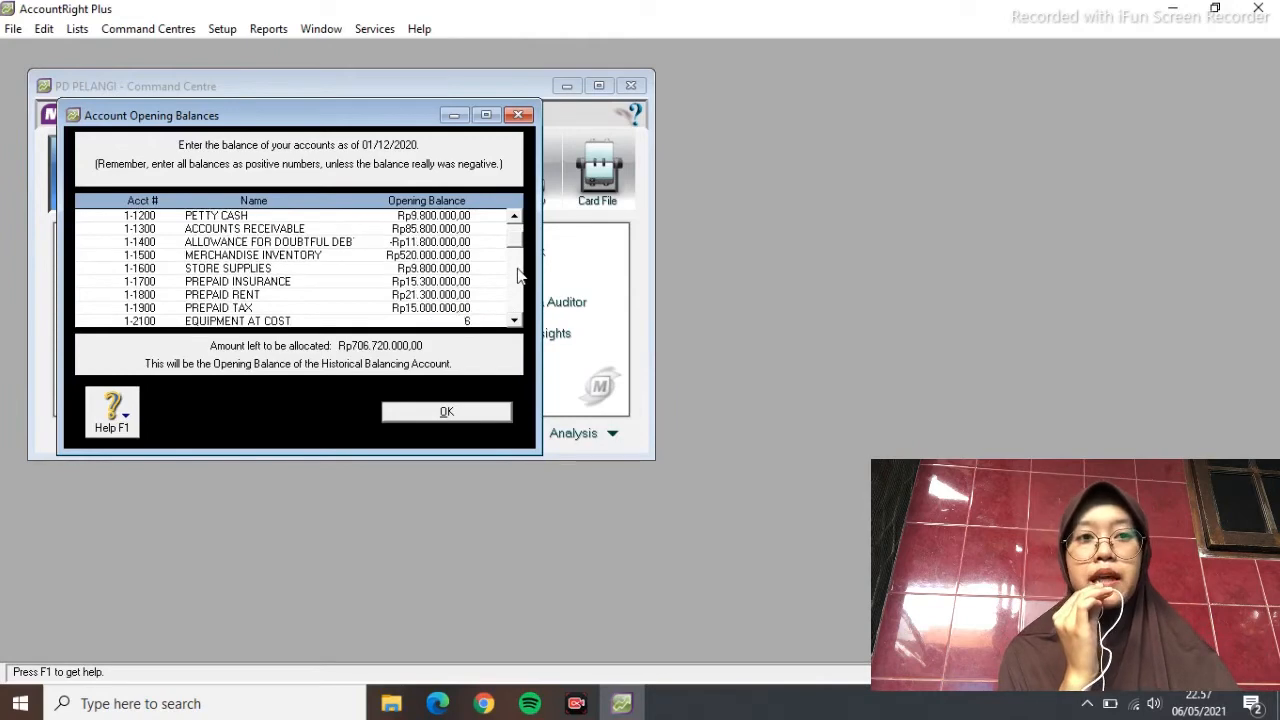
{"action": "key", "text": "Tab"}
{"action": "type", "text": "-16500000"}
{"action": "key", "text": "Tab"}
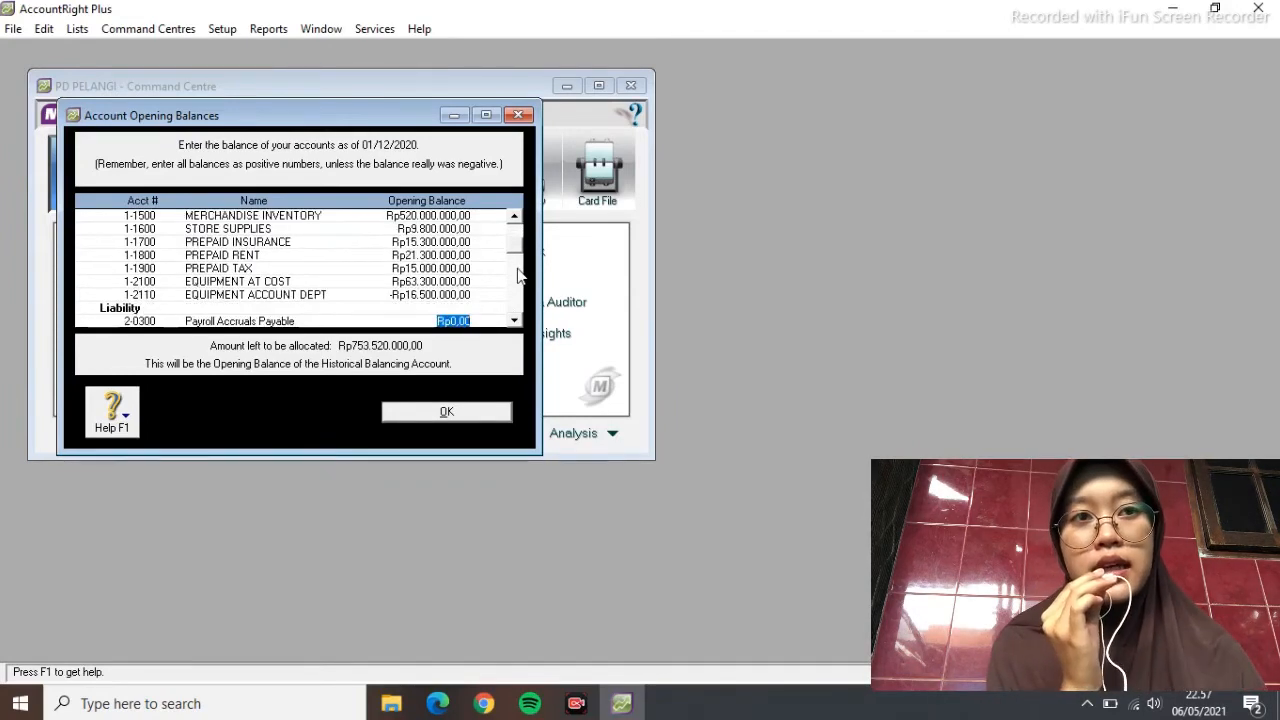
Enter liabilities and equity: payables -69.300.000, -3.900.000, VAT -1.500.000, loan -301.000.000, capital -365.250.000, drawing 25.400.000
{"action": "key", "text": "Tab"}
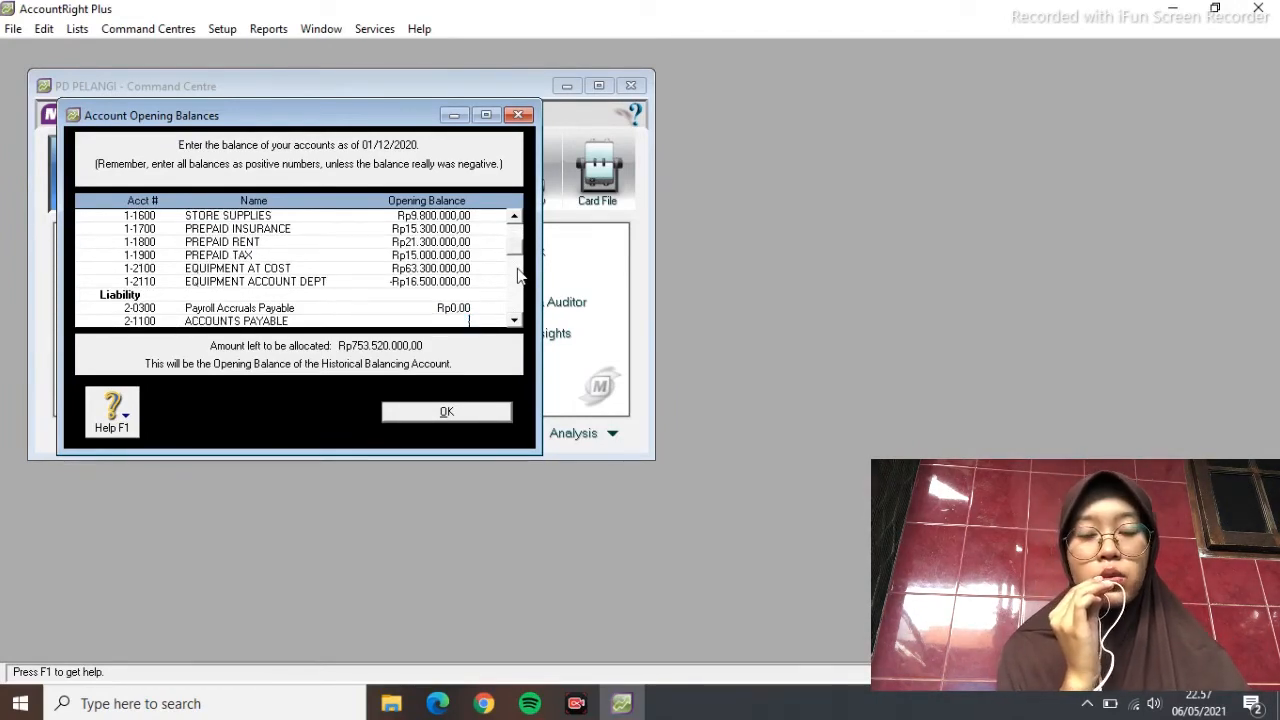
{"action": "type", "text": "-Rp69.300.000"}
{"action": "key", "text": "Tab"}
{"action": "type", "text": "-3900000"}
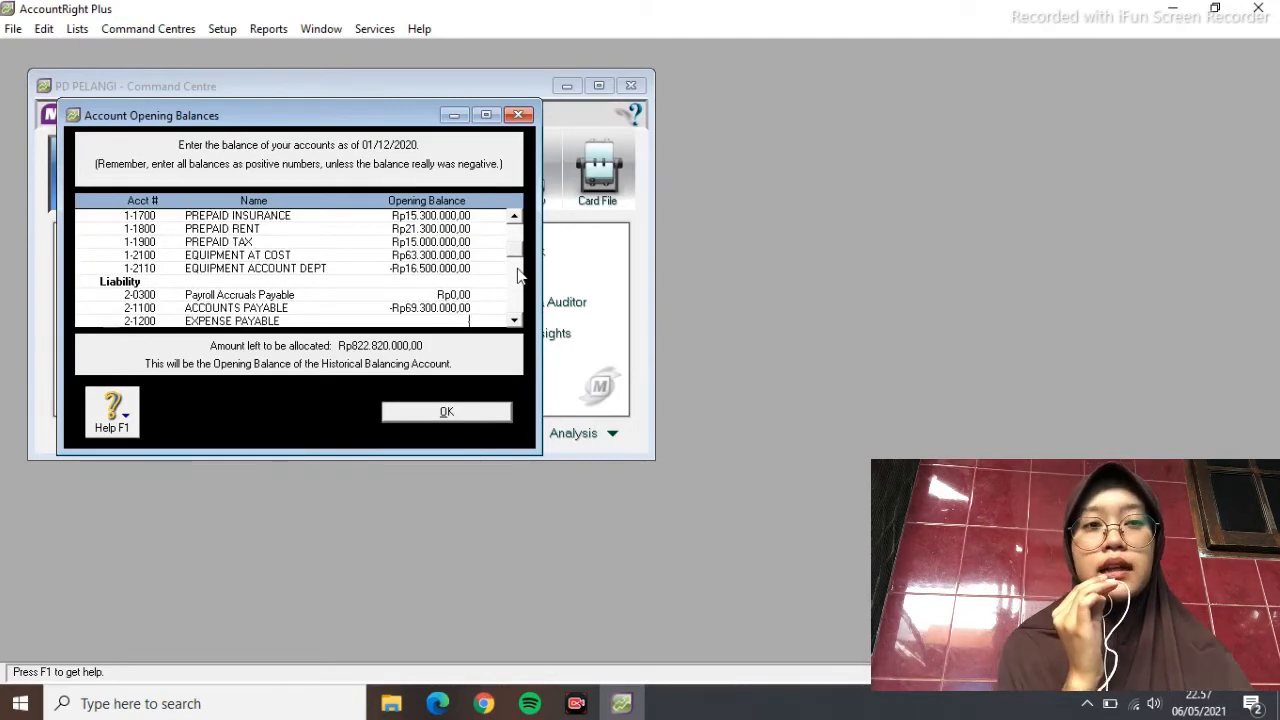
{"action": "key", "text": "Tab"}
{"action": "key", "text": "Tab"}
{"action": "type", "text": "-1500000"}
{"action": "key", "text": "Tab"}
{"action": "key", "text": "Tab"}
{"action": "key", "text": "Tab"}
{"action": "key", "text": "Tab"}
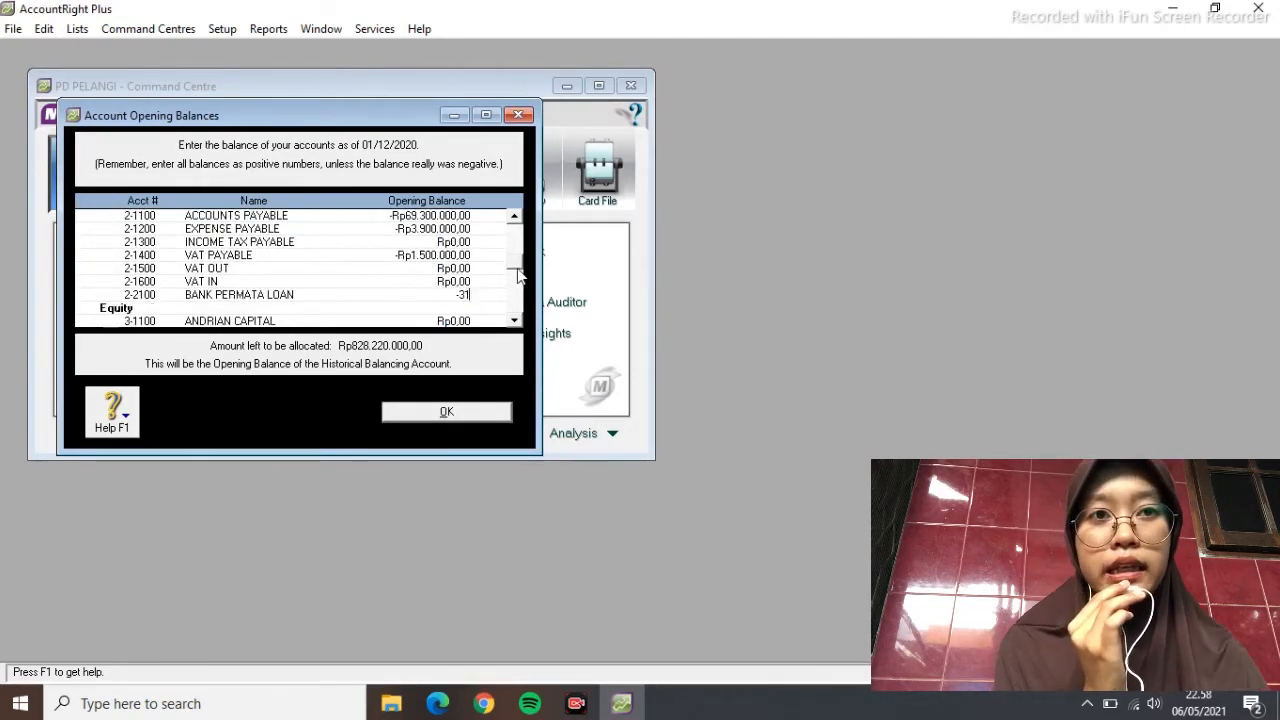
{"action": "type", "text": "-Rp301.000.000"}
{"action": "key", "text": "Tab"}
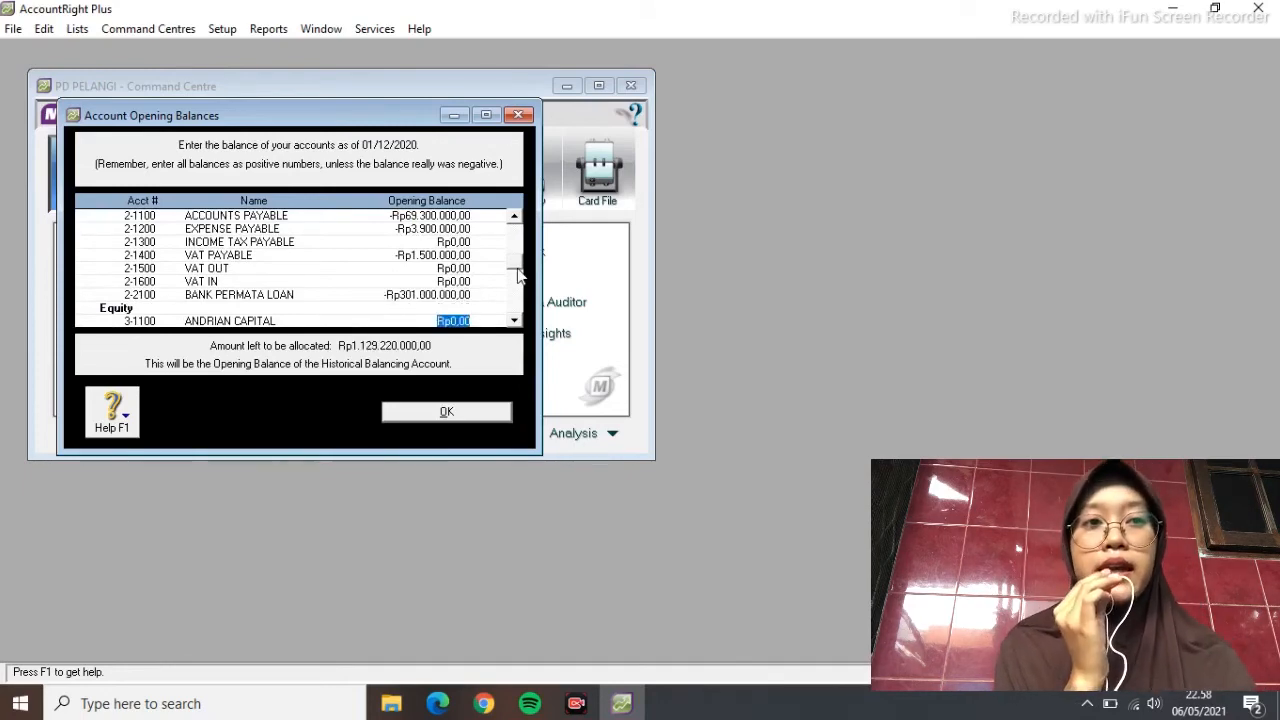
{"action": "type", "text": "-Rp365.250.000"}
{"action": "key", "text": "Tab"}
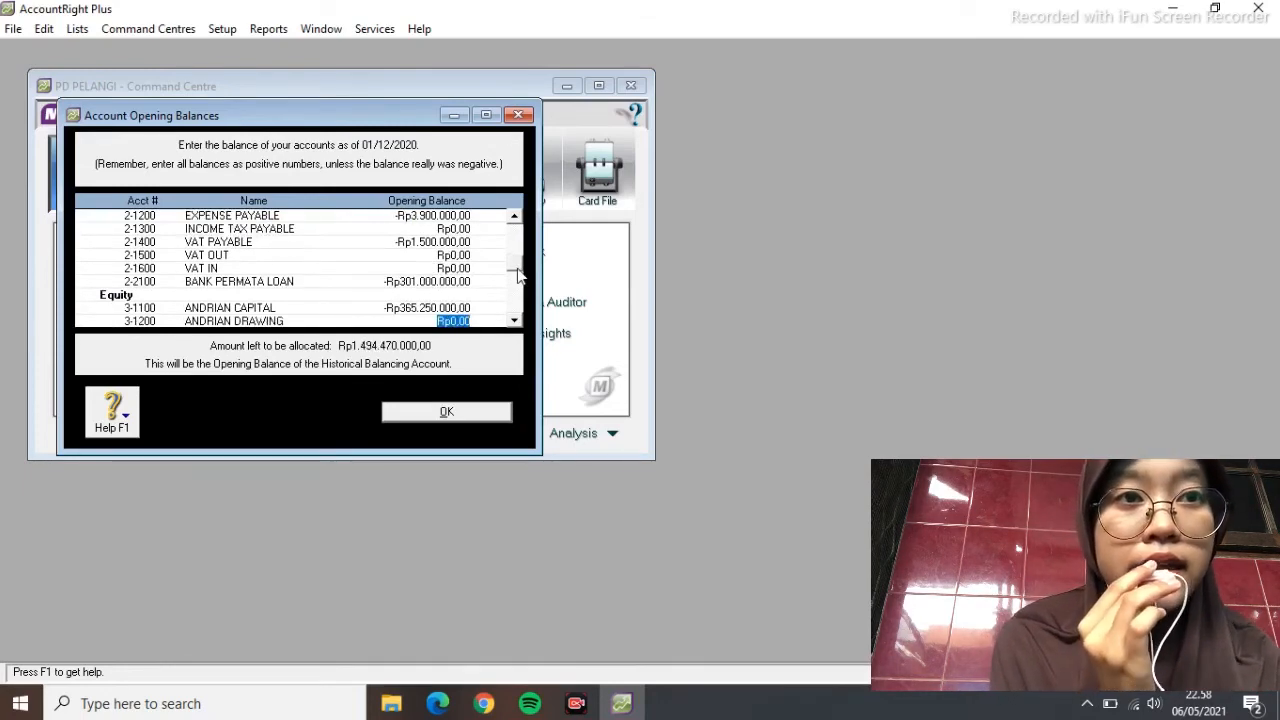
{"action": "type", "text": "25400000"}
{"action": "key", "text": "Tab"}
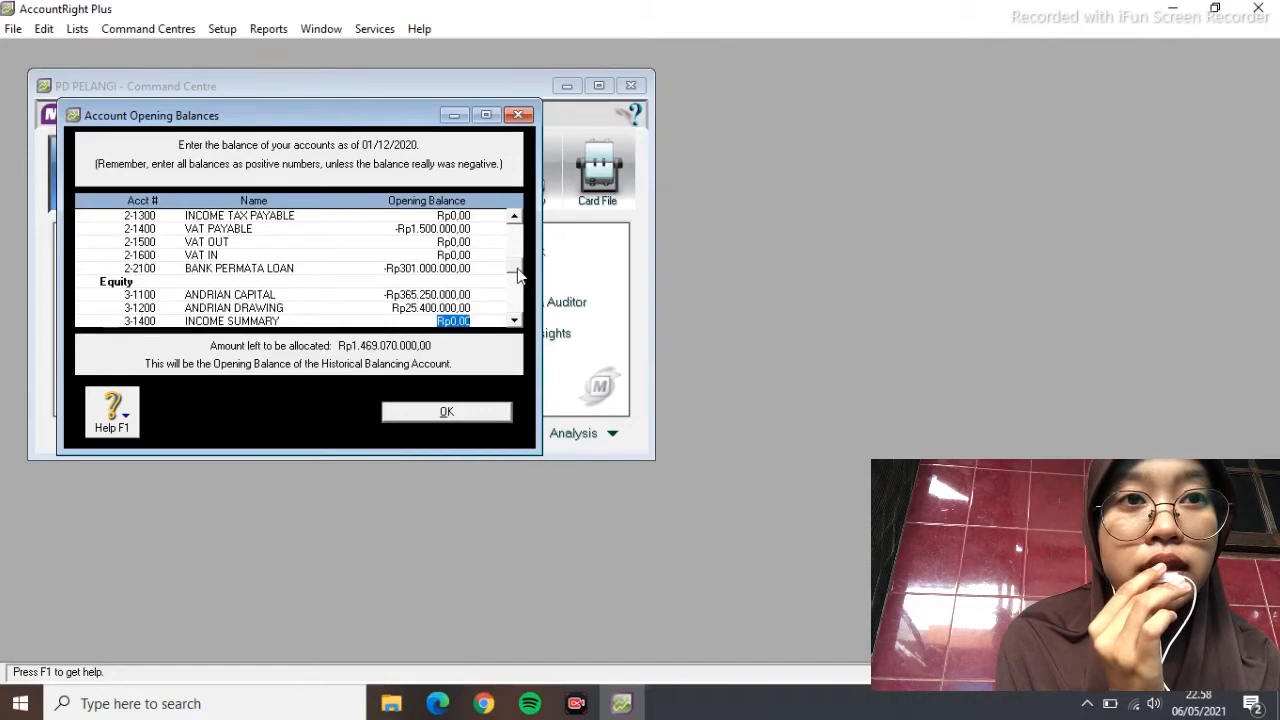
Enter Sales -503.300.000, COGS 314.100.000, freight 8.800.000, advertising 4.200.000, utilities 8.700.000, supplies 4.750.000, bad debt 15.100.000
{"action": "key", "text": "Tab"}
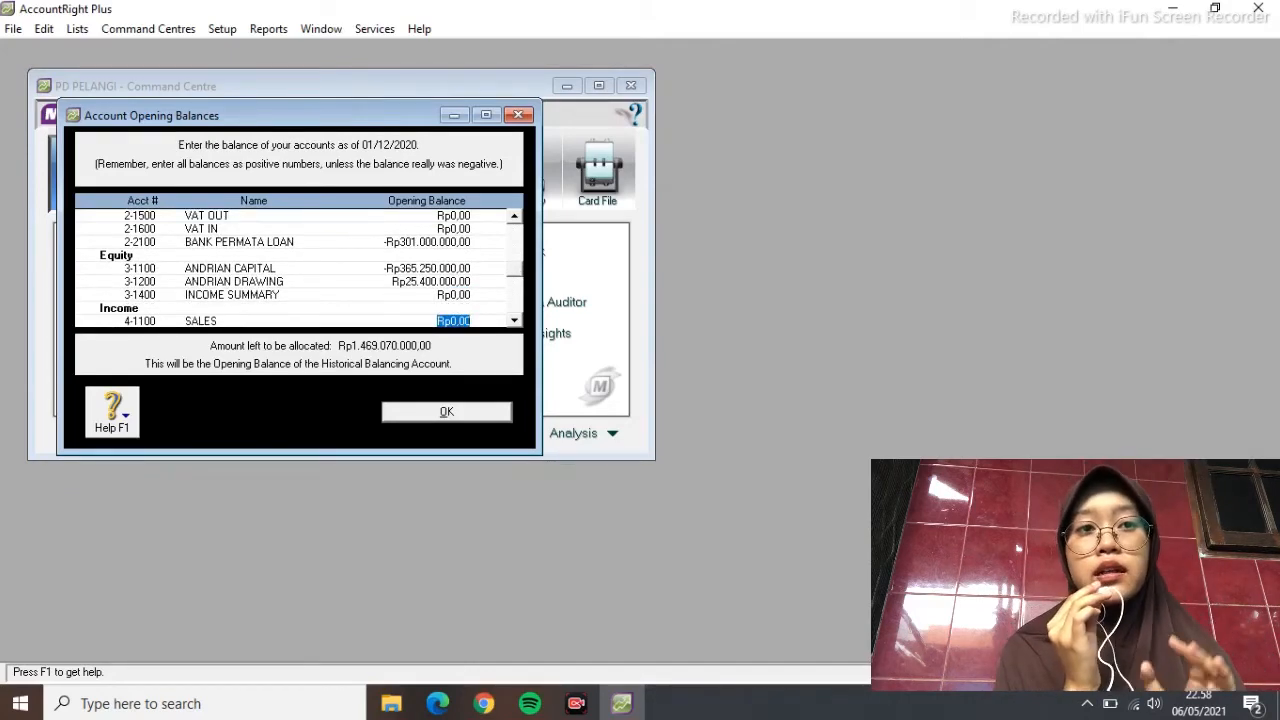
{"action": "type", "text": "-Rp503.300.000"}
{"action": "key", "text": "Tab"}
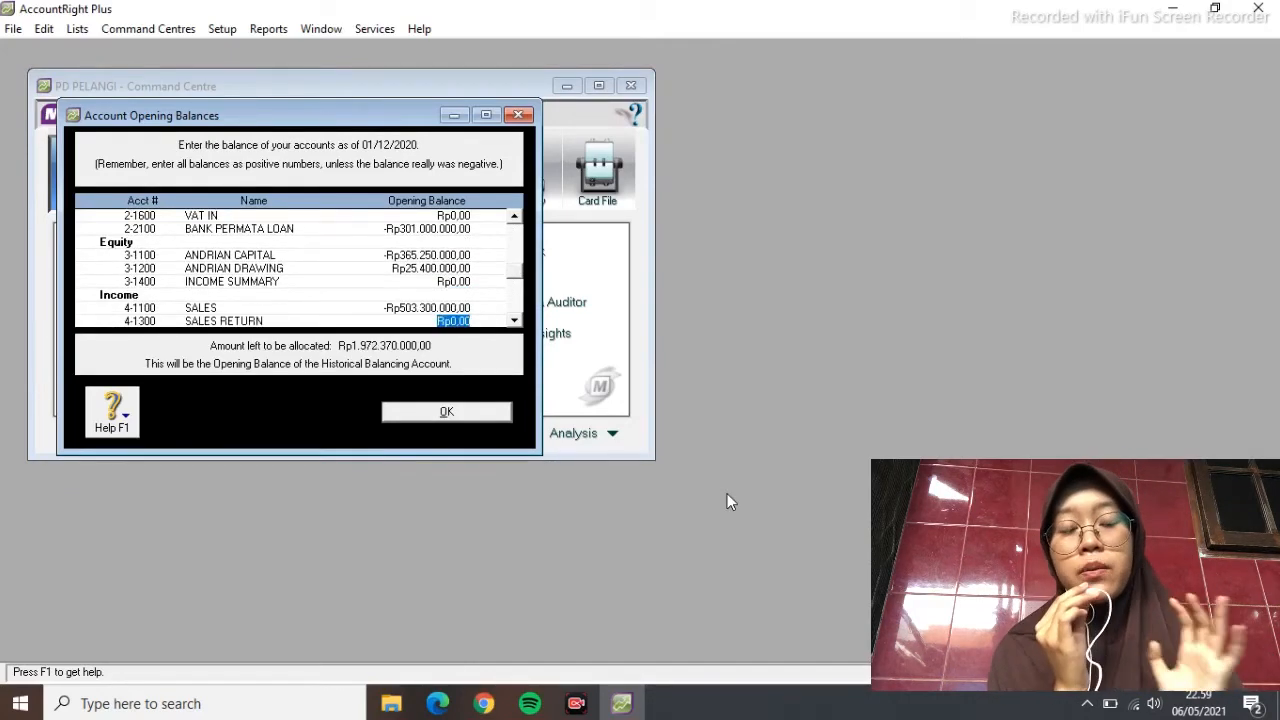
{"action": "key", "text": "Tab"}
{"action": "type", "text": "314.100.000"}
{"action": "key", "text": "Tab"}
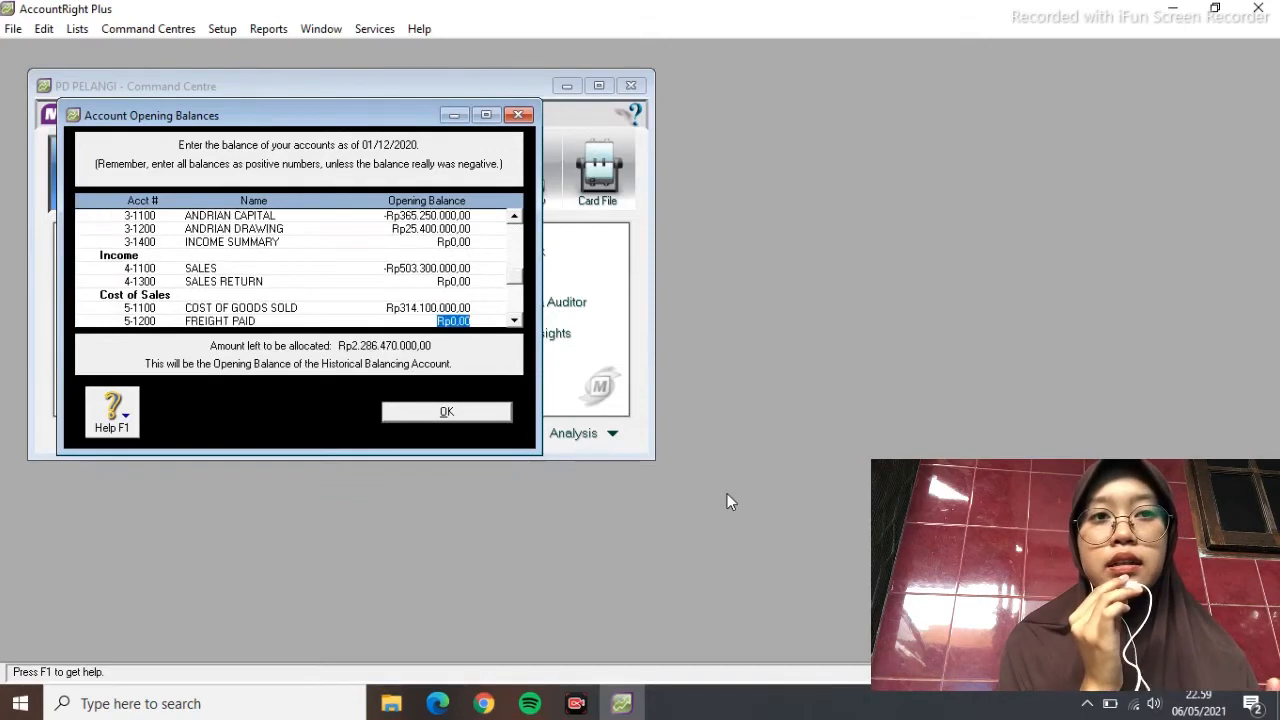
{"action": "type", "text": "8800000"}
{"action": "key", "text": "Tab"}
{"action": "type", "text": "4200000"}
{"action": "key", "text": "Tab"}
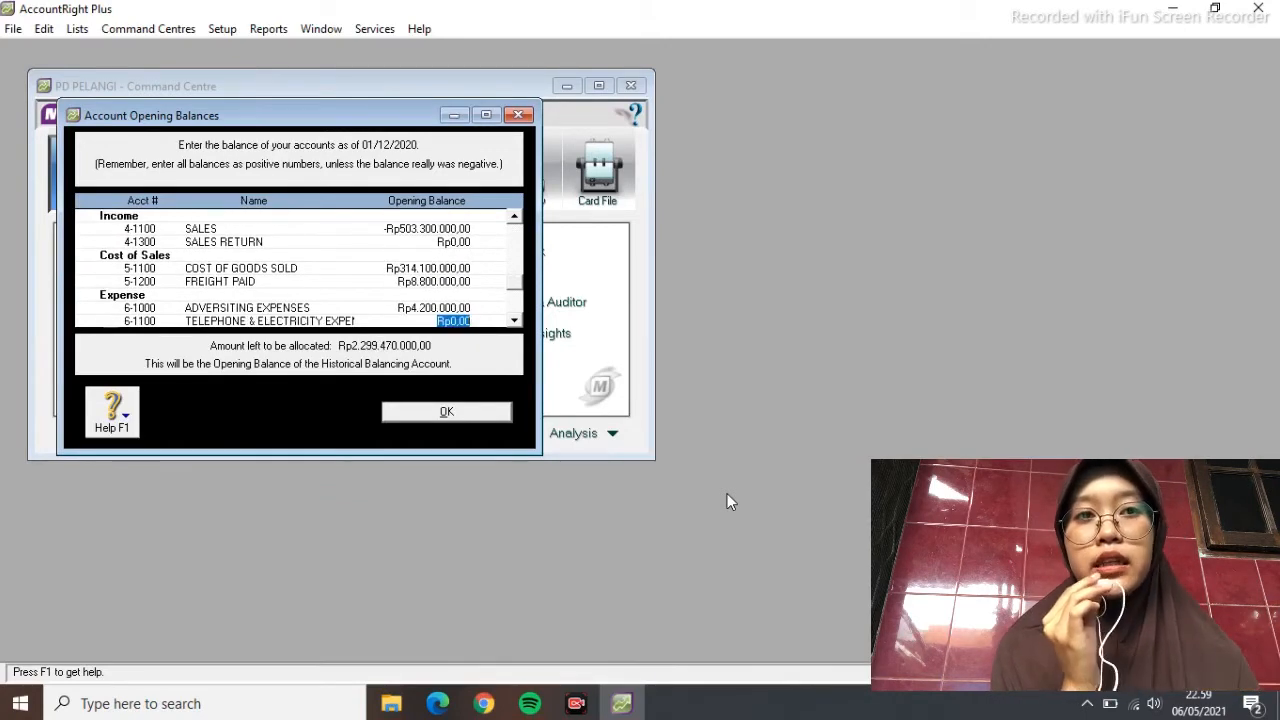
{"action": "type", "text": "8700000"}
{"action": "key", "text": "Tab"}
{"action": "type", "text": "4750000"}
{"action": "key", "text": "Tab"}
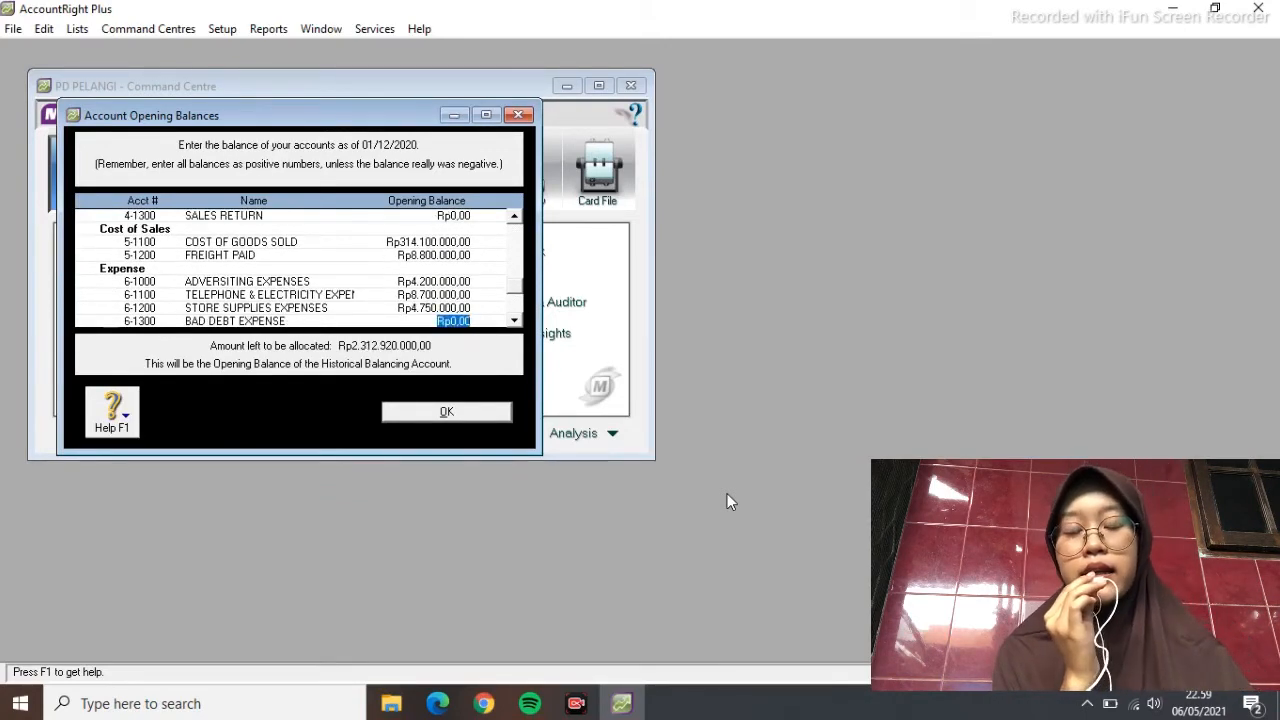
{"action": "type", "text": "15.100.000"}
{"action": "key", "text": "Tab"}
Enter depreciation 16.500.000, insurance 14.300.000, rent 23.300.000, wages 36.300.000, other 9.300.000, interest -6.100.000/9.480.000, bank charge 6.600.000
{"action": "type", "text": "16500000"}
{"action": "key", "text": "Tab"}
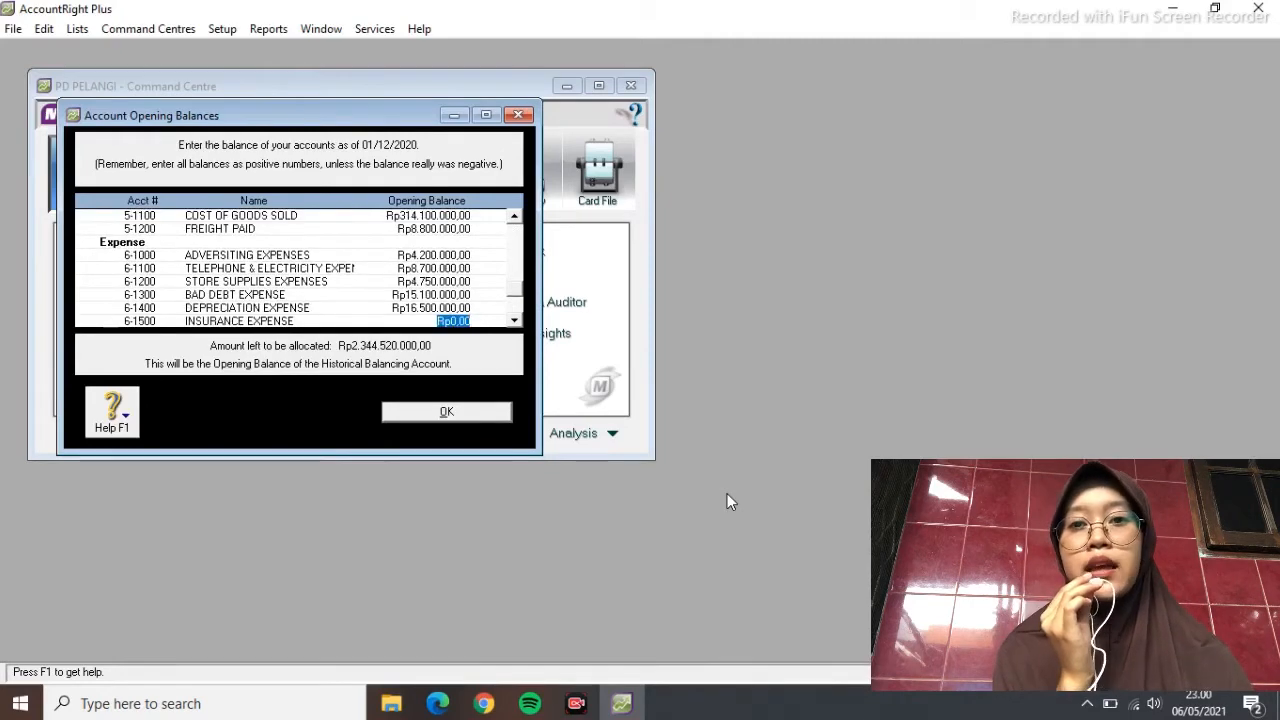
{"action": "type", "text": "14.300.000"}
{"action": "key", "text": "Tab"}
{"action": "type", "text": "23.300.000"}
{"action": "key", "text": "Tab"}
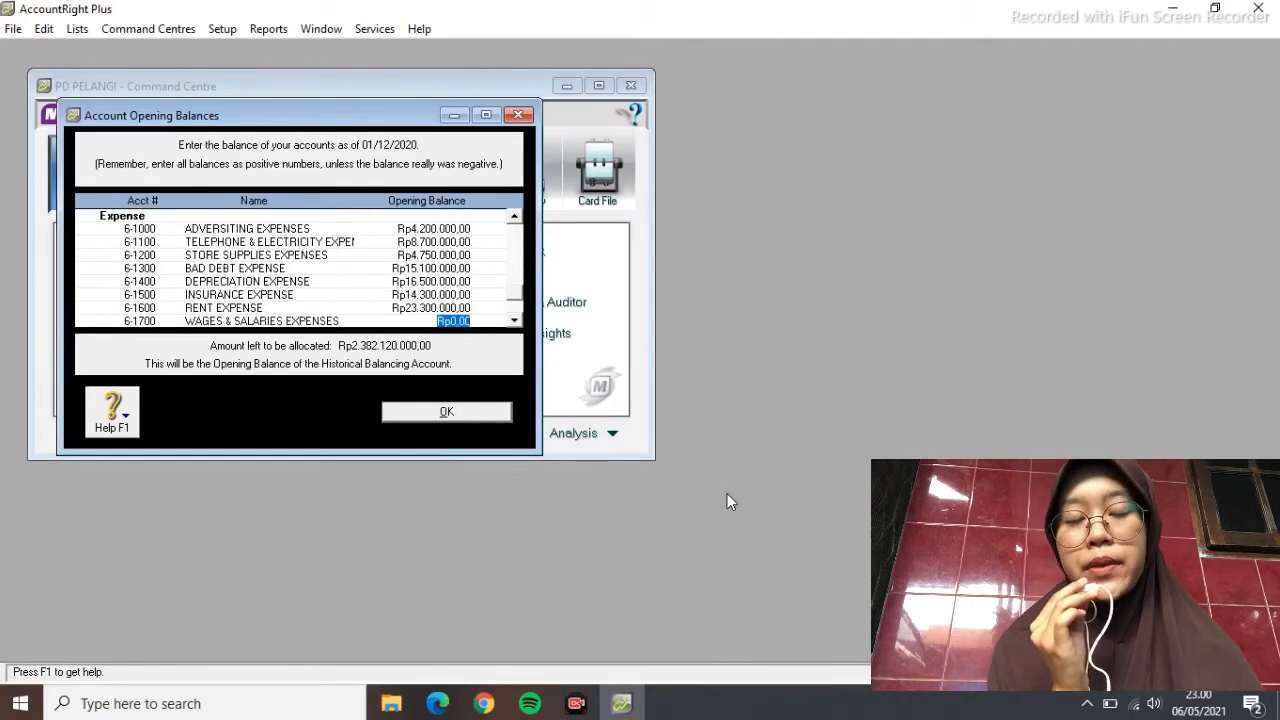
{"action": "type", "text": "36300000"}
{"action": "key", "text": "Tab"}
{"action": "type", "text": "9300000"}
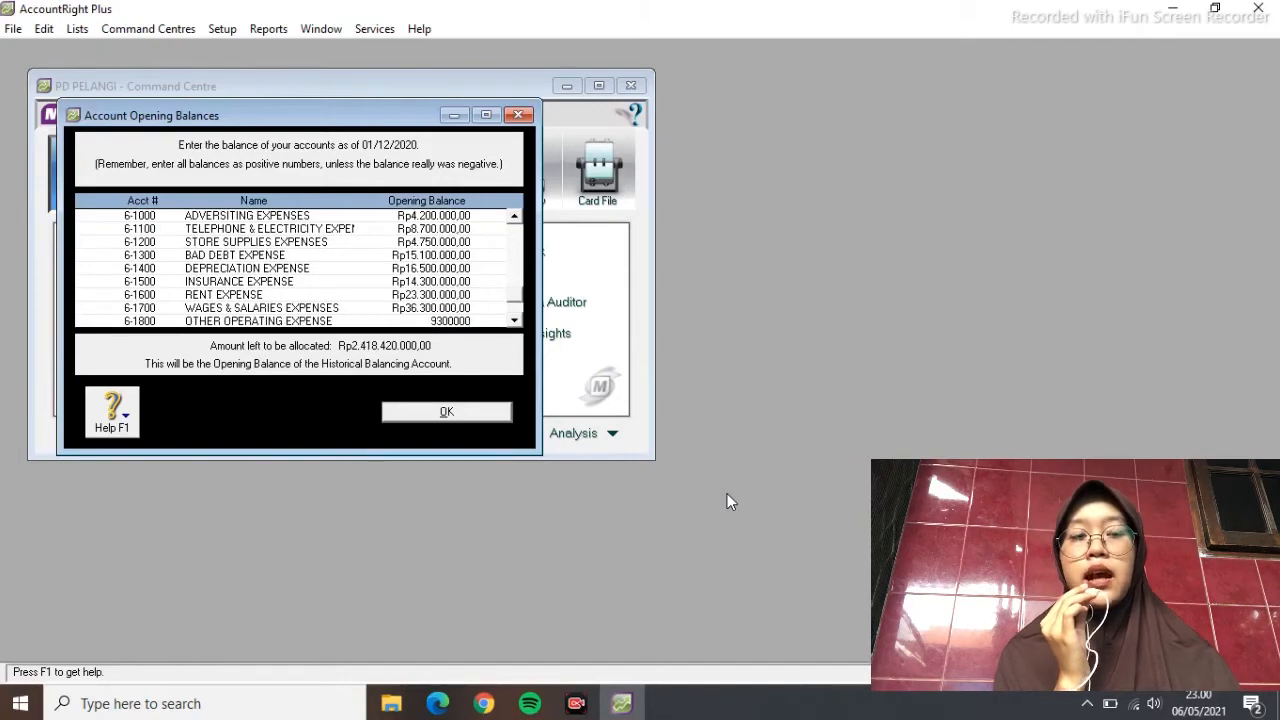
{"action": "key", "text": "Tab"}
{"action": "type", "text": "-6100000"}
{"action": "key", "text": "Tab"}
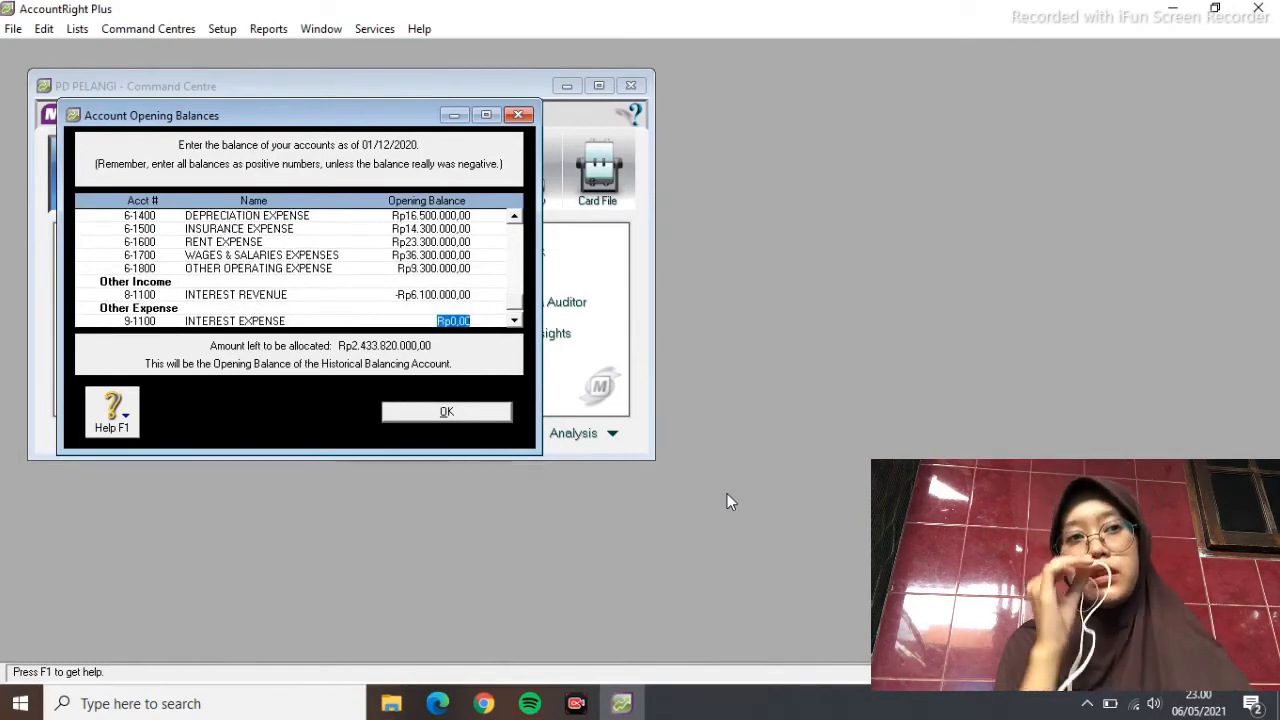
{"action": "type", "text": "9480000"}
{"action": "key", "text": "Tab"}
{"action": "type", "text": "6600000"}
{"action": "key", "text": "Tab"}
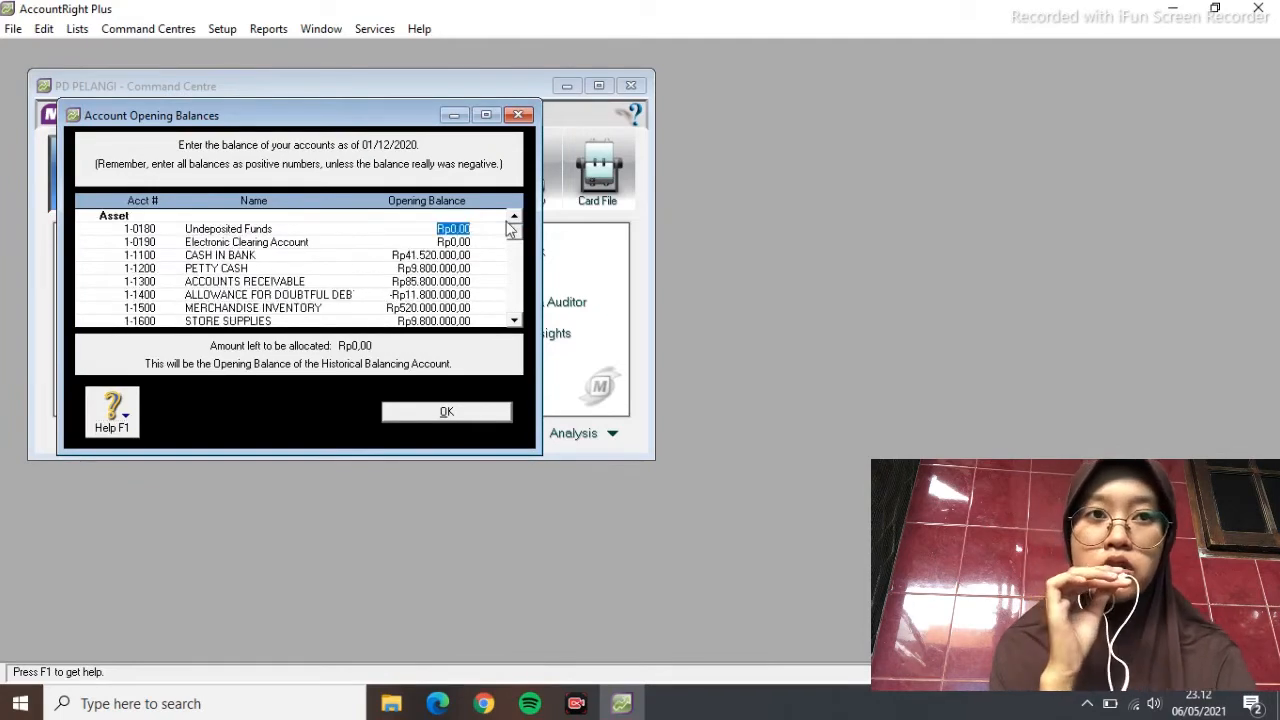
Review the balances, confirm Rp0,00 remains unallocated, and save the opening balances
{"action": "key", "text": "Tab"}
{"action": "key", "text": "Tab"}
{"action": "key", "text": "Tab"}
{"action": "key", "text": "Tab"}
{"action": "key", "text": "Tab"}
{"action": "key", "text": "Tab"}
{"action": "key", "text": "Tab"}
{"action": "key", "text": "Tab"}
{"action": "key", "text": "Tab"}
{"action": "key", "text": "Tab"}
{"action": "key", "text": "Tab"}
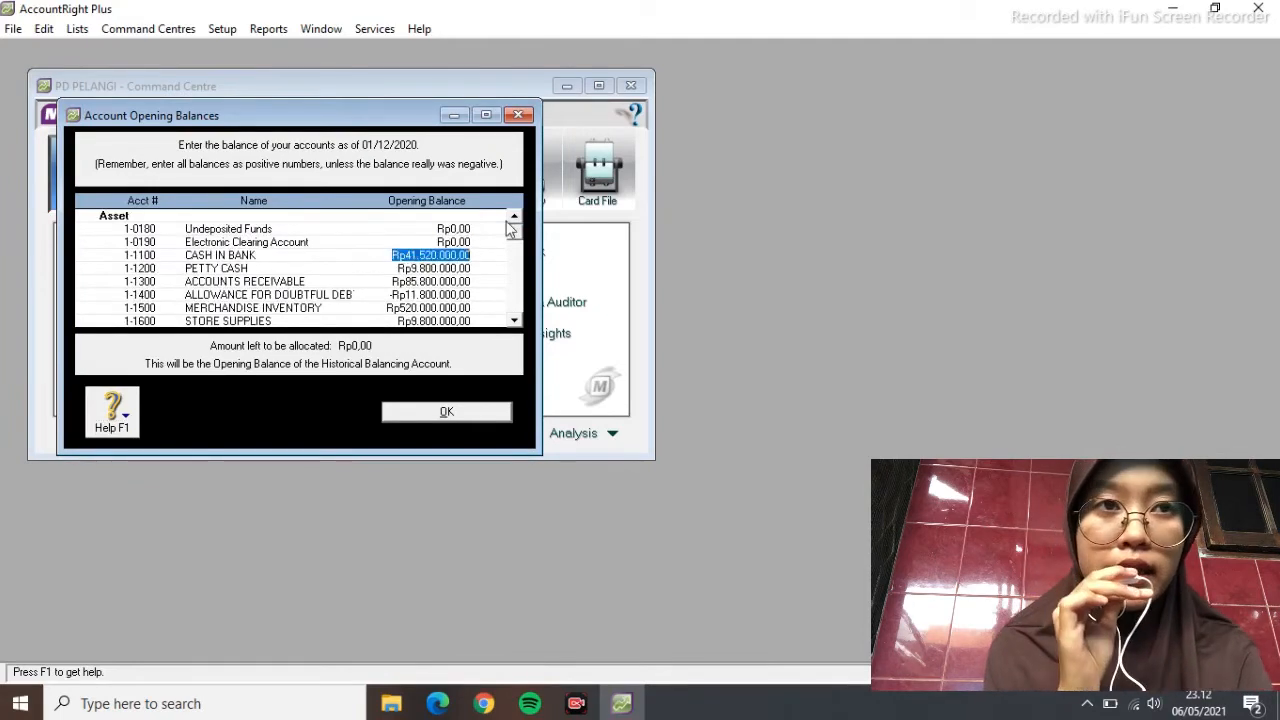
{"action": "key", "text": "Tab"}
{"action": "key", "text": "Tab"}
{"action": "key", "text": "Tab"}
{"action": "key", "text": "Tab"}
{"action": "key", "text": "Tab"}
{"action": "key", "text": "Tab"}
{"action": "key", "text": "Tab"}
{"action": "key", "text": "Tab"}
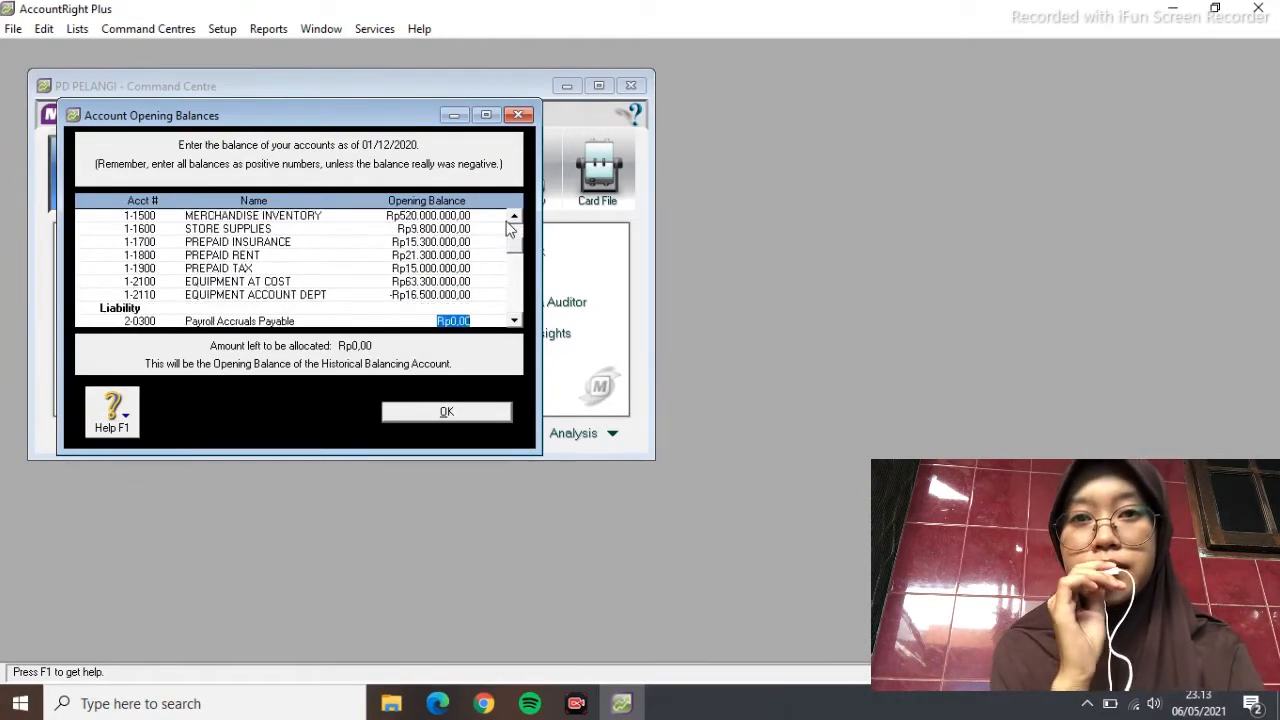
{"action": "key", "text": "Tab"}
{"action": "key", "text": "Tab"}
{"action": "key", "text": "Tab"}
{"action": "key", "text": "Tab"}
{"action": "key", "text": "Tab"}
{"action": "key", "text": "Tab"}
{"action": "key", "text": "Tab"}
{"action": "key", "text": "Tab"}
{"action": "key", "text": "Tab"}
{"action": "key", "text": "Tab"}
{"action": "key", "text": "Tab"}
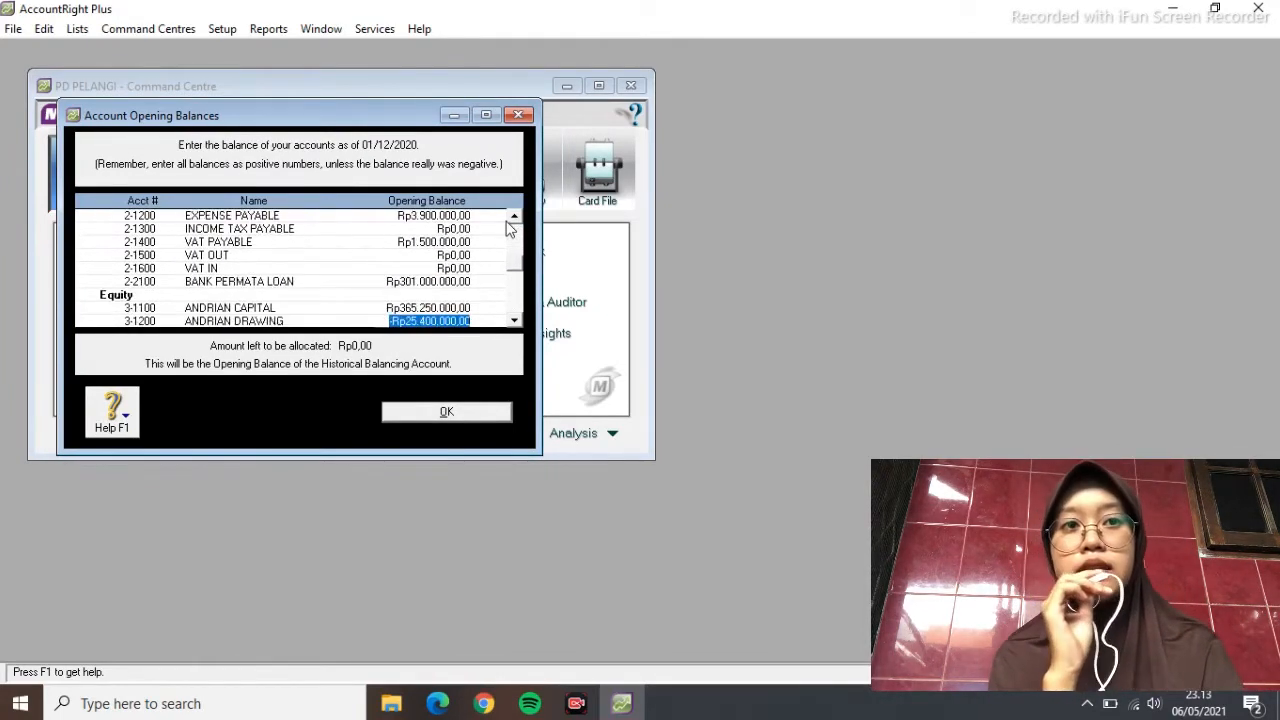
{"action": "key", "text": "Tab"}
{"action": "key", "text": "Tab"}
{"action": "key", "text": "Tab"}
{"action": "key", "text": "Tab"}
{"action": "key", "text": "Tab"}
{"action": "key", "text": "Tab"}
{"action": "key", "text": "Tab"}
{"action": "key", "text": "Tab"}
{"action": "key", "text": "Tab"}
{"action": "key", "text": "Tab"}
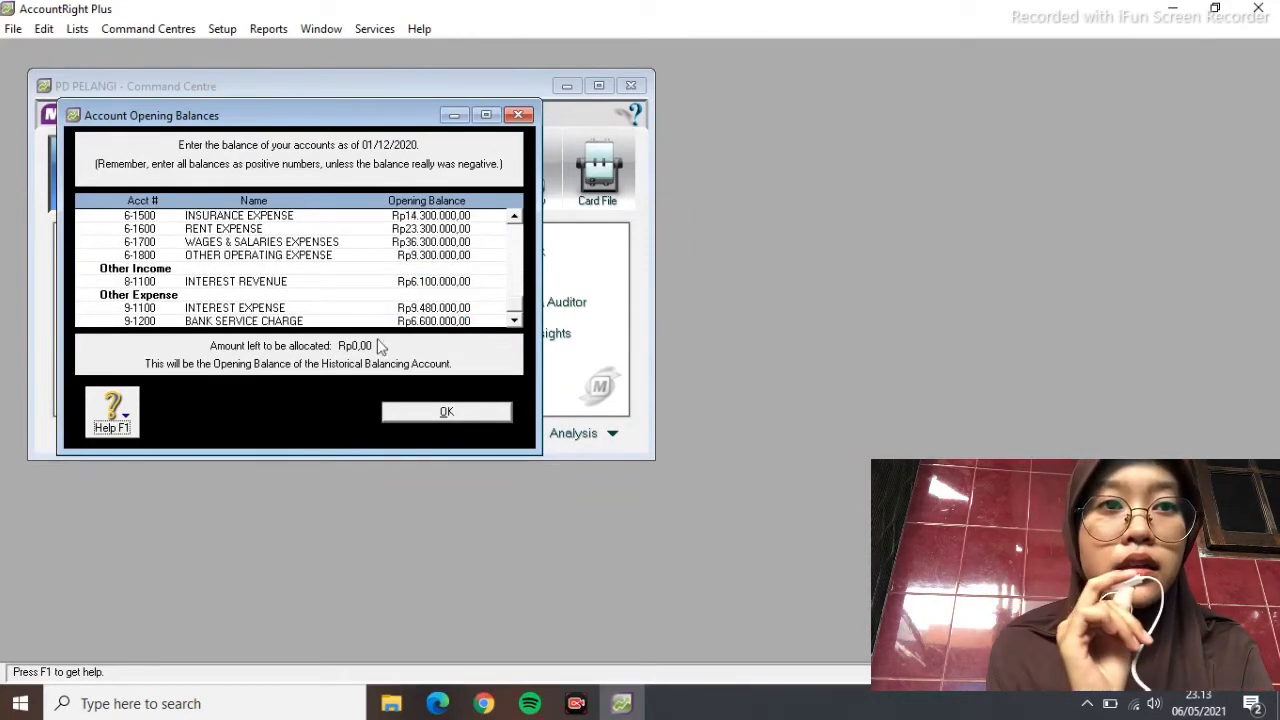
{"action": "left_click", "coordinate": [486, 416]}
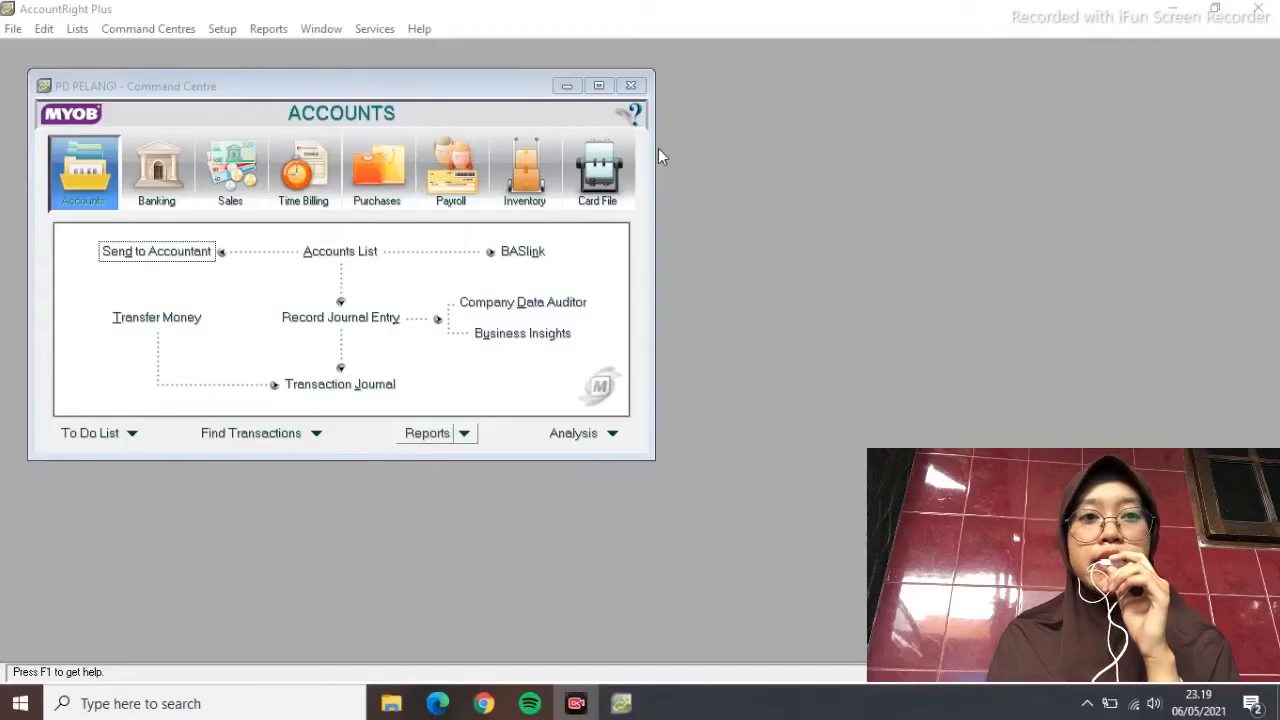
Create a new customer card named TECHNO COMPUTER with card ID C002
{"action": "left_click", "coordinate": [598, 175]}
{"action": "left_click", "coordinate": [357, 257]}
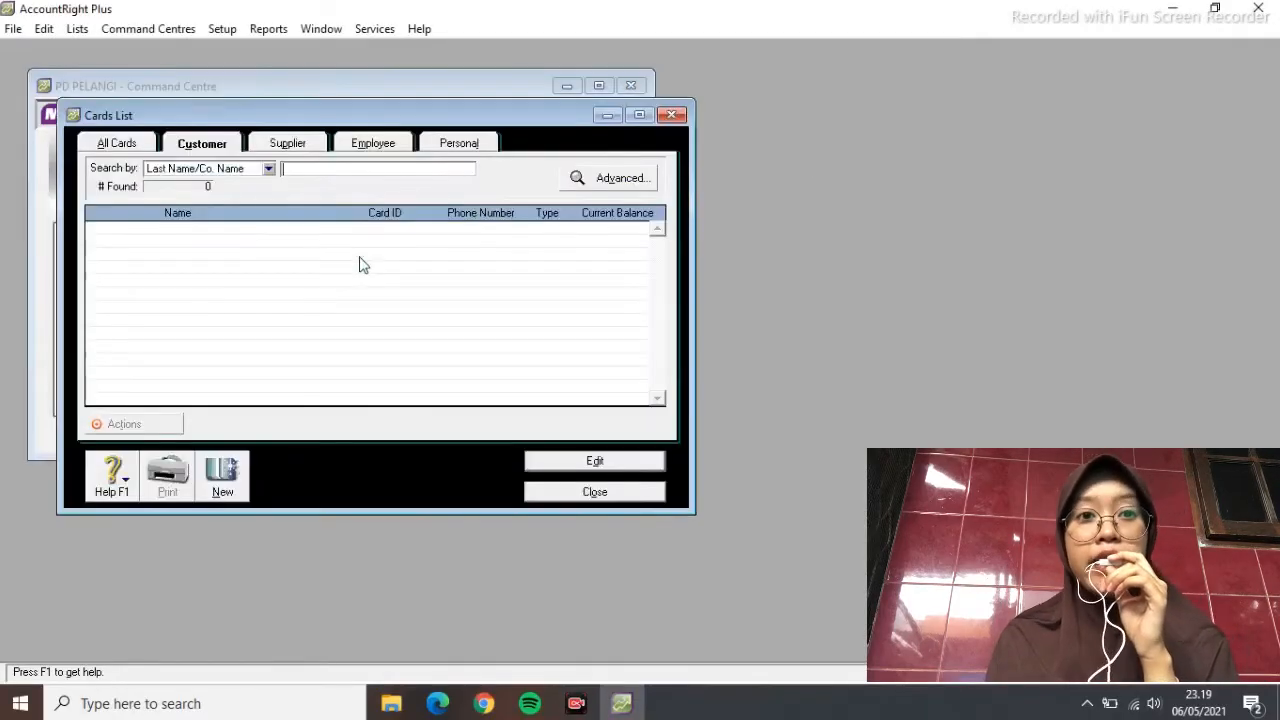
{"action": "left_click", "coordinate": [222, 470]}
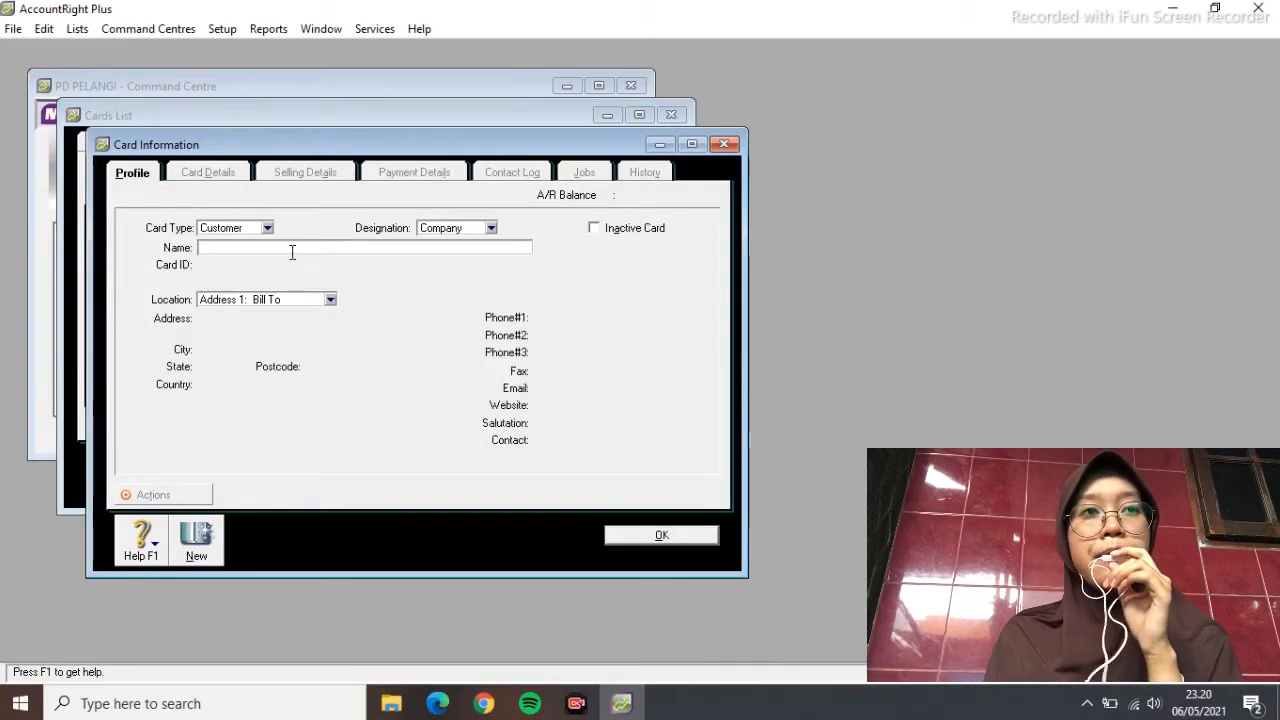
{"action": "type", "text": "TECHNO COMPUTER"}
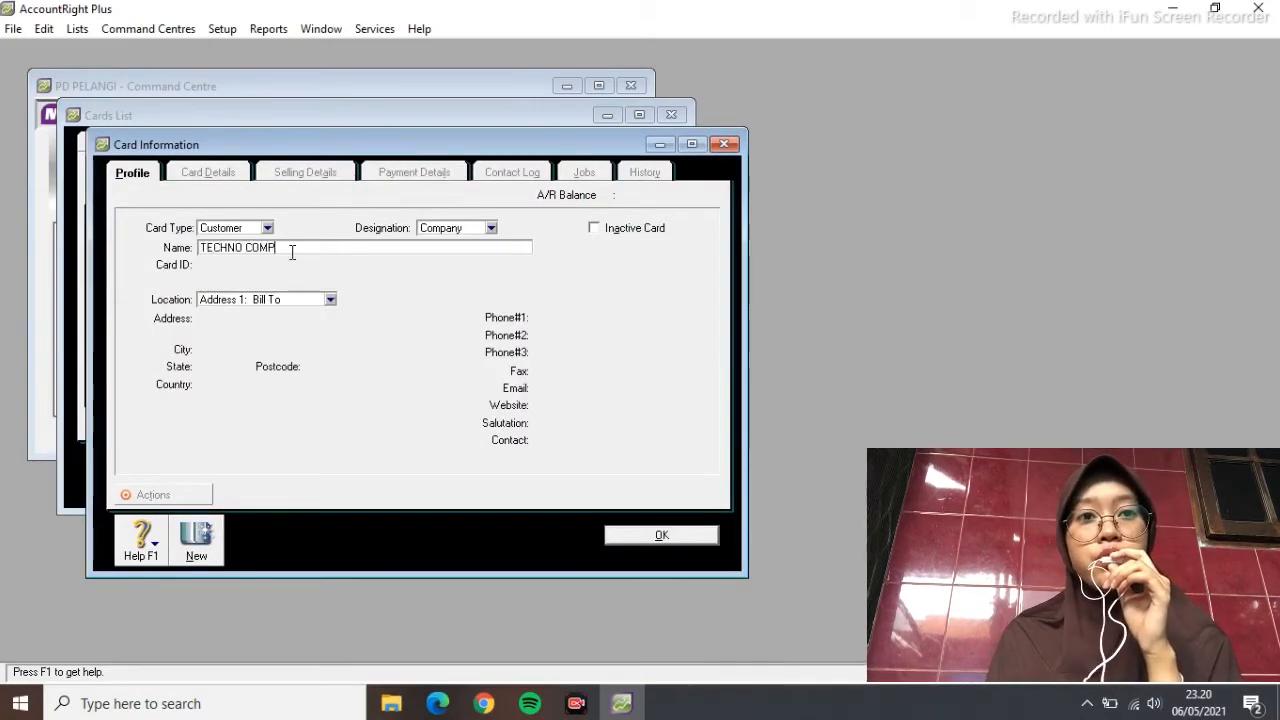
{"action": "left_click", "coordinate": [270, 266]}
{"action": "key", "text": "BackSpace"}
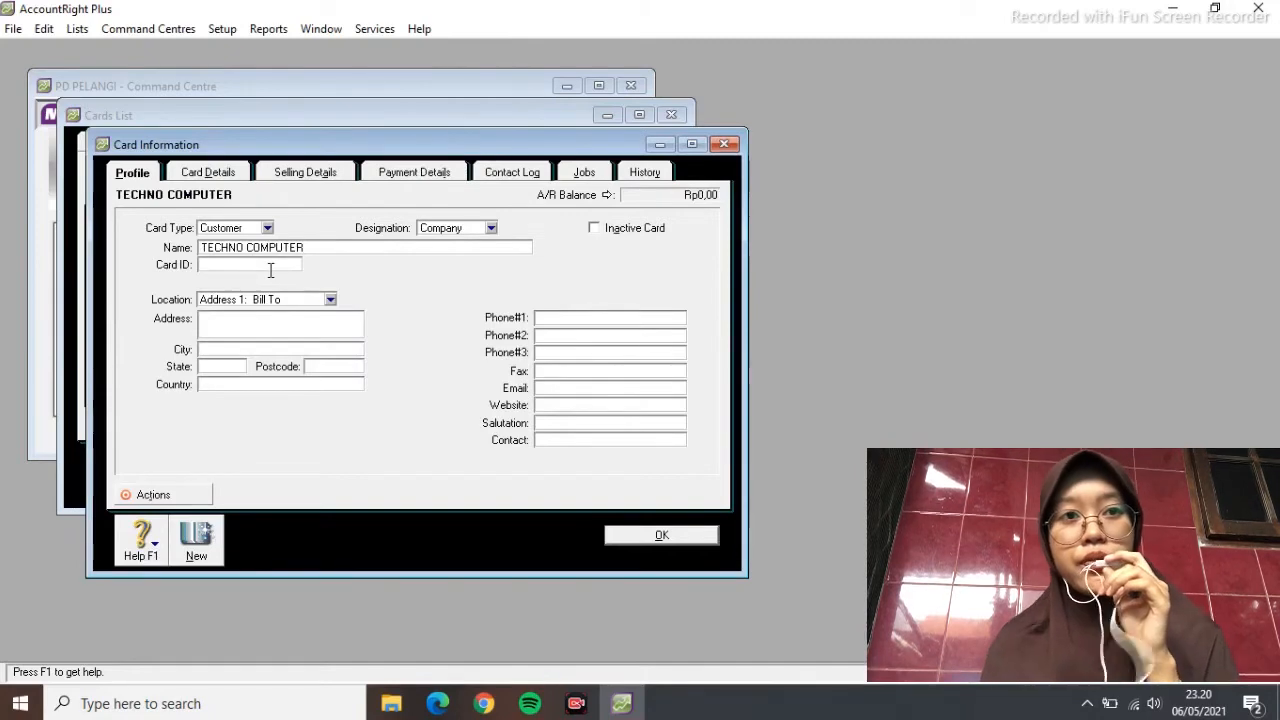
{"action": "type", "text": "C"}
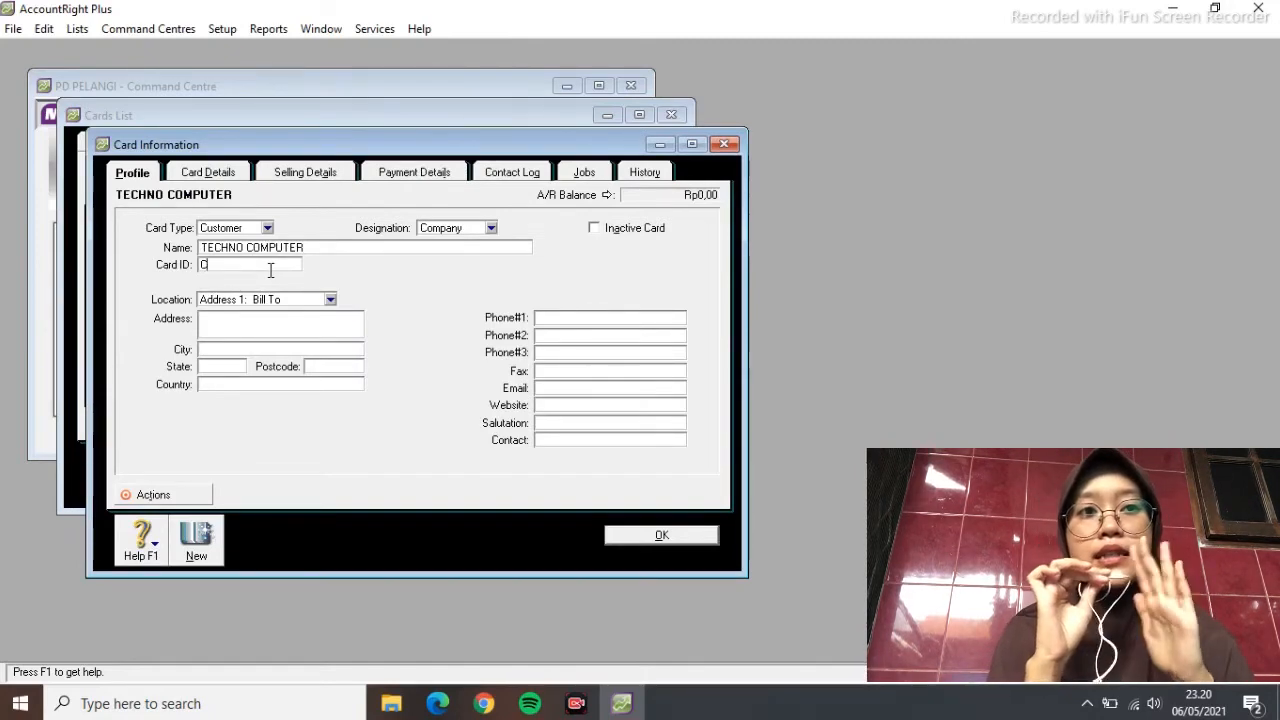
{"action": "type", "text": "002"}
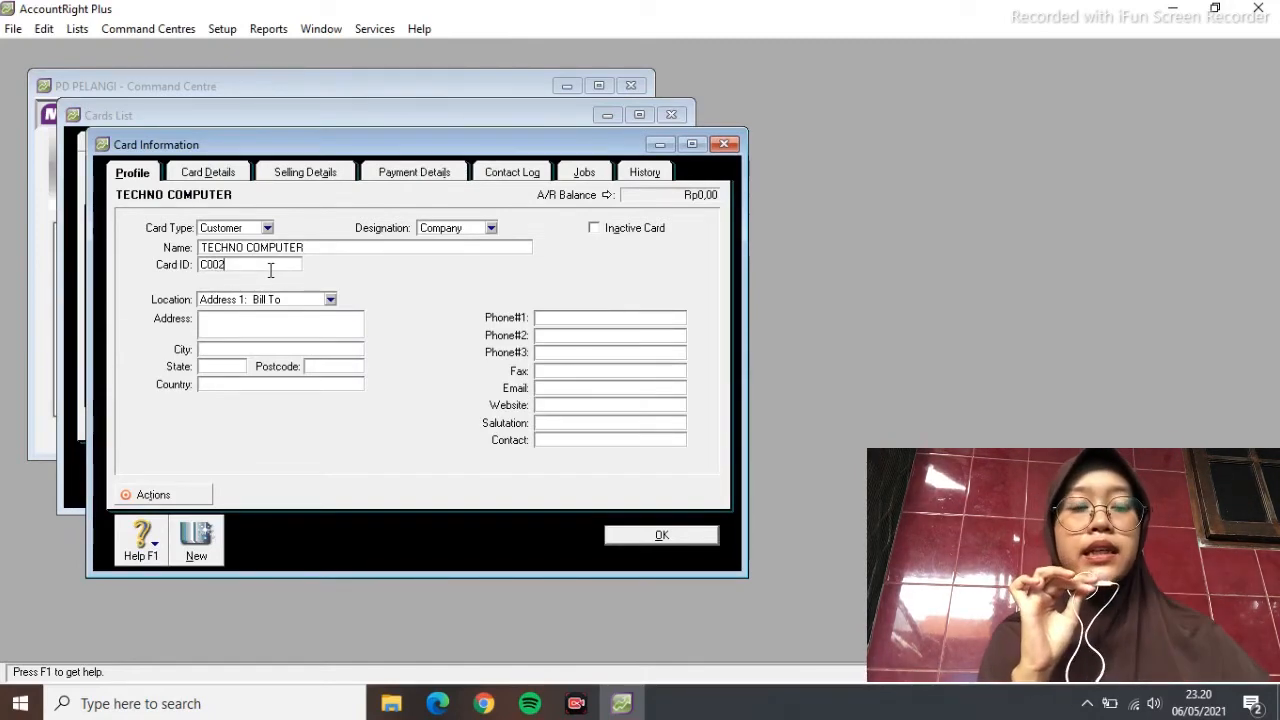
Fill in the customer's street address, state JAWA BARAT and country INDONESIA
{"action": "left_click", "coordinate": [290, 334]}
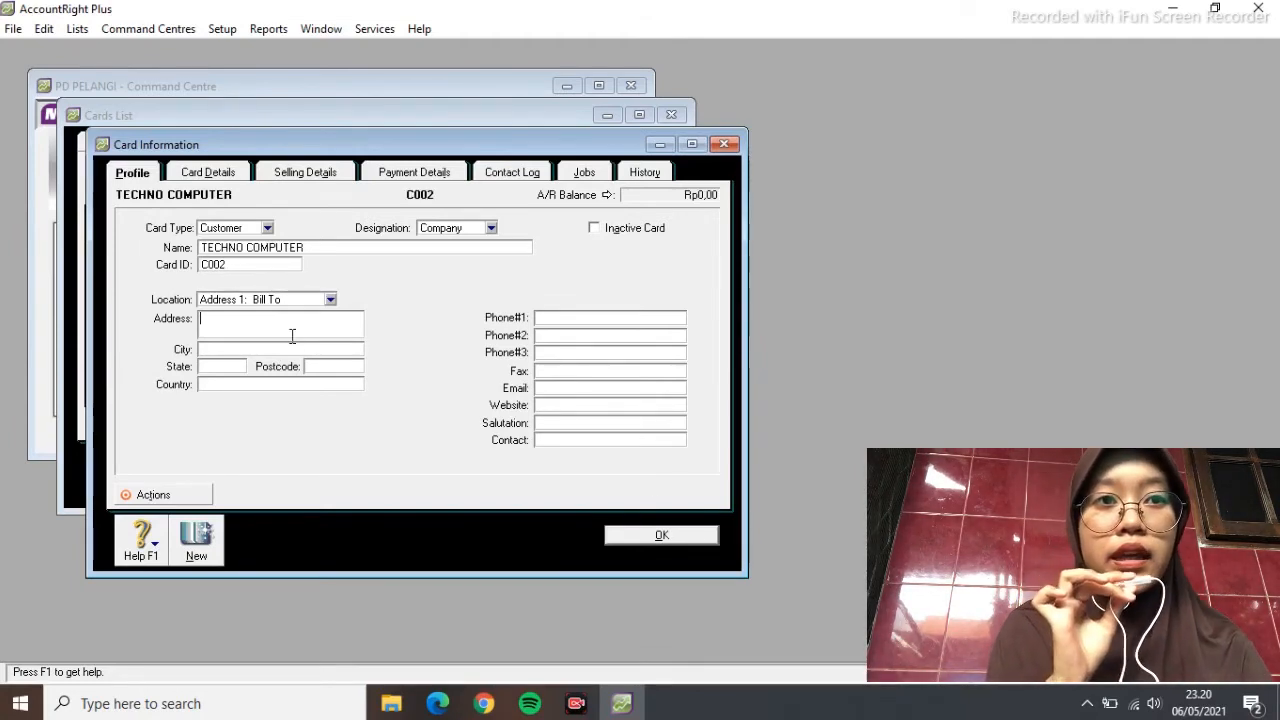
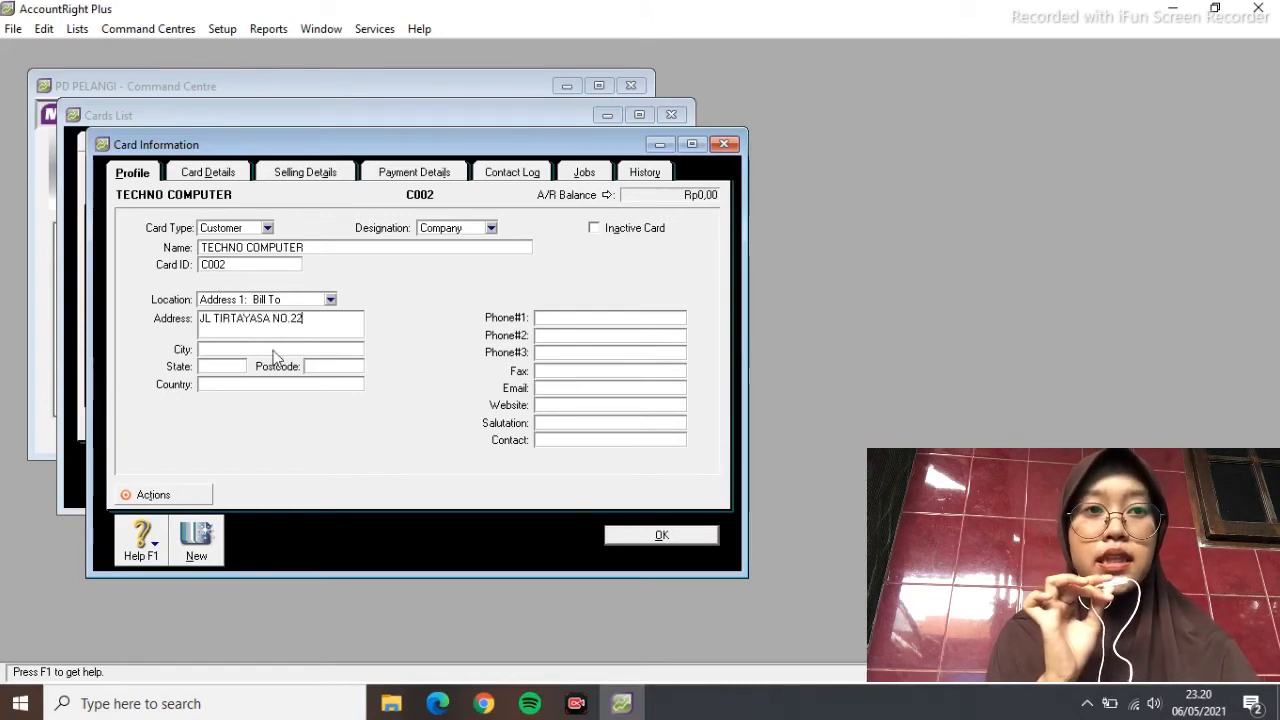
{"action": "left_click", "coordinate": [228, 367]}
{"action": "type", "text": "JAWA BARAT"}
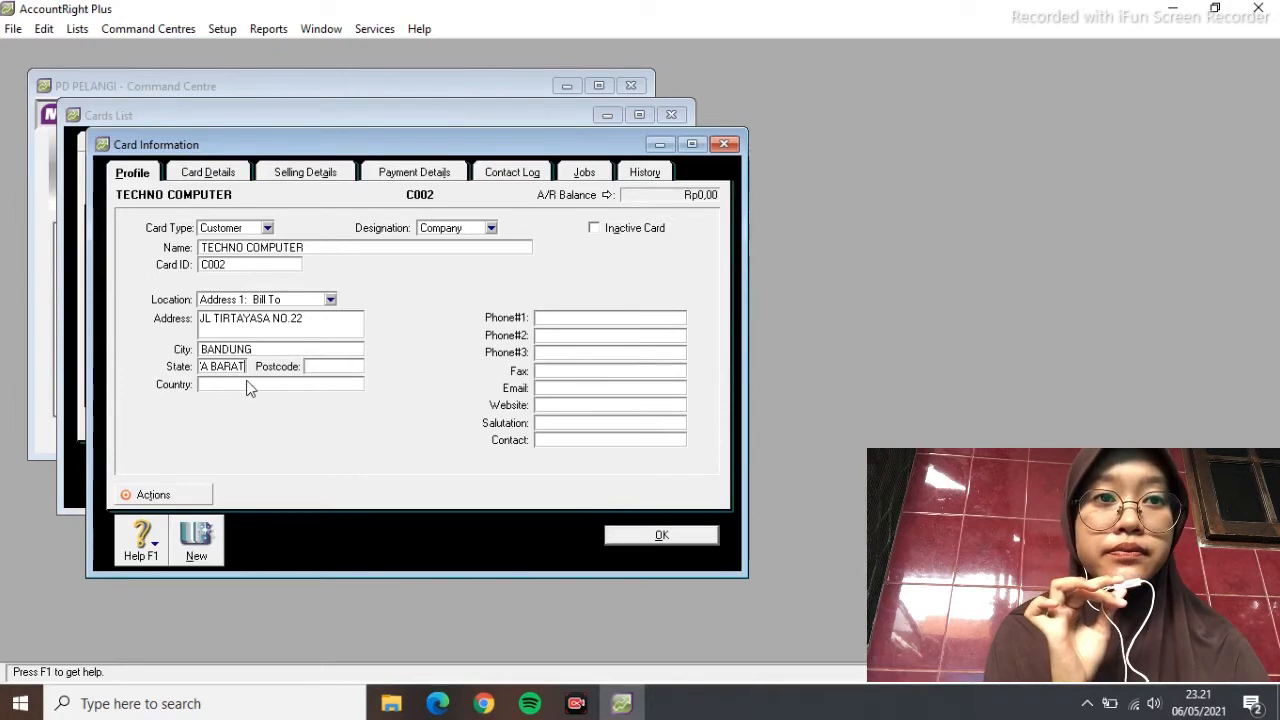
{"action": "left_click", "coordinate": [248, 384]}
{"action": "type", "text": "INDONESIA"}
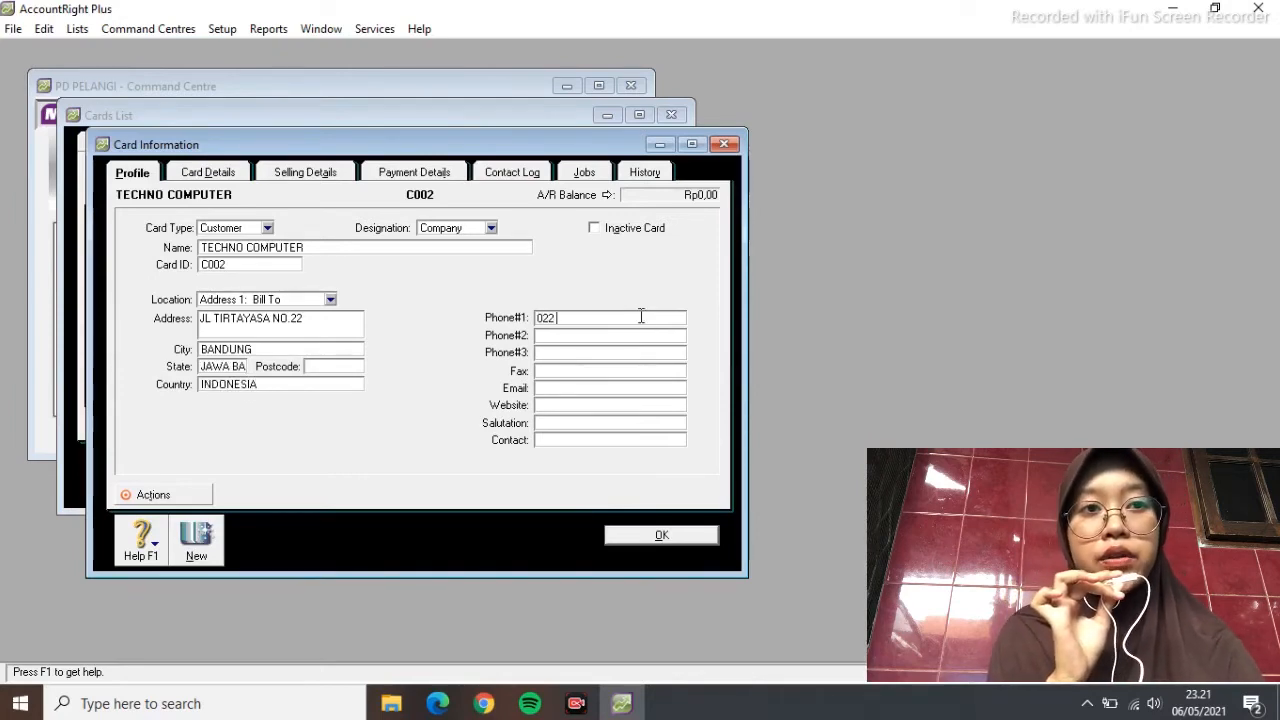
Save TECHNO COMPUTER, then add and save a TRANS COMPUTER customer card
{"action": "left_click", "coordinate": [688, 537]}
{"action": "left_click", "coordinate": [219, 486]}
{"action": "type", "text": "TRANS COMPUTER"}
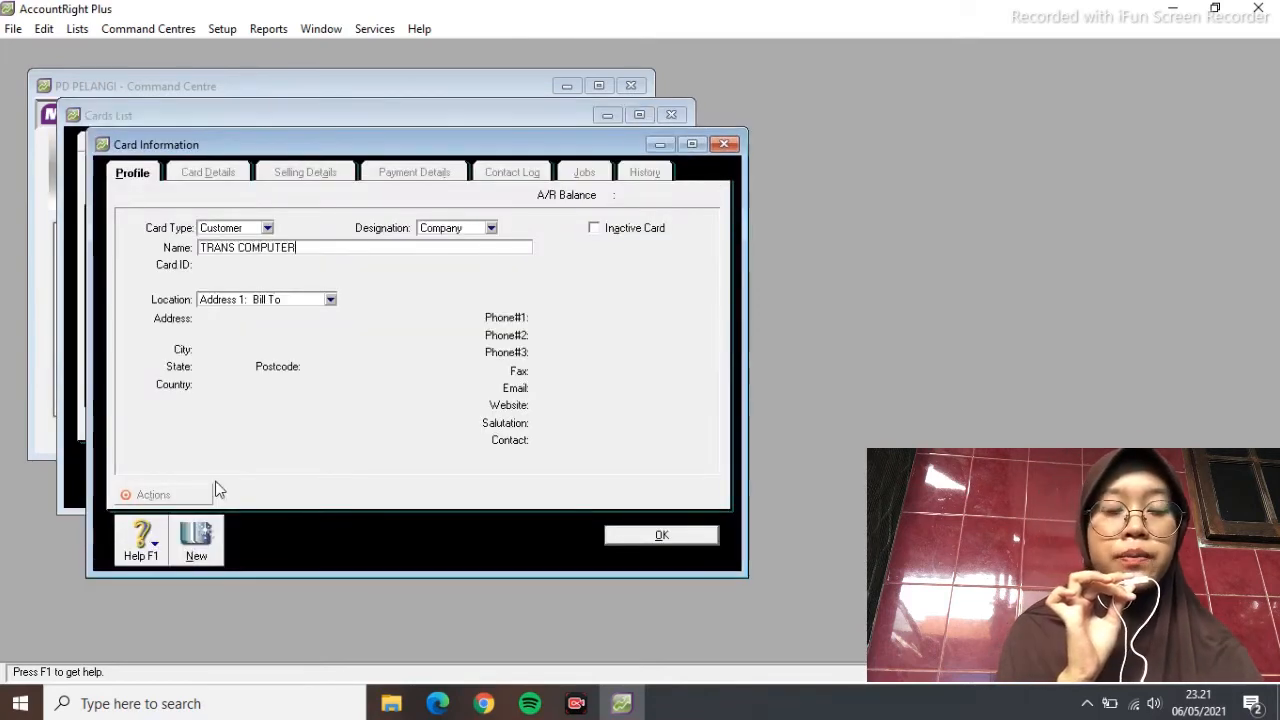
{"action": "key", "text": "Tab"}
{"action": "type", "text": "C00"}
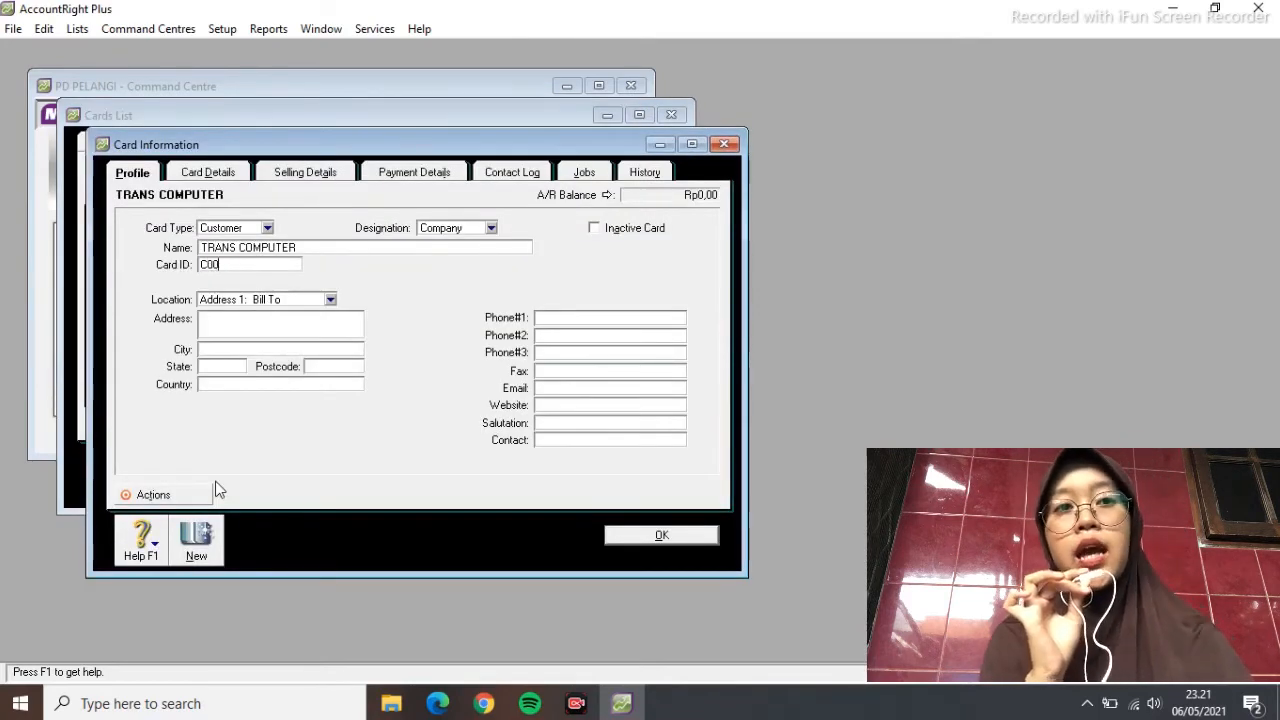
{"action": "left_click", "coordinate": [723, 145]}
Change TECHNO COMPUTER's card ID to C001 and save it
{"action": "double_click", "coordinate": [277, 230]}
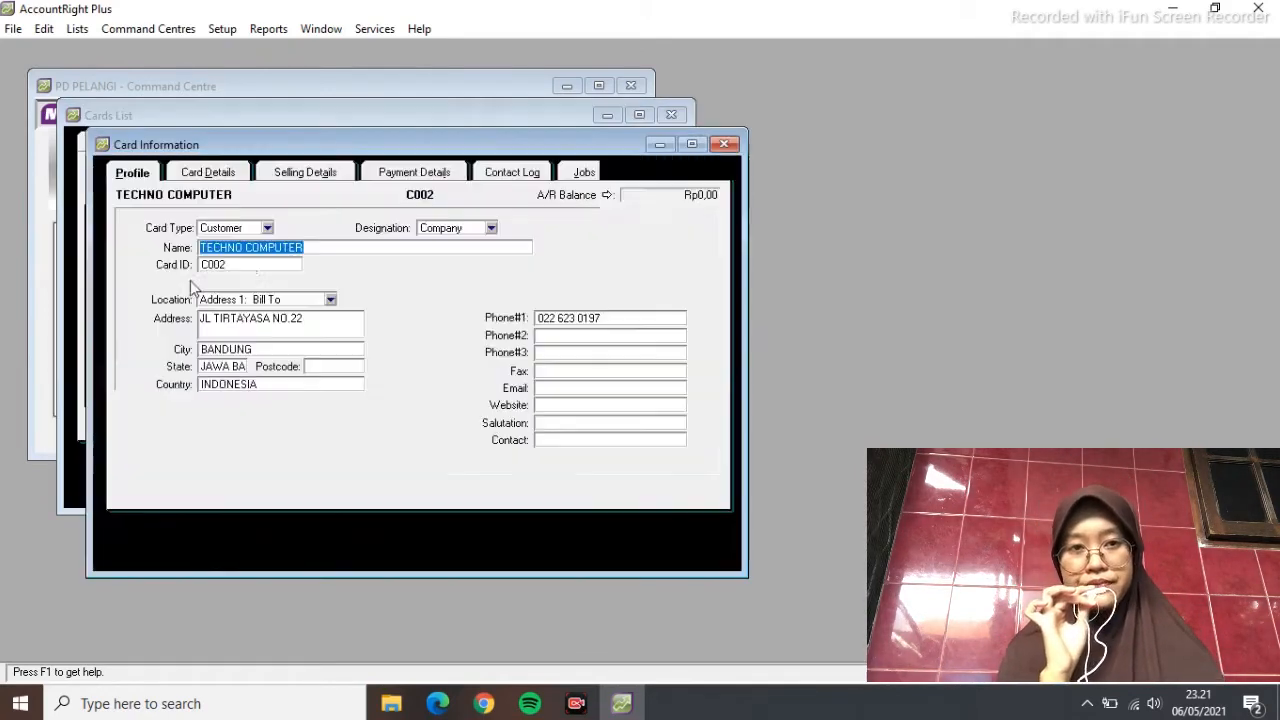
{"action": "left_click", "coordinate": [248, 264]}
{"action": "type", "text": "C001"}
{"action": "left_click", "coordinate": [630, 530]}
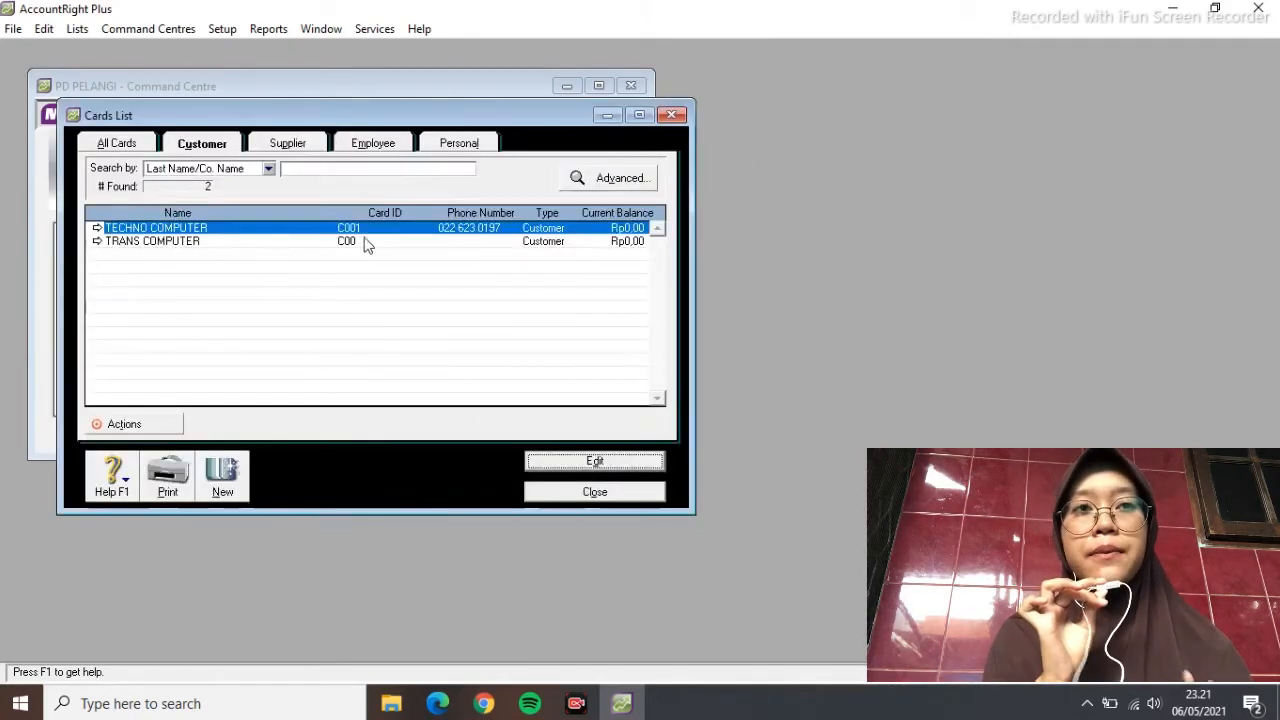
Set TRANS COMPUTER's card ID to C002 and enter its street address
{"action": "left_click", "coordinate": [363, 246]}
{"action": "left_click", "coordinate": [566, 462]}
{"action": "left_click", "coordinate": [252, 264]}
{"action": "type", "text": "C002"}
{"action": "key", "text": "Tab"}
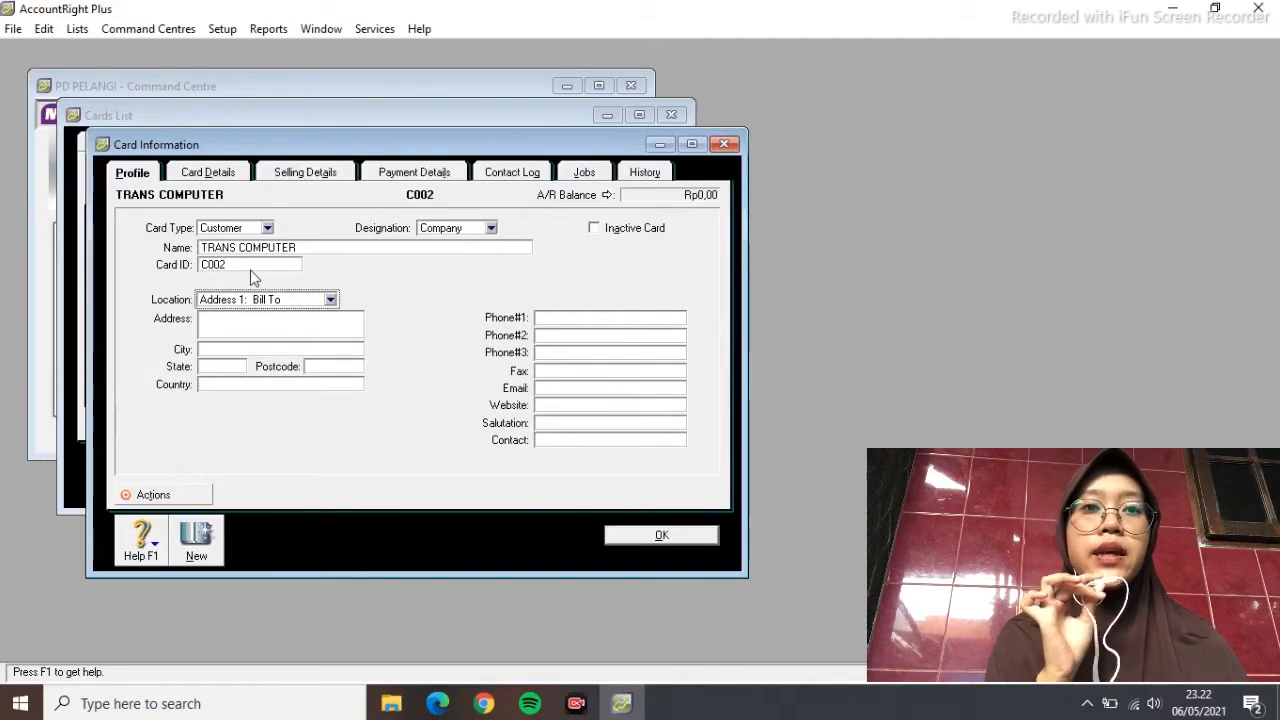
{"action": "key", "text": "Tab"}
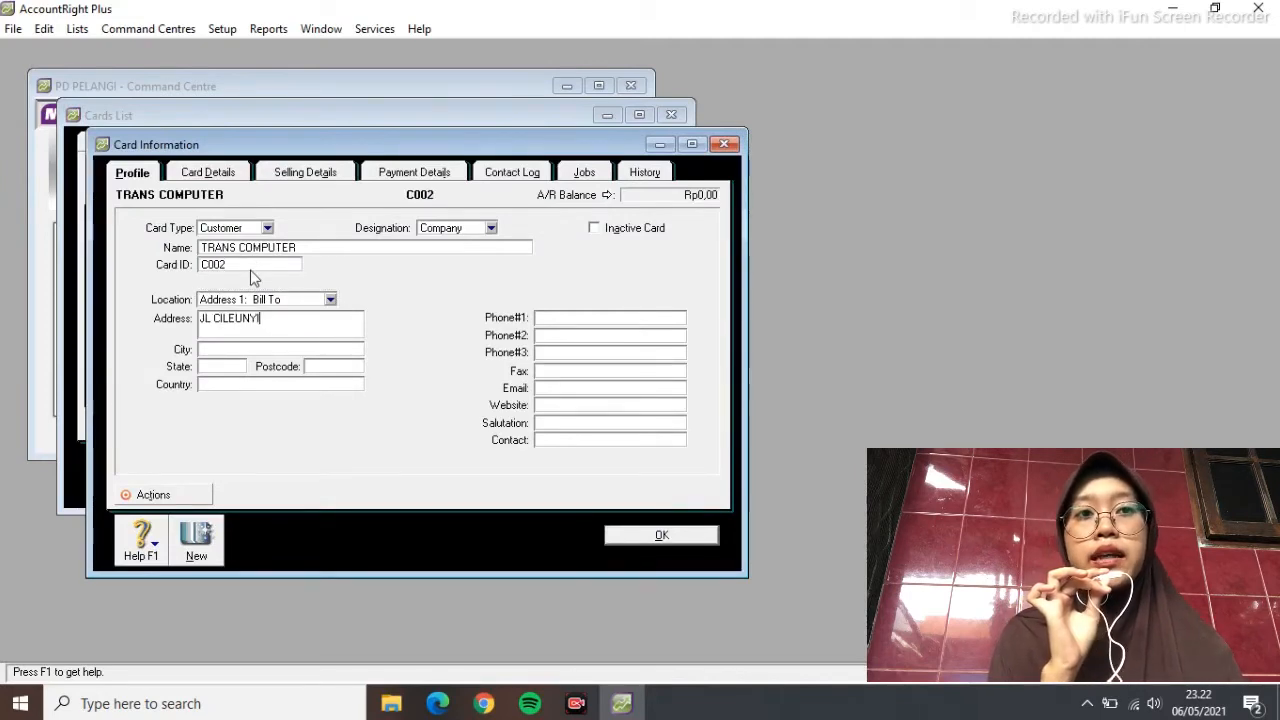
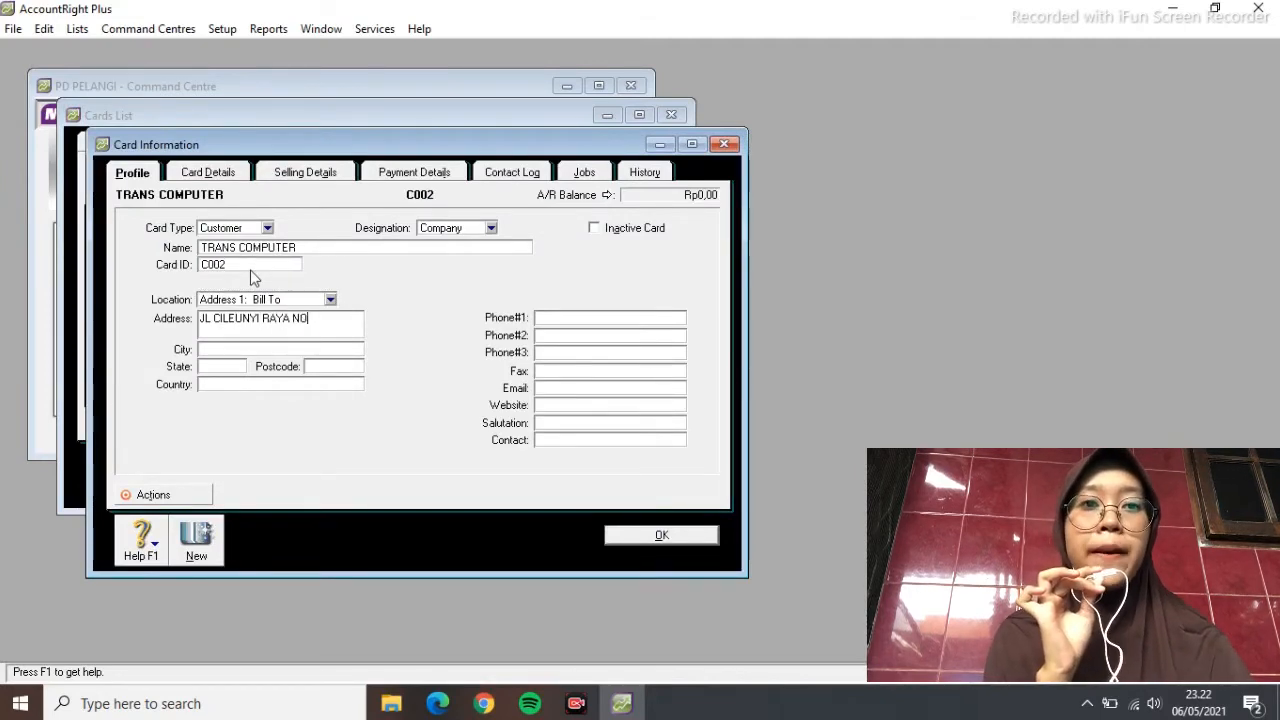
{"action": "key", "text": "Return"}
{"action": "key", "text": "Return"}
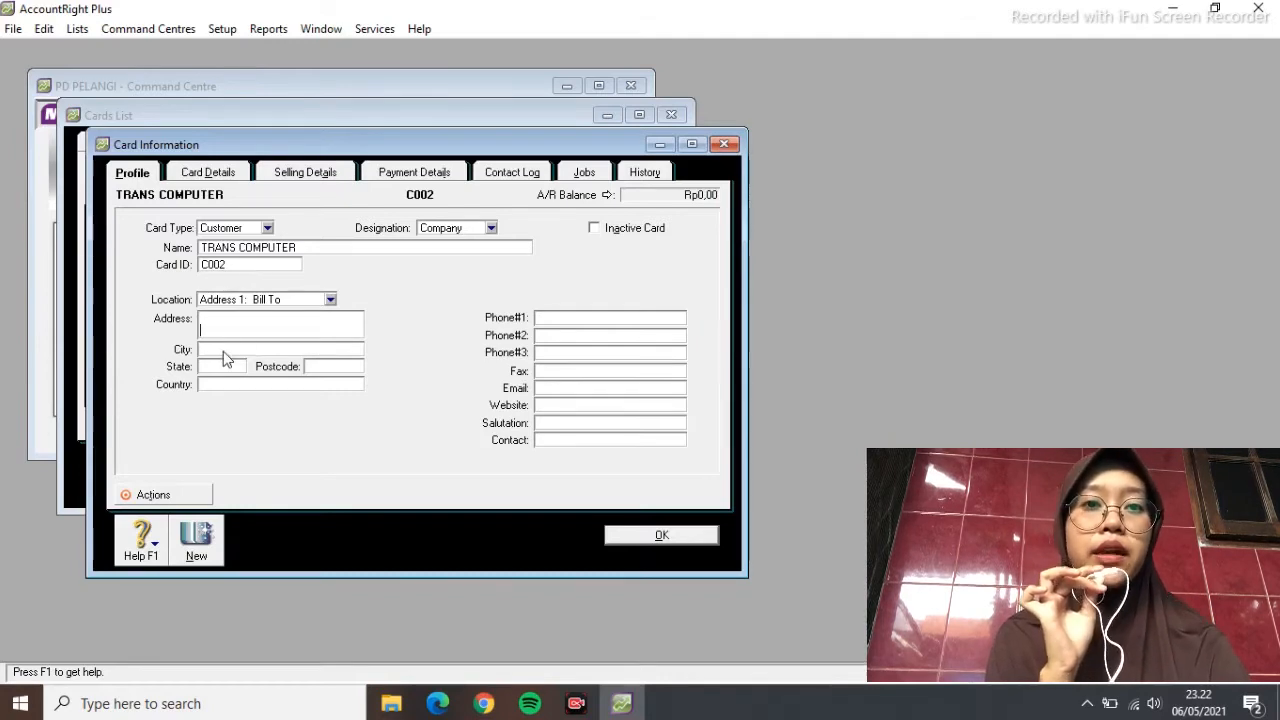
{"action": "key", "text": "BackSpace"}
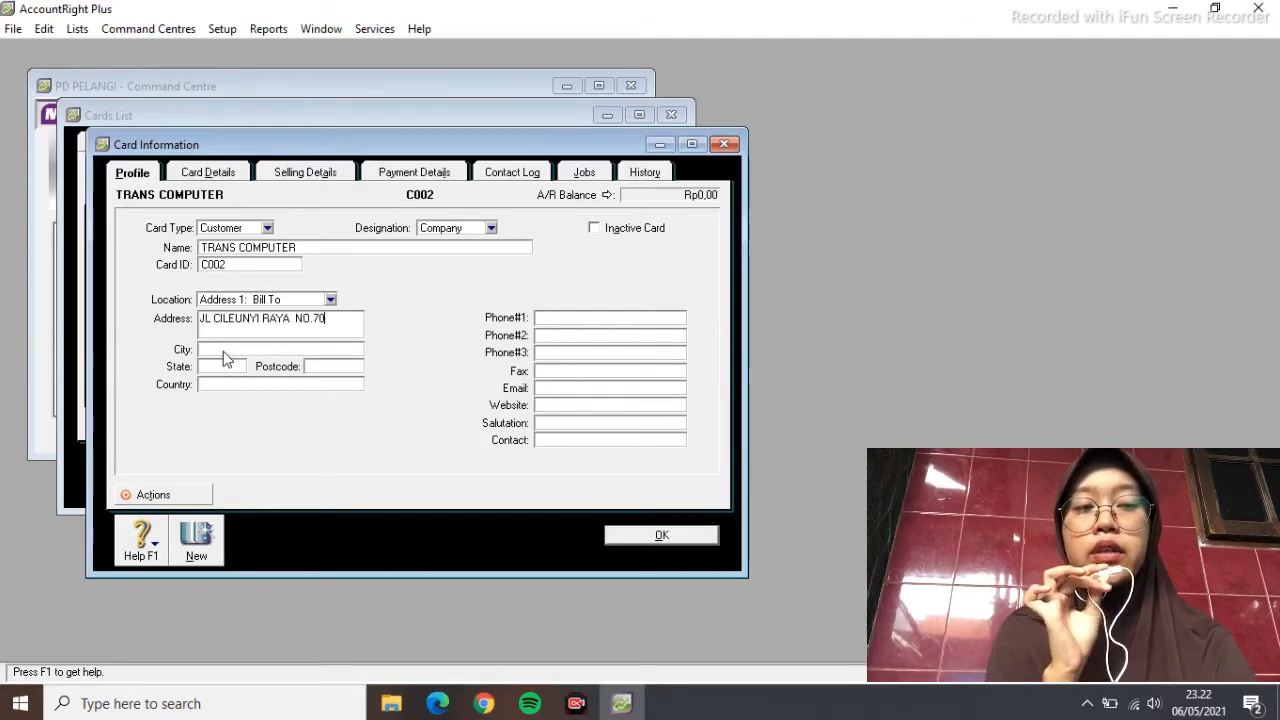
Add city BANDUNG, state JAWA BARAT, country INDONESIA and phone, save the card, and start a blank one
{"action": "left_click", "coordinate": [222, 349]}
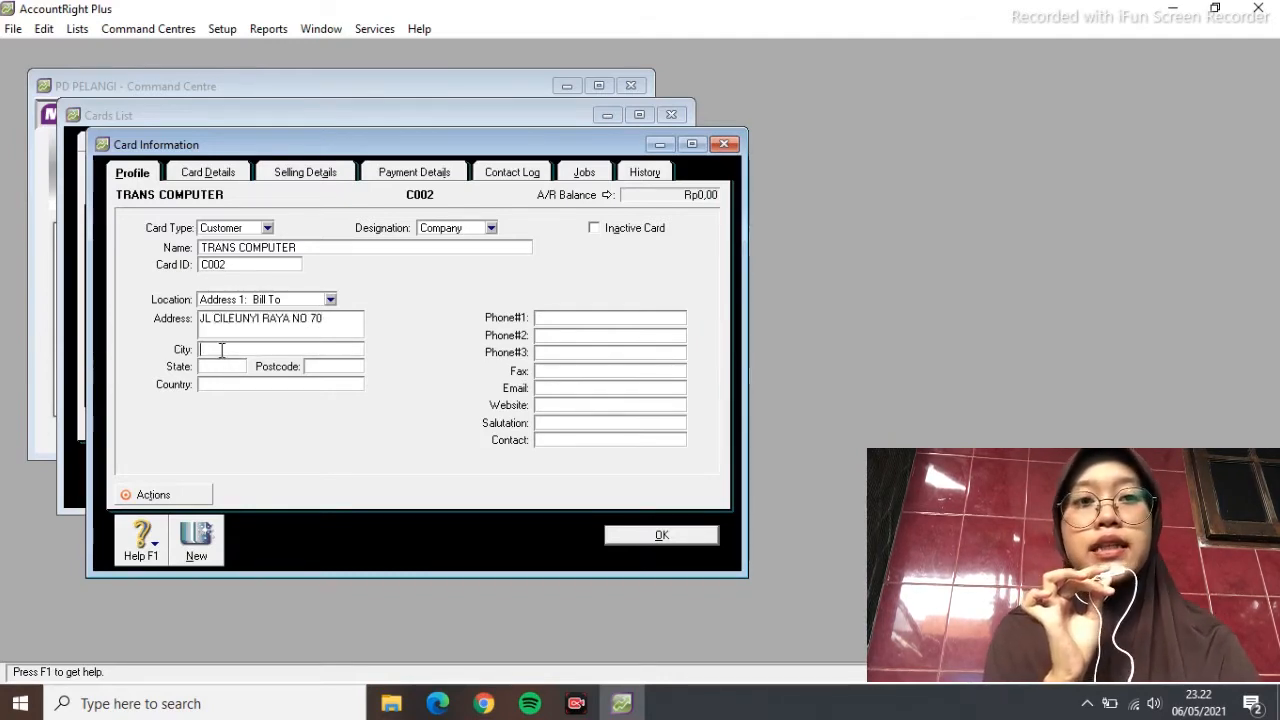
{"action": "type", "text": "BANDUNG"}
{"action": "left_click", "coordinate": [225, 366]}
{"action": "type", "text": "JAWA BARAT"}
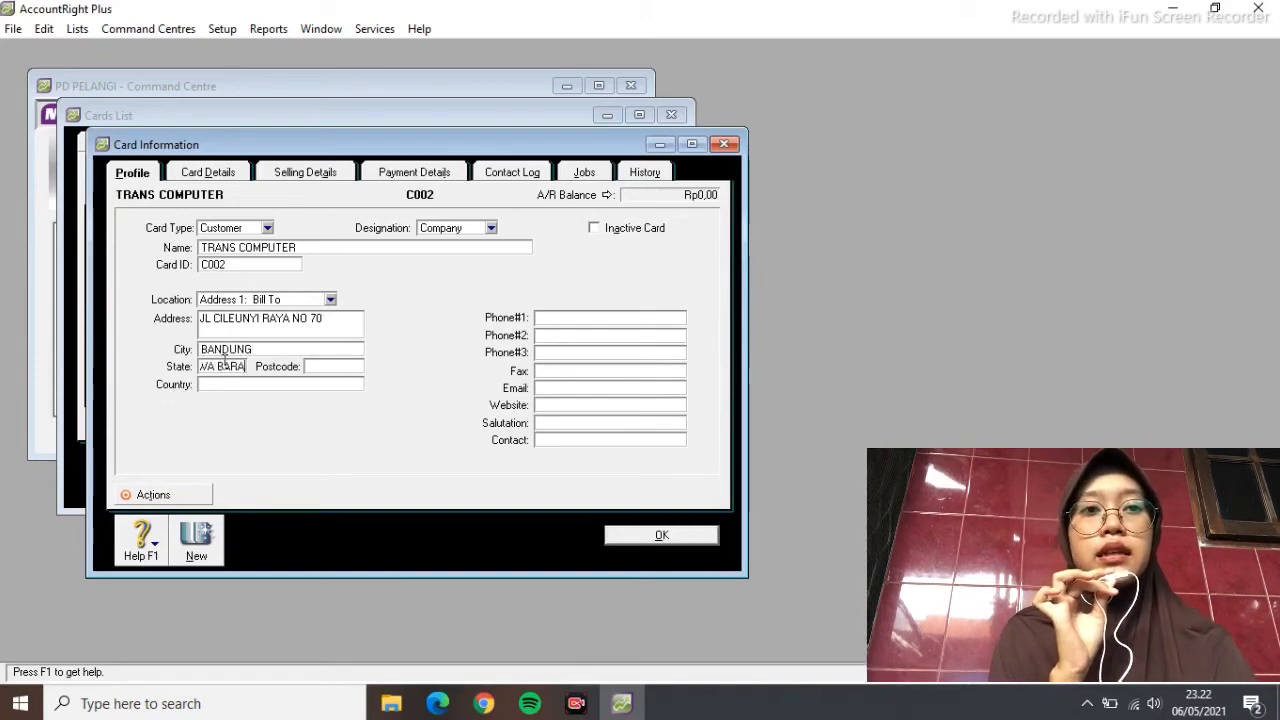
{"action": "key", "text": "Tab"}
{"action": "type", "text": "INDONESIA"}
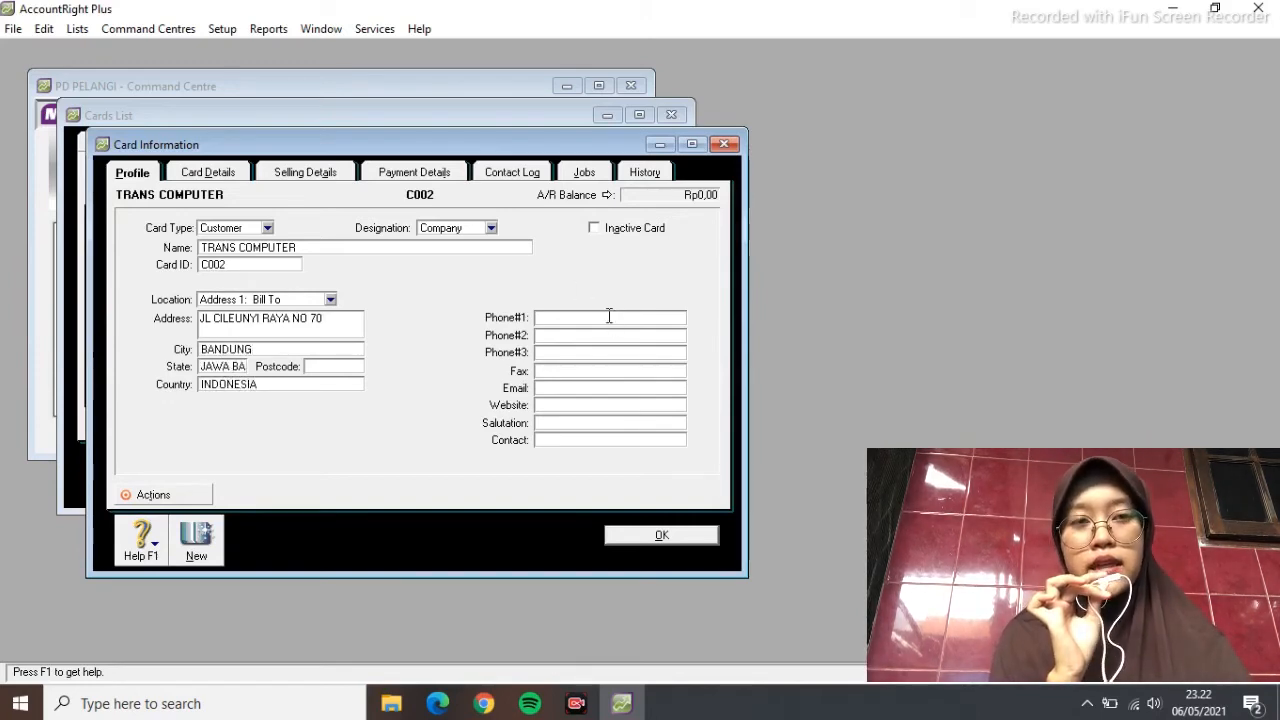
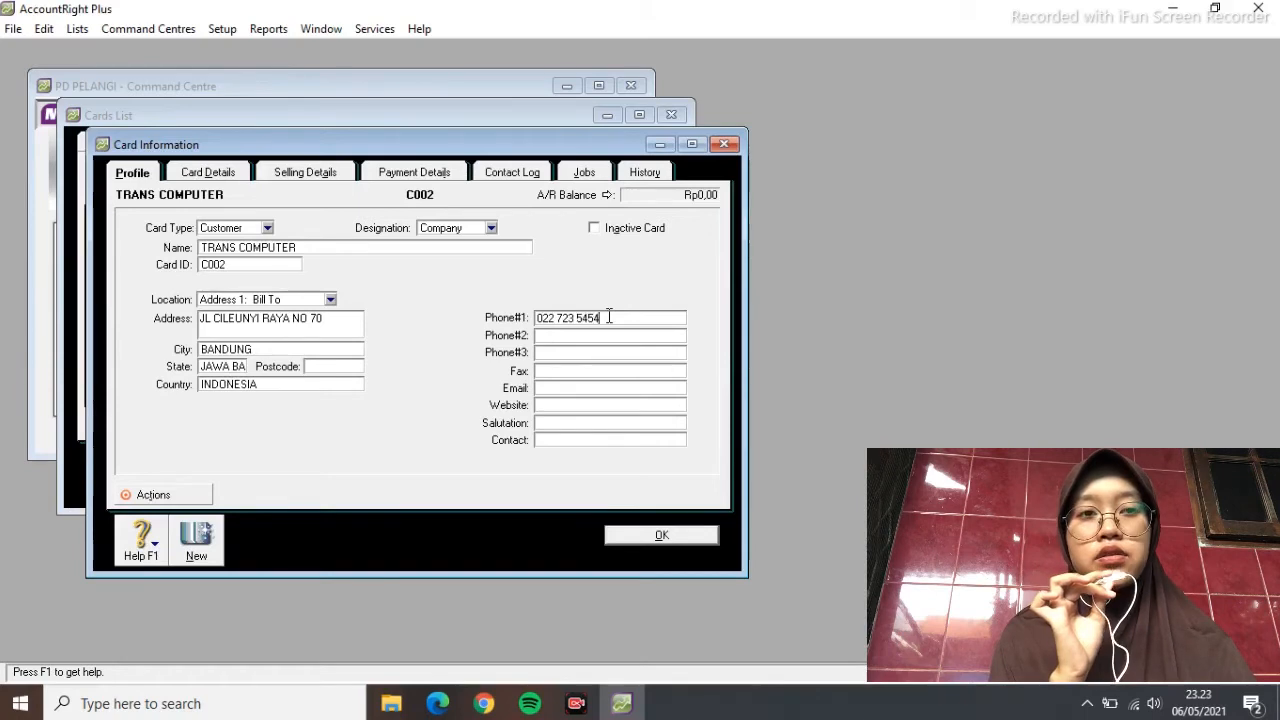
{"action": "left_click", "coordinate": [661, 534]}
{"action": "left_click", "coordinate": [214, 474]}
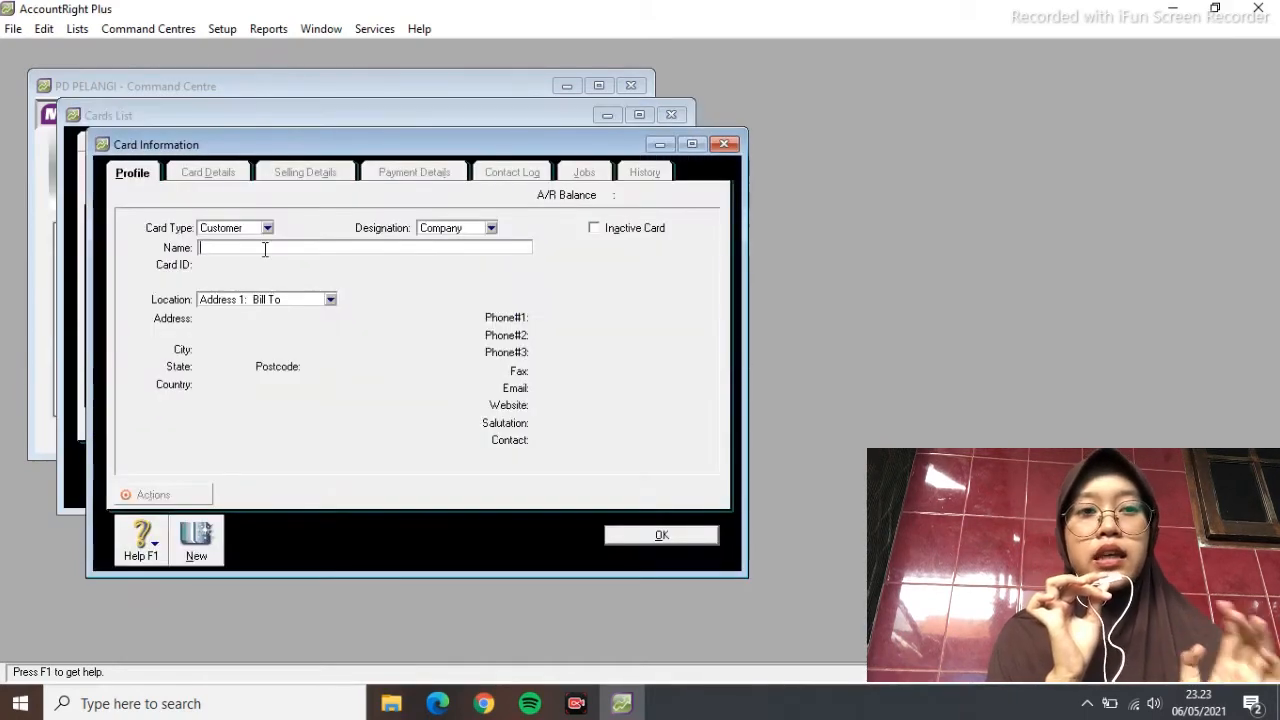
Complete customer card C003 for MEGA COMPUTER with its Bandung address and phone, and save it
{"action": "type", "text": "MEGA COMPUTER"}
{"action": "key", "text": "Tab"}
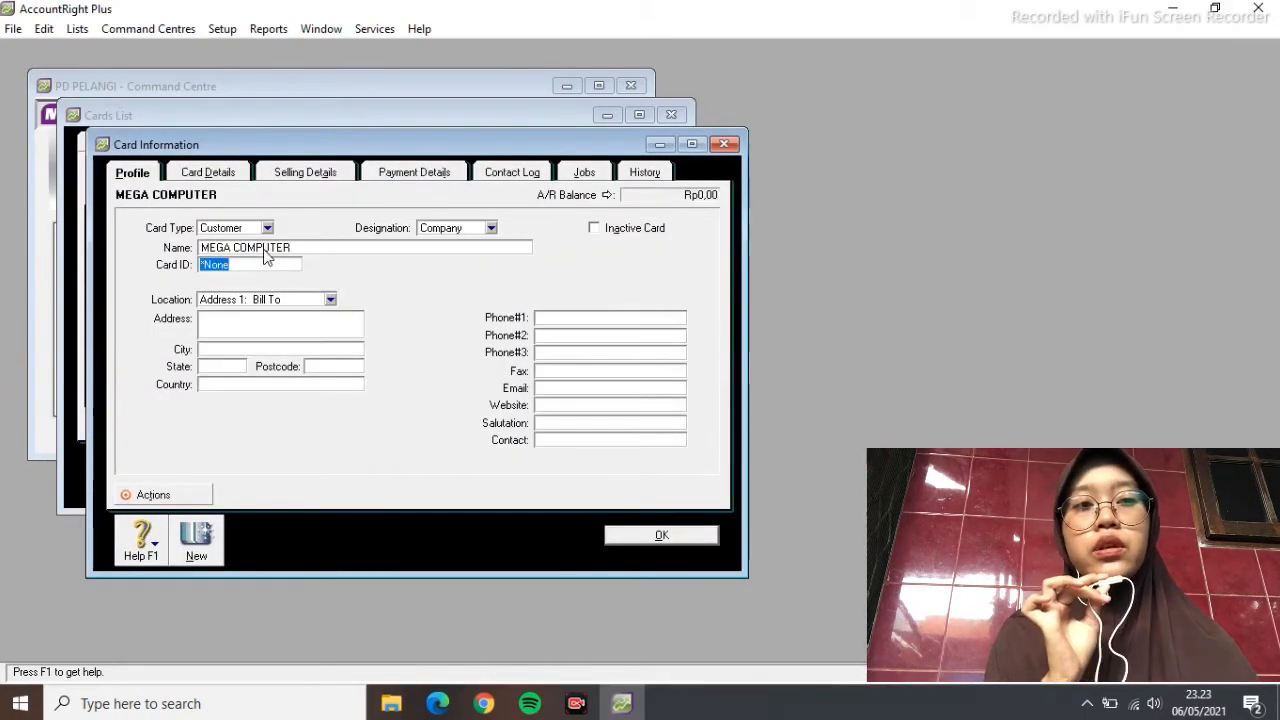
{"action": "left_click", "coordinate": [262, 323]}
{"action": "left_click", "coordinate": [270, 334]}
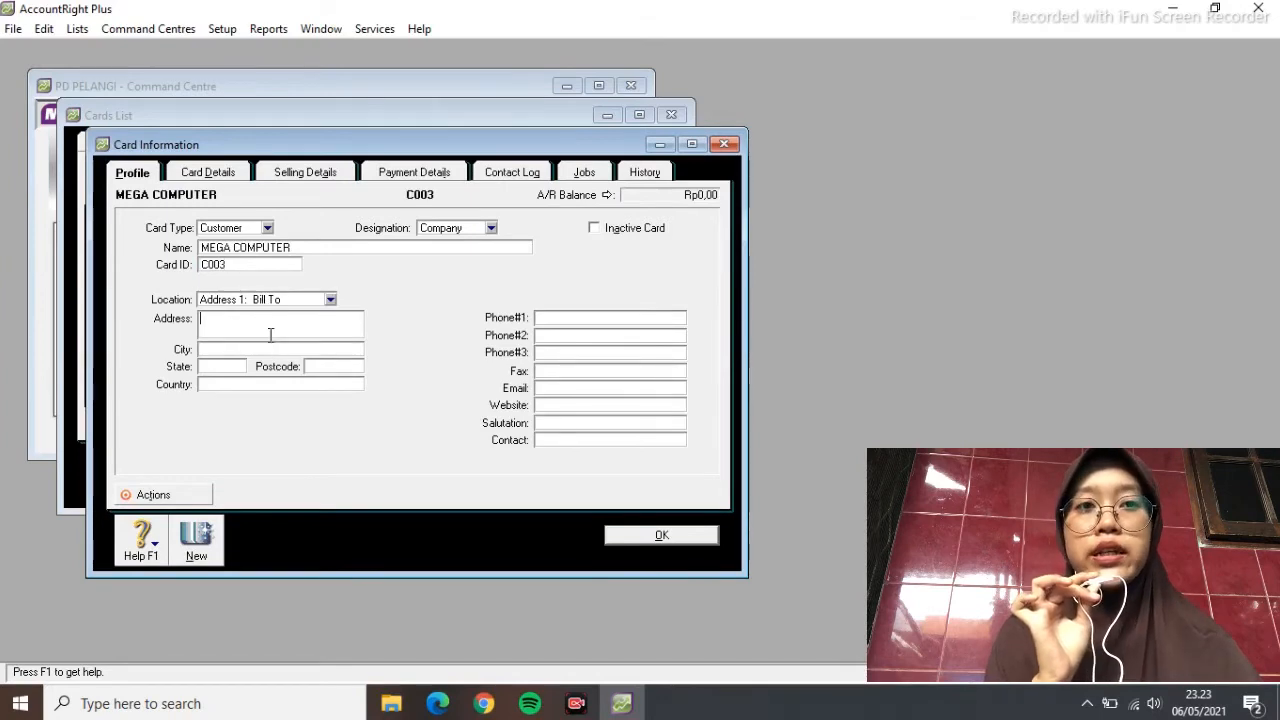
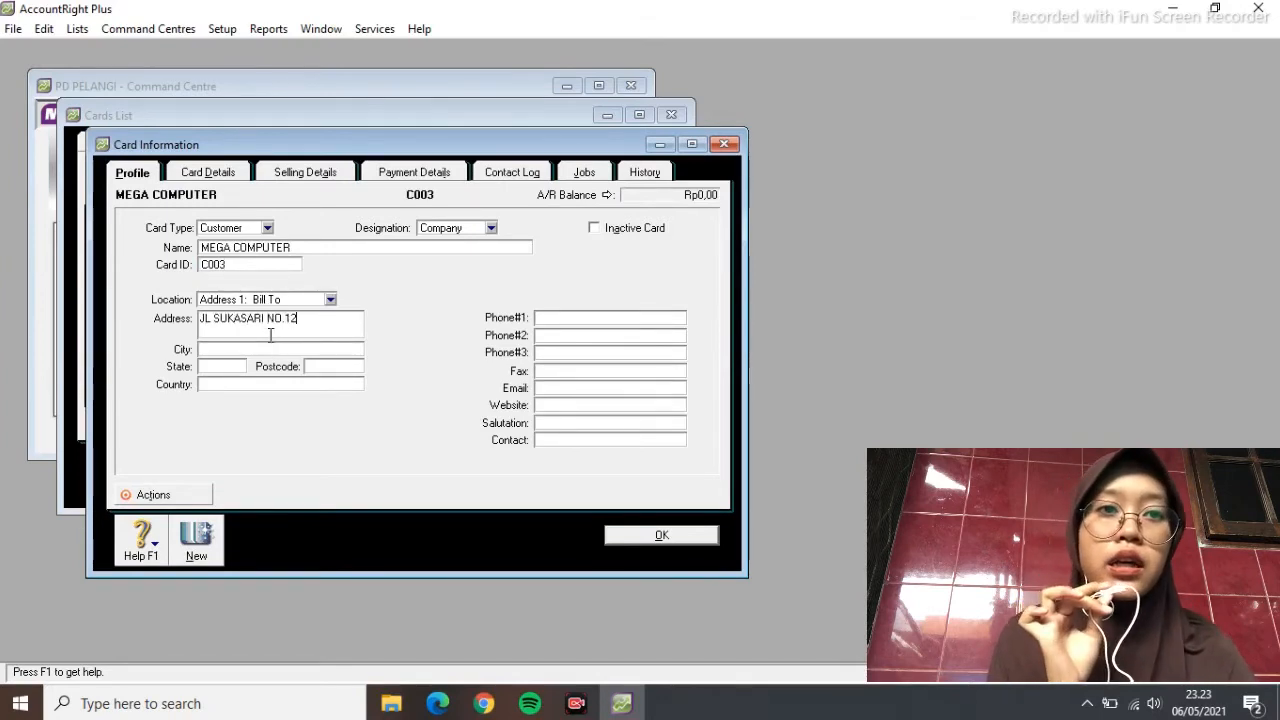
{"action": "left_click", "coordinate": [223, 351]}
{"action": "type", "text": "BANDUNG"}
{"action": "key", "text": "Tab"}
{"action": "type", "text": "JAWA BA"}
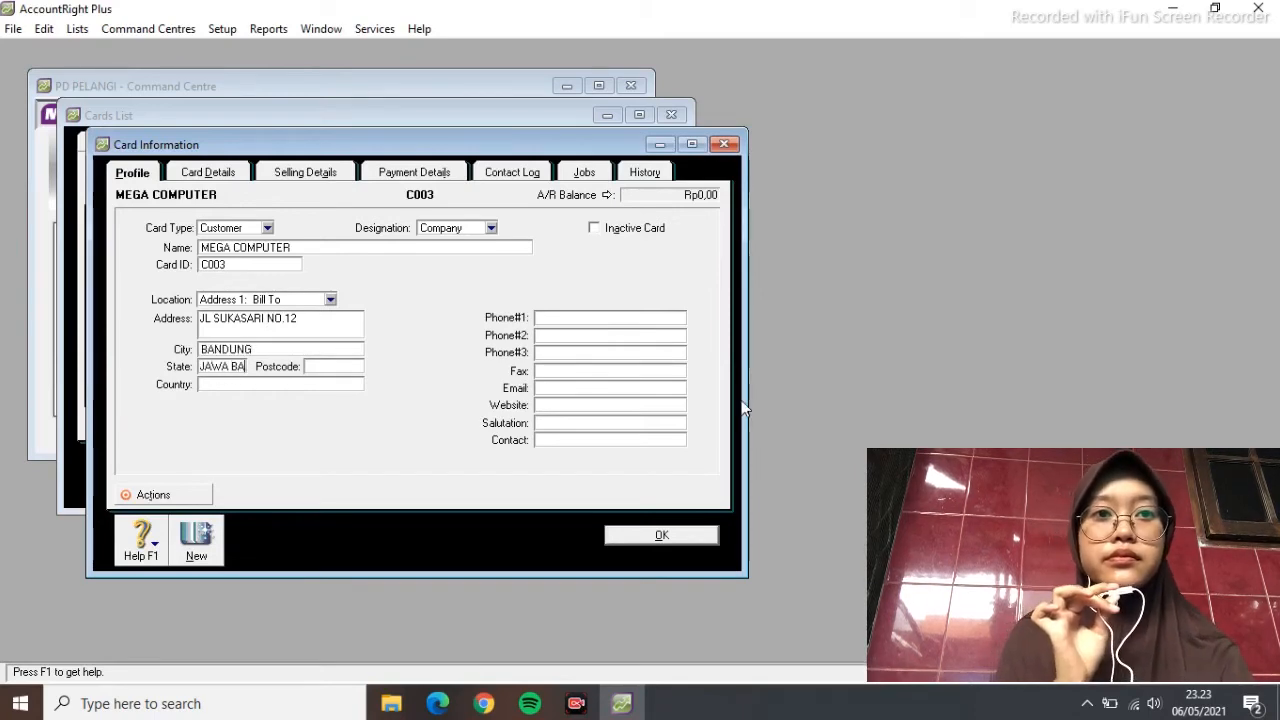
{"action": "key", "text": "Tab"}
{"action": "type", "text": "INDONE"}
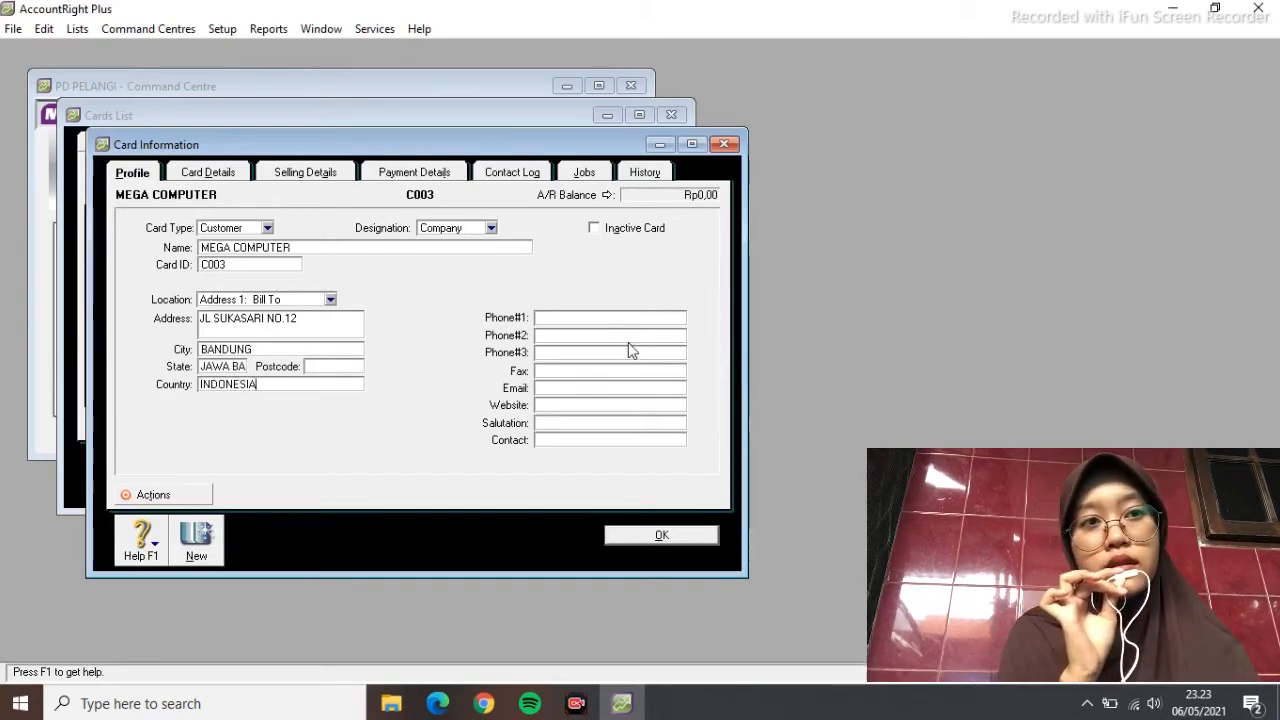
{"action": "left_click", "coordinate": [572, 319]}
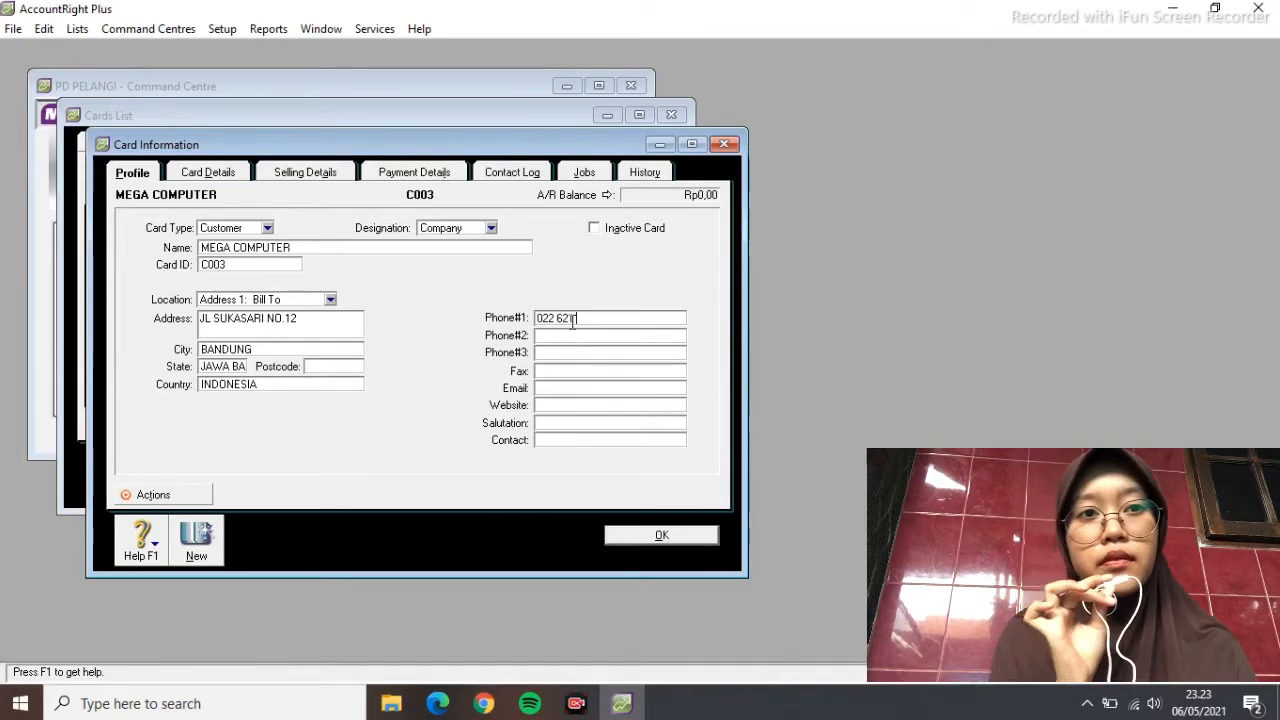
{"action": "left_click", "coordinate": [690, 533]}
Create customer card C004 for PRIMA COMPUTER with its Bandung, Jawa Barat, Indonesia address and phone
{"action": "left_click", "coordinate": [214, 476]}
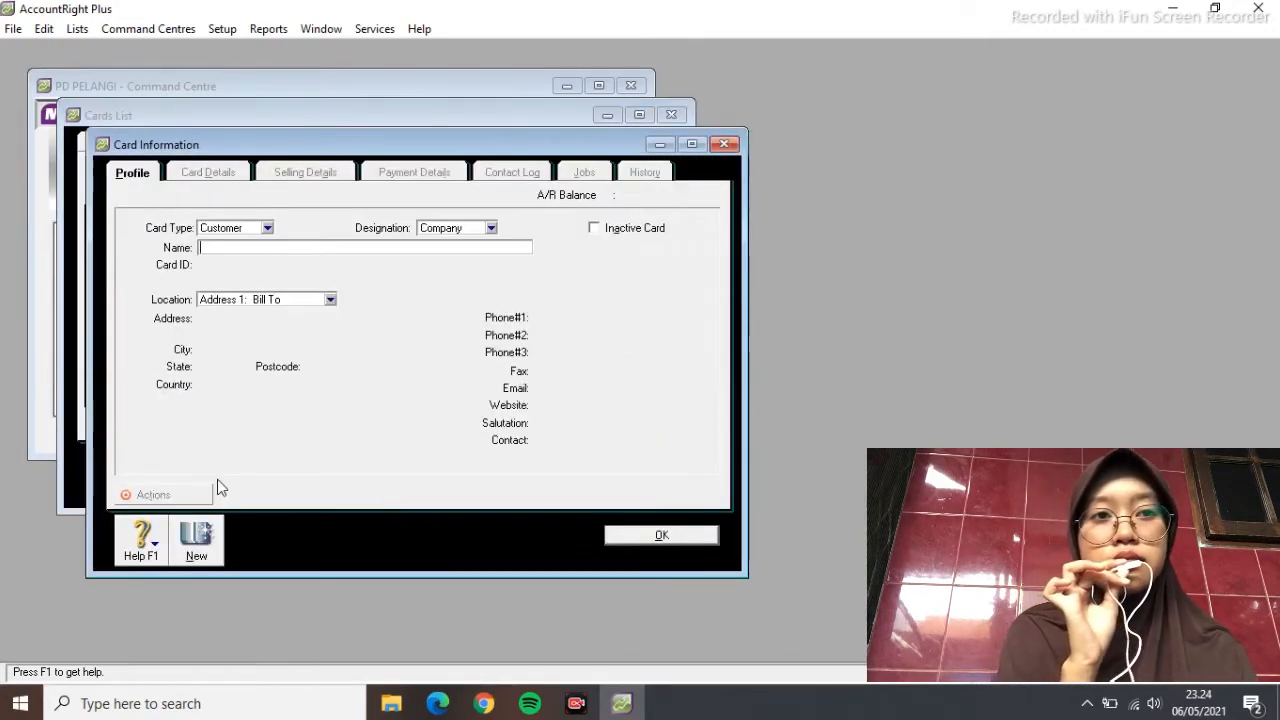
{"action": "type", "text": "PRIMA COMPUTER"}
{"action": "key", "text": "Tab"}
{"action": "type", "text": "C004"}
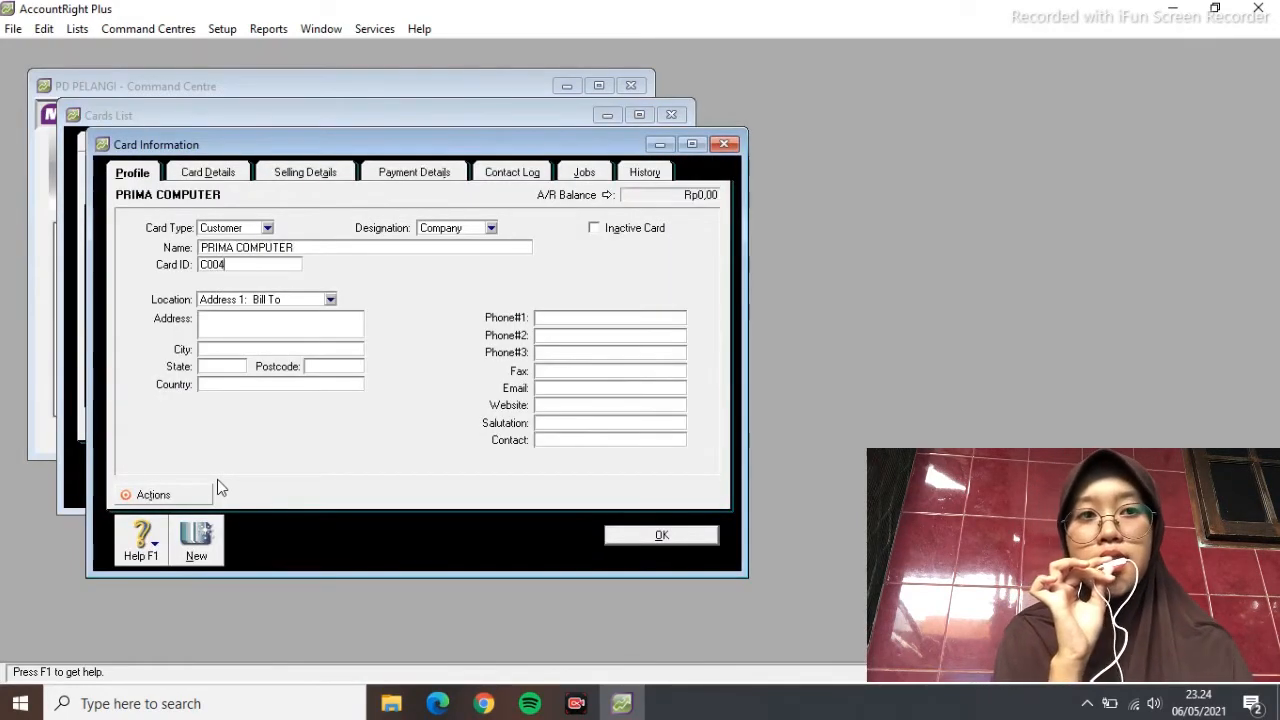
{"action": "key", "text": "Tab"}
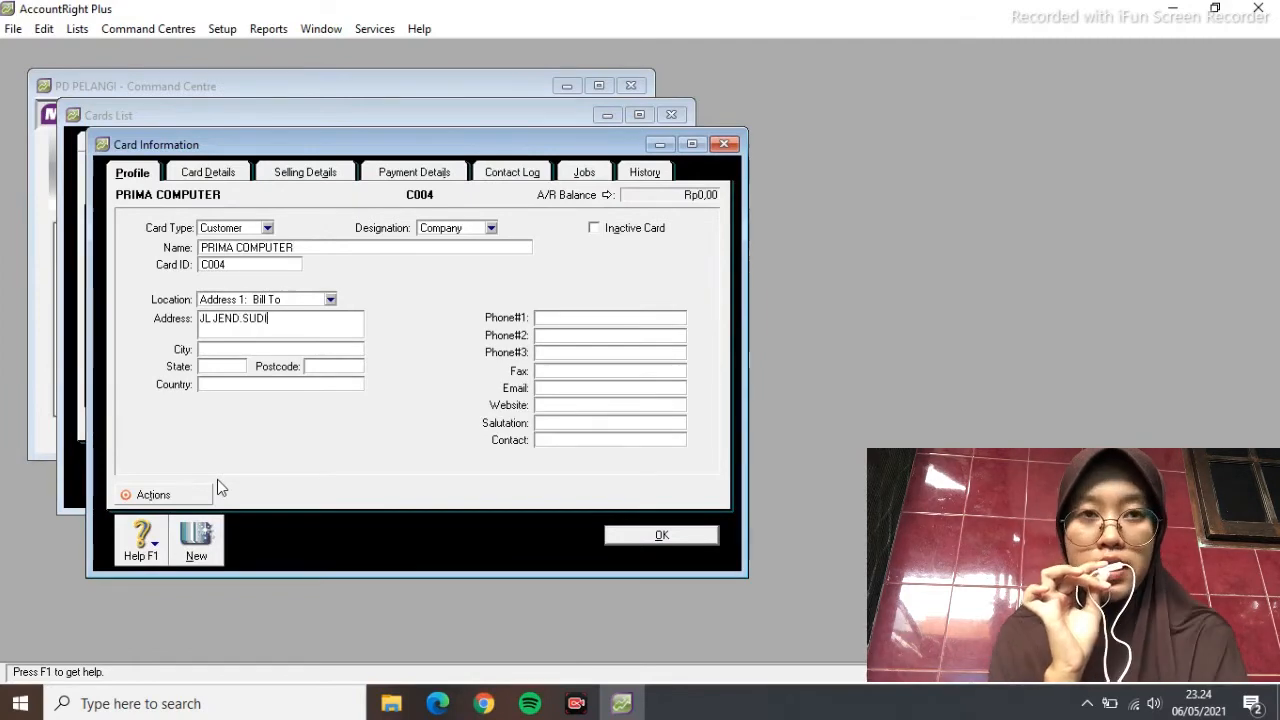
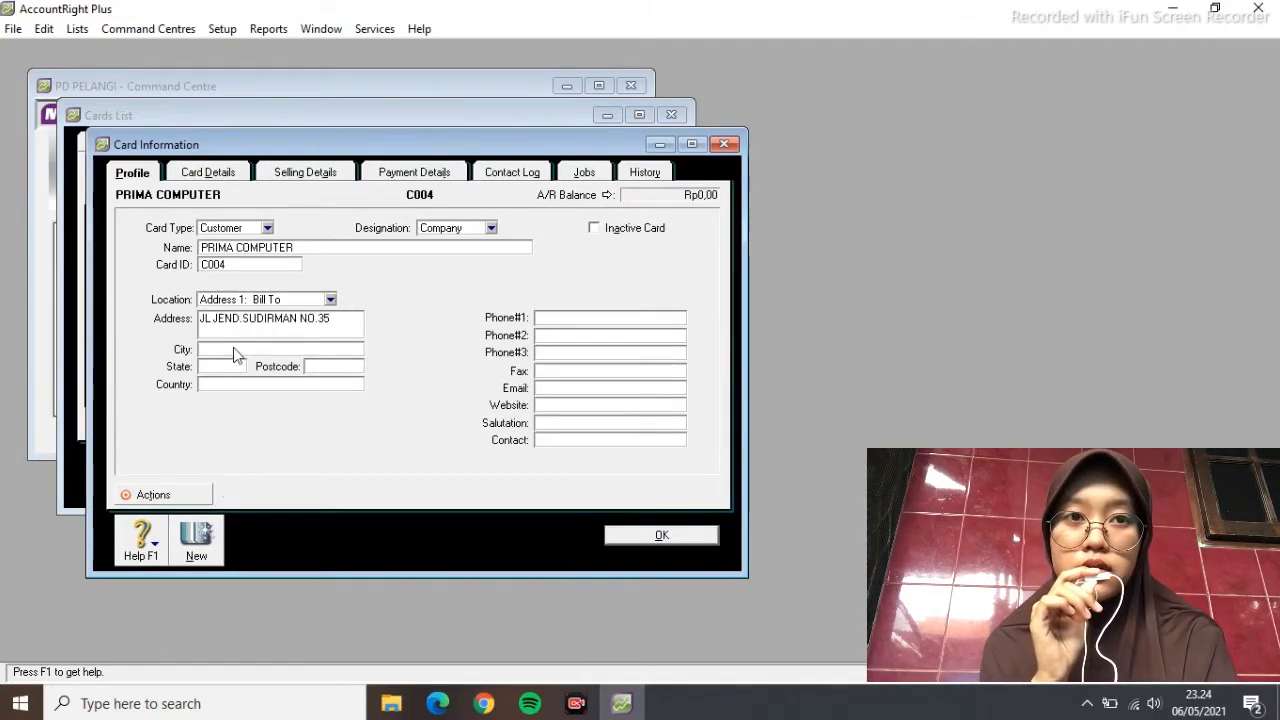
{"action": "left_click", "coordinate": [235, 349]}
{"action": "type", "text": "BANDUNG"}
{"action": "key", "text": "Tab"}
{"action": "type", "text": "JAWA BARAT"}
{"action": "key", "text": "Tab"}
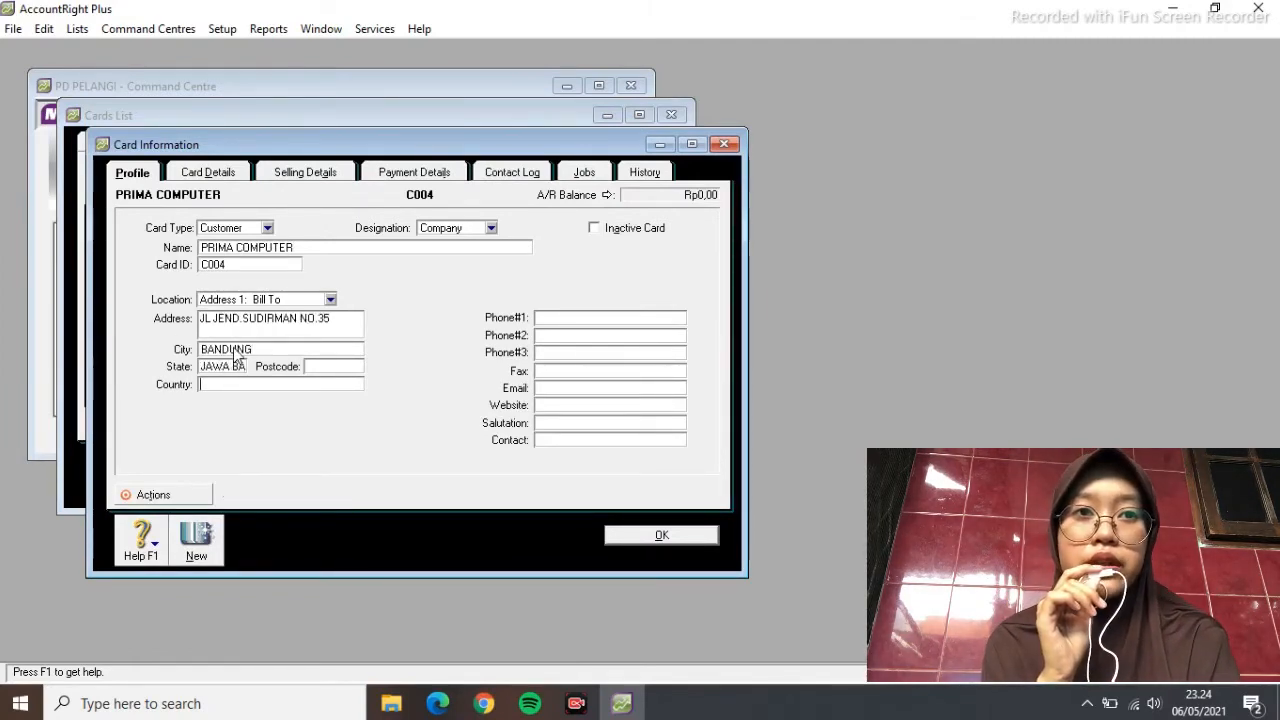
{"action": "type", "text": "INDONESIA"}
{"action": "left_click", "coordinate": [578, 318]}
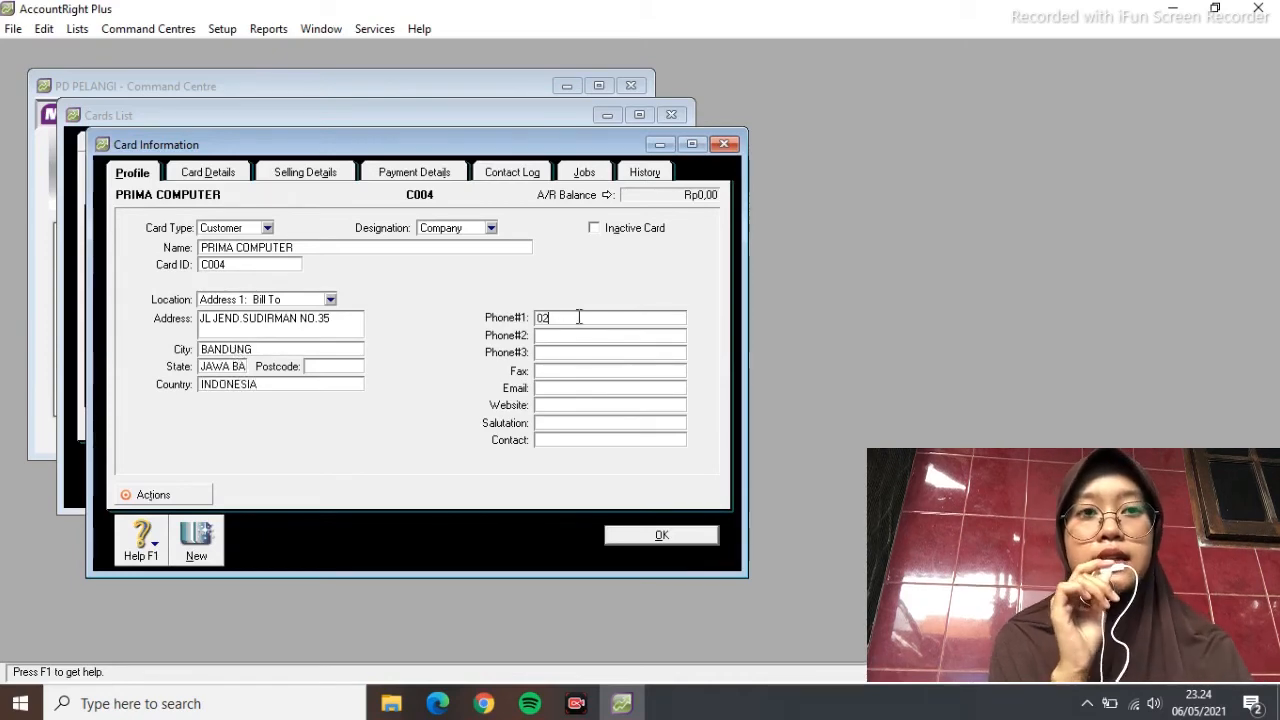
{"action": "left_click", "coordinate": [700, 540]}
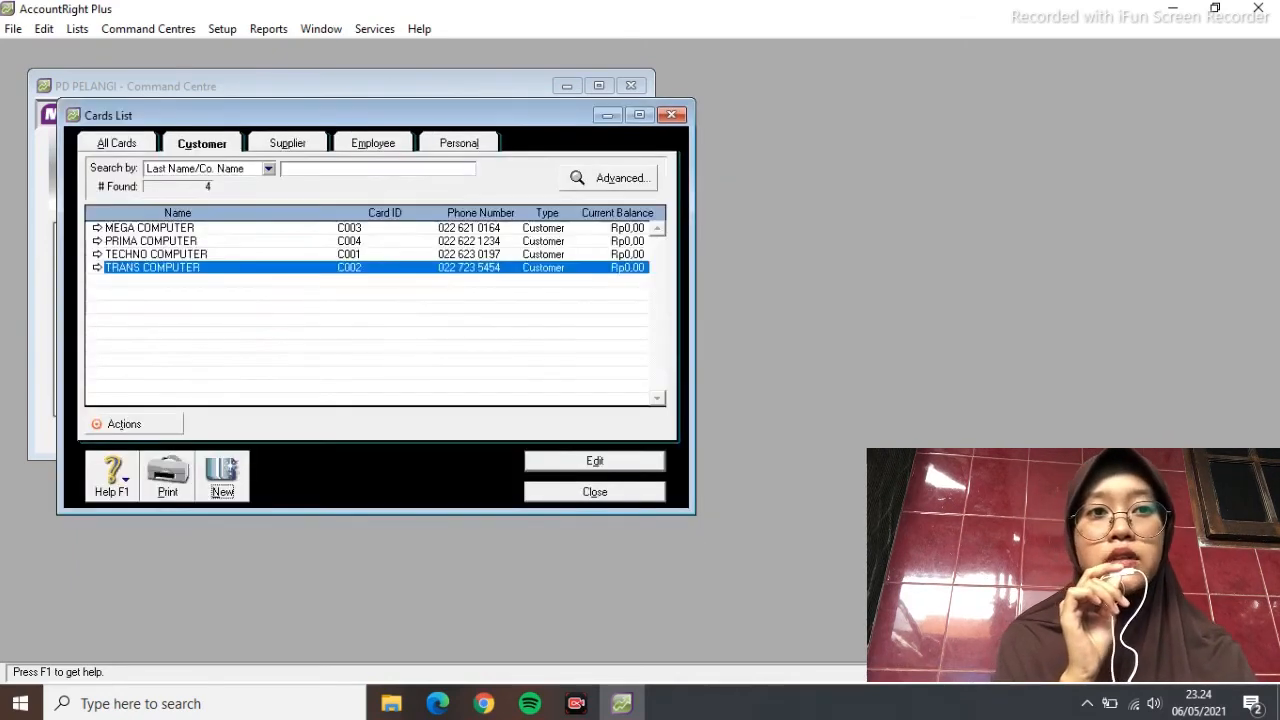
Switch to supplier cards and start a new card PT MAKMUR JAYA with Card ID S001
{"action": "left_click", "coordinate": [290, 143]}
{"action": "left_click", "coordinate": [222, 476]}
{"action": "type", "text": "P"}
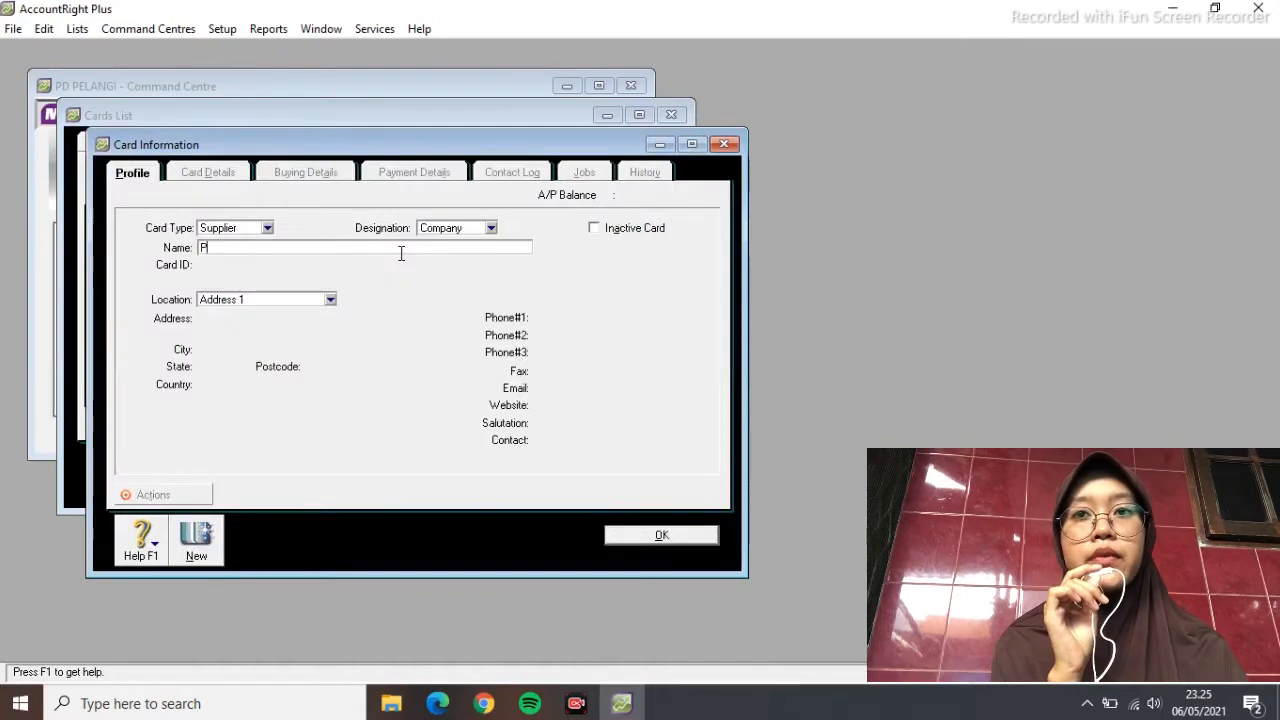
{"action": "type", "text": "T MAKMUR JAYA"}
{"action": "key", "text": "Tab"}
{"action": "type", "text": "S001"}
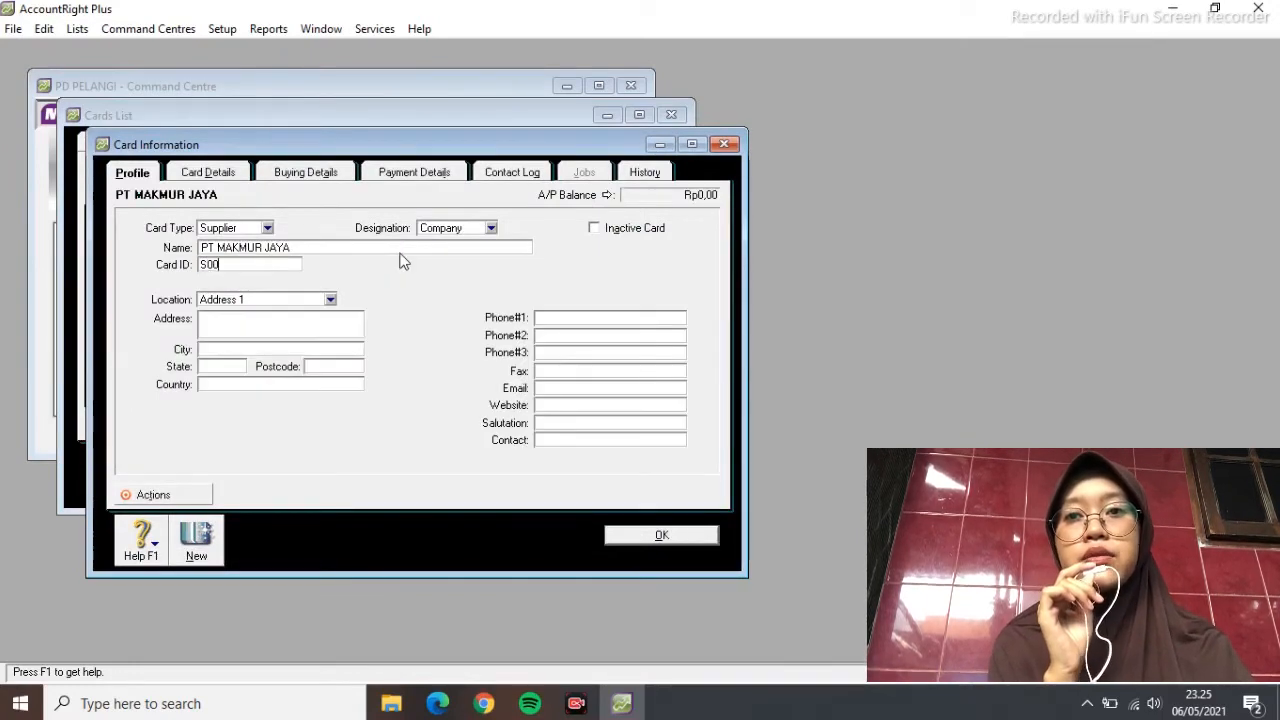
{"action": "key", "text": "Tab"}
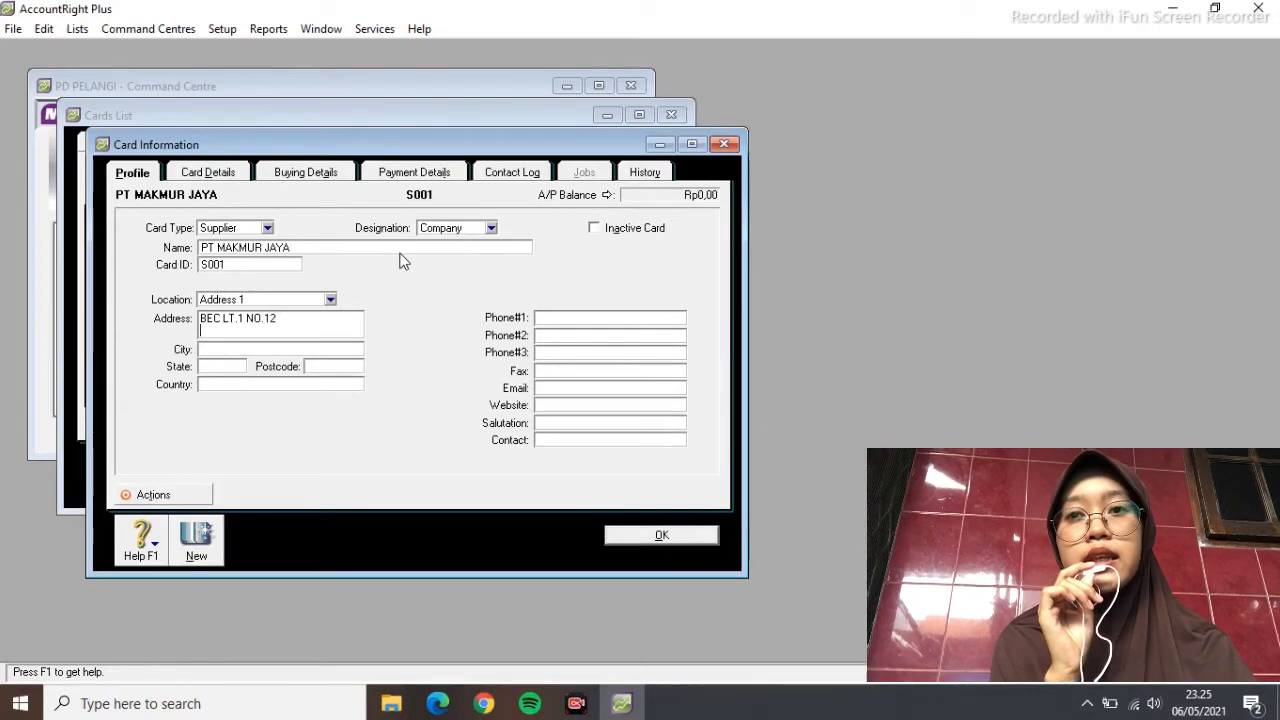
Fill in its Bandung, Jawa Barat, Indonesia address and phone, and save the card
{"action": "left_click", "coordinate": [242, 349]}
{"action": "type", "text": "BANDUNG"}
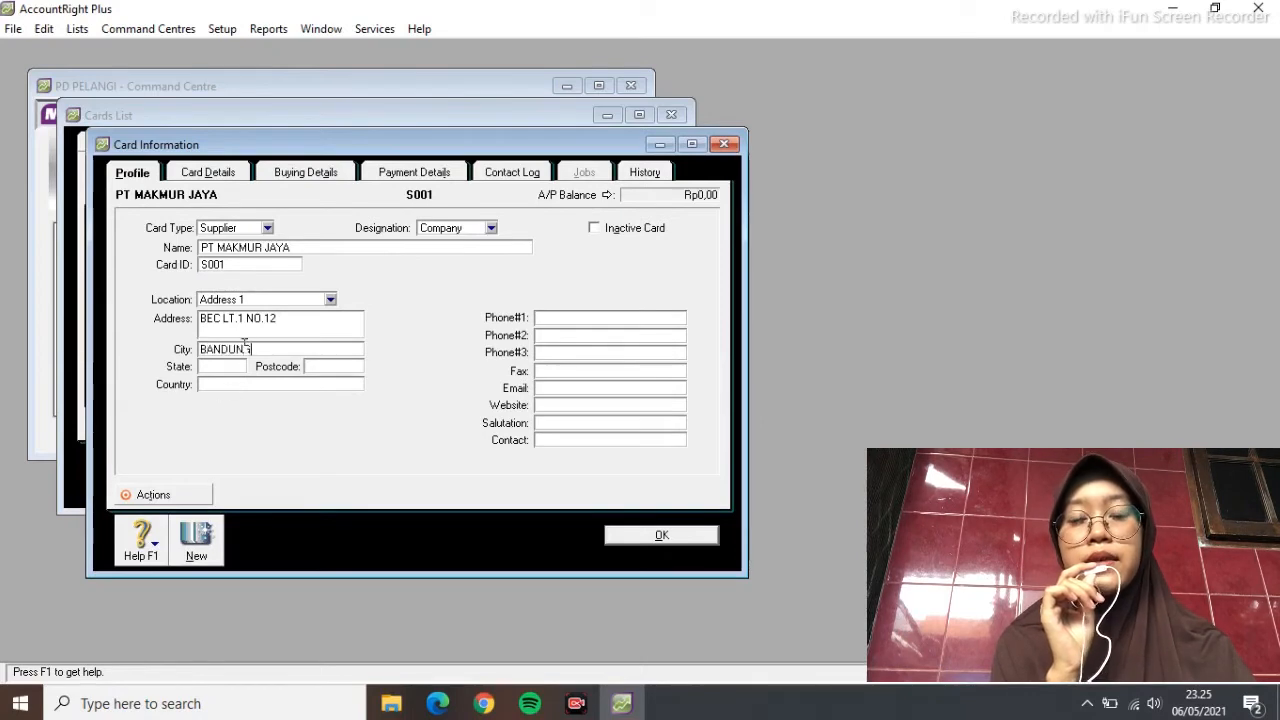
{"action": "key", "text": "Tab"}
{"action": "key", "text": "Tab"}
{"action": "left_click", "coordinate": [230, 366]}
{"action": "type", "text": "JAWA BARAT"}
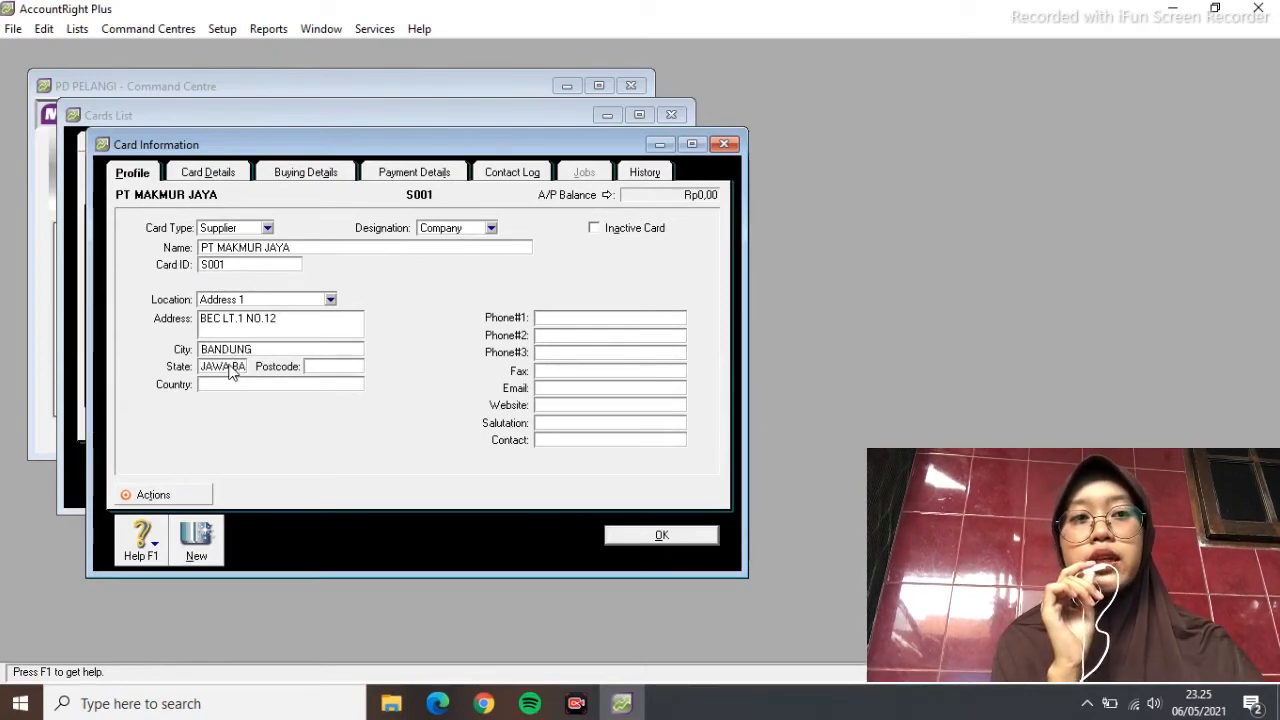
{"action": "key", "text": "Tab"}
{"action": "type", "text": "INDONESIA"}
{"action": "left_click", "coordinate": [563, 318]}
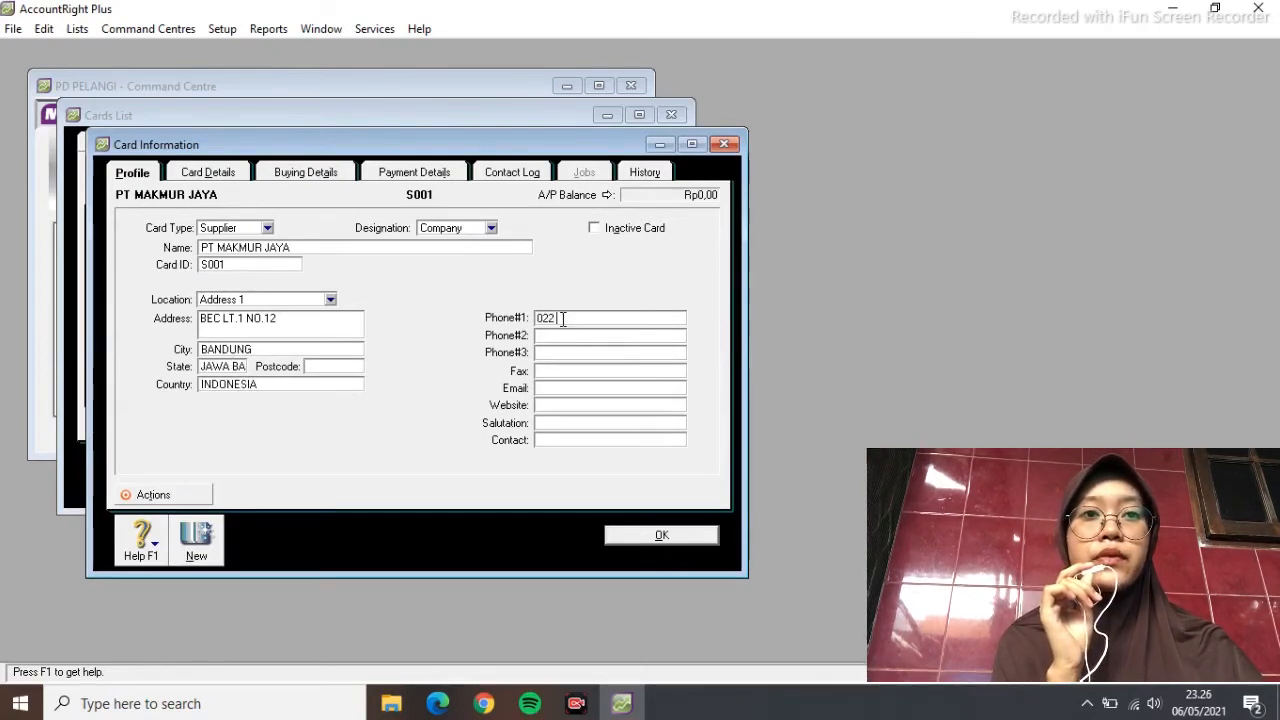
{"action": "left_click", "coordinate": [698, 540]}
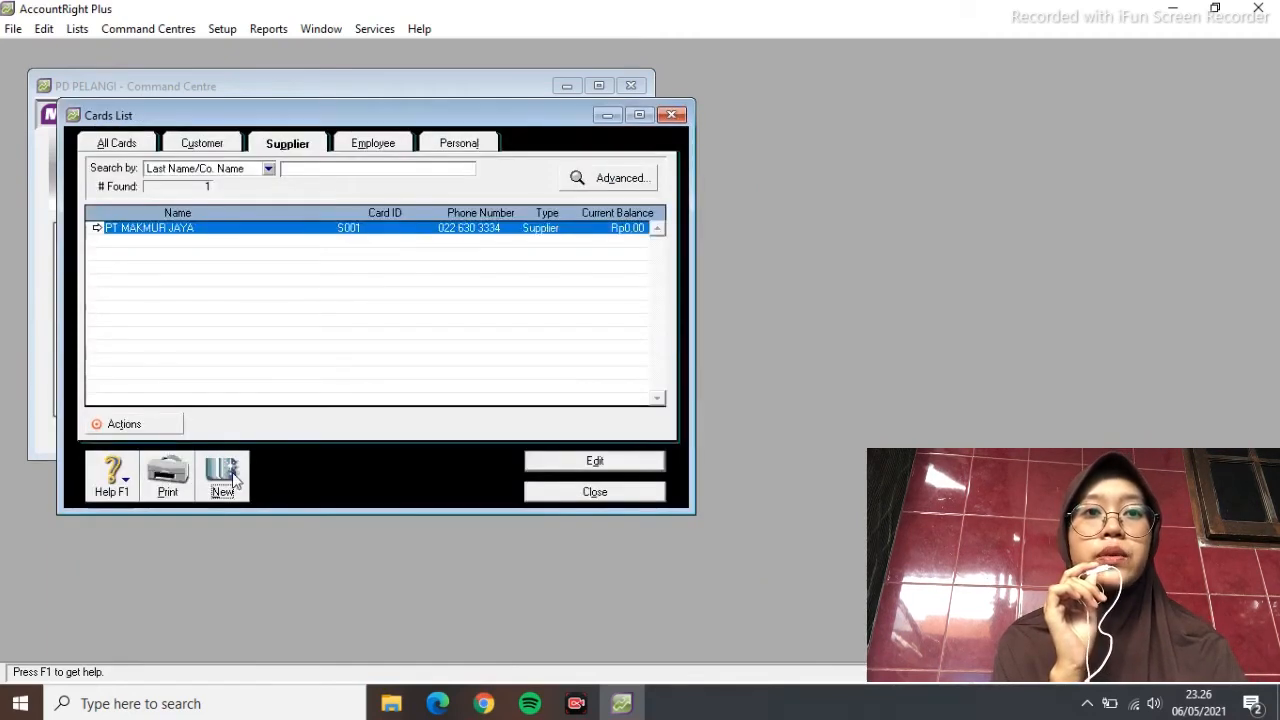
Add supplier card S002 for CV SETIA BUDI with its Bandung, Jawa Barat, Indonesia address and phone
{"action": "left_click", "coordinate": [234, 479]}
{"action": "key", "text": "Tab"}
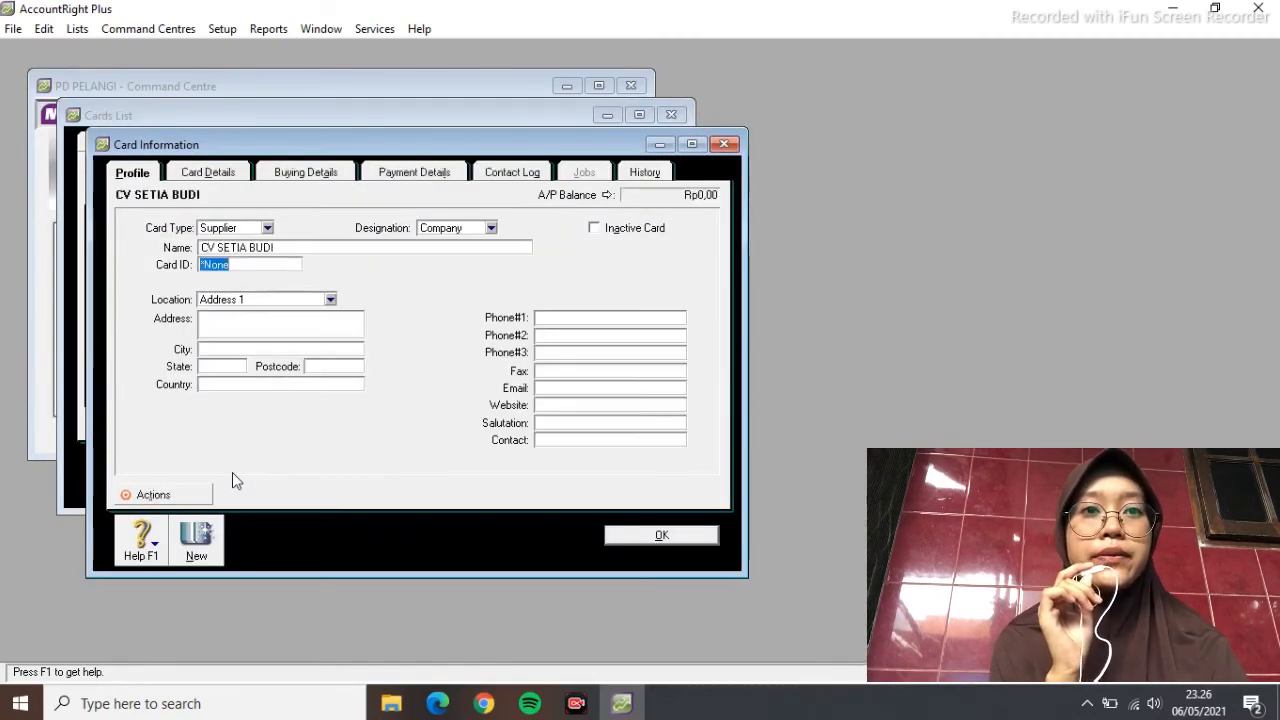
{"action": "key", "text": "Tab"}
{"action": "key", "text": "Tab"}
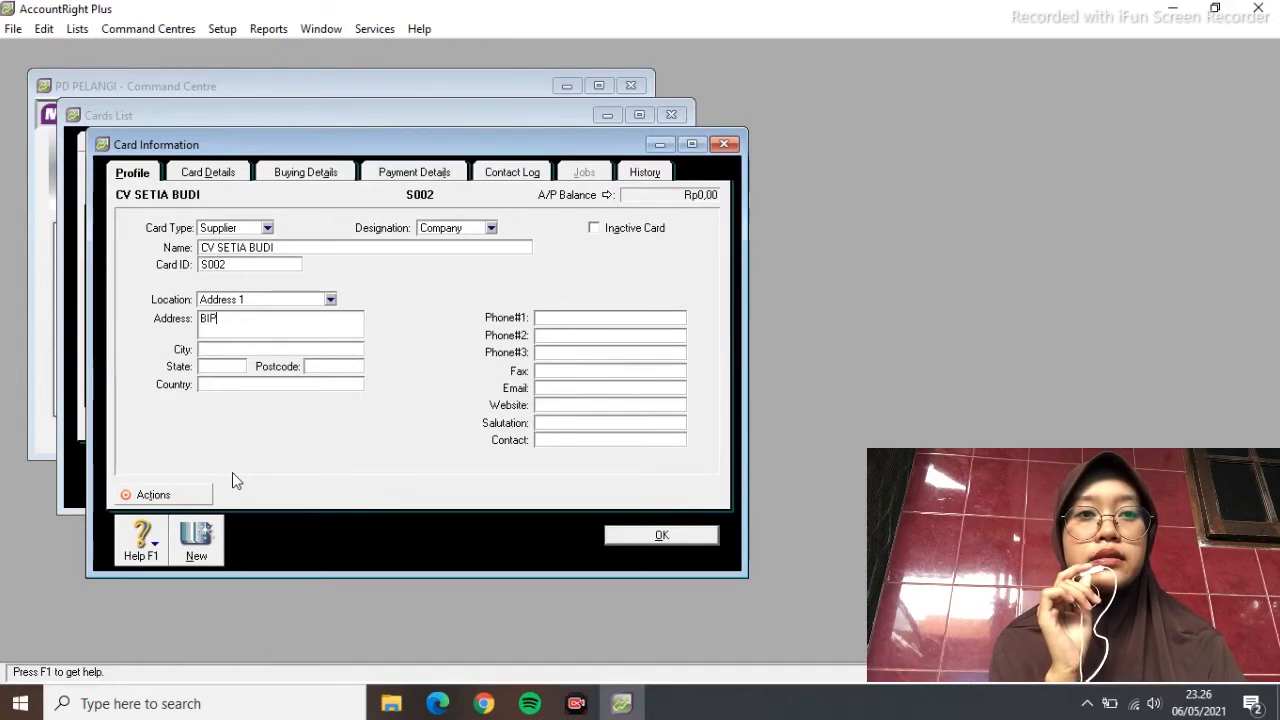
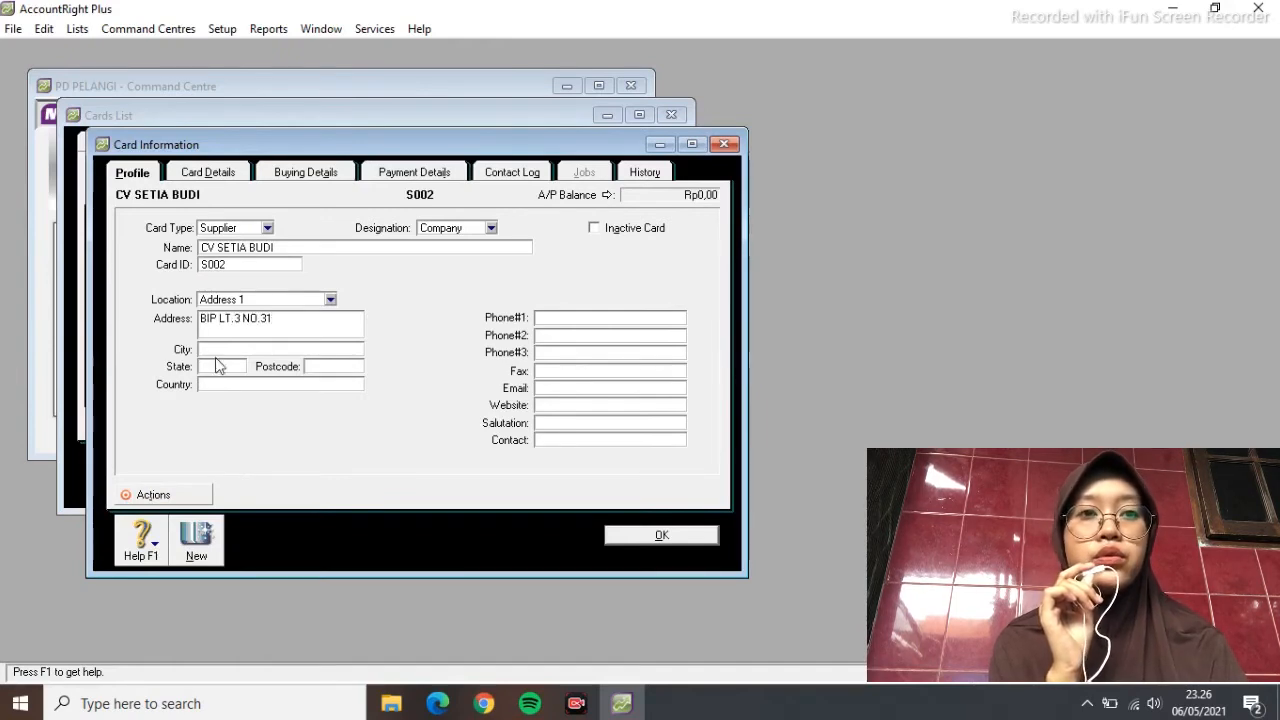
{"action": "left_click", "coordinate": [218, 352]}
{"action": "type", "text": "BANDUNG"}
{"action": "key", "text": "Tab"}
{"action": "type", "text": "JAWA BARAT"}
{"action": "key", "text": "Tab"}
{"action": "key", "text": "Tab"}
{"action": "type", "text": "INDONESIA"}
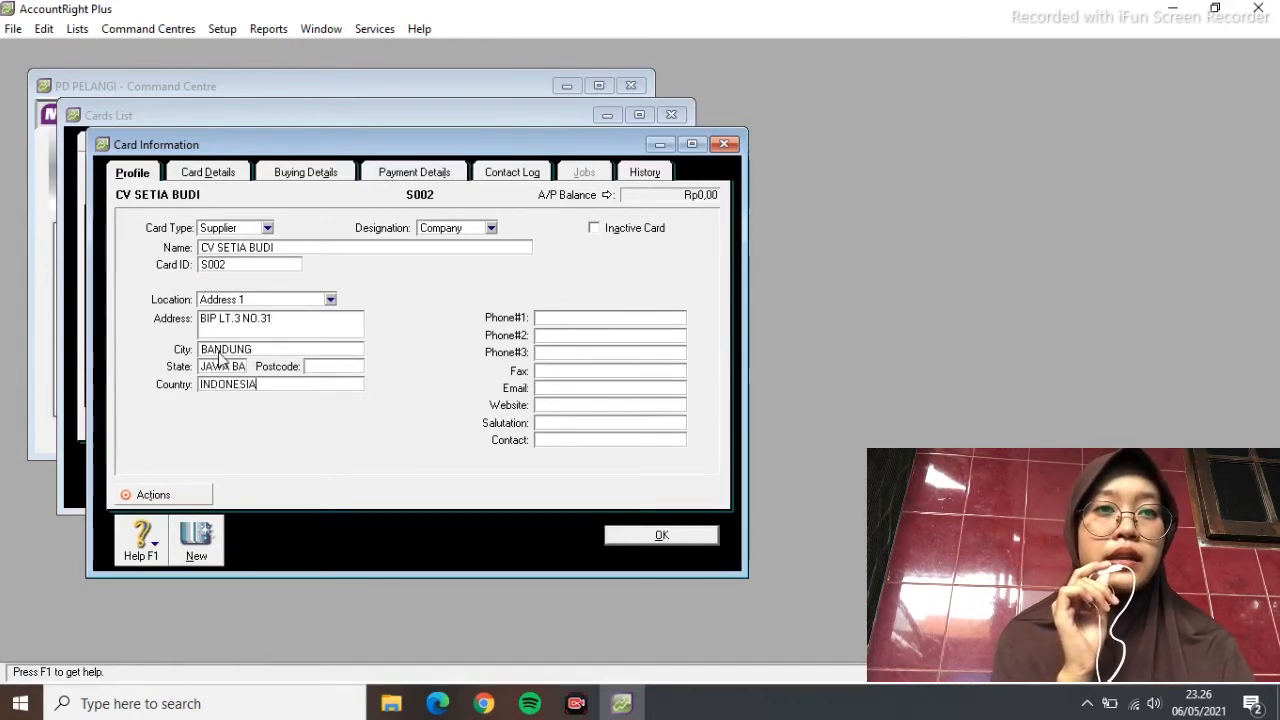
{"action": "left_click", "coordinate": [587, 319]}
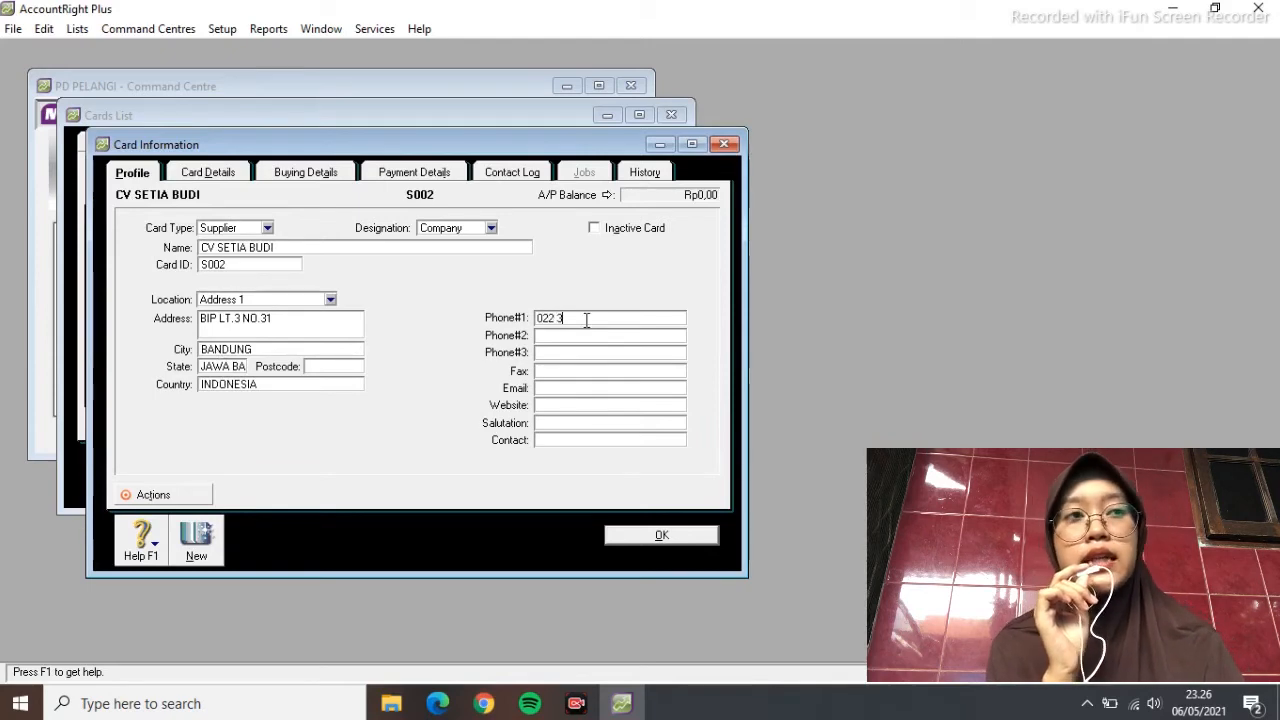
{"action": "left_click", "coordinate": [683, 543]}
Add supplier card S003 for PT LODAN with its Bandung address and phone, then close the Cards List
{"action": "left_click", "coordinate": [224, 478]}
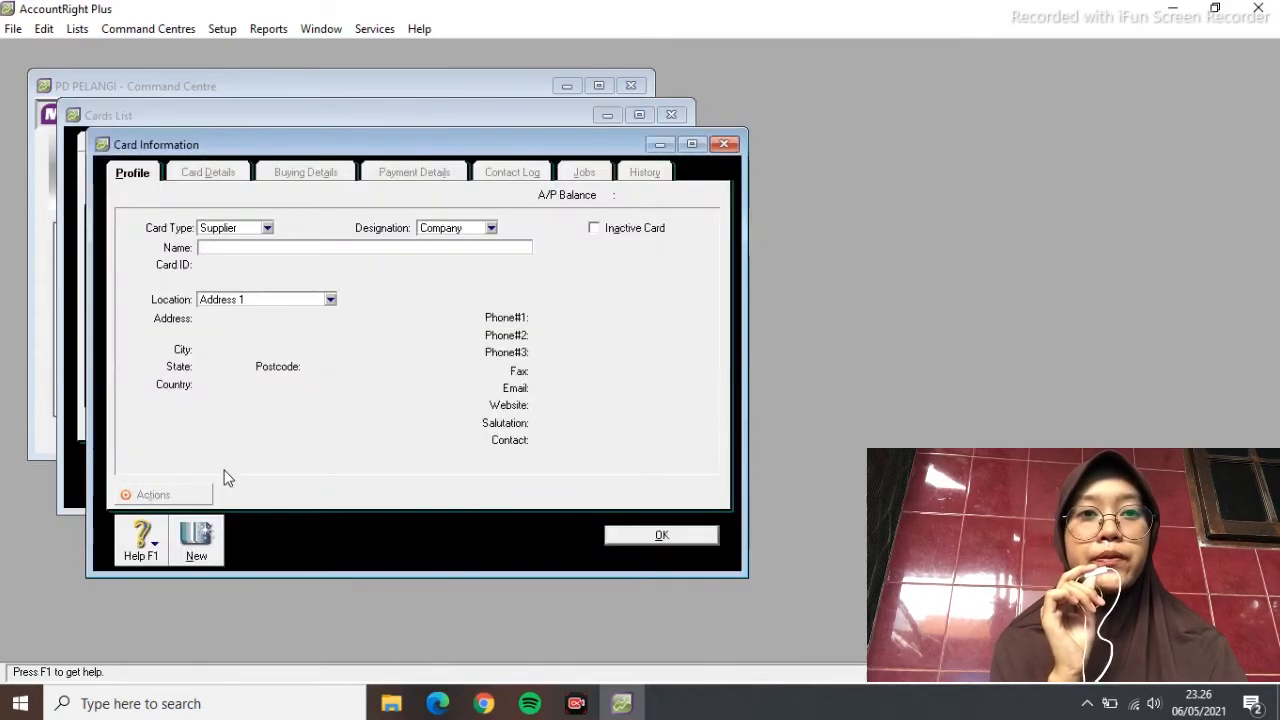
{"action": "key", "text": "Tab"}
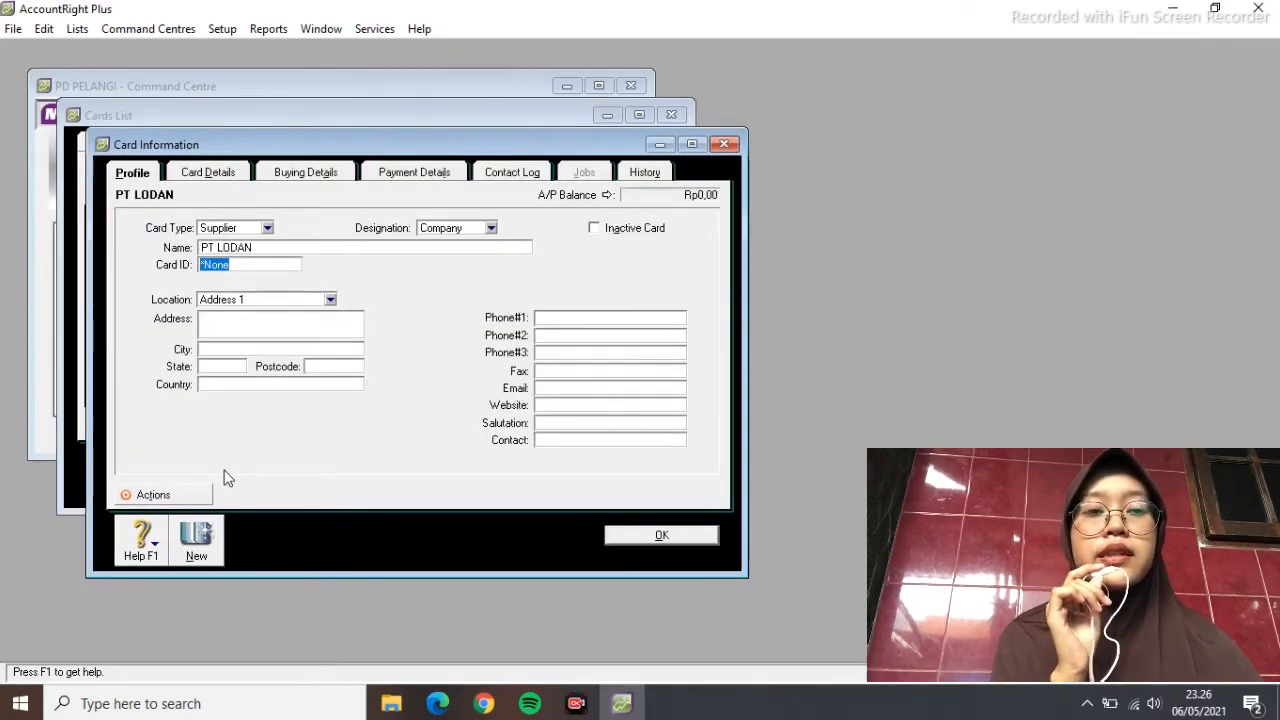
{"action": "key", "text": "Tab"}
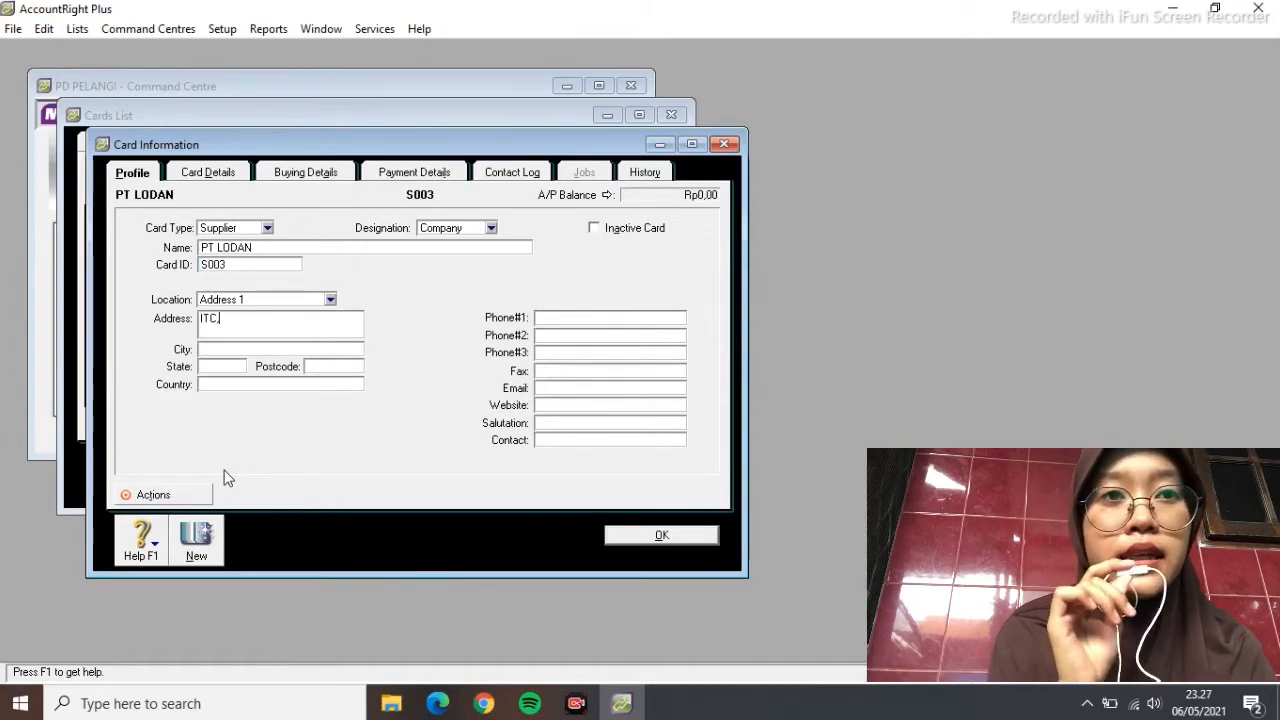
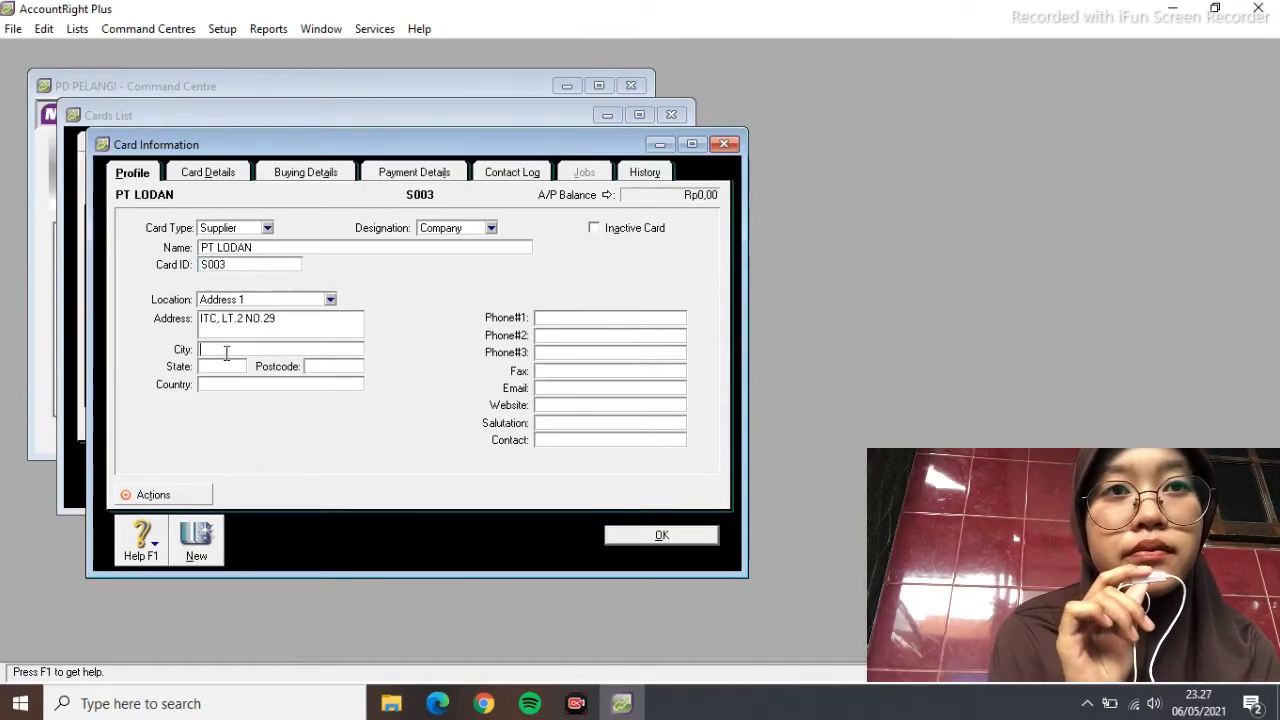
{"action": "key", "text": "Tab"}
{"action": "key", "text": "Tab"}
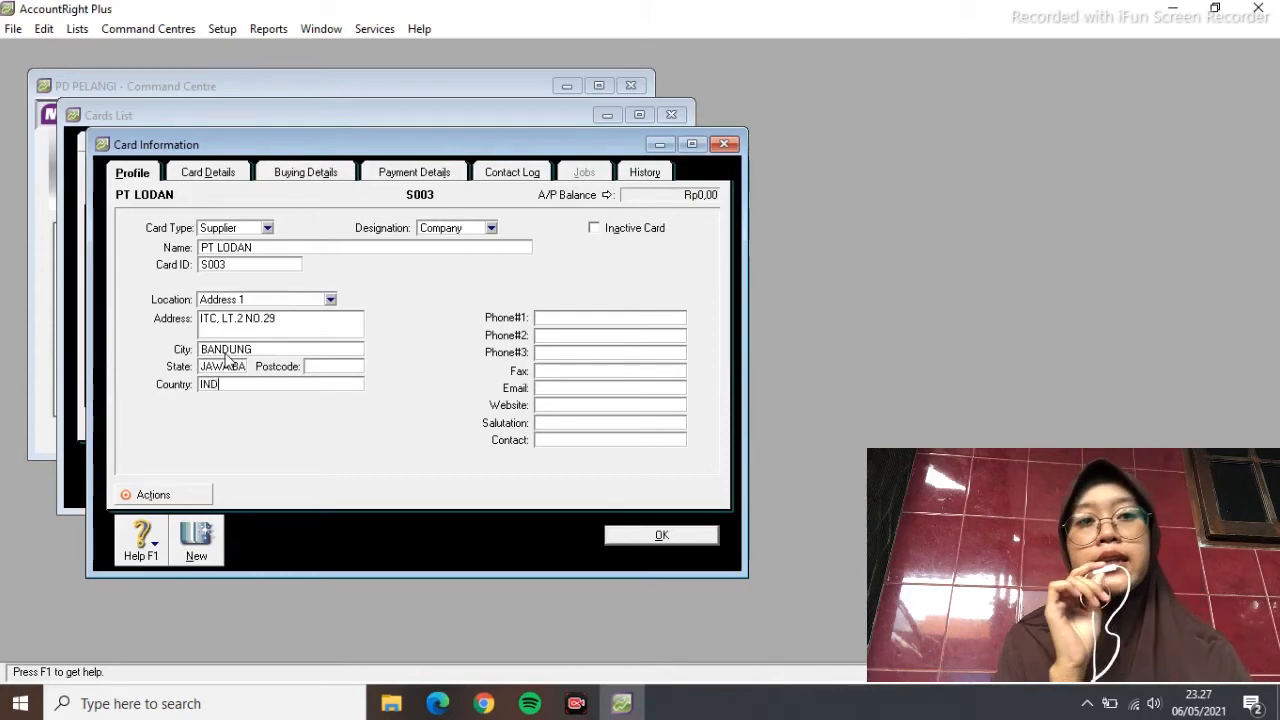
{"action": "left_click", "coordinate": [585, 318]}
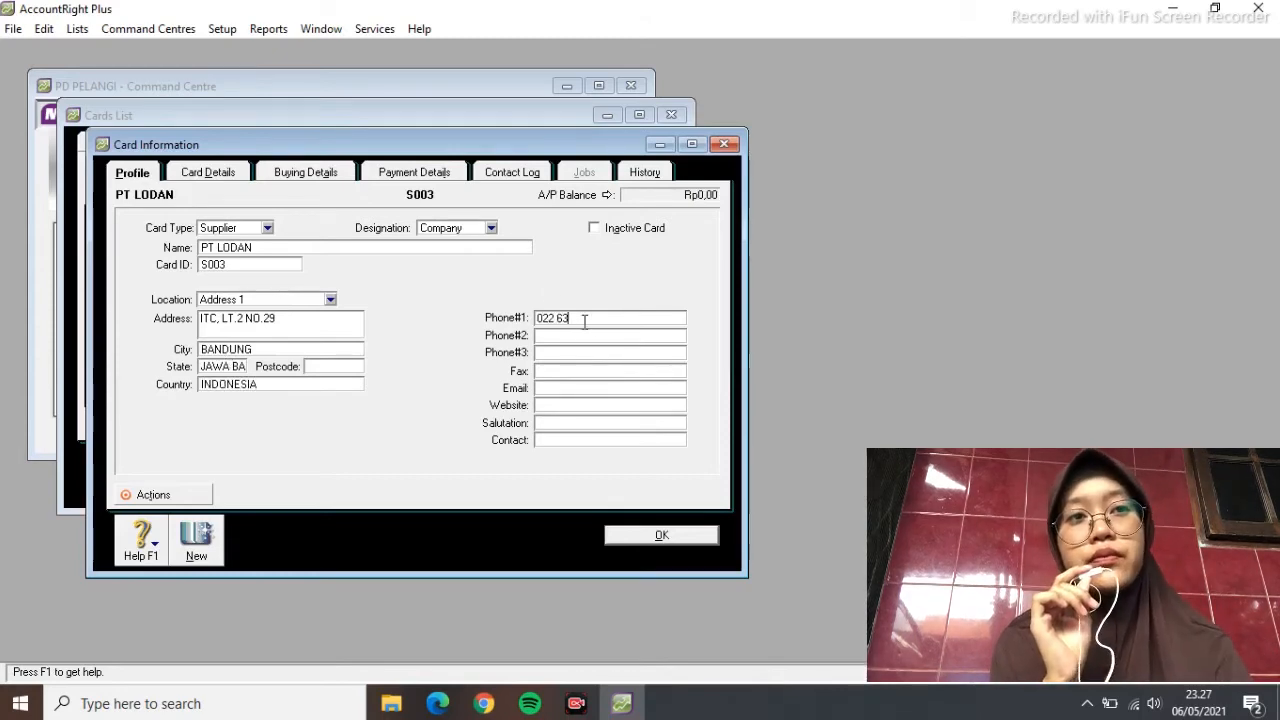
{"action": "left_click", "coordinate": [660, 535]}
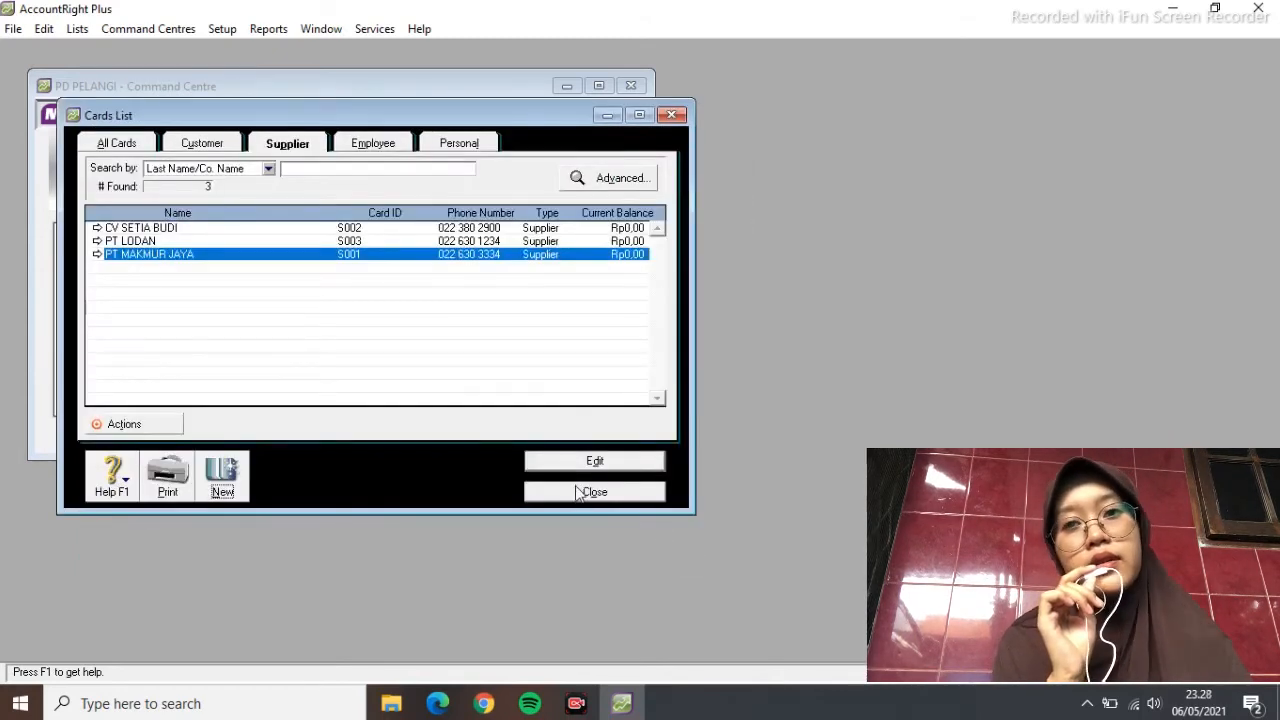
{"action": "left_click", "coordinate": [580, 492]}
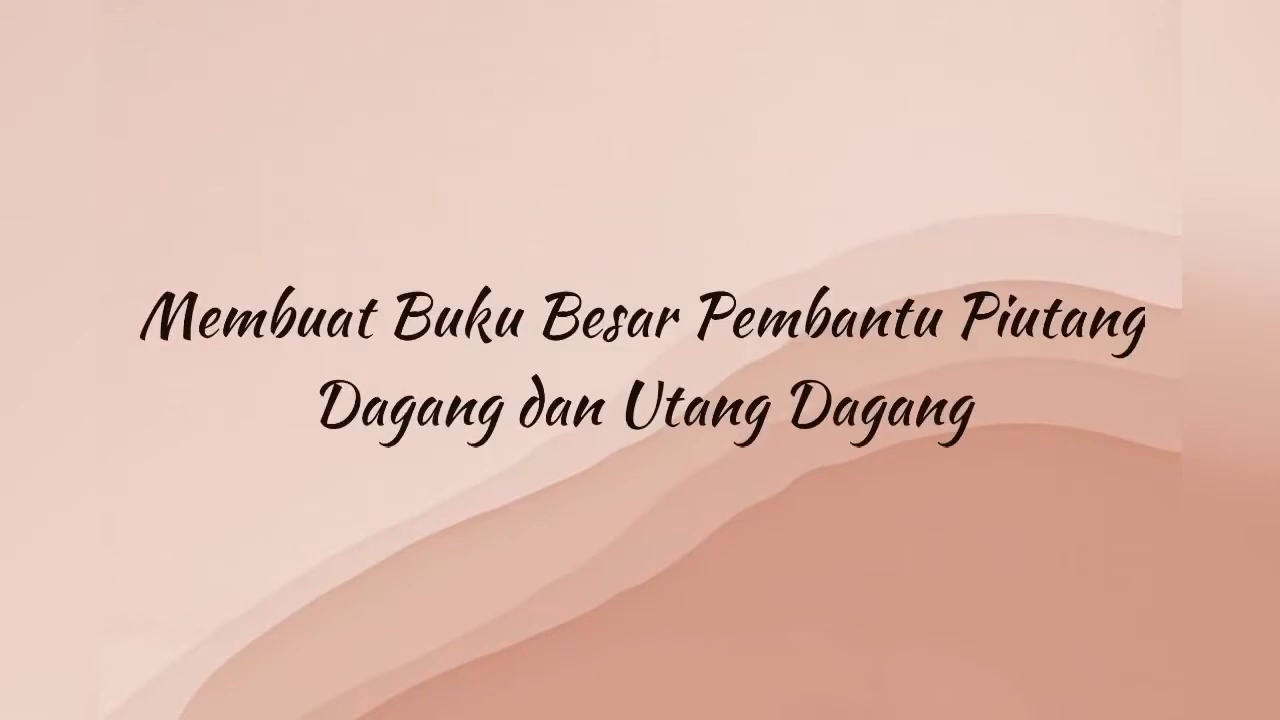
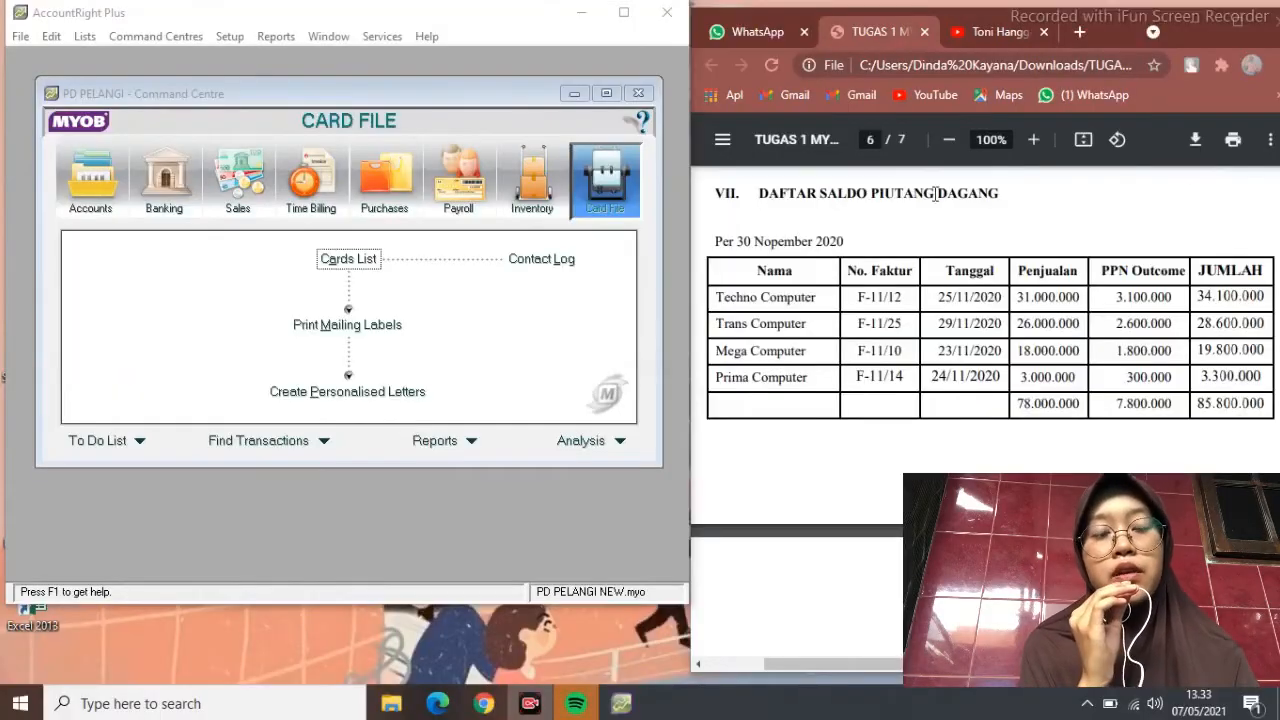
Open the Customer Balances window from Setup > Balances
{"action": "left_click", "coordinate": [229, 36]}
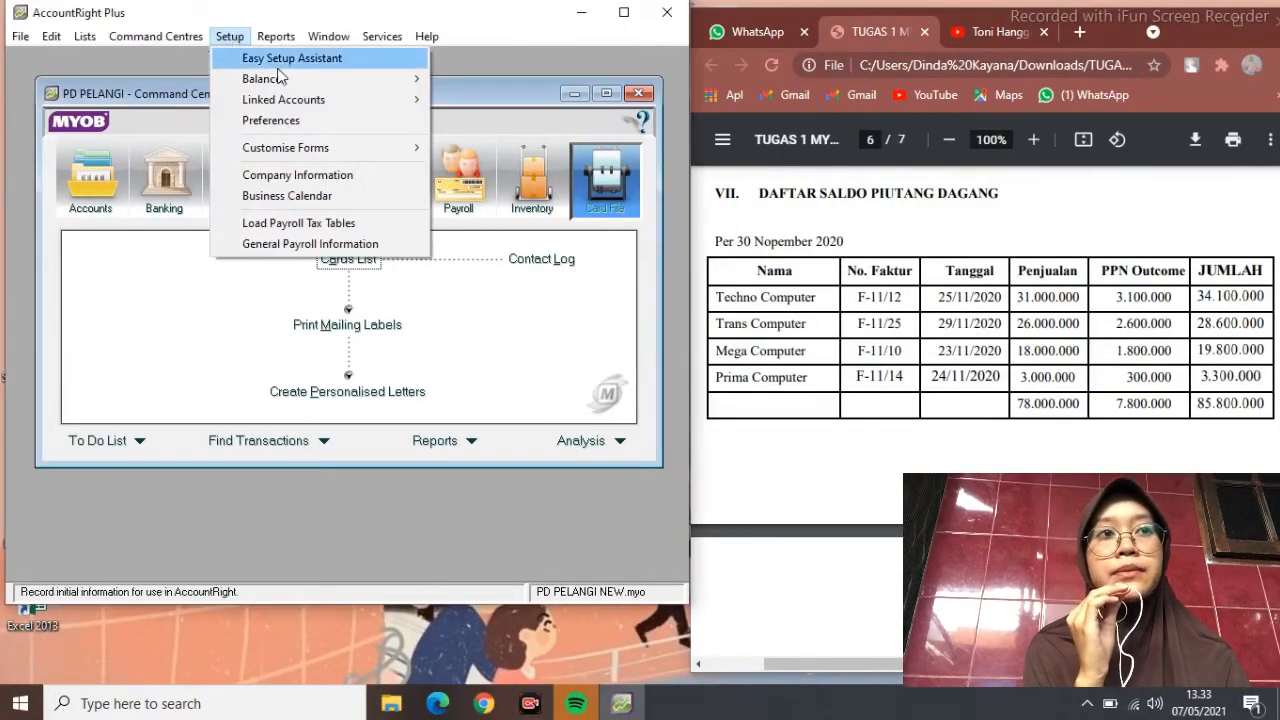
{"action": "mouse_move", "coordinate": [398, 105]}
{"action": "left_click", "coordinate": [505, 120]}
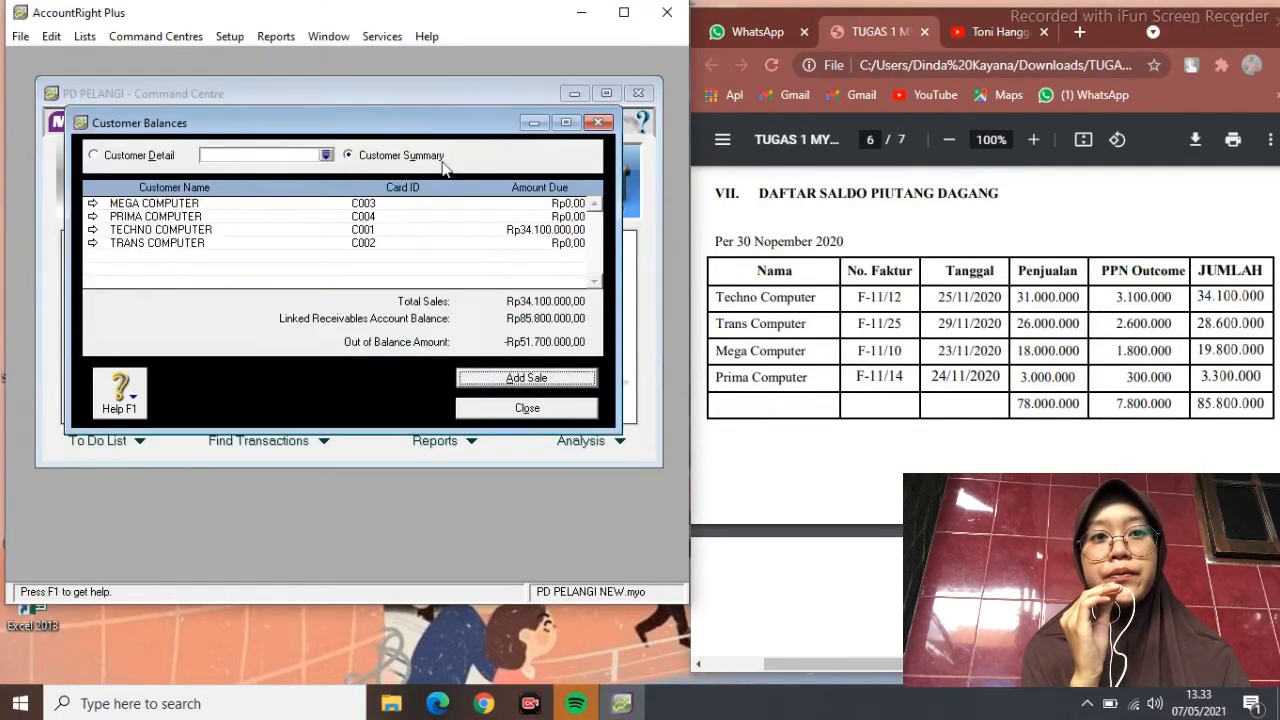
Enter TECHNO COMPUTER's historical sale F-11/12 dated 25/11/2020 with a memo and Rp34.100.000 total
{"action": "left_click", "coordinate": [540, 380]}
{"action": "type", "text": "TECHNO COMPUTER"}
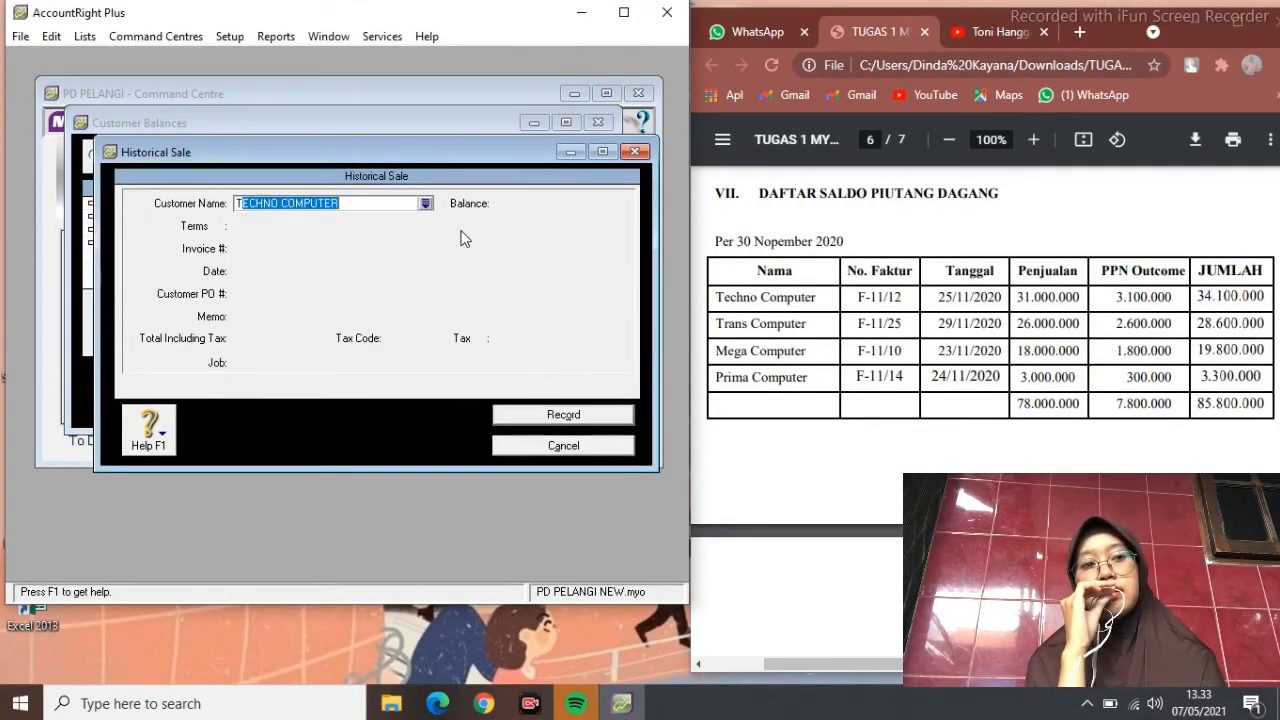
{"action": "key", "text": "Tab"}
{"action": "left_click", "coordinate": [278, 248]}
{"action": "type", "text": "F"}
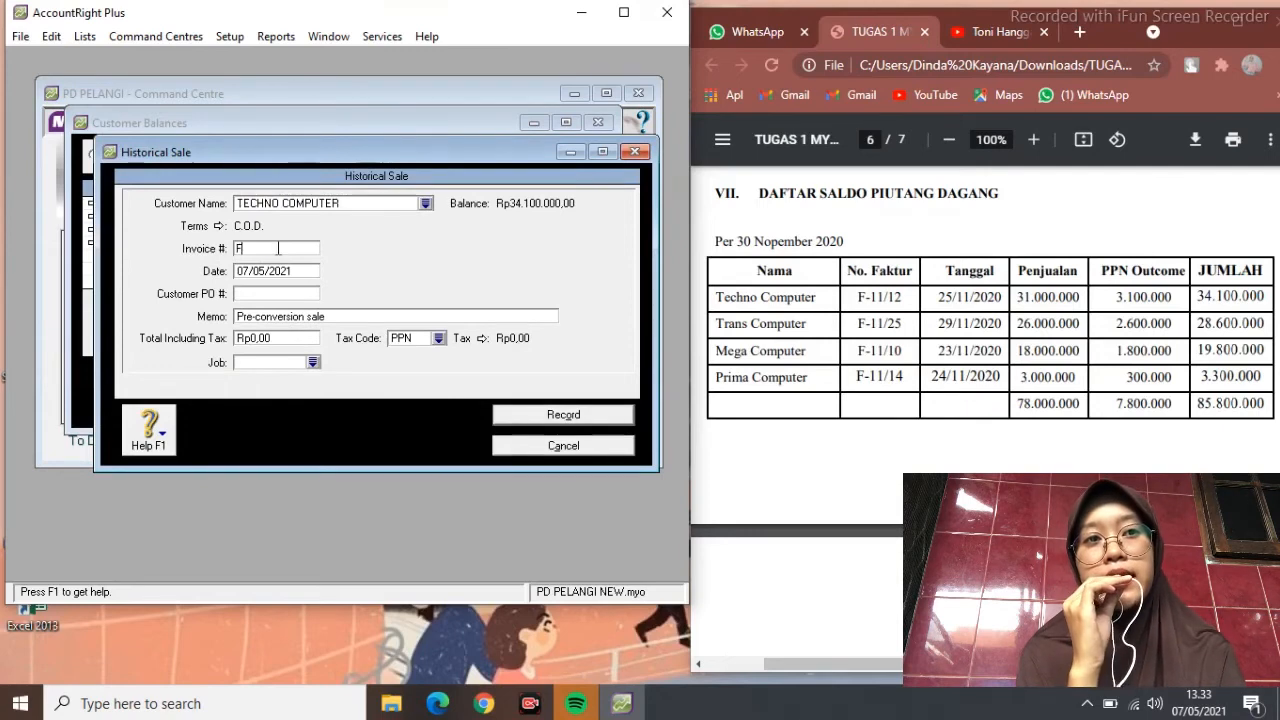
{"action": "type", "text": "2"}
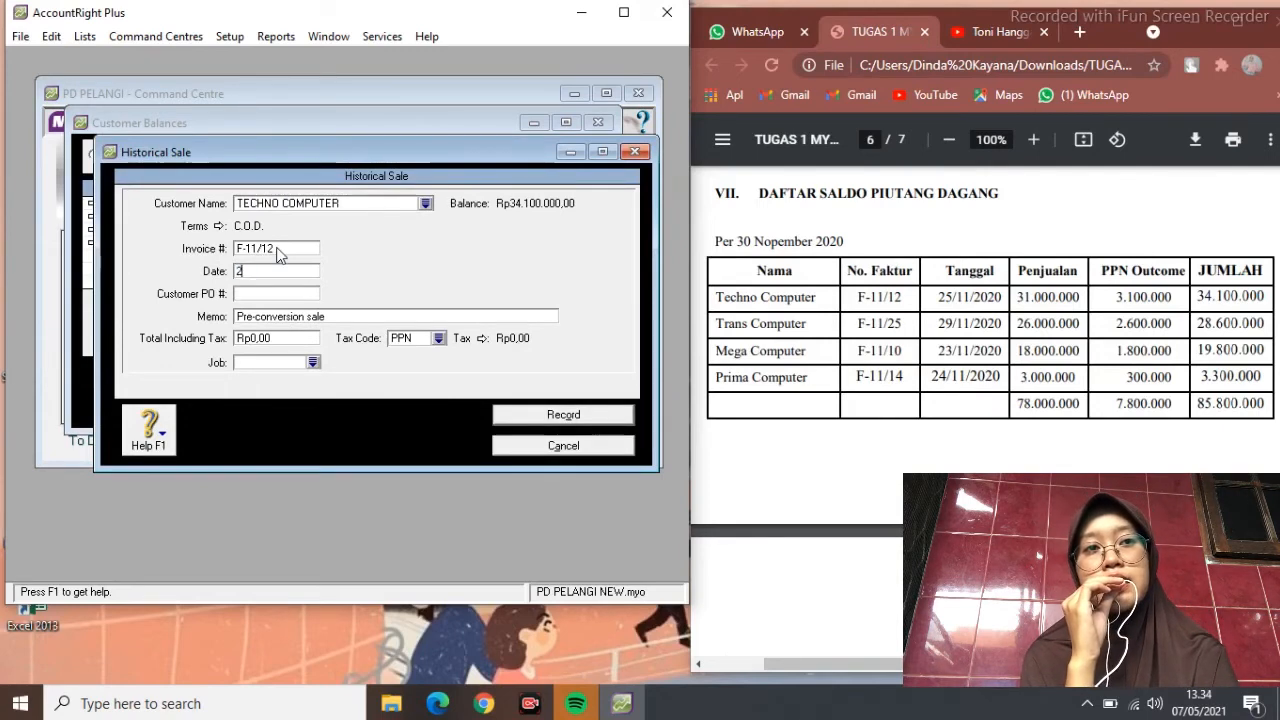
{"action": "type", "text": "5/11/2020"}
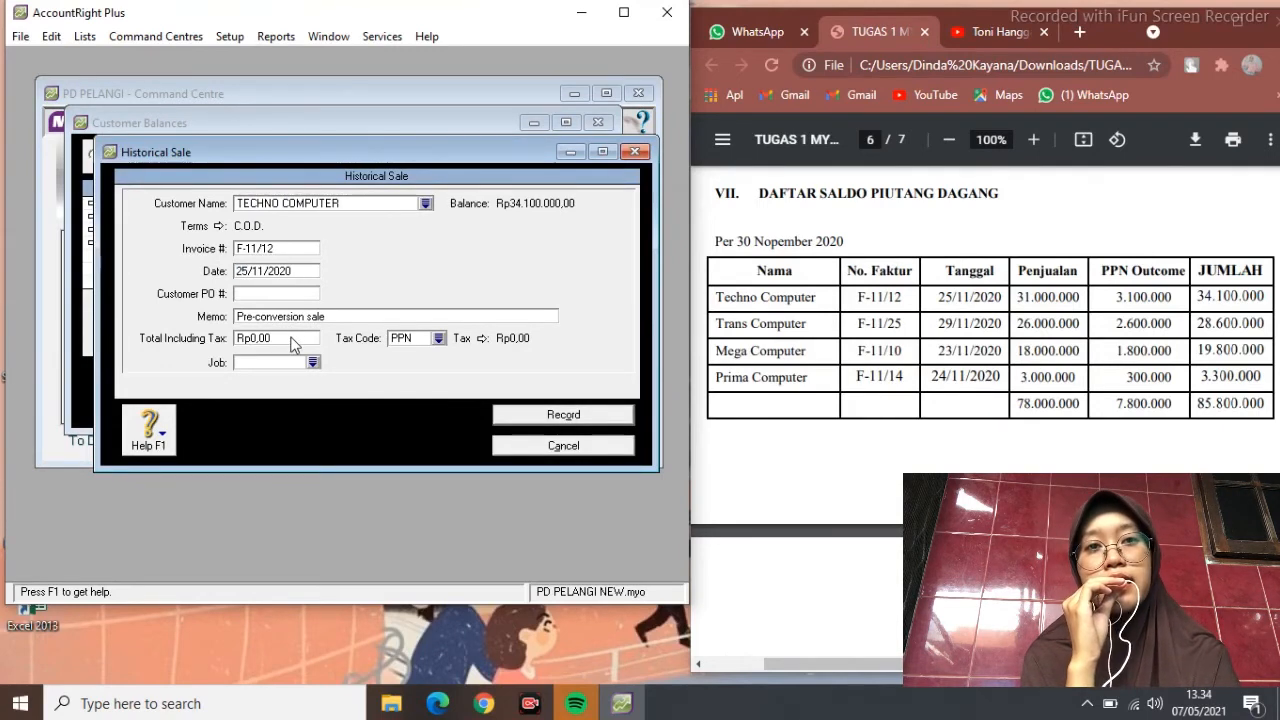
{"action": "left_click", "coordinate": [332, 316]}
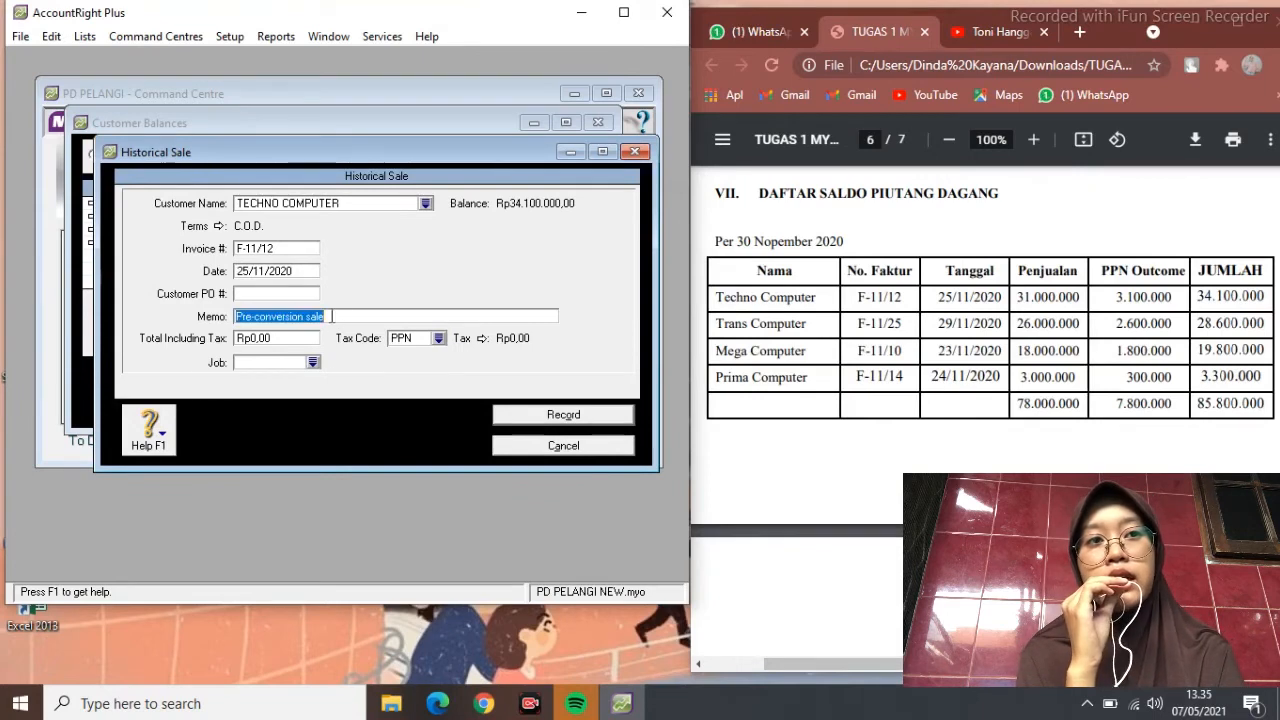
{"action": "type", "text": "SALDO AWAL PIUTANG"}
{"action": "left_click", "coordinate": [288, 338]}
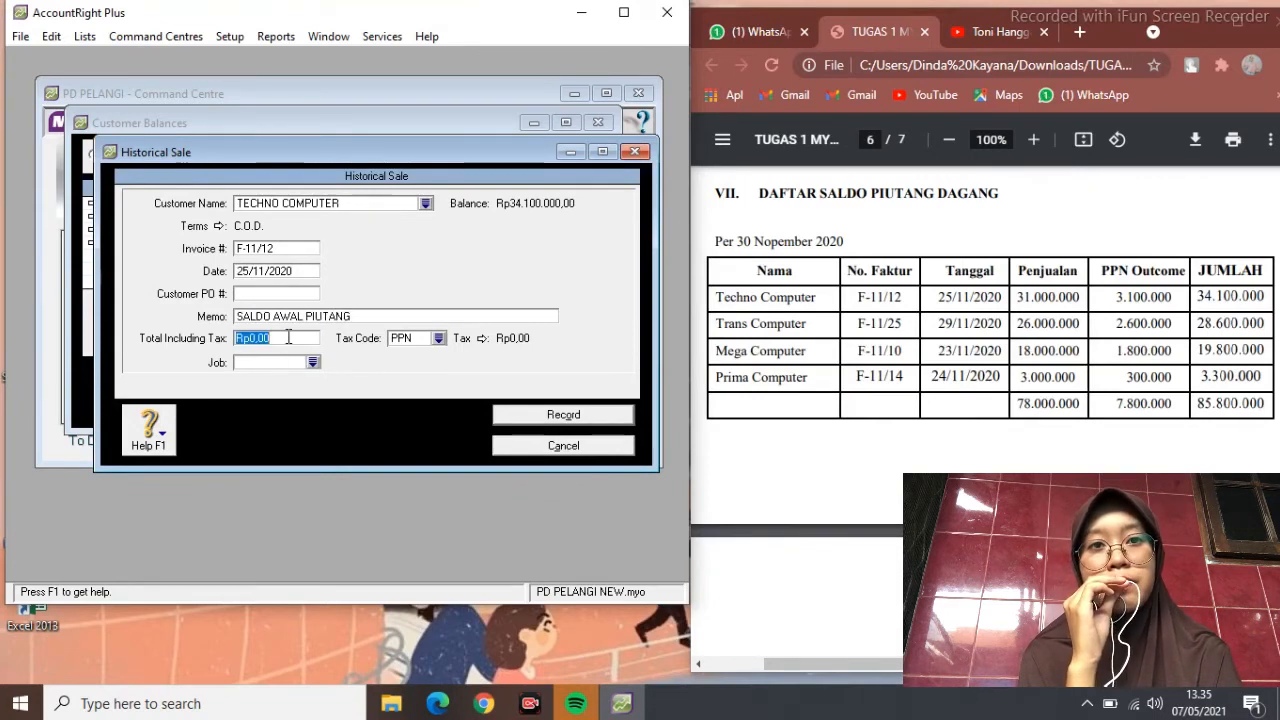
{"action": "type", "text": "34100000"}
{"action": "key", "text": "Tab"}
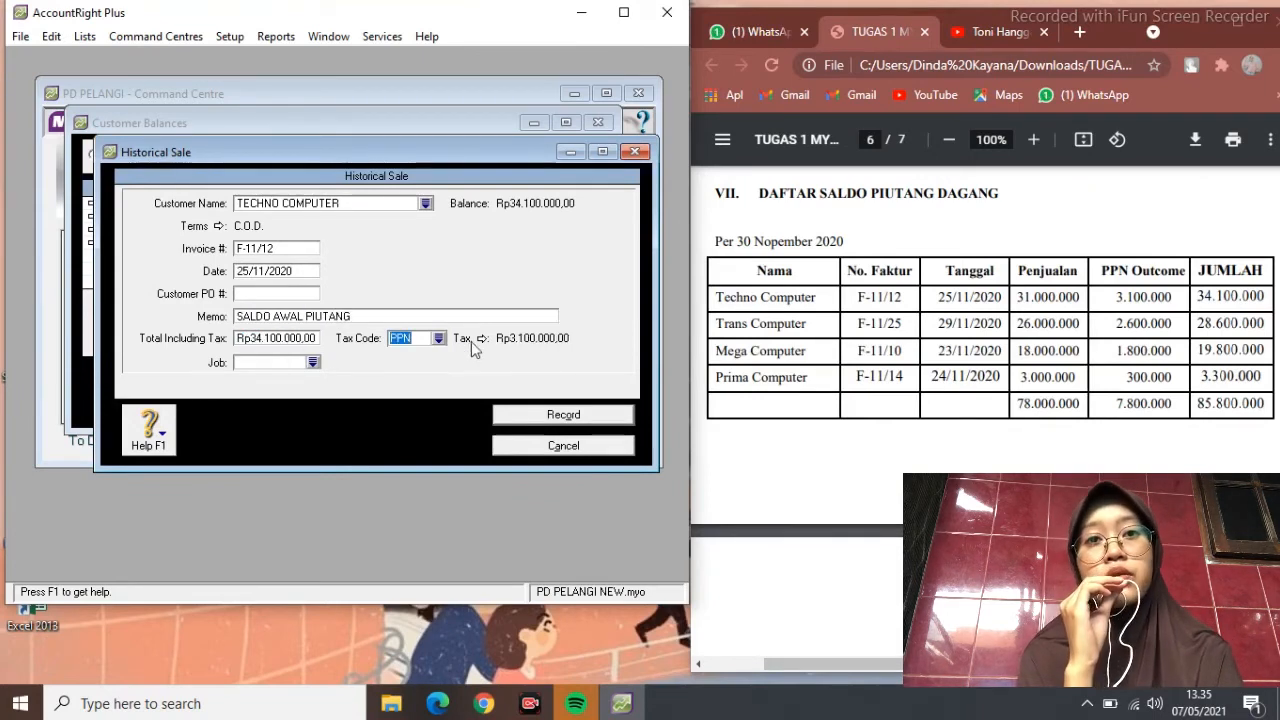
Apply tax code N-T, record the Techno Computer sale, and dismiss the cash-basis note
{"action": "left_click", "coordinate": [439, 339]}
{"action": "left_click", "coordinate": [270, 250]}
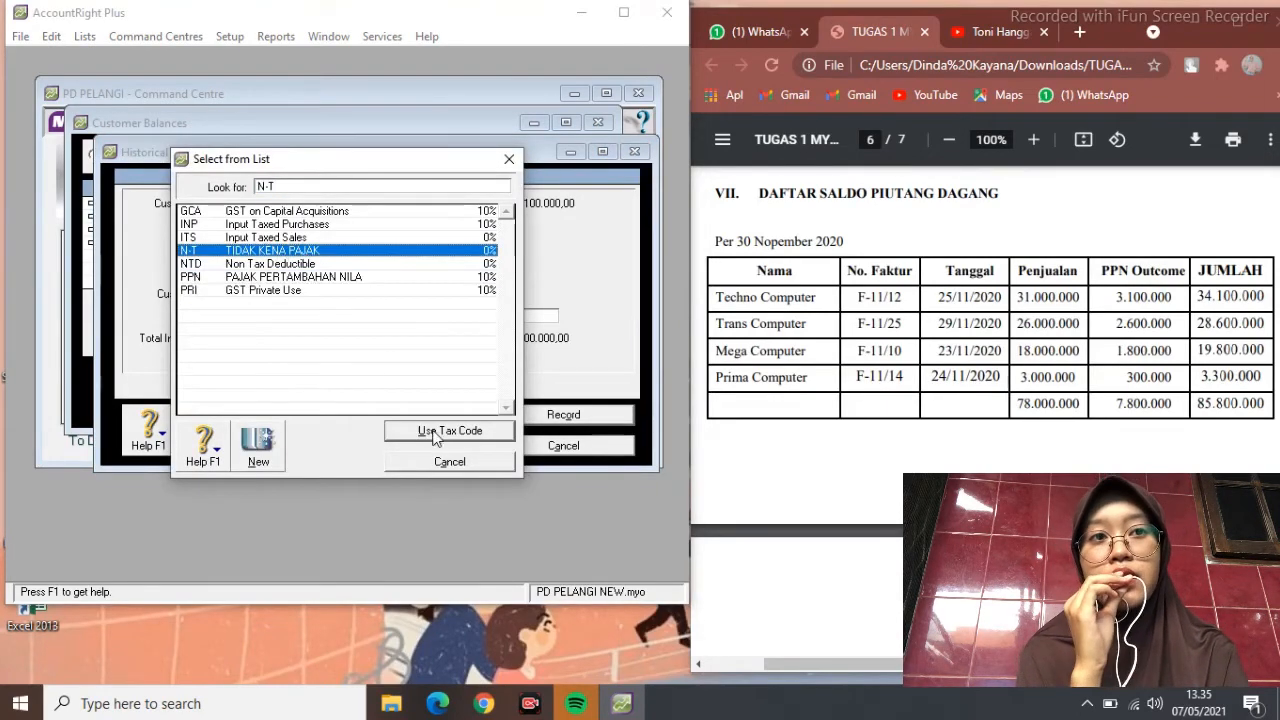
{"action": "left_click", "coordinate": [440, 432]}
{"action": "left_click", "coordinate": [556, 418]}
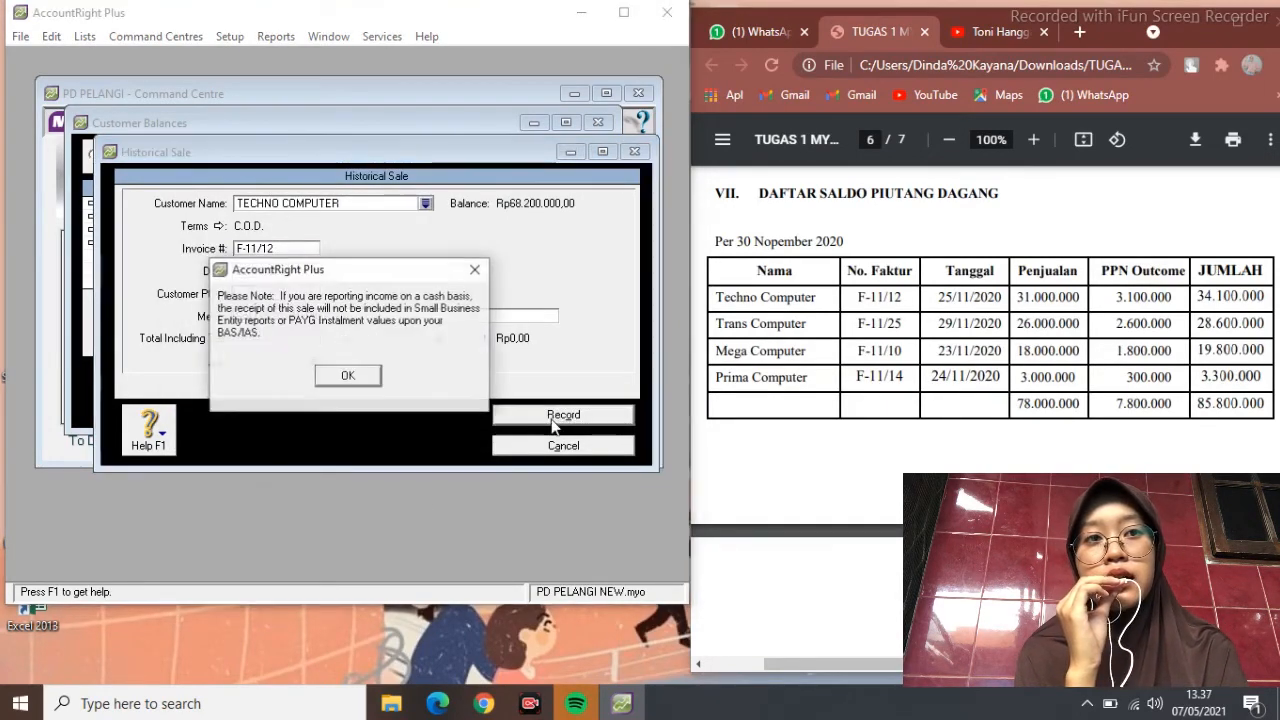
{"action": "left_click", "coordinate": [329, 375]}
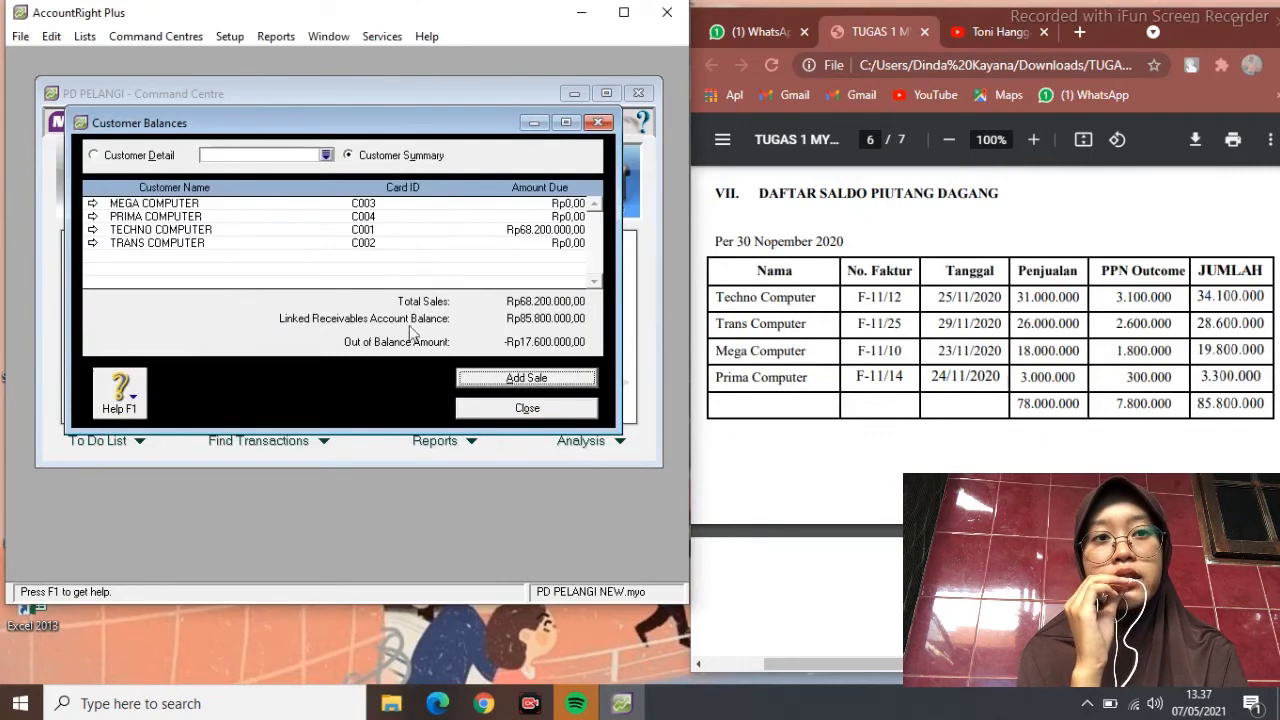
{"action": "left_click", "coordinate": [500, 377]}
Enter TRANS COMPUTER's sale F-11/25 dated 29/11/2020, memo SALDO AWAL PIUTANG, total Rp28.600.000
{"action": "type", "text": "TRANS COMPUTER"}
{"action": "key", "text": "Tab"}
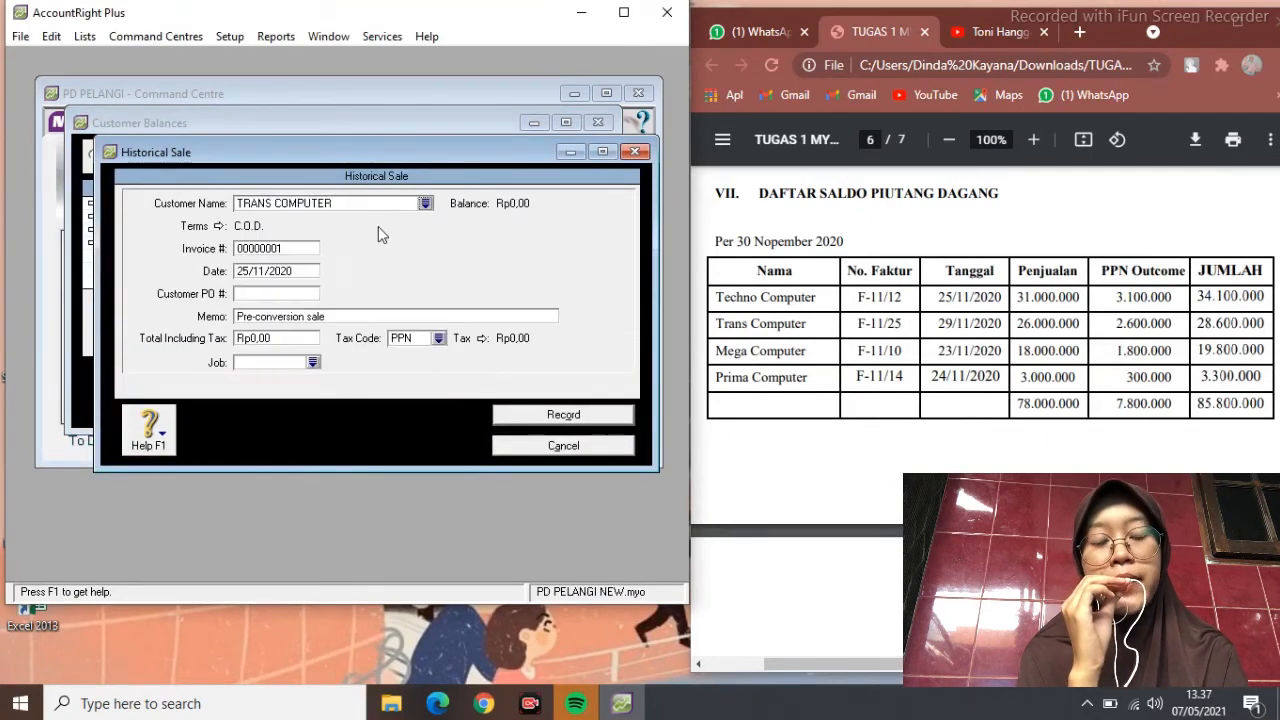
{"action": "double_click", "coordinate": [290, 248]}
{"action": "type", "text": "F-11"}
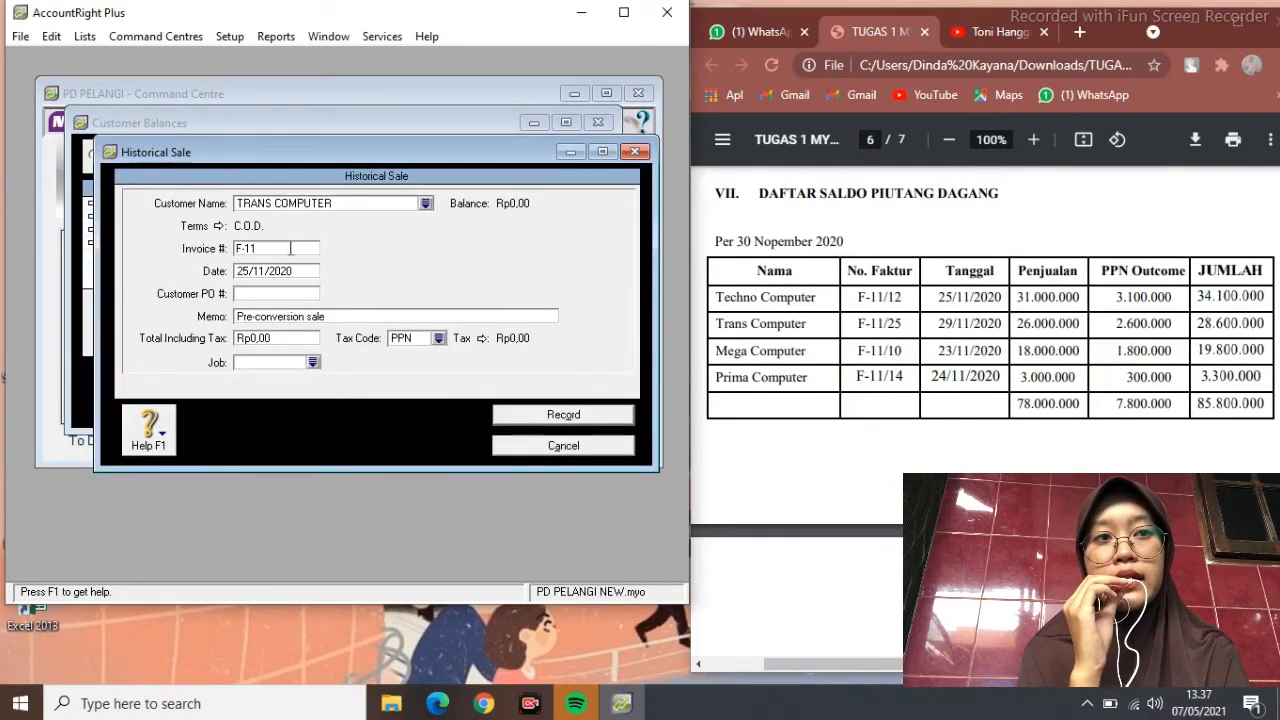
{"action": "type", "text": "/25"}
{"action": "key", "text": "Tab"}
{"action": "type", "text": "29/11/2020"}
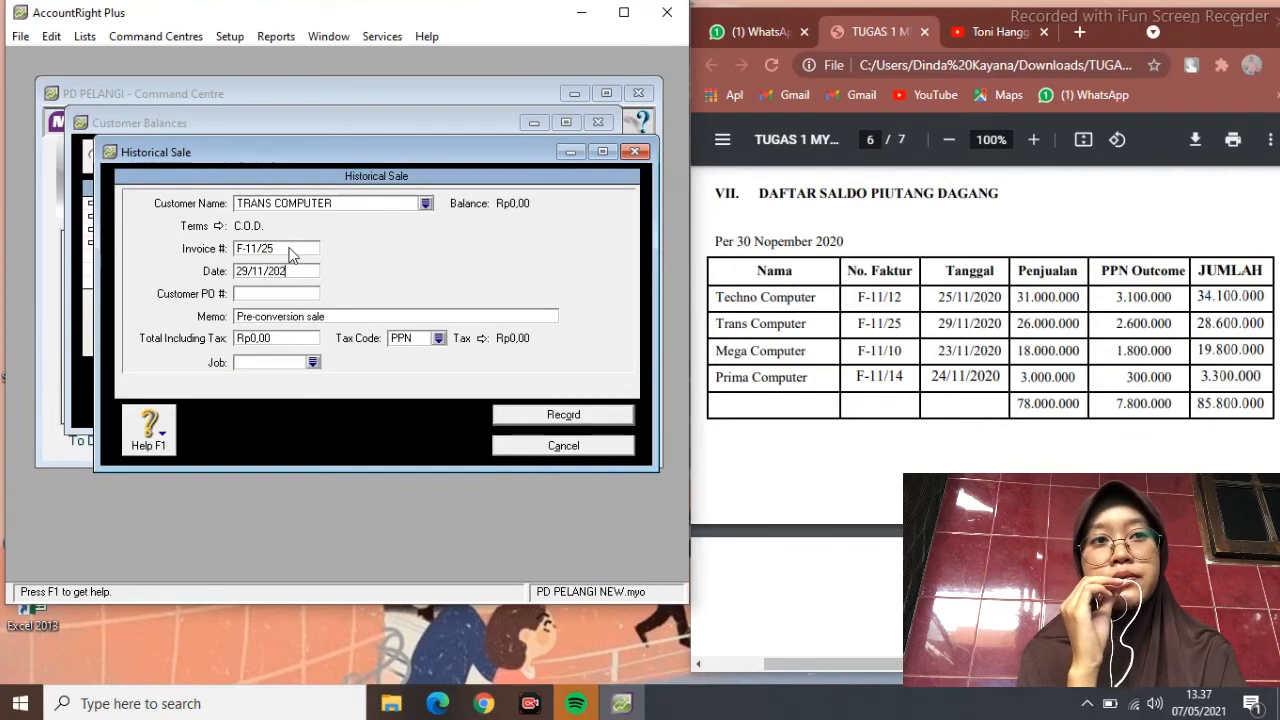
{"action": "key", "text": "Tab"}
{"action": "key", "text": "Tab"}
{"action": "type", "text": "SALDO AWAL PIU"}
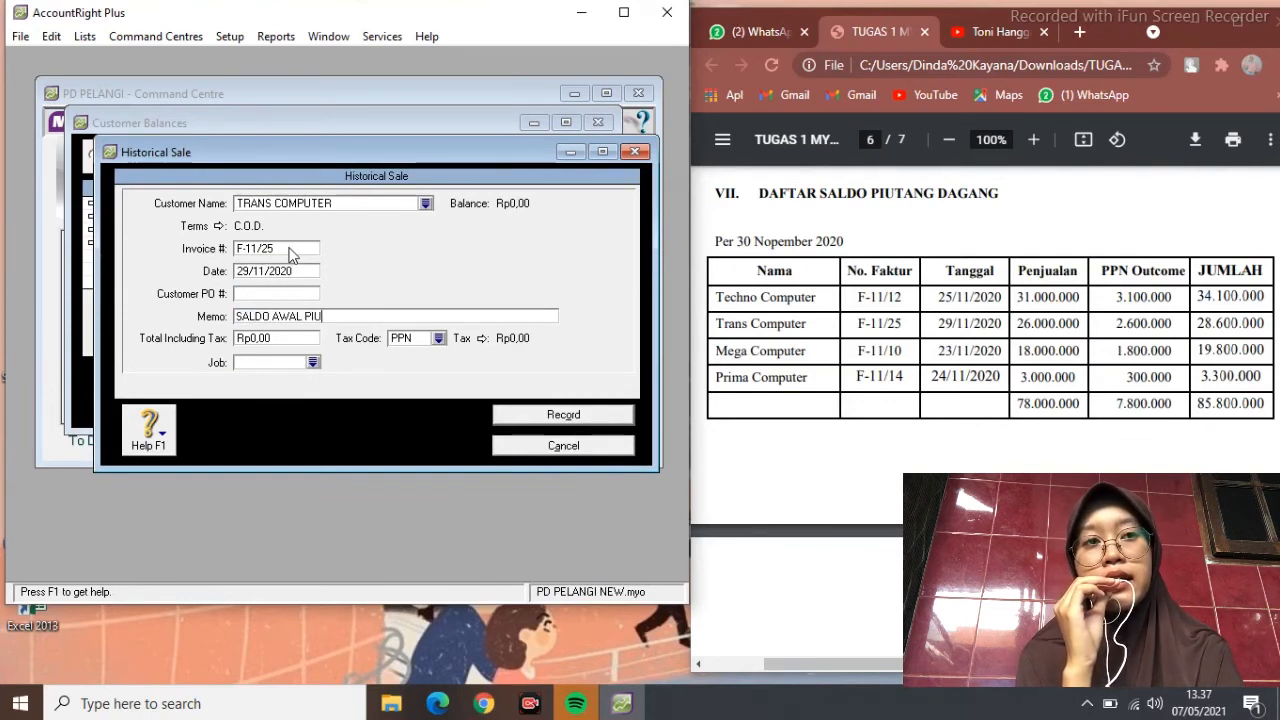
{"action": "type", "text": "TANG"}
{"action": "key", "text": "Tab"}
{"action": "type", "text": "28600"}
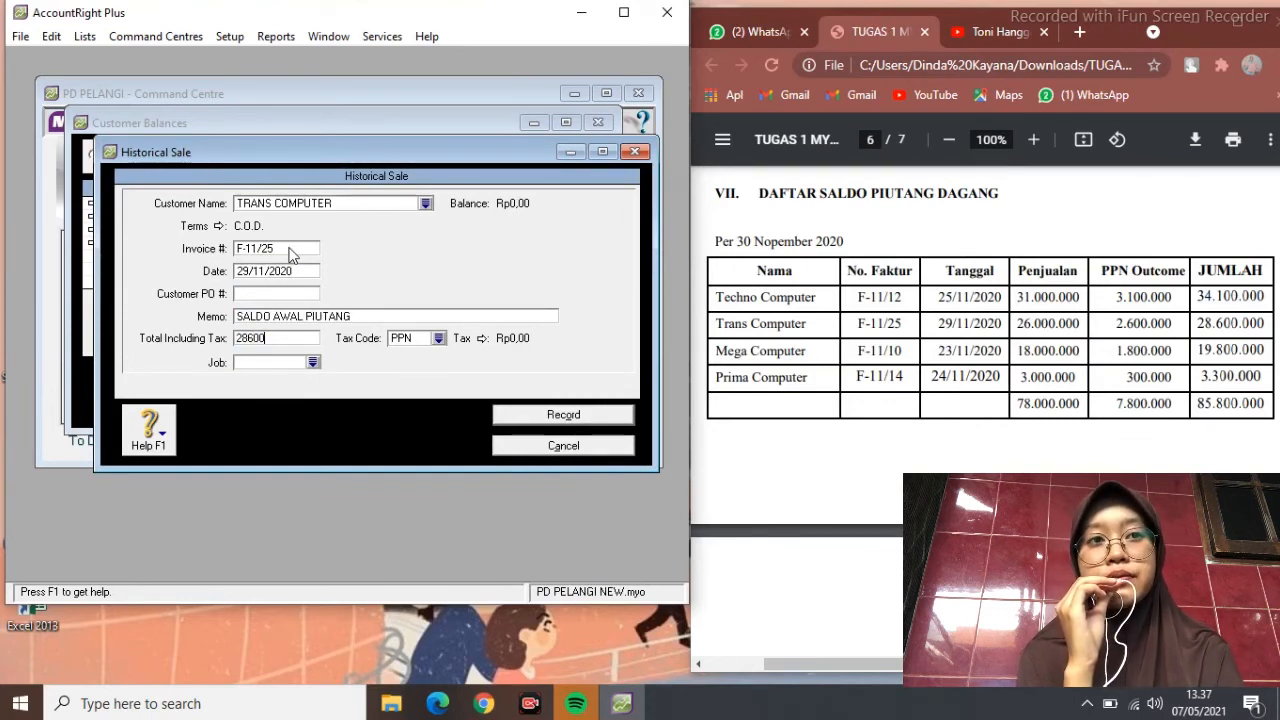
{"action": "key", "text": "Tab"}
Apply tax code N-T, record the Trans Computer sale, and dismiss both notices
{"action": "left_click", "coordinate": [439, 340]}
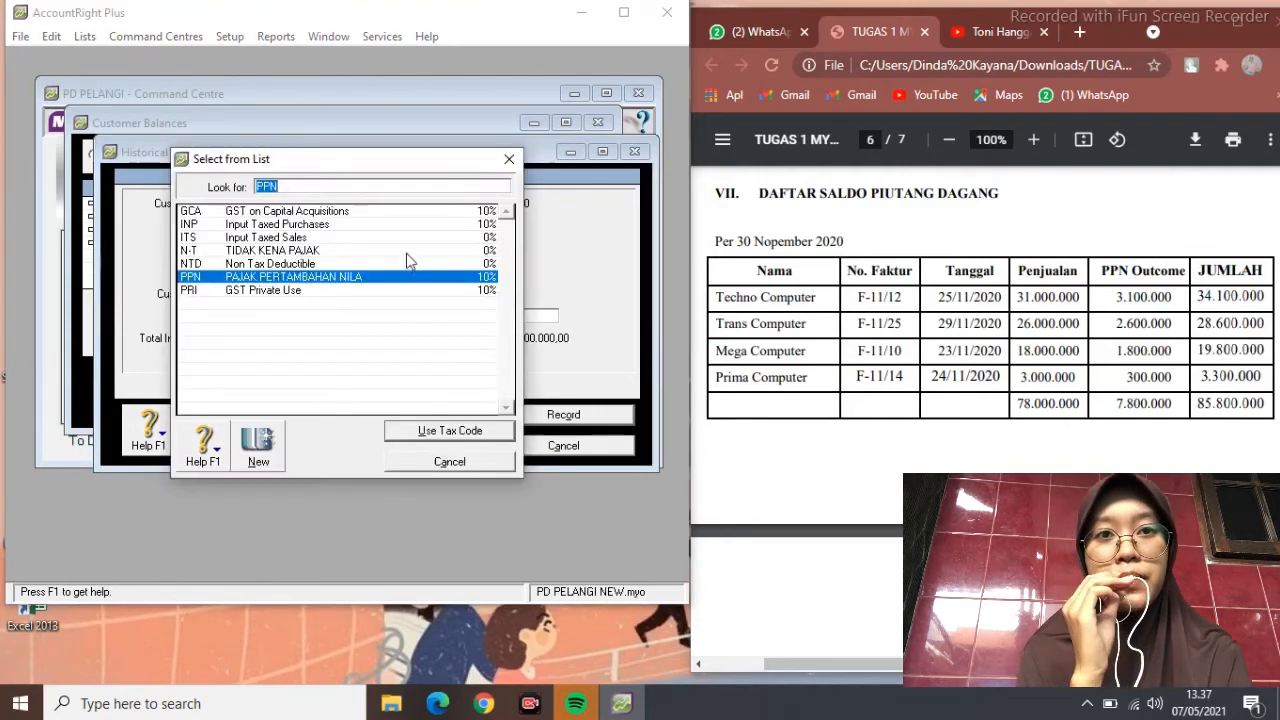
{"action": "left_click", "coordinate": [407, 254]}
{"action": "left_click", "coordinate": [465, 437]}
{"action": "left_click", "coordinate": [525, 410]}
{"action": "left_click", "coordinate": [345, 378]}
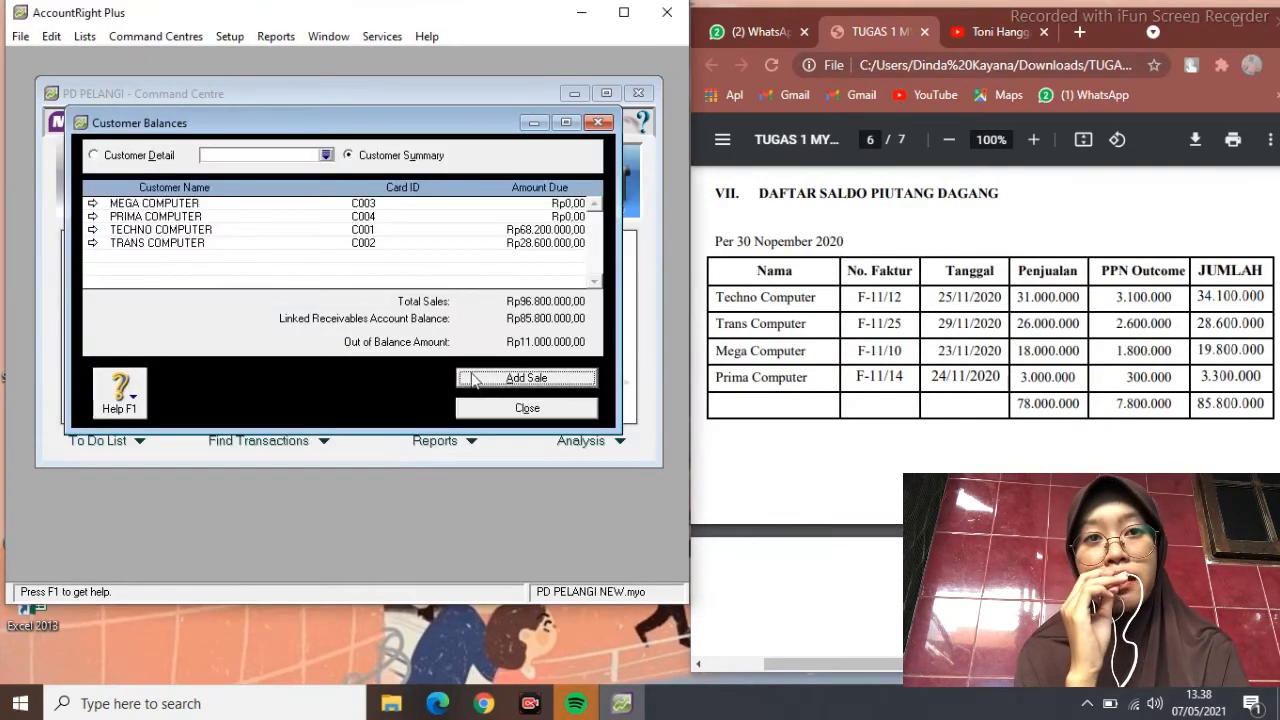
{"action": "left_click", "coordinate": [349, 397]}
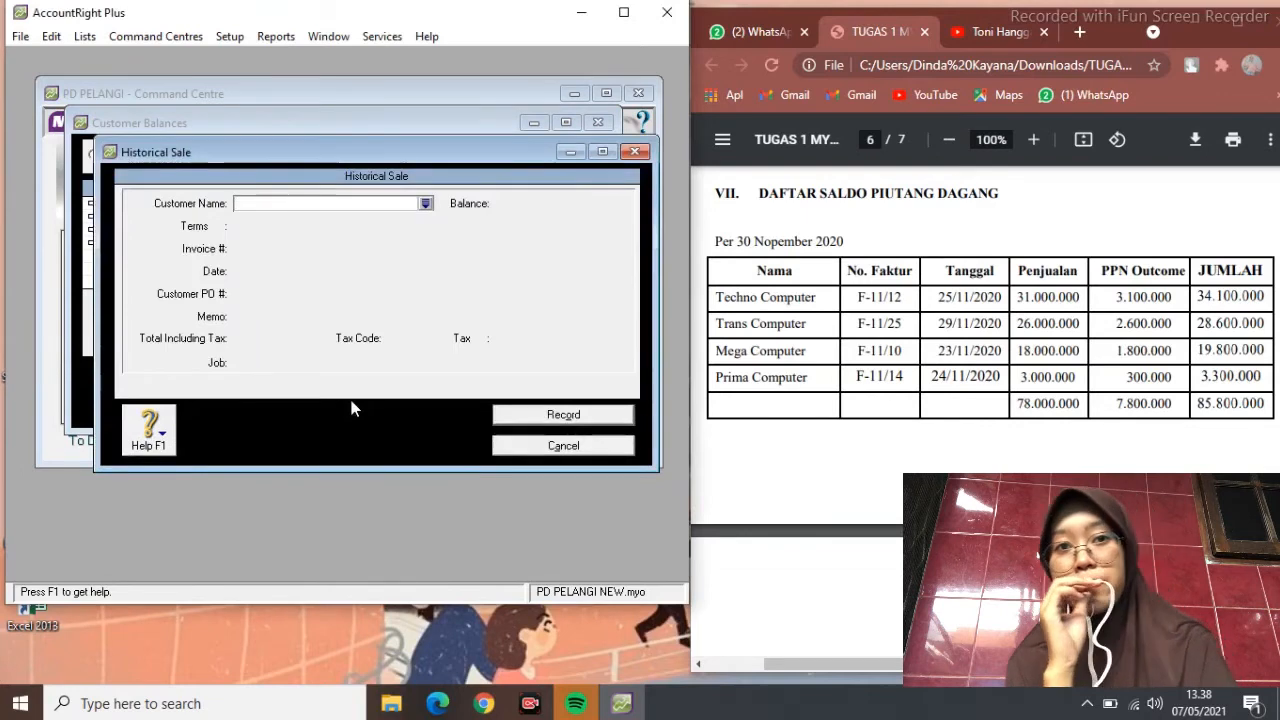
Enter MEGA COMPUTER's sale F-11/10 dated 23/11/2020, memo SALDO AWAL PIUTANG, total Rp19.800.000
{"action": "type", "text": "MEGA COMPUTER"}
{"action": "key", "text": "Tab"}
{"action": "key", "text": "Tab"}
{"action": "type", "text": "F"}
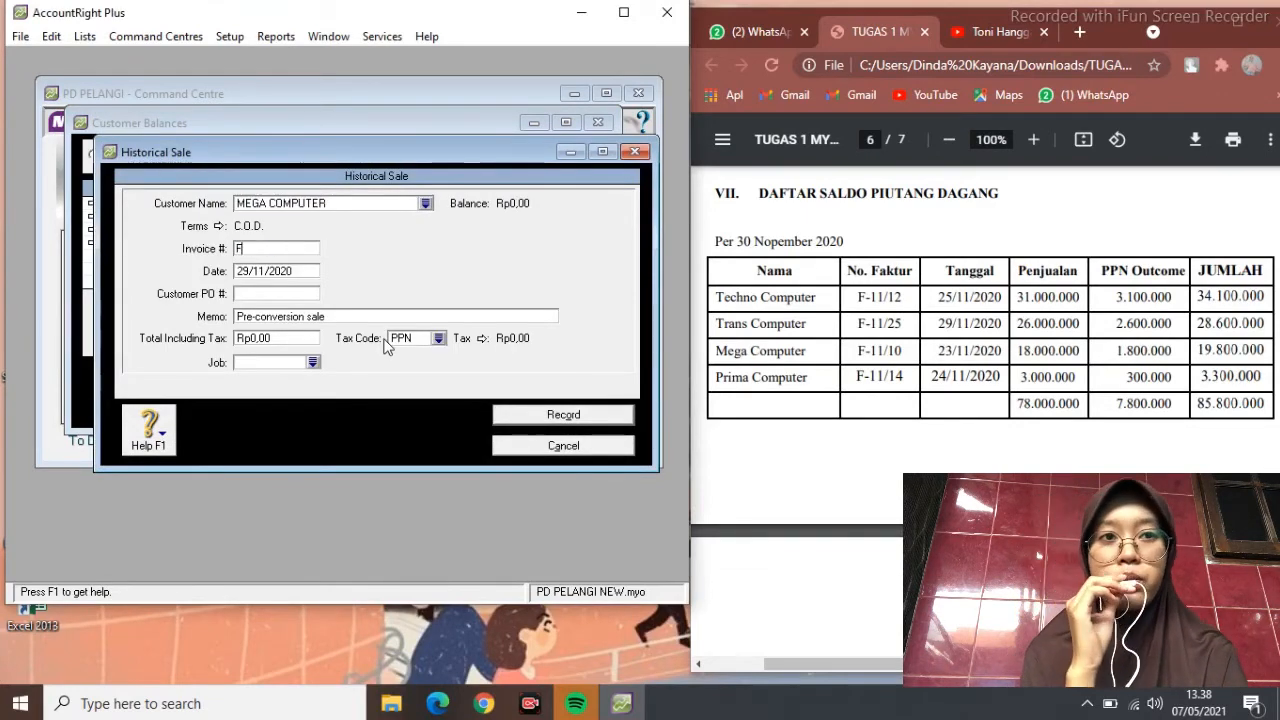
{"action": "type", "text": "-11/10"}
{"action": "key", "text": "Tab"}
{"action": "type", "text": "23/"}
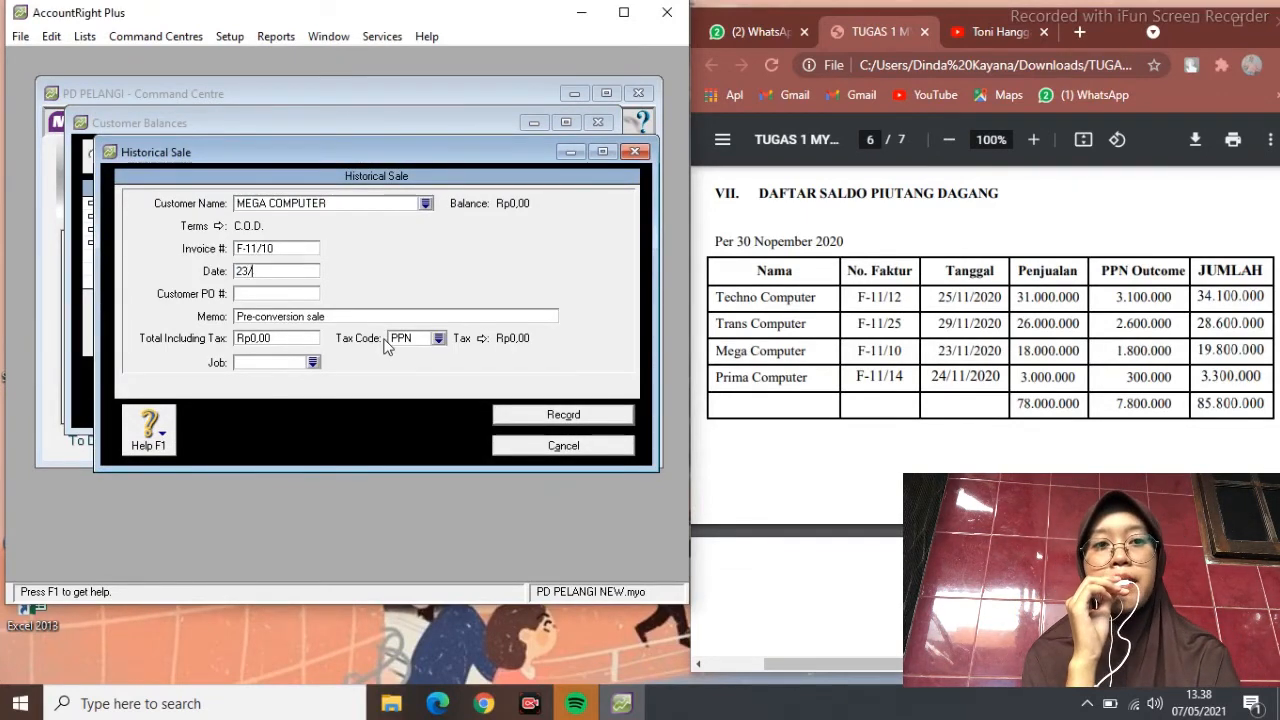
{"action": "type", "text": "11/10"}
{"action": "key", "text": "Tab"}
{"action": "key", "text": "Tab"}
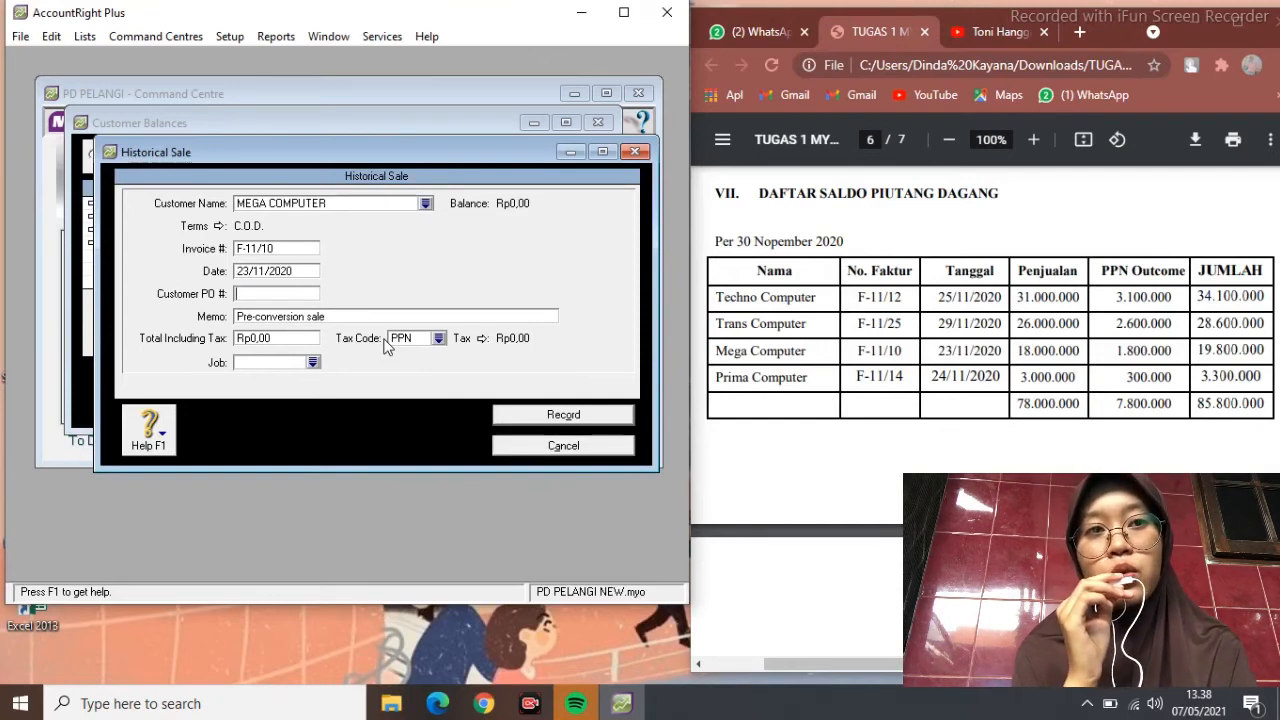
{"action": "type", "text": "SALDO AWAL PIUTANG"}
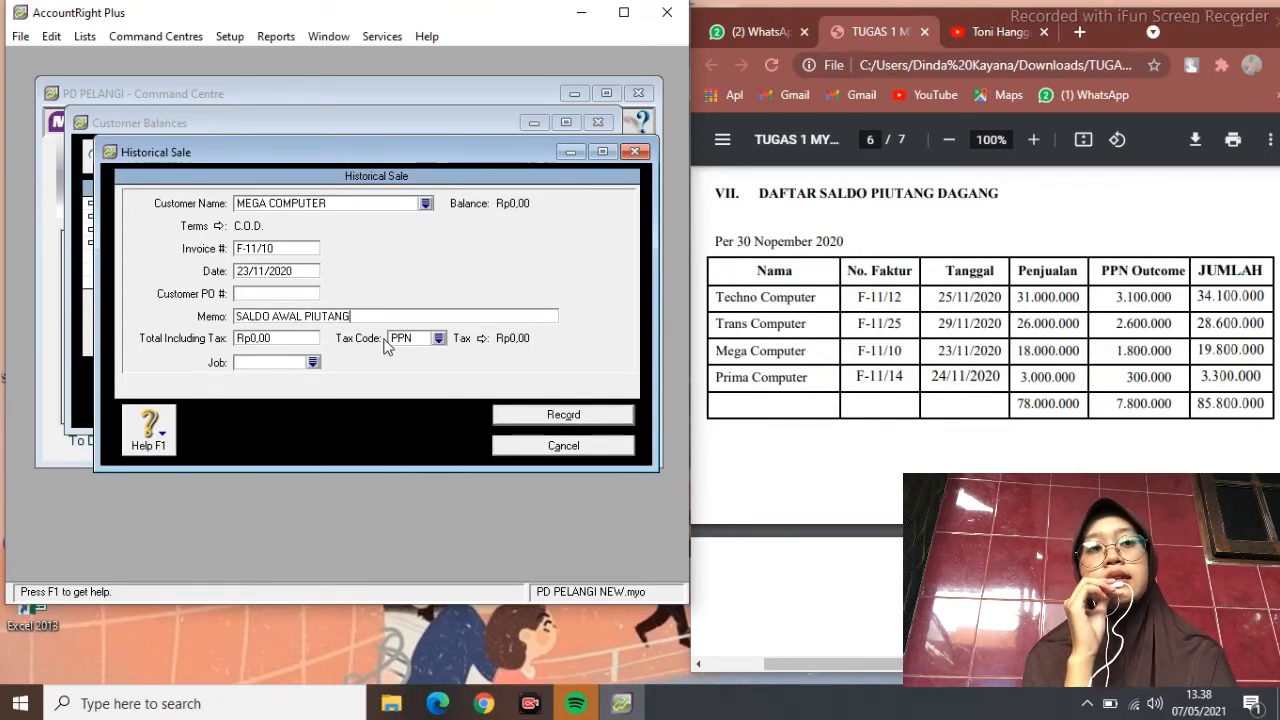
{"action": "key", "text": "Tab"}
{"action": "type", "text": "19800000"}
{"action": "key", "text": "Tab"}
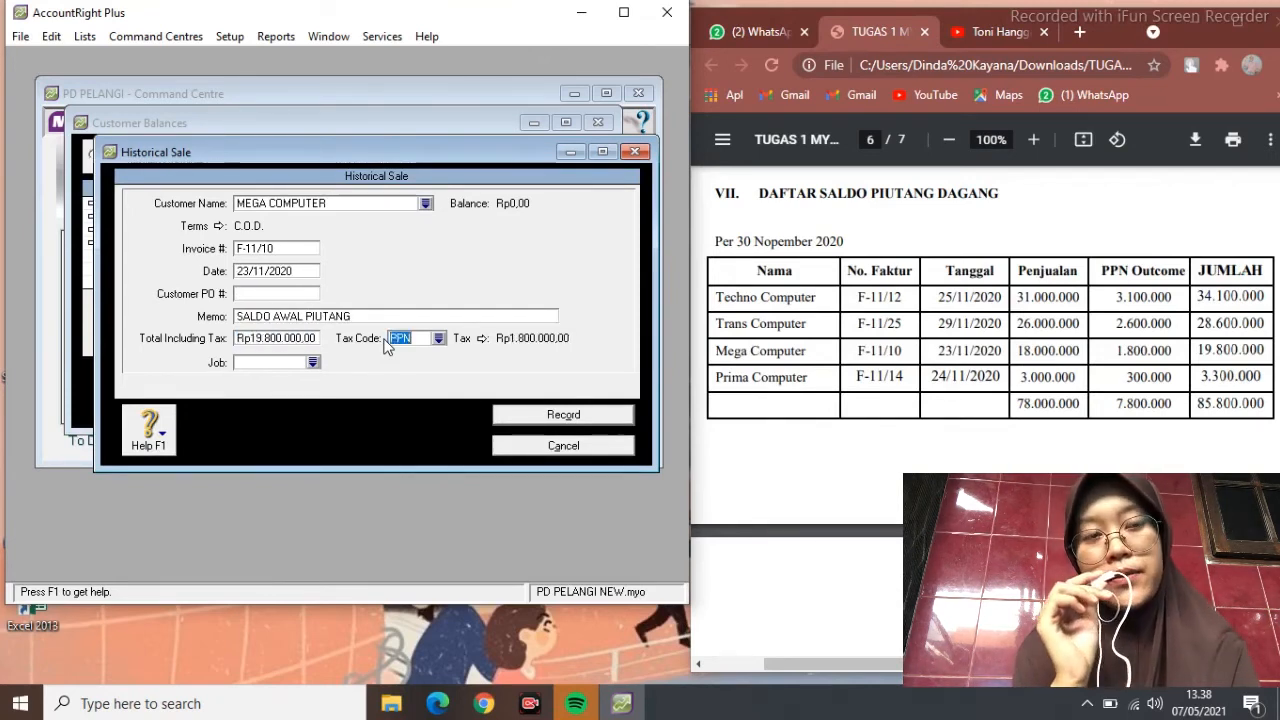
Apply tax code N-T, record the Mega Computer sale, and clear the follow-up warnings
{"action": "left_click", "coordinate": [438, 338]}
{"action": "type", "text": "N-T"}
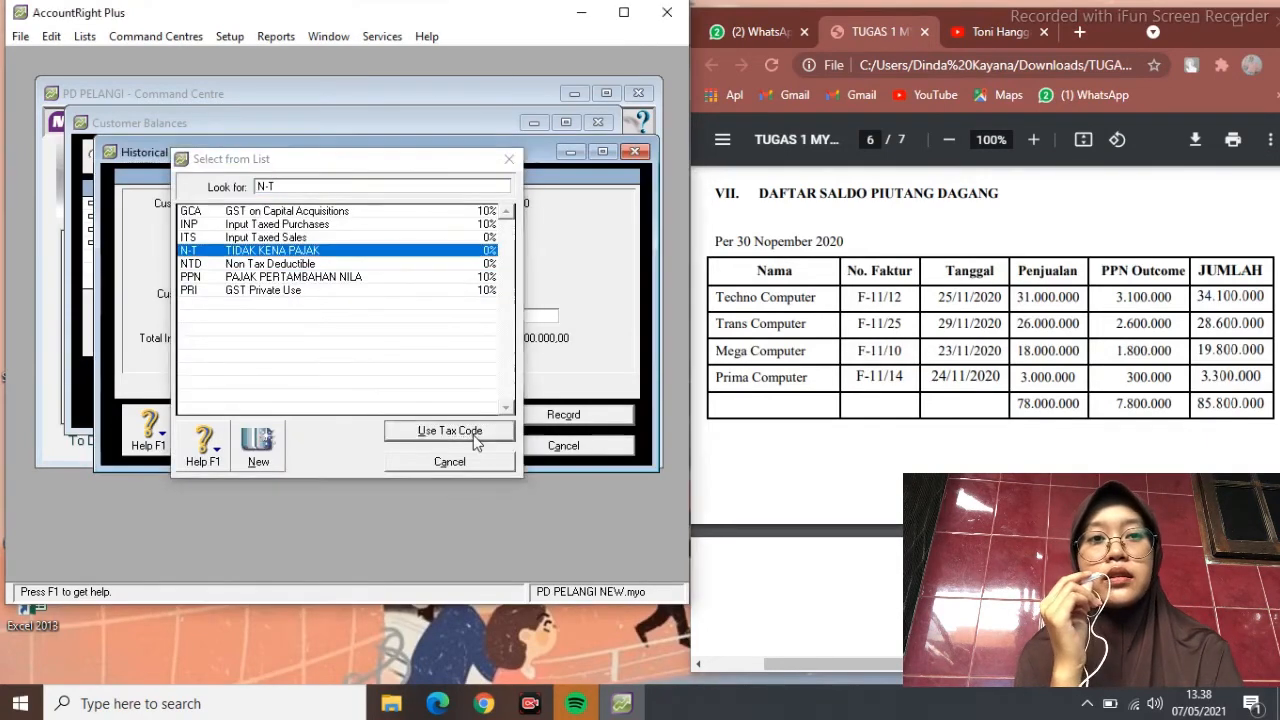
{"action": "left_click", "coordinate": [473, 435]}
{"action": "left_click", "coordinate": [529, 419]}
{"action": "left_click", "coordinate": [348, 376]}
{"action": "left_click", "coordinate": [481, 382]}
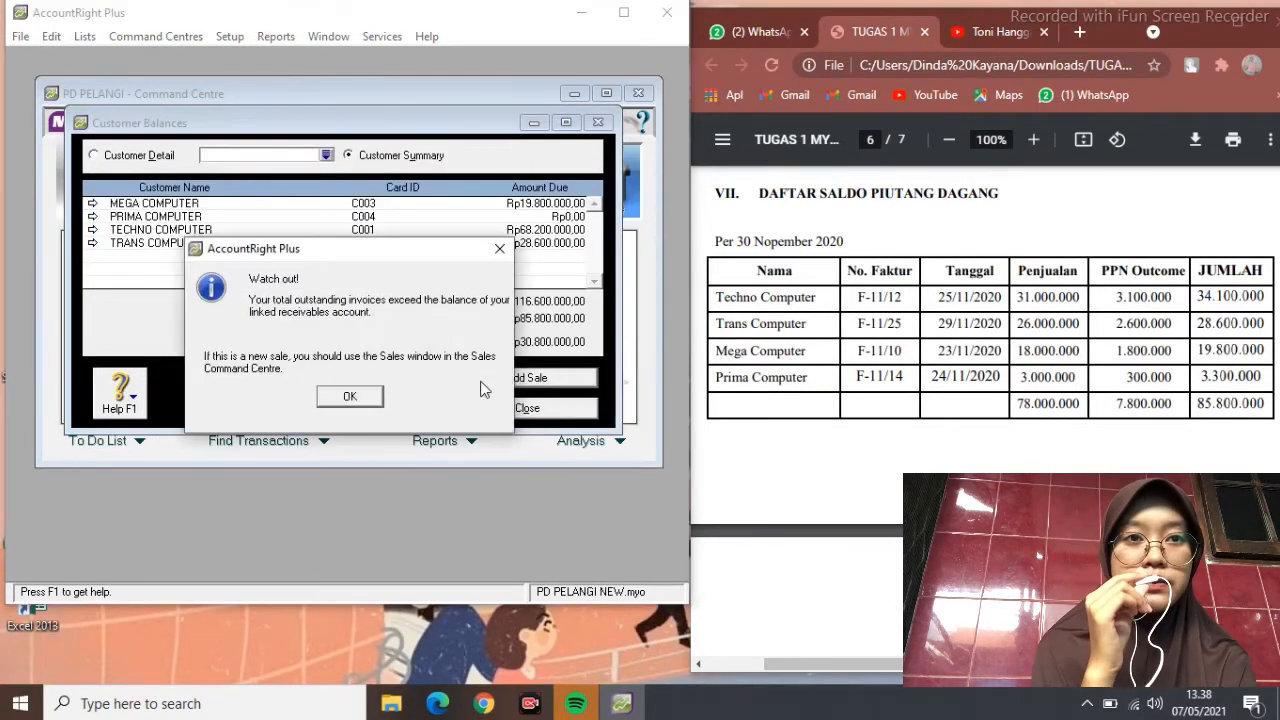
{"action": "left_click", "coordinate": [352, 396]}
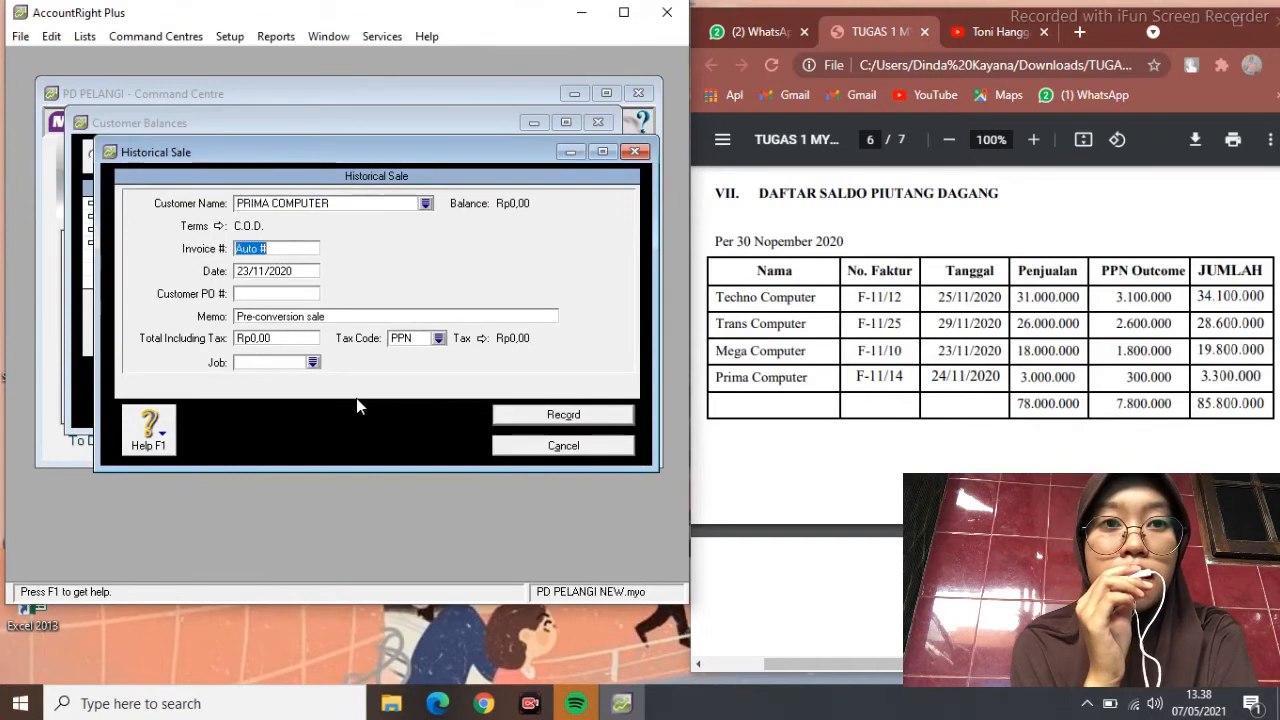
Enter PRIMA COMPUTER's sale F-11/14 dated 24/11/2020, memo SALDO AWAL PIUTANG, total Rp3.300.000
{"action": "type", "text": "F-11/14"}
{"action": "key", "text": "Tab"}
{"action": "type", "text": "24/1"}
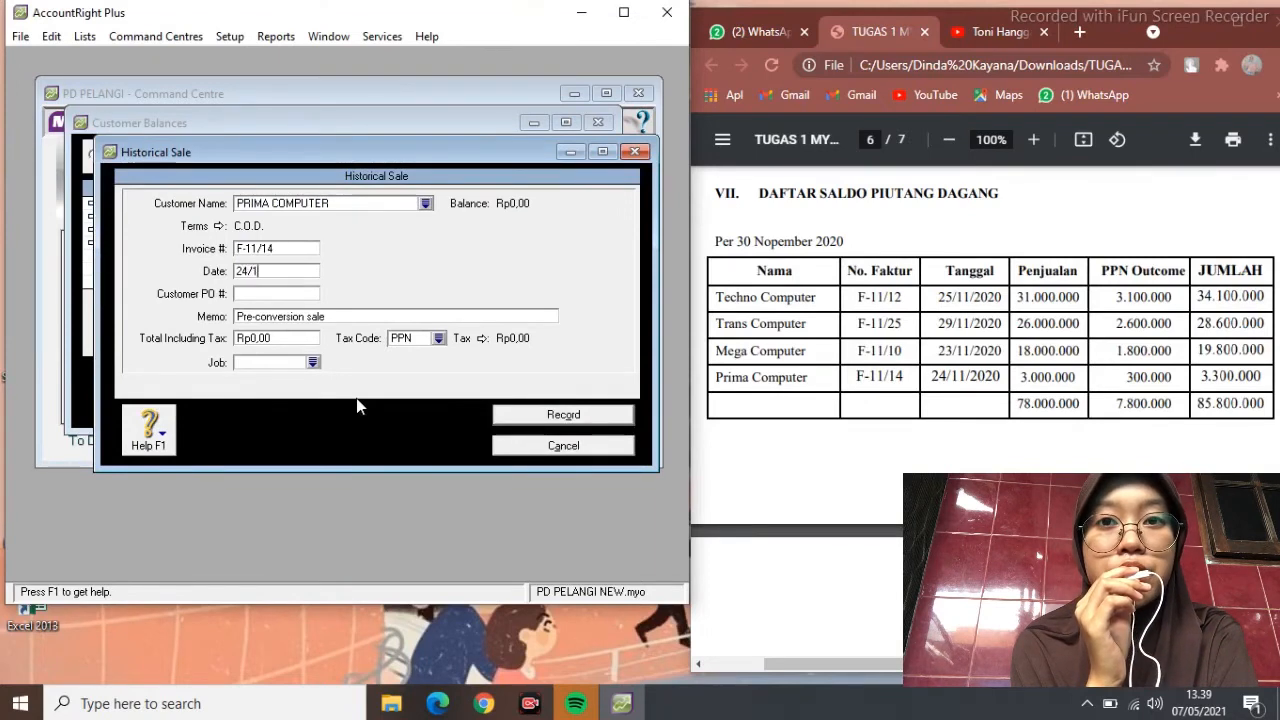
{"action": "type", "text": "1/2020"}
{"action": "key", "text": "Tab"}
{"action": "key", "text": "Tab"}
{"action": "type", "text": "SALDO AWAL "}
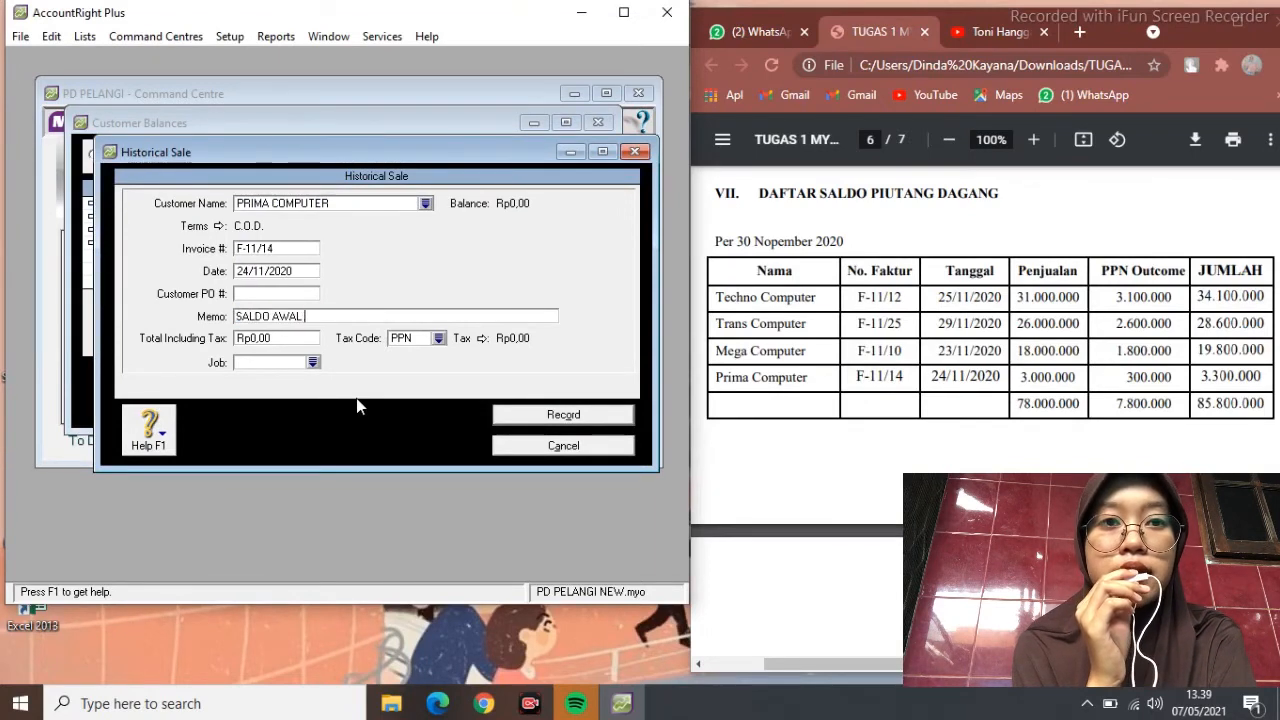
{"action": "type", "text": "PIUTANG"}
{"action": "key", "text": "Tab"}
{"action": "type", "text": "3300000"}
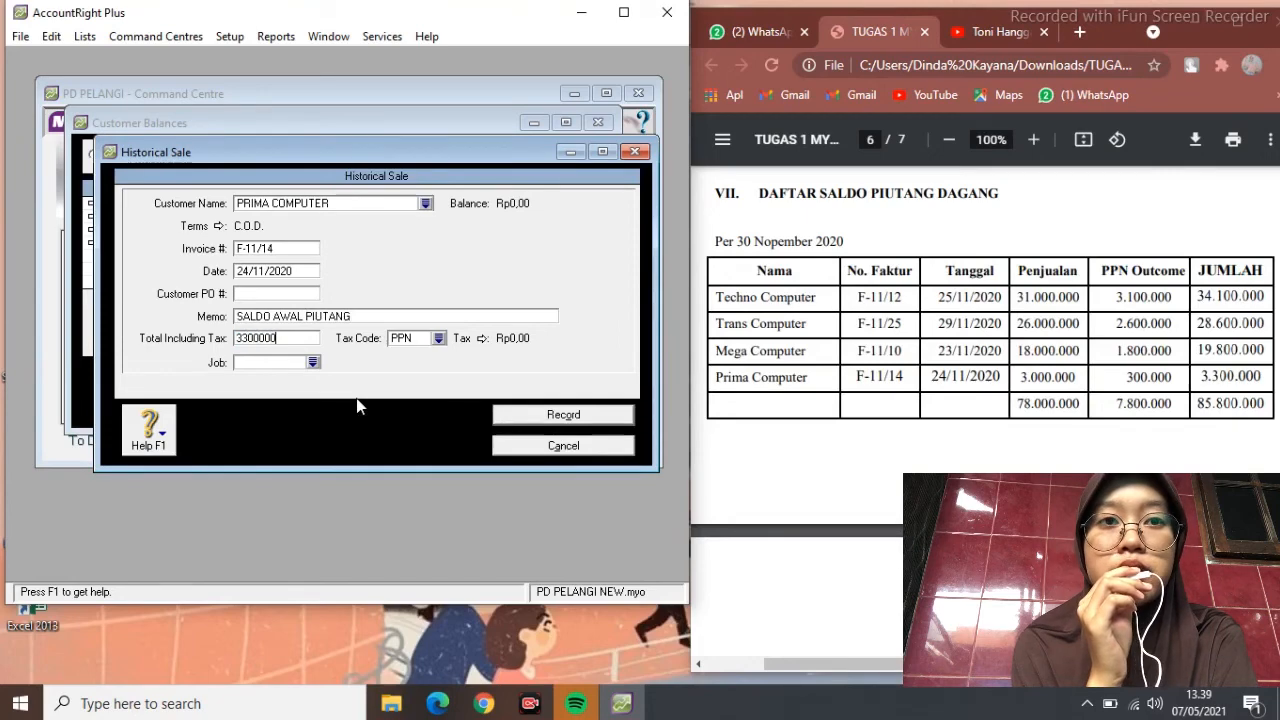
{"action": "key", "text": "Tab"}
Apply tax code N-T, record the Prima Computer sale, and close Customer Balances
{"action": "left_click", "coordinate": [438, 339]}
{"action": "left_click", "coordinate": [450, 430]}
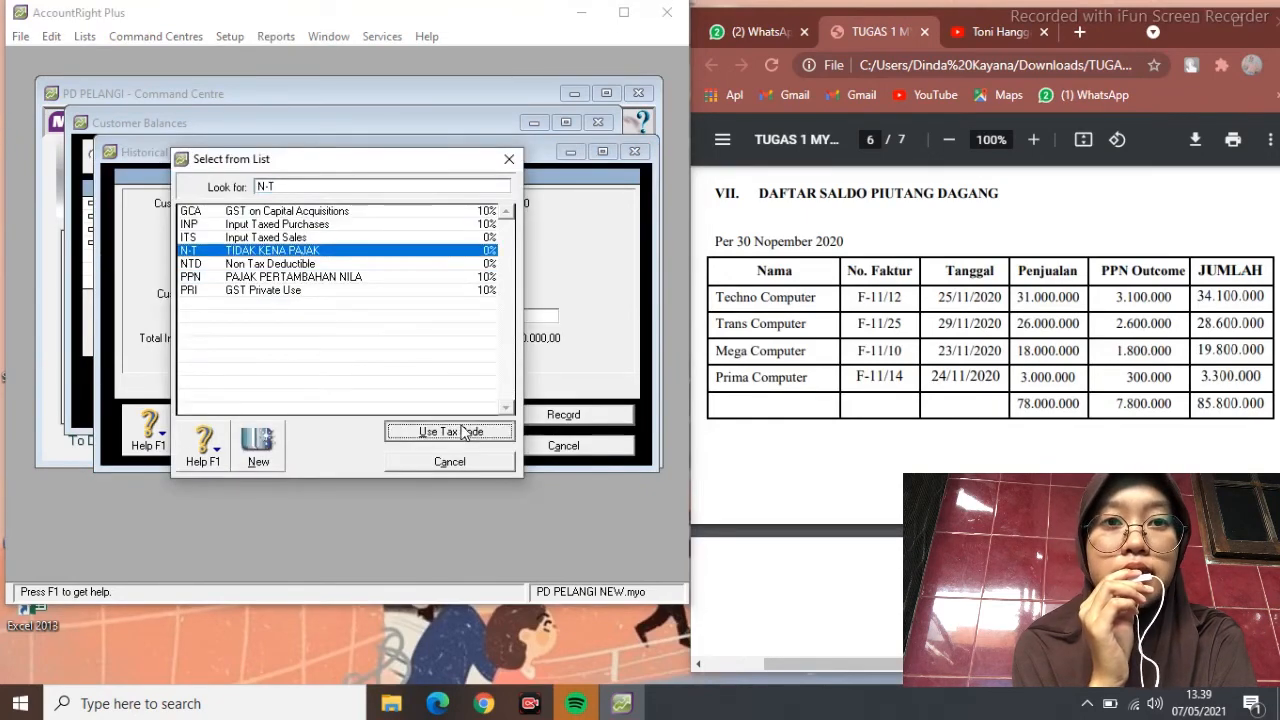
{"action": "left_click", "coordinate": [563, 414]}
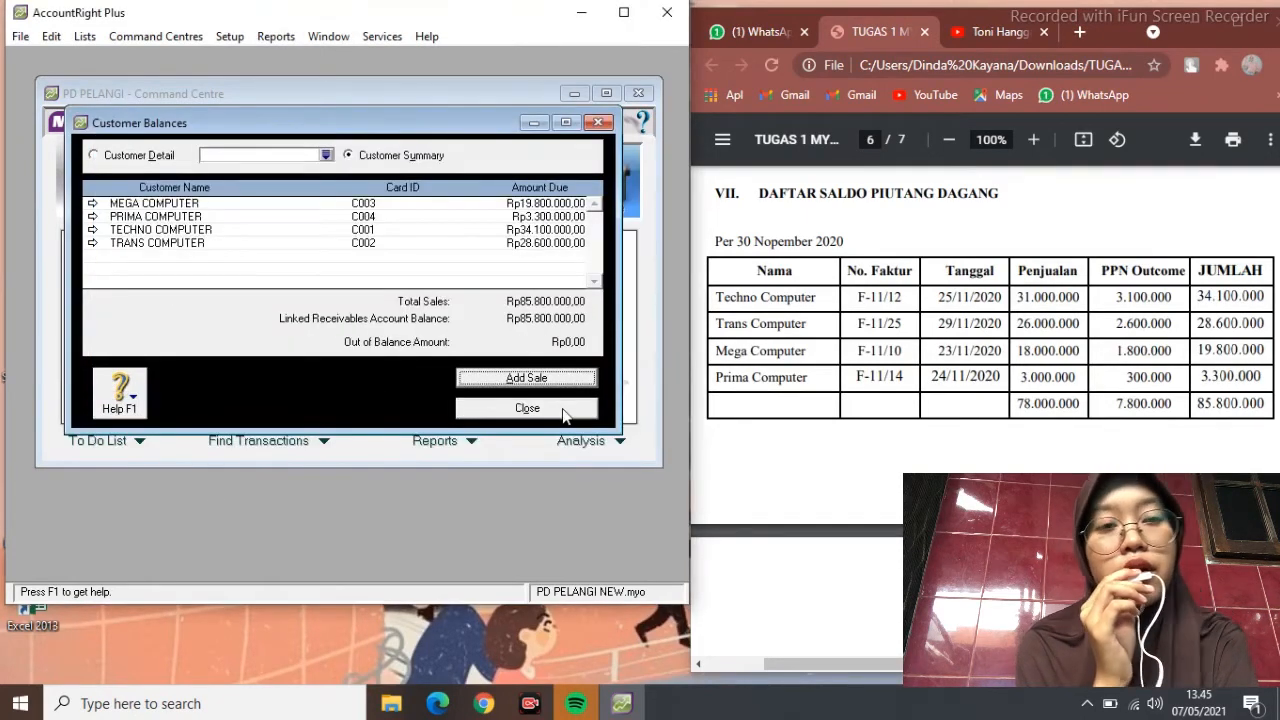
{"action": "left_click", "coordinate": [563, 414]}
{"action": "scroll", "coordinate": [802, 238], "scroll_direction": "down", "scroll_amount": 5}
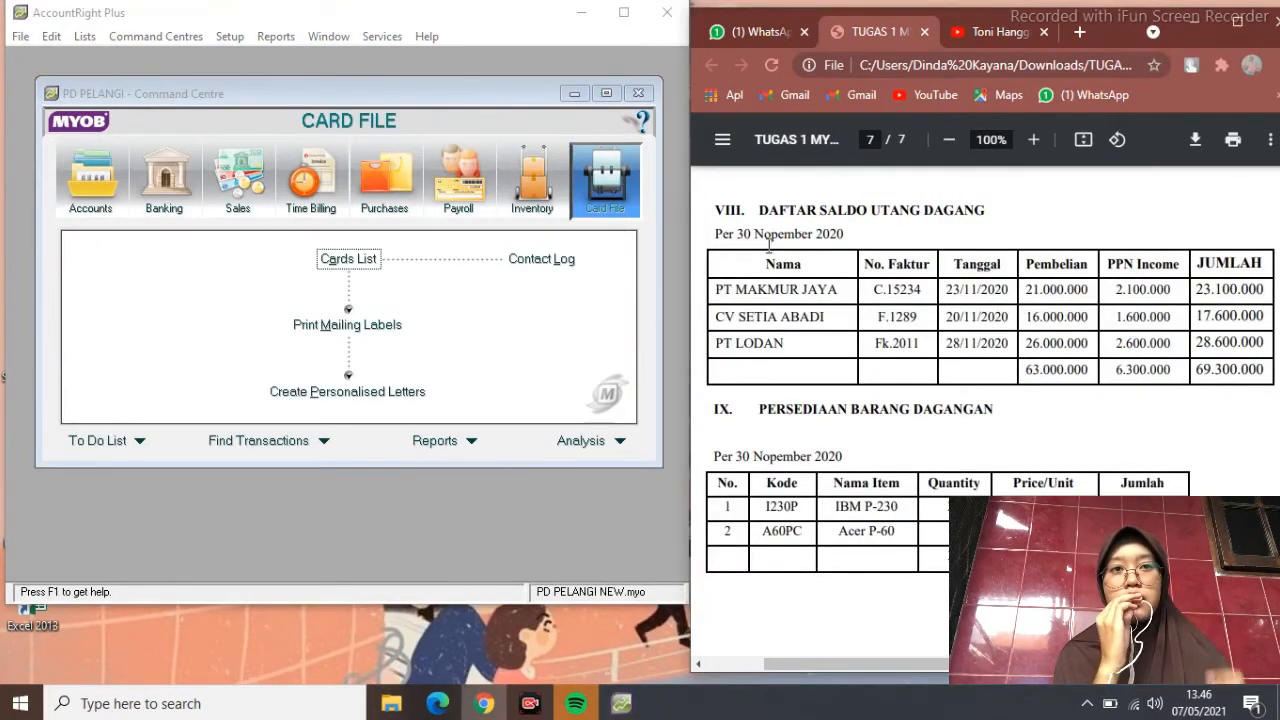
Check the Purchases linked accounts settings from the setup menu and close them
{"action": "left_click", "coordinate": [229, 36]}
{"action": "mouse_move", "coordinate": [330, 99]}
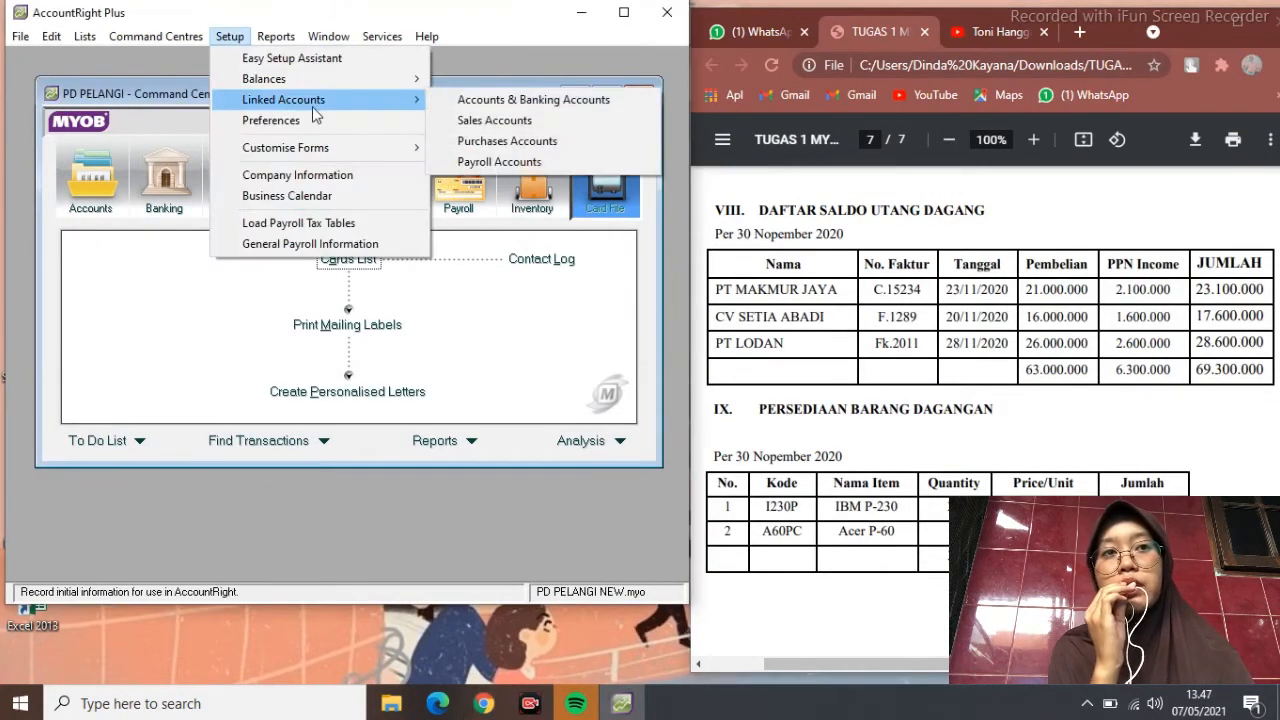
{"action": "left_click", "coordinate": [507, 141]}
{"action": "left_click", "coordinate": [571, 122]}
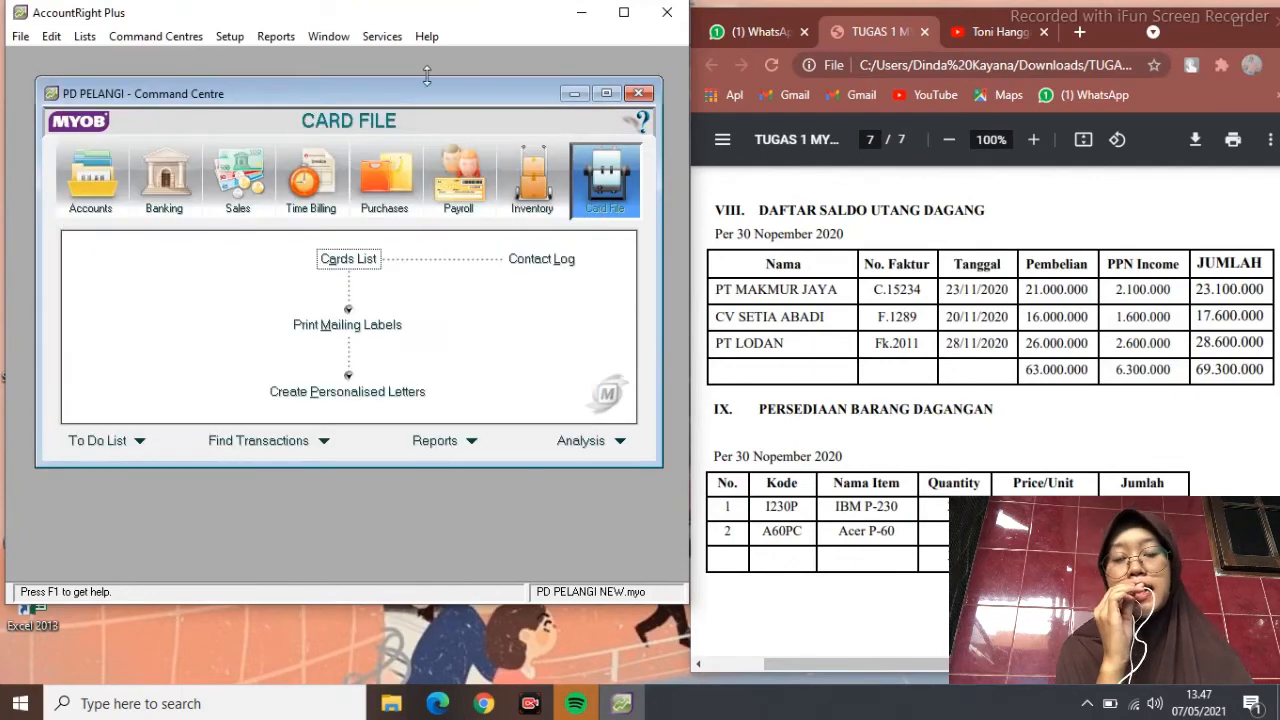
{"action": "left_click", "coordinate": [229, 36]}
Open Supplier Balances and start PT MAKMUR JAYA's historical purchase numbered AutoC.15234
{"action": "mouse_move", "coordinate": [265, 77]}
{"action": "left_click", "coordinate": [485, 140]}
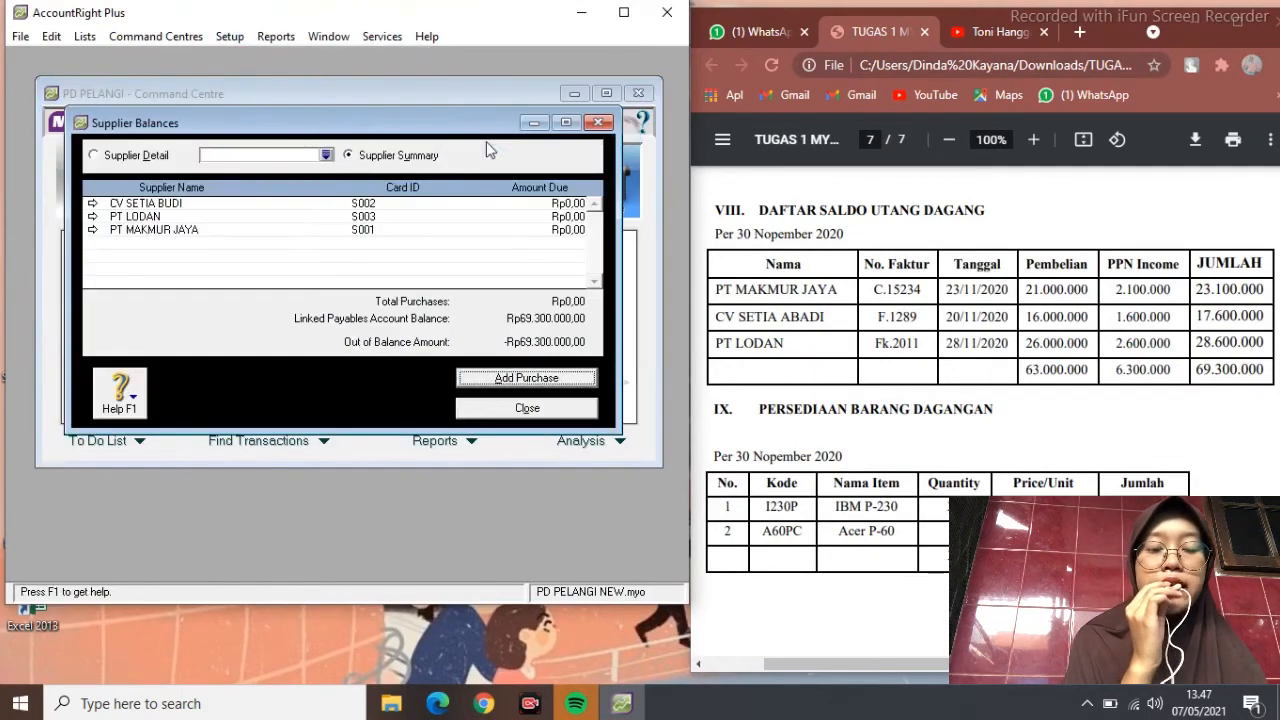
{"action": "left_click", "coordinate": [506, 389]}
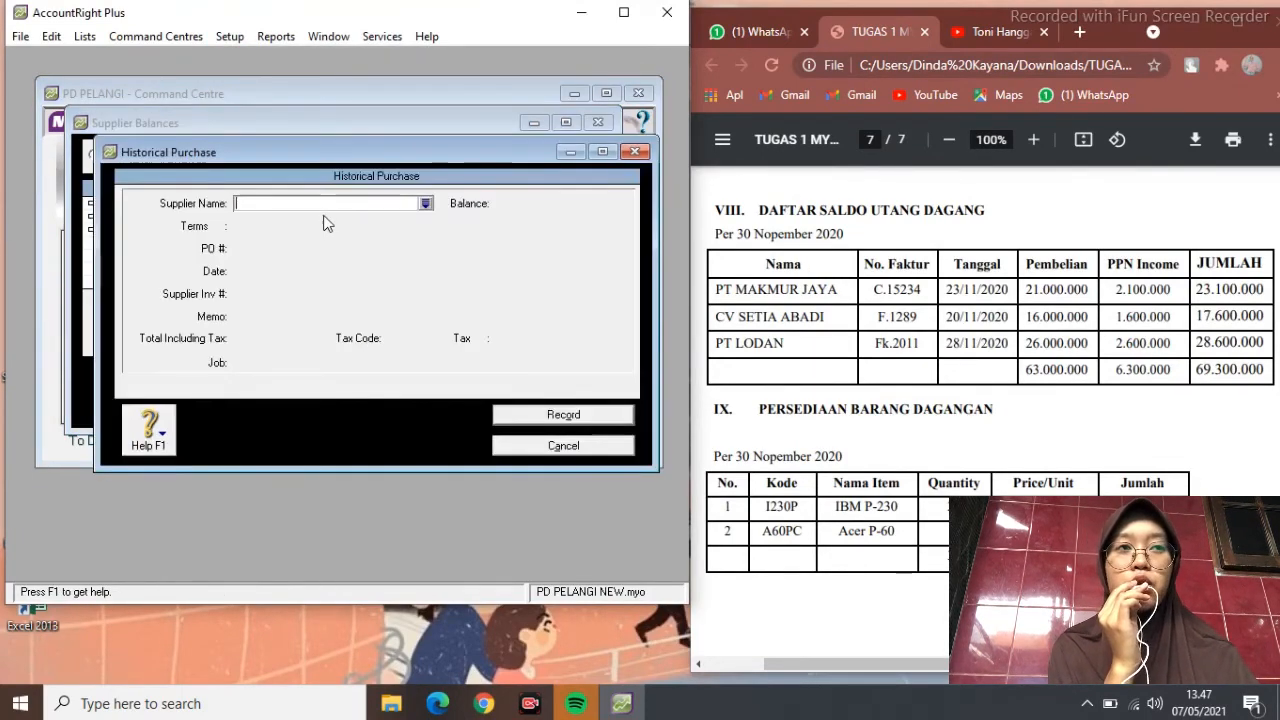
{"action": "type", "text": "PT MAKMUR JAYA"}
{"action": "key", "text": "Tab"}
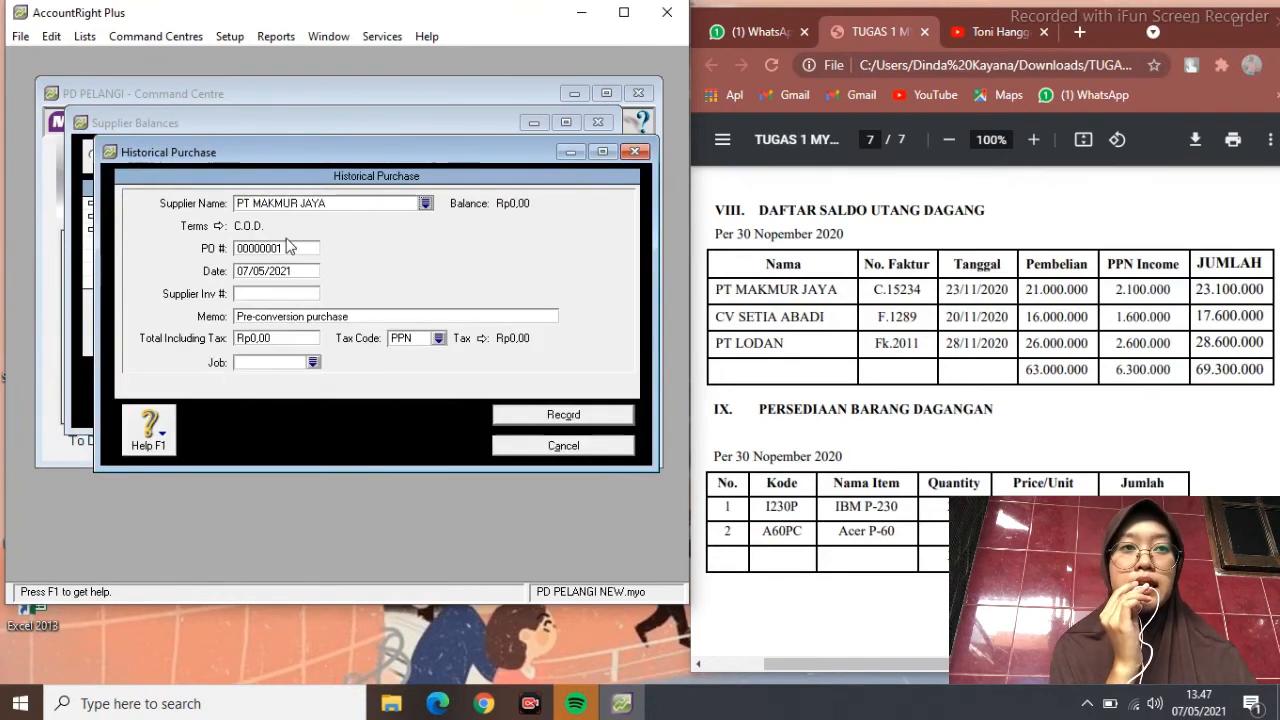
{"action": "type", "text": "Auto"}
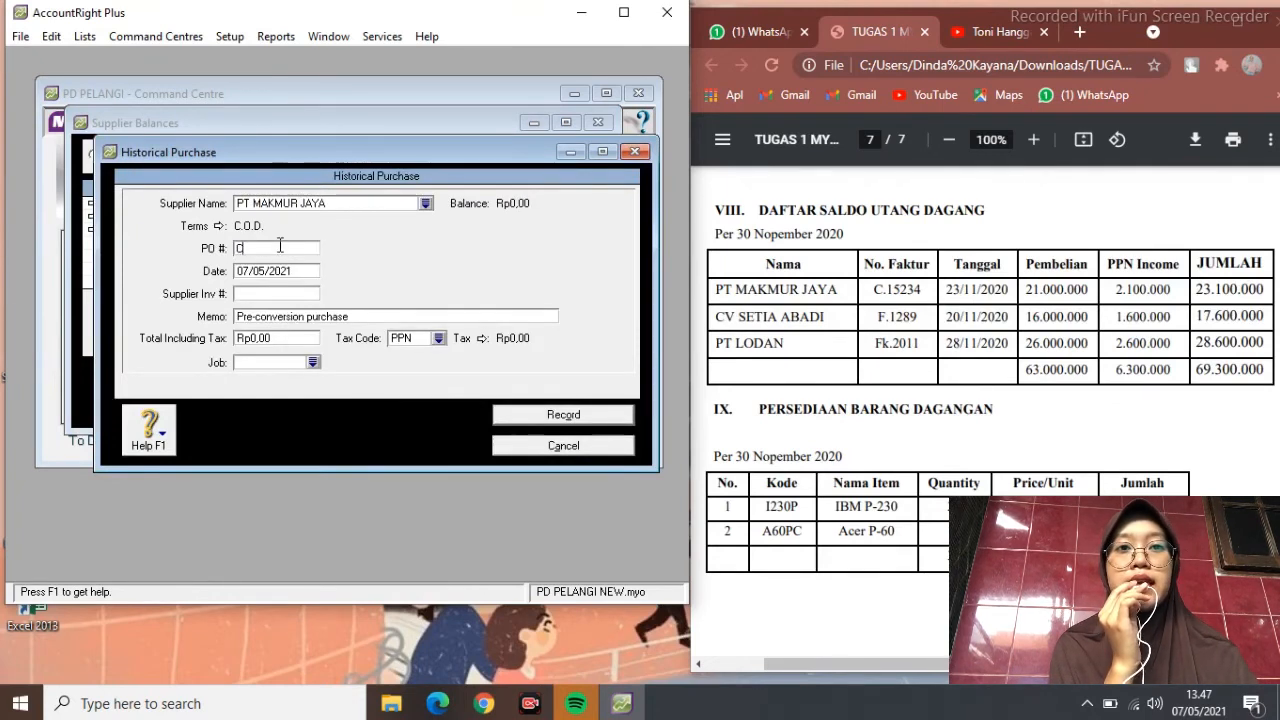
{"action": "type", "text": "C.15234"}
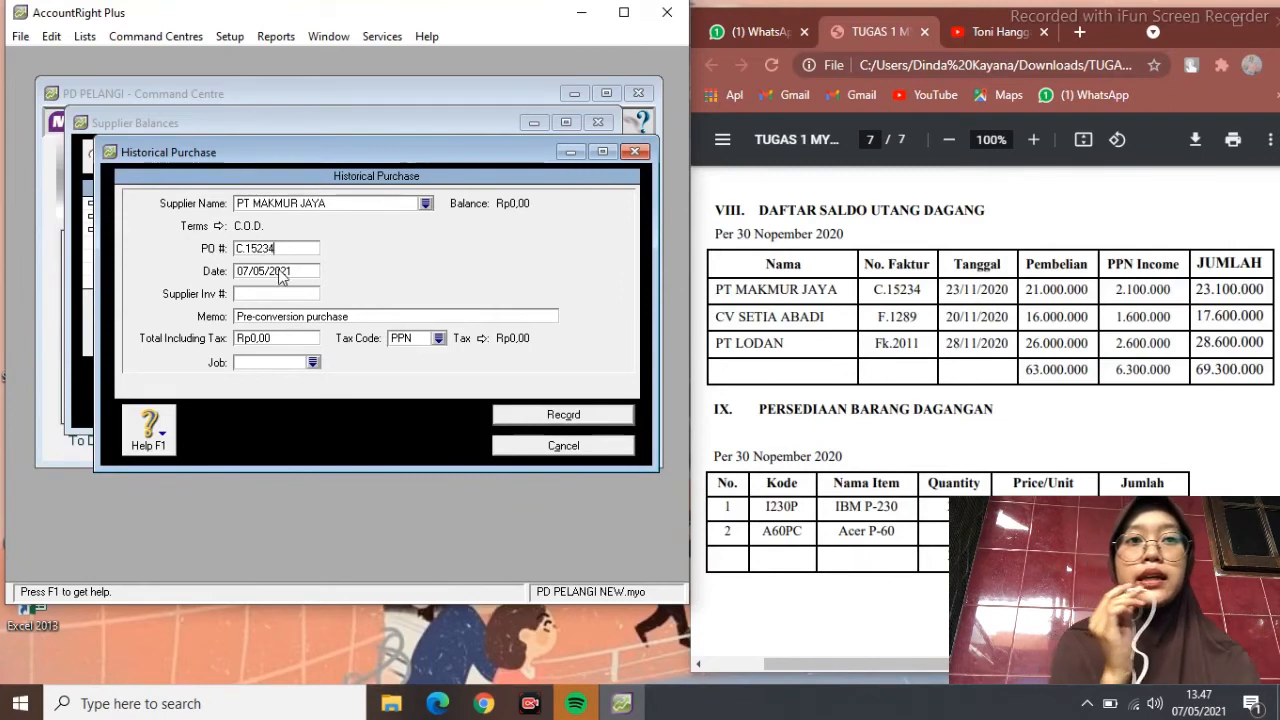
Date it 23/11/2020 with Rp23.100.000 total and tax N-T, then record it
{"action": "double_click", "coordinate": [278, 270]}
{"action": "type", "text": "23/11"}
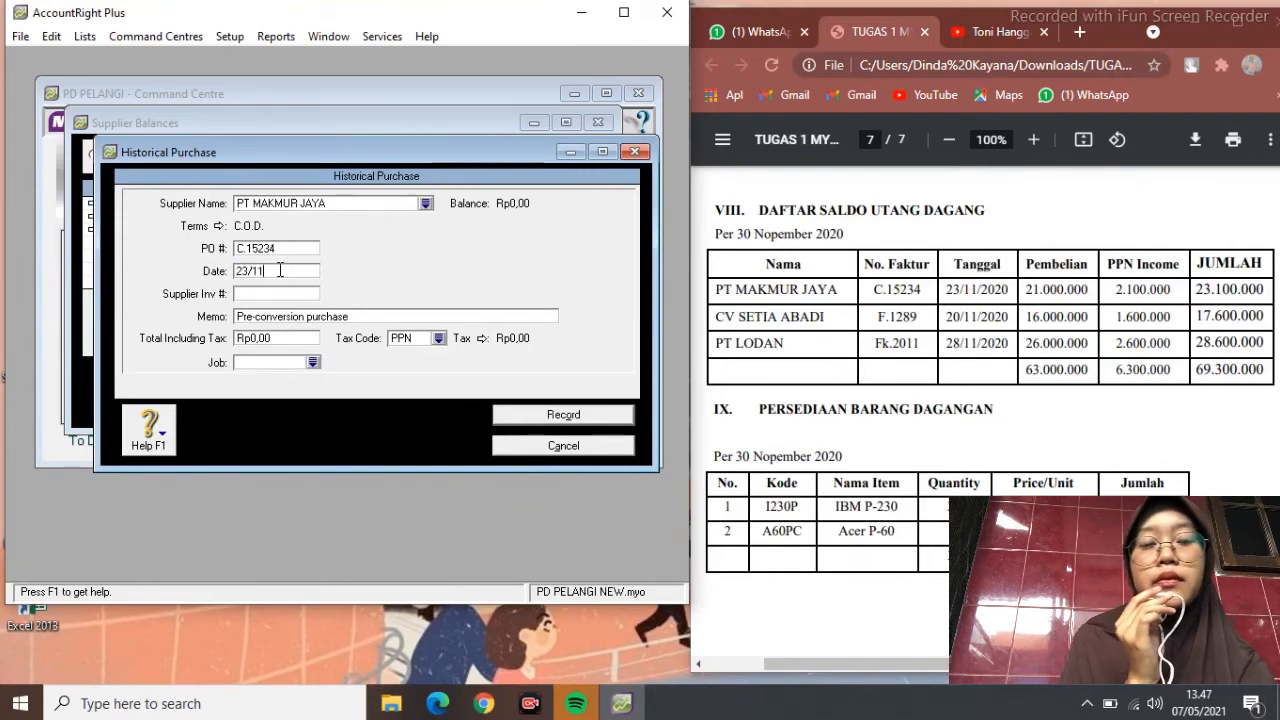
{"action": "type", "text": "/2020"}
{"action": "key", "text": "Tab"}
{"action": "key", "text": "Tab"}
{"action": "type", "text": "SALDO AWA"}
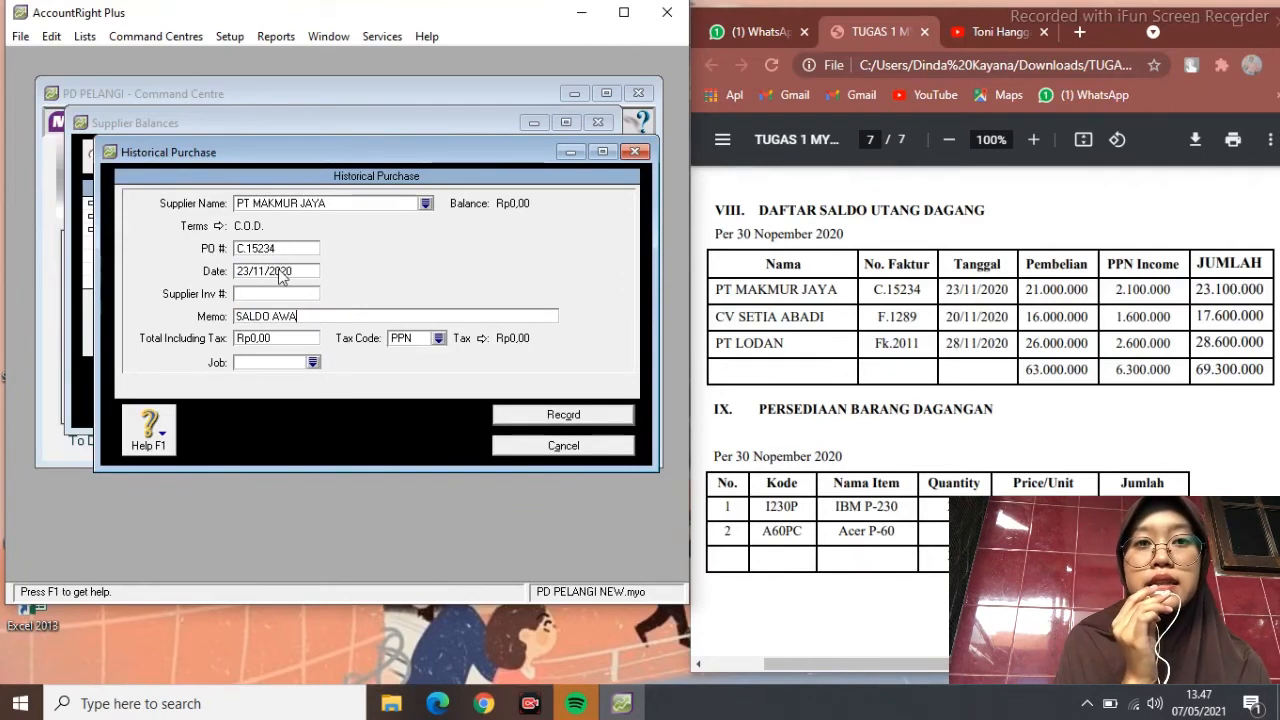
{"action": "type", "text": "L UTANG"}
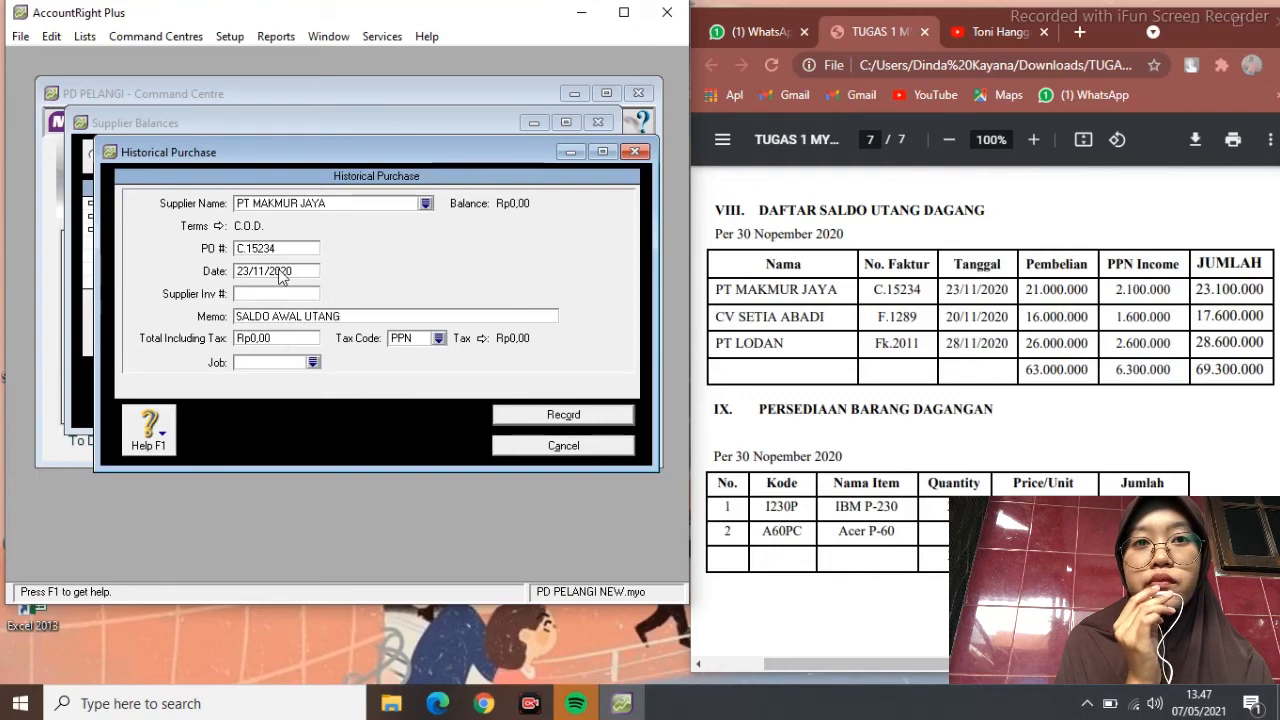
{"action": "key", "text": "Tab"}
{"action": "type", "text": "23100000"}
{"action": "key", "text": "Tab"}
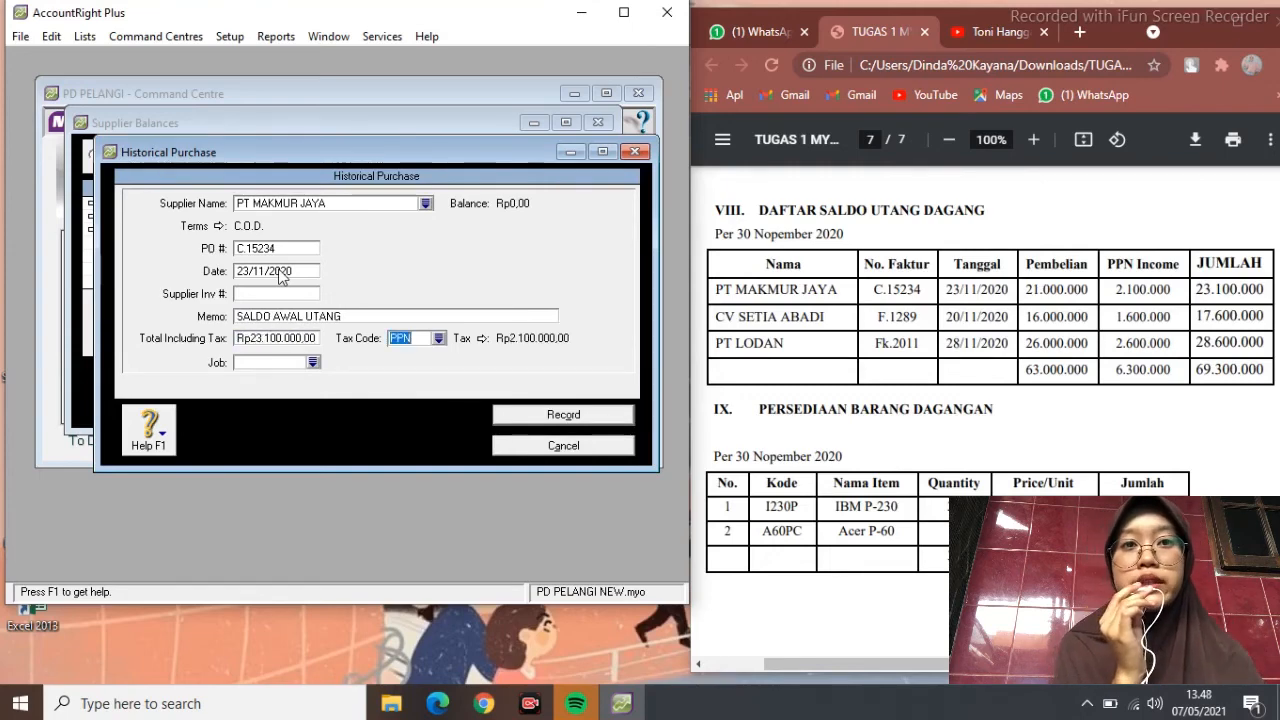
{"action": "left_click", "coordinate": [438, 338]}
{"action": "left_click", "coordinate": [364, 251]}
{"action": "left_click", "coordinate": [478, 431]}
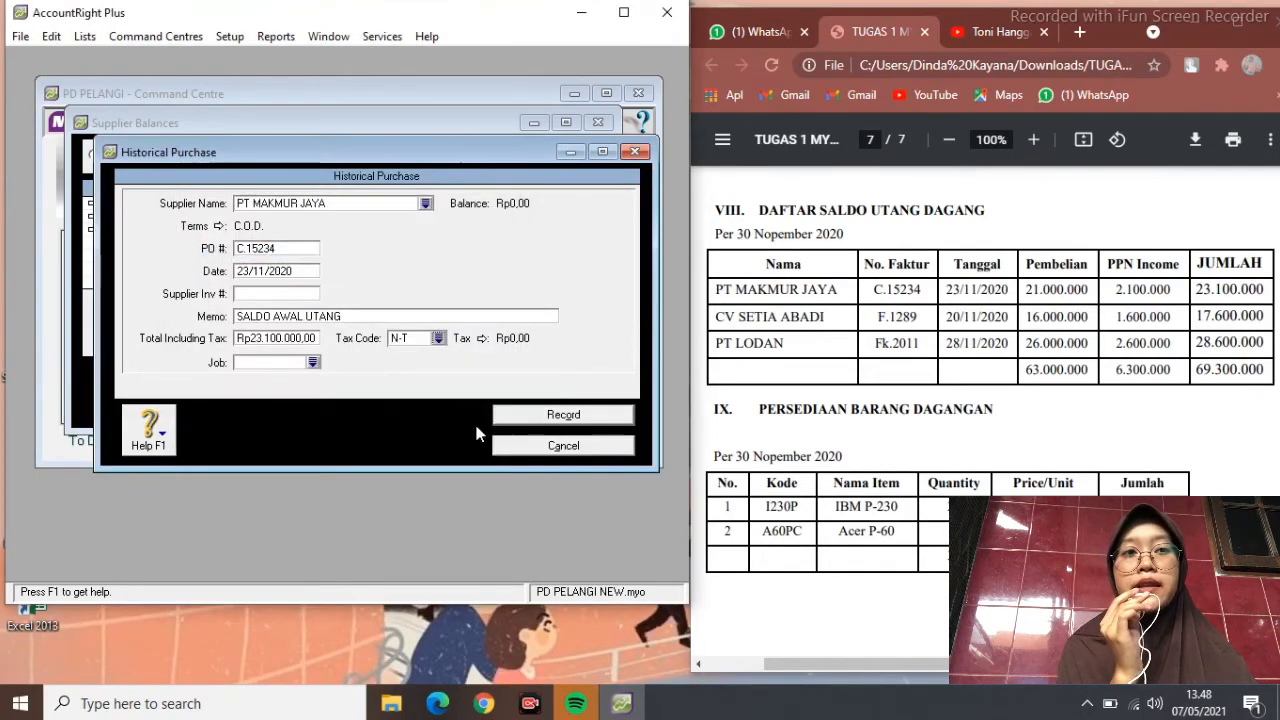
{"action": "left_click", "coordinate": [560, 414]}
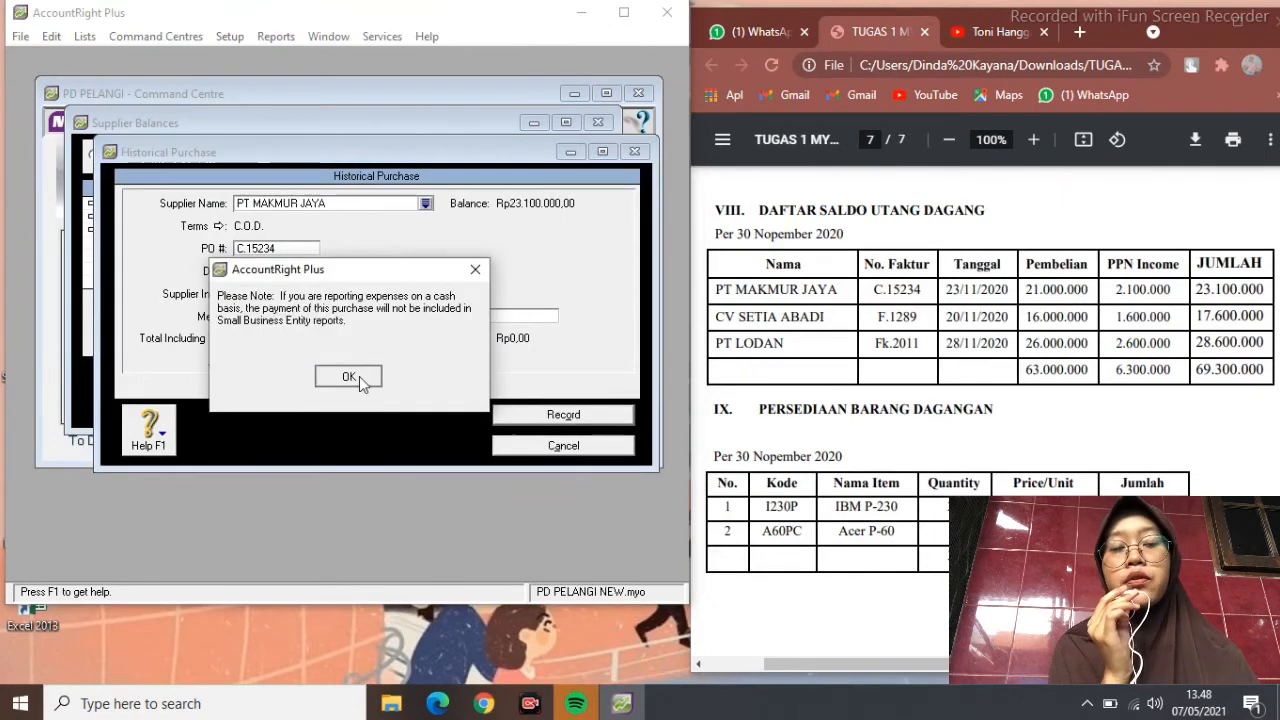
{"action": "left_click", "coordinate": [357, 376]}
Enter CV SETIA BUDI's purchase F.1289 dated 20/11/2020 with memo SALDO AWAL UTANG and its total
{"action": "left_click", "coordinate": [486, 378]}
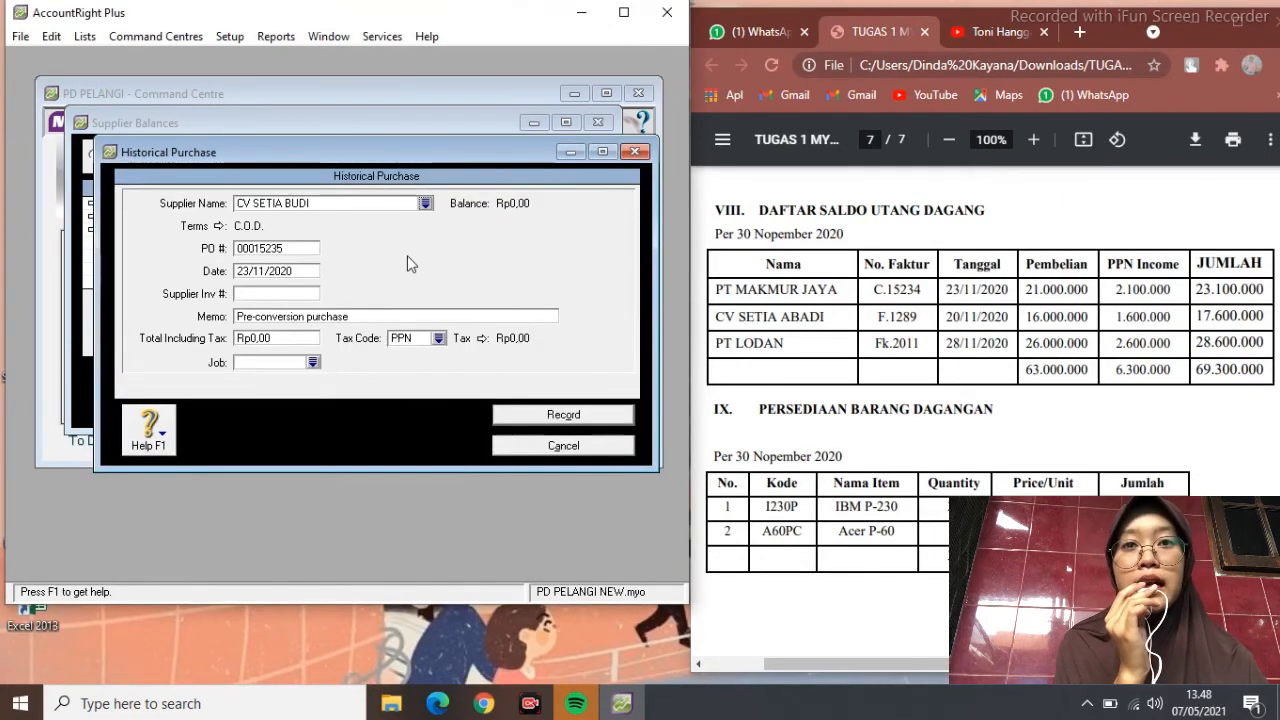
{"action": "key", "text": "Tab"}
{"action": "type", "text": "F.1289"}
{"action": "key", "text": "Tab"}
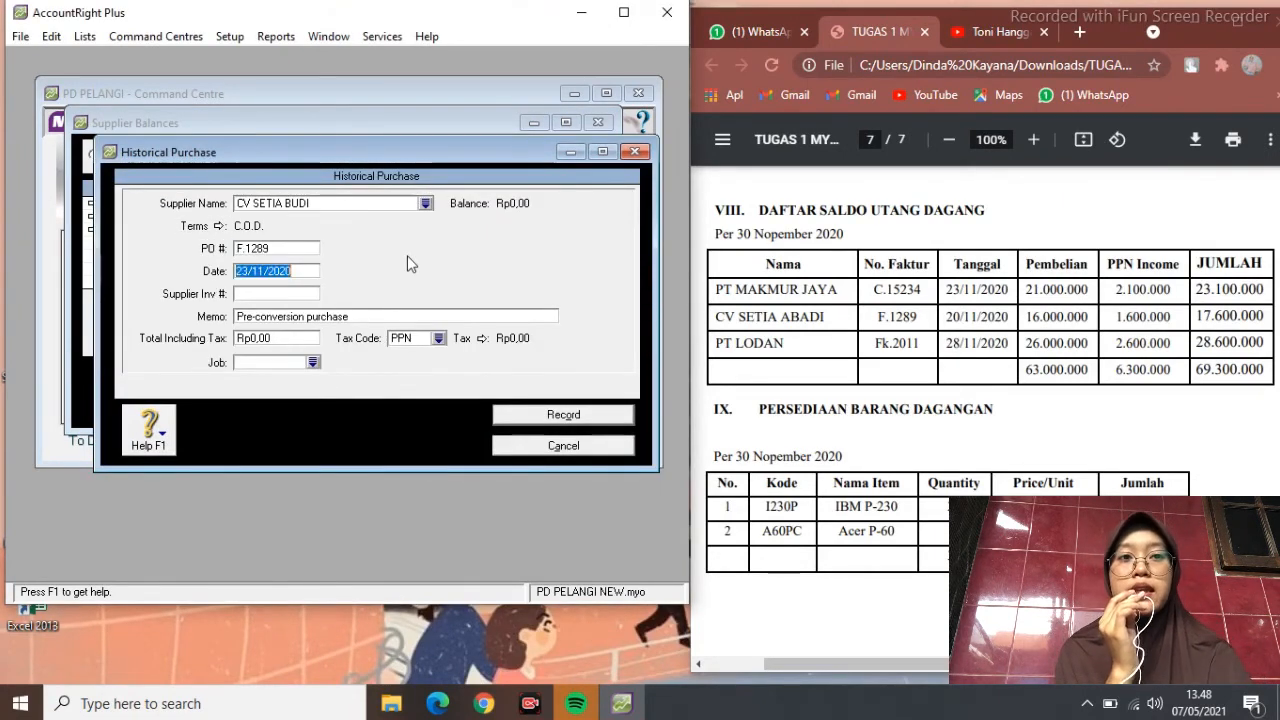
{"action": "type", "text": "20/11/2020"}
{"action": "key", "text": "Tab"}
{"action": "key", "text": "Tab"}
{"action": "type", "text": "SA"}
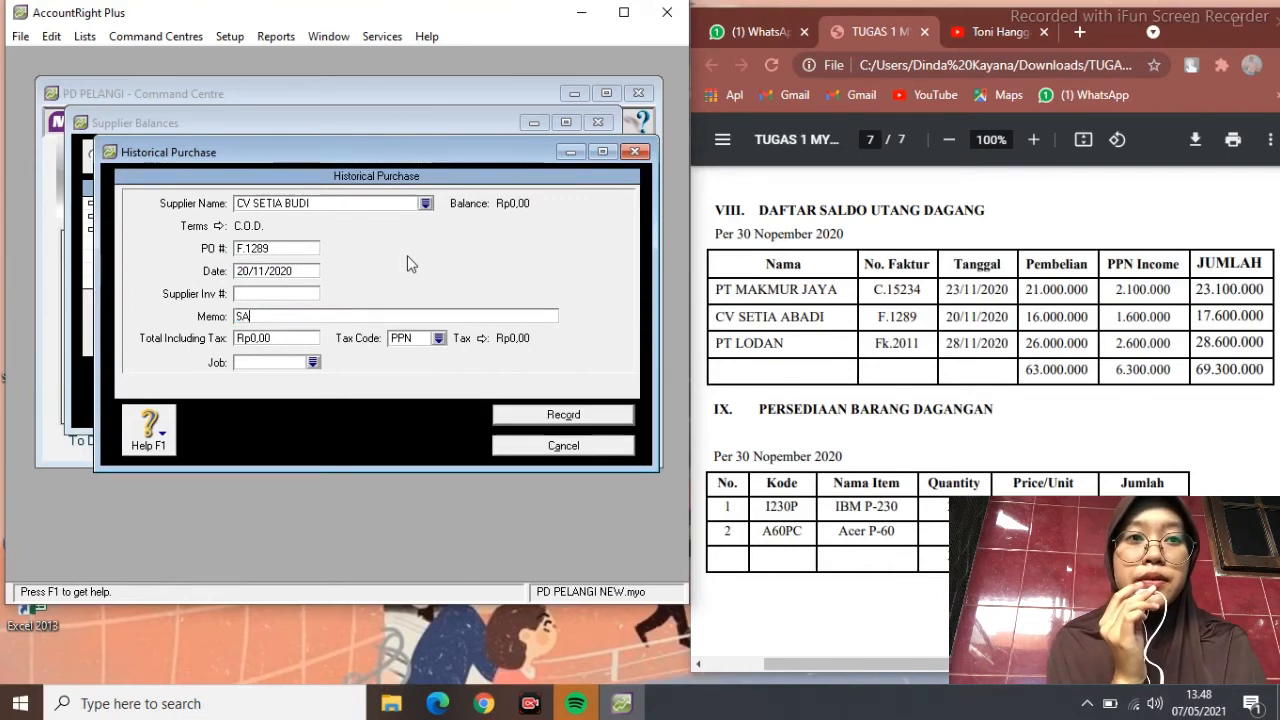
{"action": "type", "text": "LDO AWAL UTANG"}
{"action": "key", "text": "Tab"}
{"action": "type", "text": "1760000"}
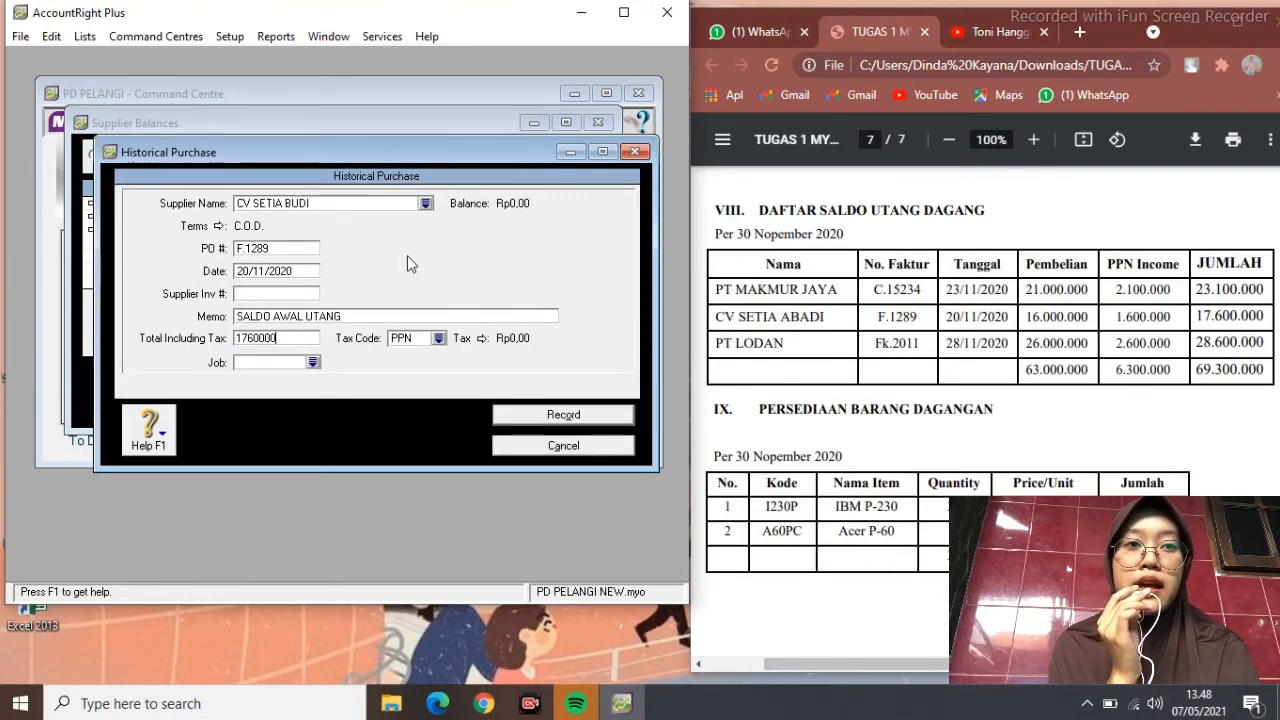
{"action": "key", "text": "Tab"}
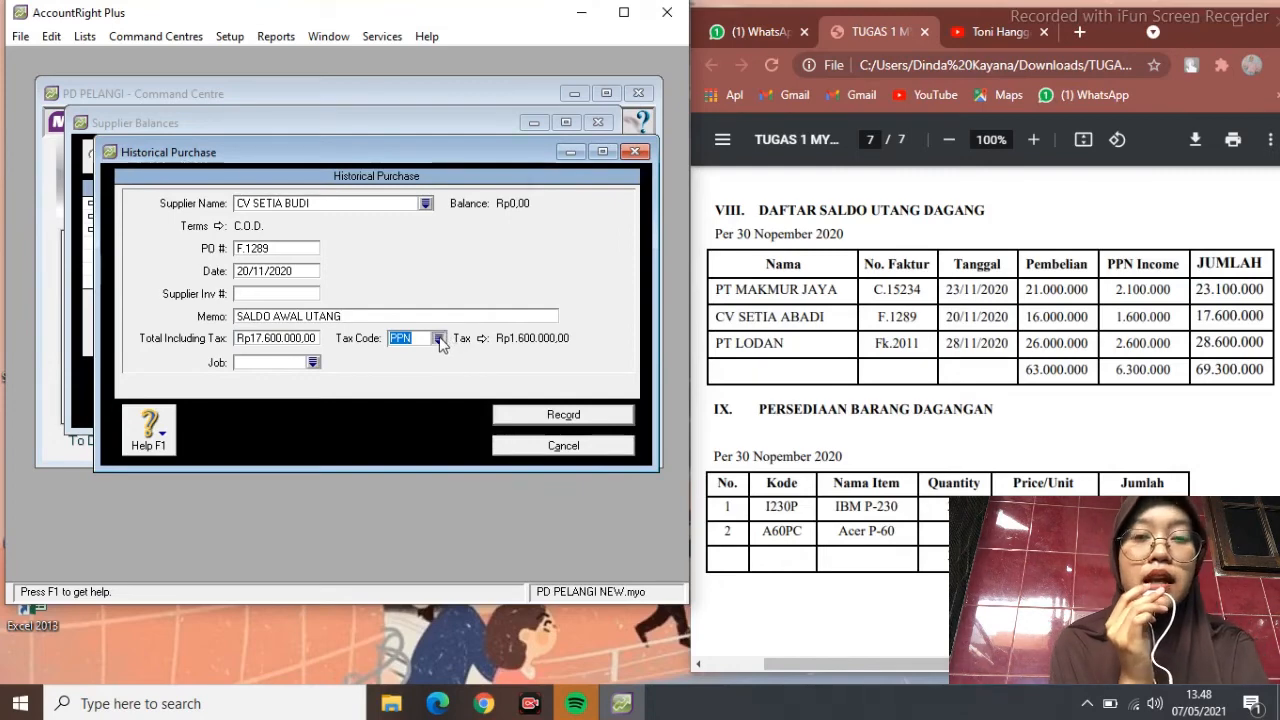
Apply tax code N-T and record the CV SETIA BUDI opening payable
{"action": "left_click", "coordinate": [440, 338]}
{"action": "left_click", "coordinate": [392, 250]}
{"action": "left_click", "coordinate": [468, 432]}
{"action": "left_click", "coordinate": [540, 425]}
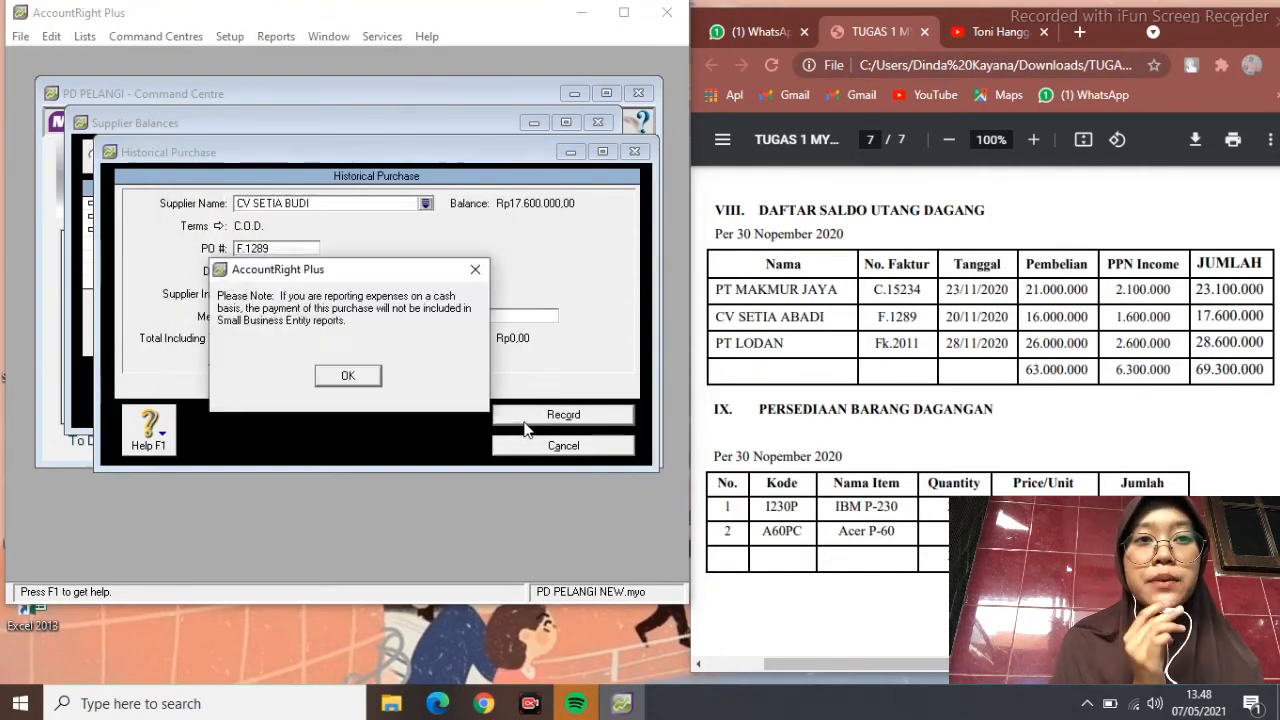
{"action": "left_click", "coordinate": [347, 374]}
Start PT LODAN's historical purchase numbered Fk.2011, dated 28/11/2020
{"action": "left_click", "coordinate": [515, 378]}
{"action": "type", "text": "PT"}
{"action": "key", "text": "Tab"}
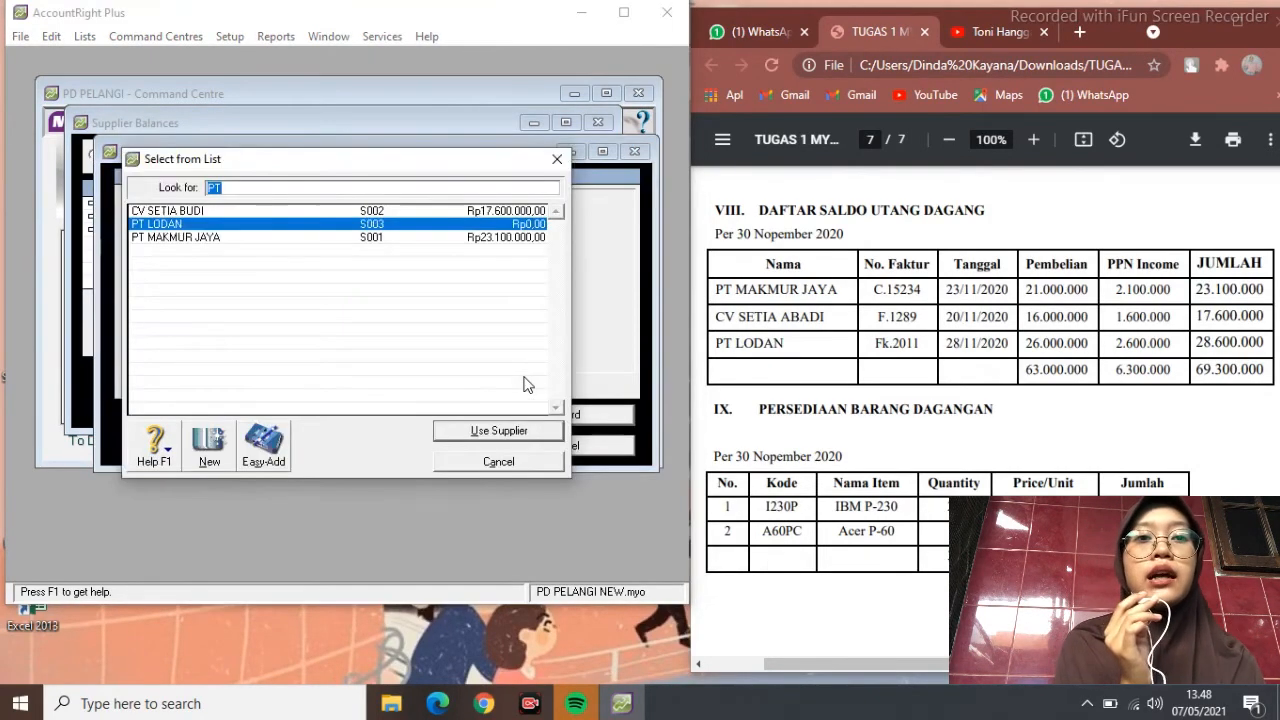
{"action": "left_click", "coordinate": [498, 462]}
{"action": "type", "text": "LODAN"}
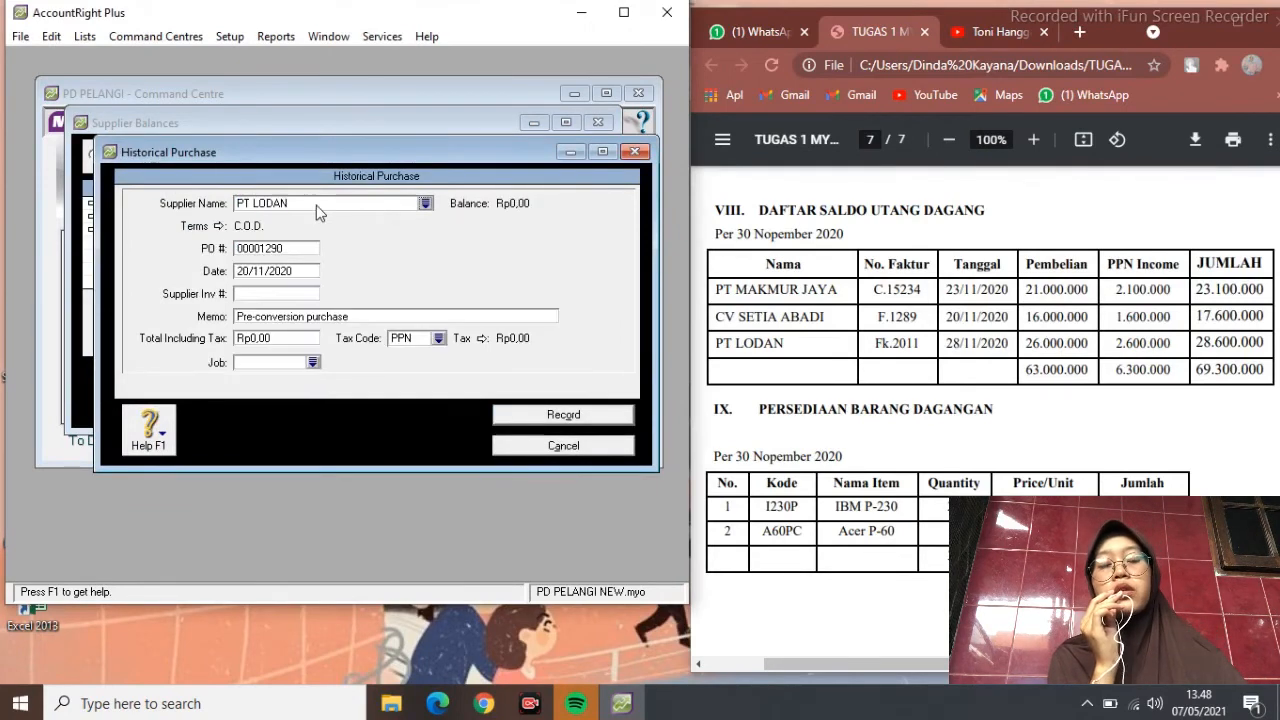
{"action": "key", "text": "Tab"}
{"action": "type", "text": "Fk"}
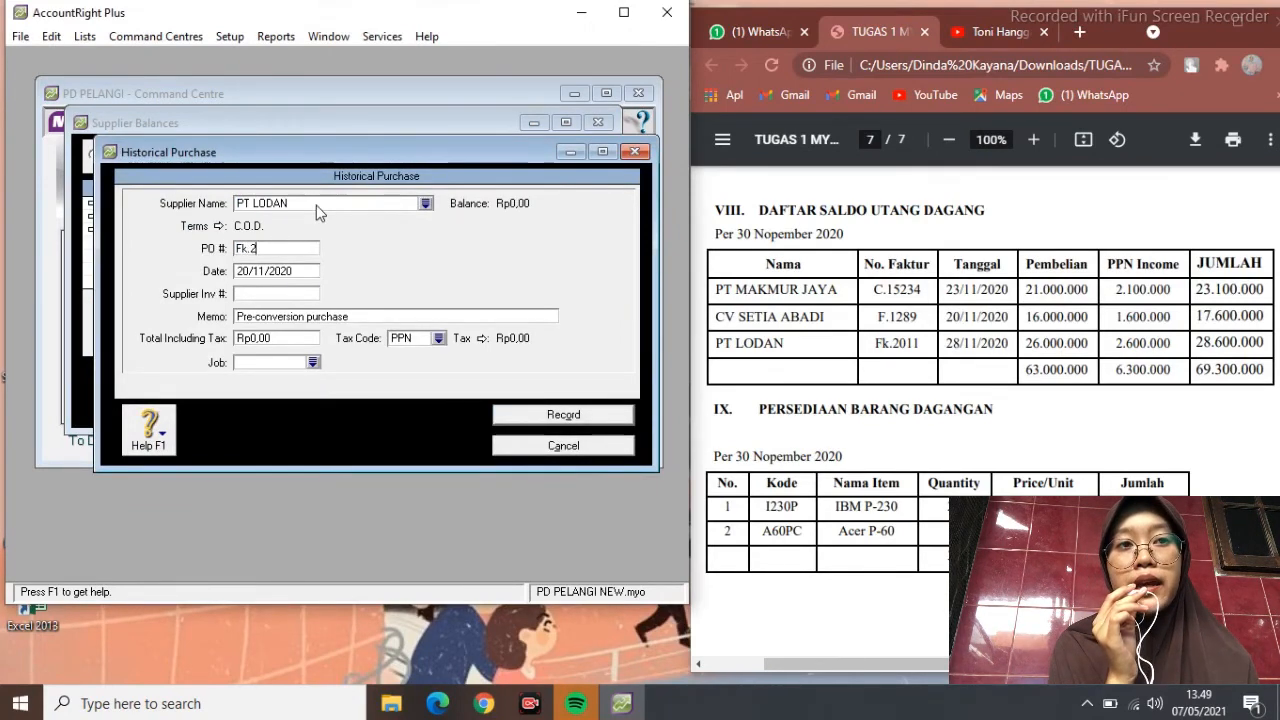
{"action": "type", "text": ".2011"}
{"action": "key", "text": "Tab"}
{"action": "type", "text": "28/11/2020"}
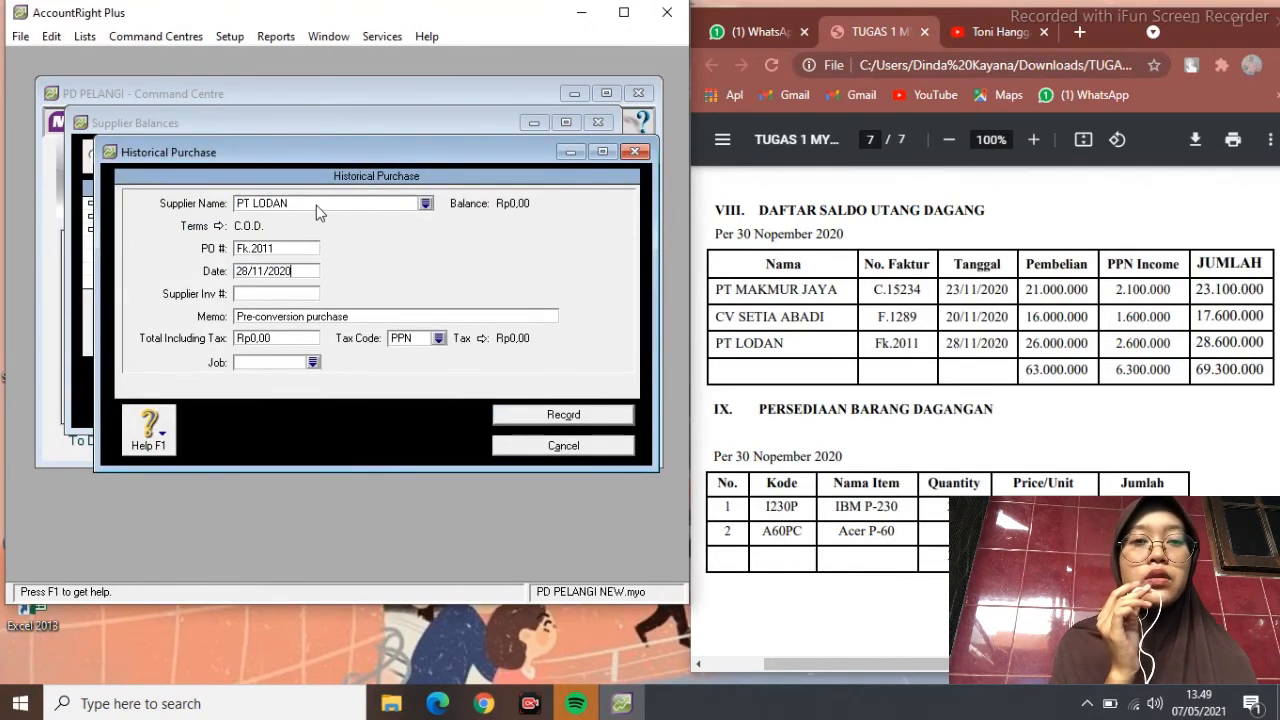
Add memo SALDO AWAL UTANG, total Rp28.600.000 and tax N-T, then record it
{"action": "key", "text": "Tab"}
{"action": "key", "text": "Tab"}
{"action": "type", "text": "SALDO AWAL UTANG"}
{"action": "key", "text": "Tab"}
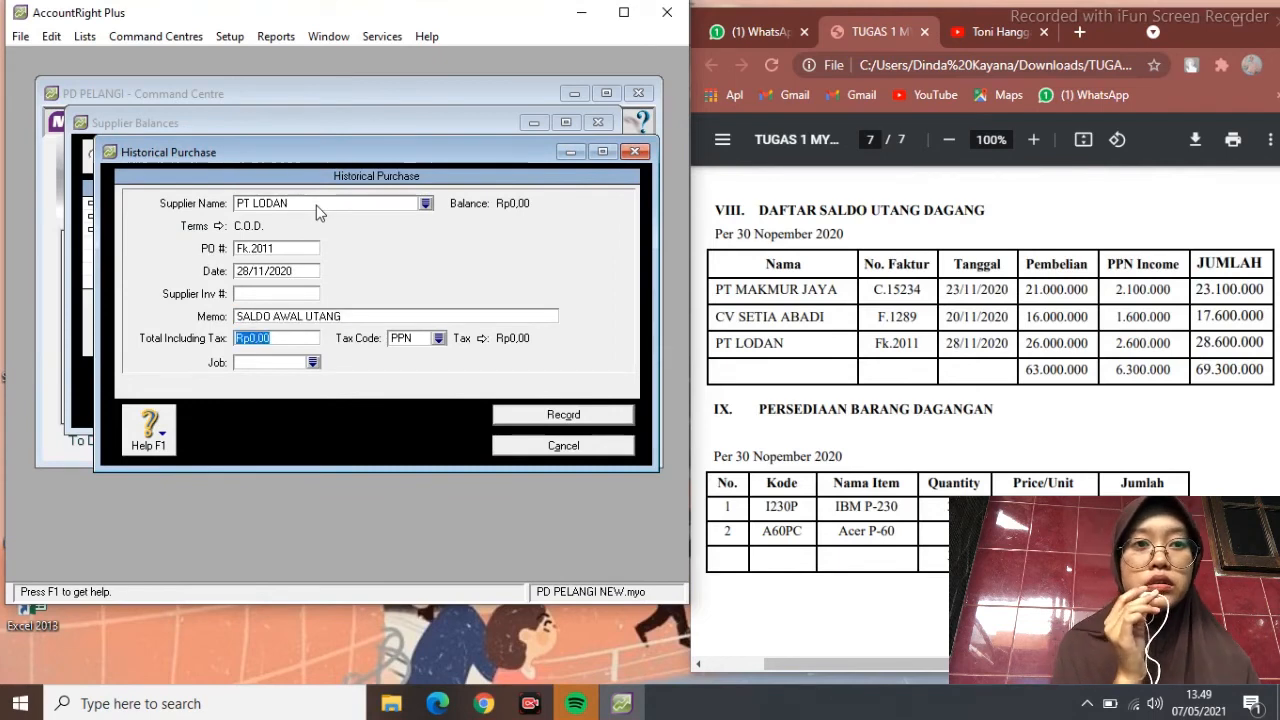
{"action": "type", "text": "28600000"}
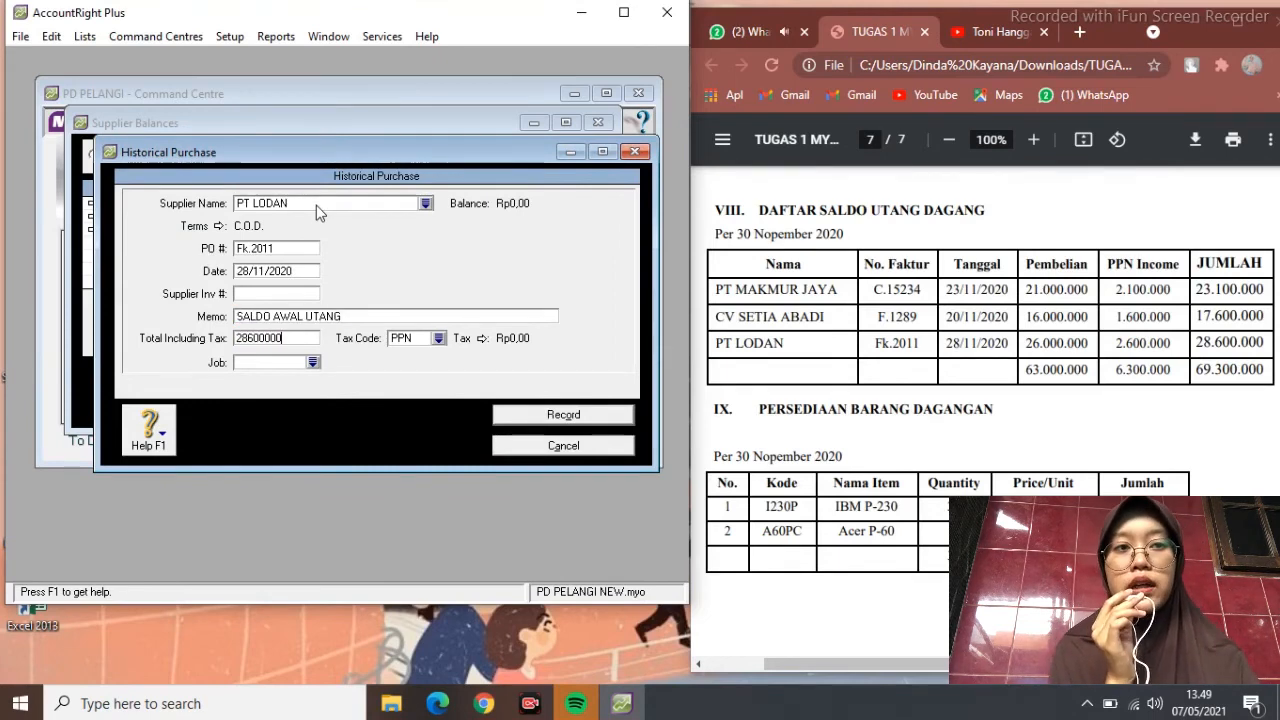
{"action": "key", "text": "Tab"}
{"action": "type", "text": "N-T"}
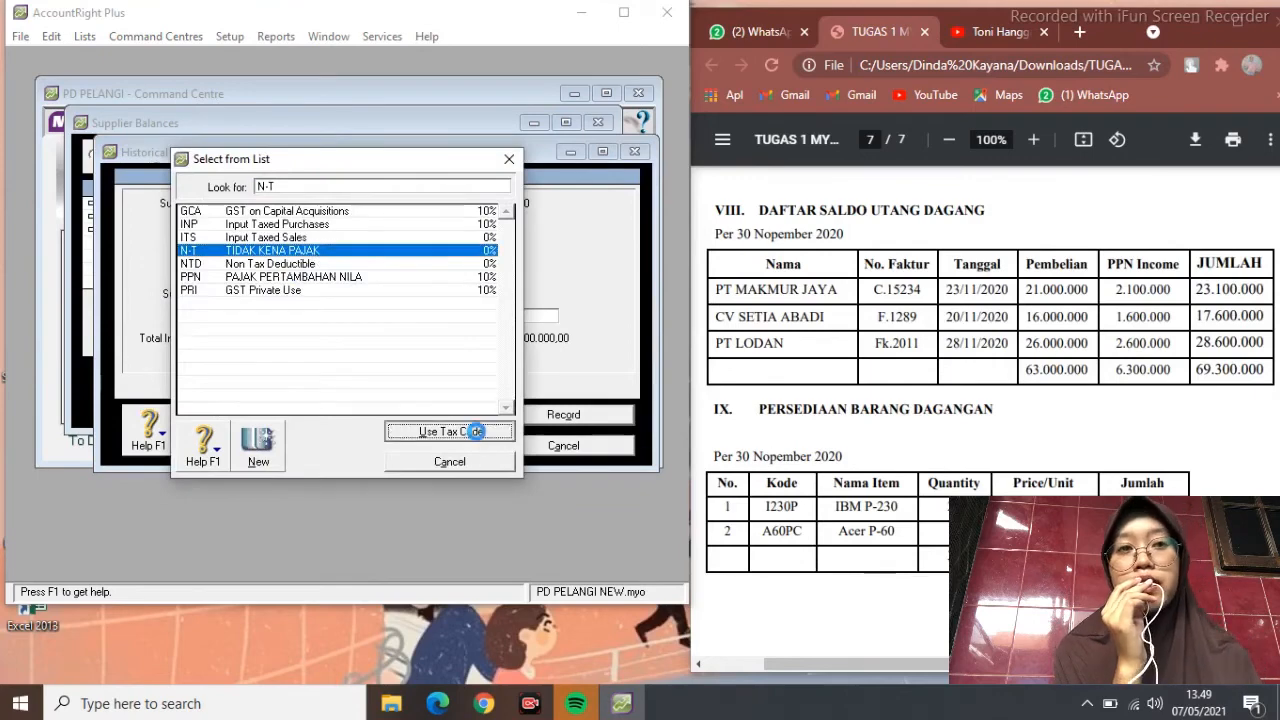
{"action": "left_click", "coordinate": [450, 430]}
{"action": "left_click", "coordinate": [563, 414]}
{"action": "left_click", "coordinate": [345, 398]}
{"action": "left_click", "coordinate": [352, 376]}
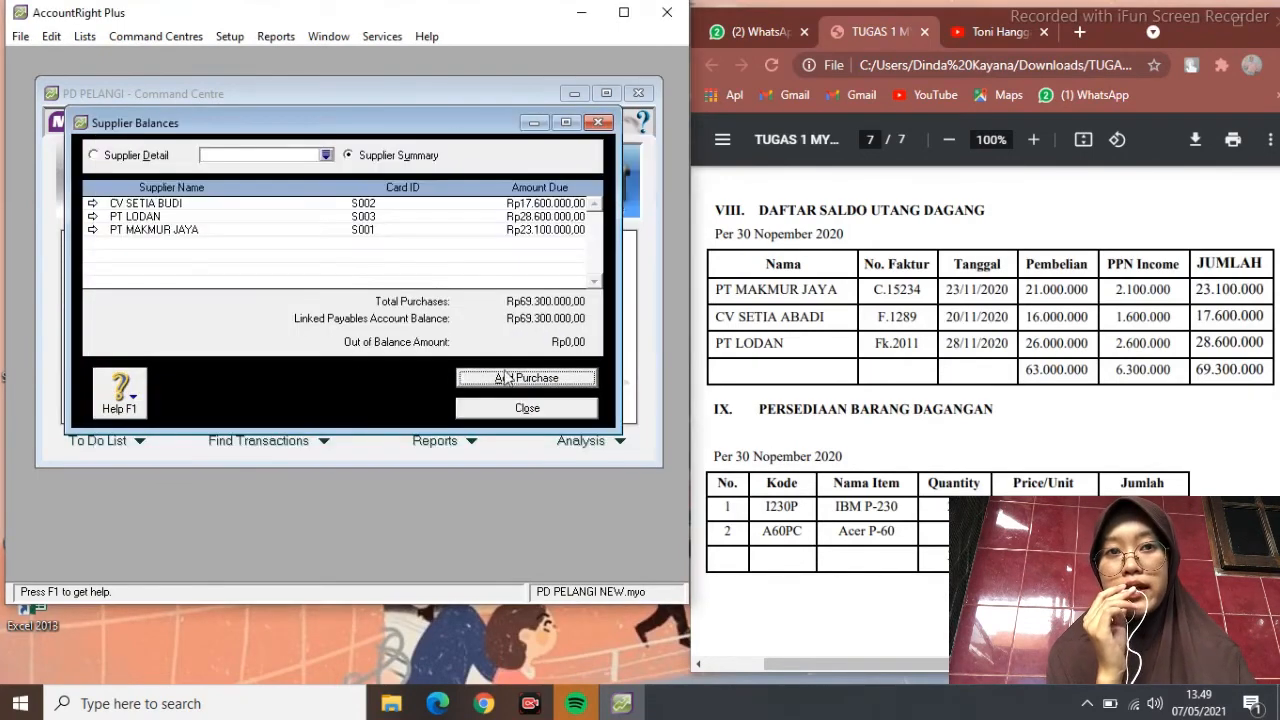
Close Supplier Balances and start a new item from the Inventory Items List
{"action": "left_click", "coordinate": [556, 410]}
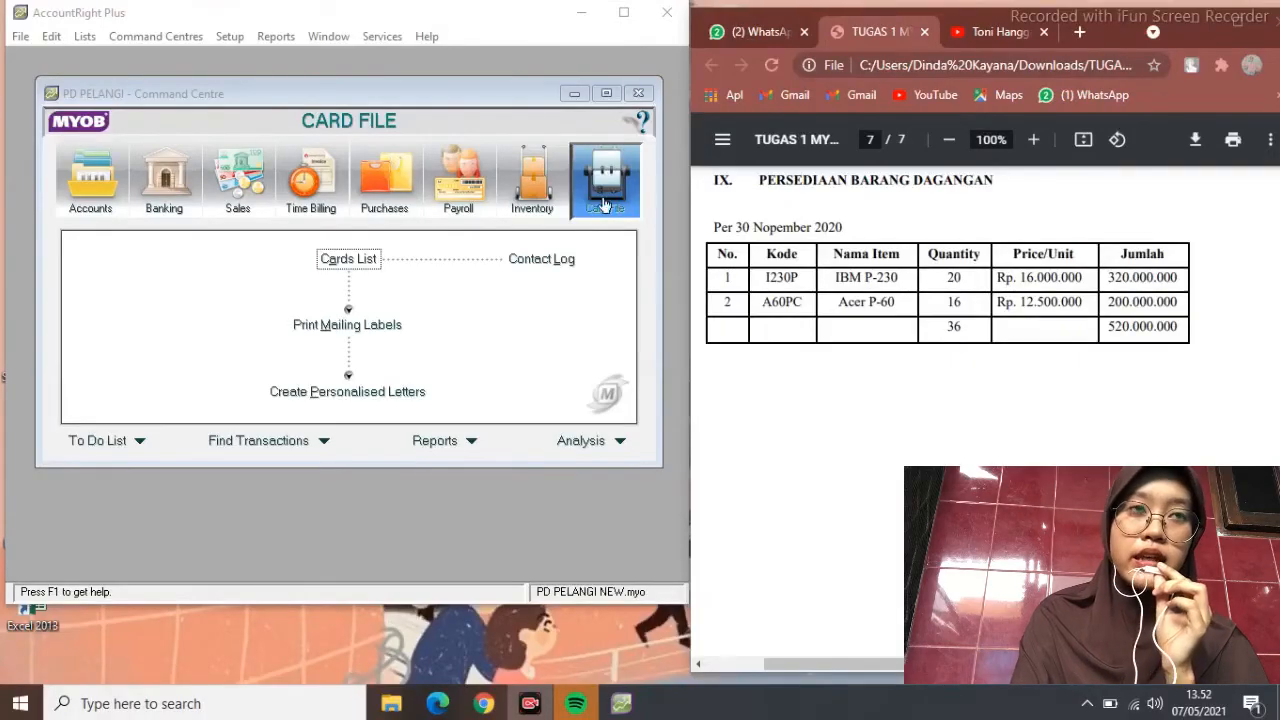
{"action": "left_click", "coordinate": [528, 188]}
{"action": "left_click", "coordinate": [347, 297]}
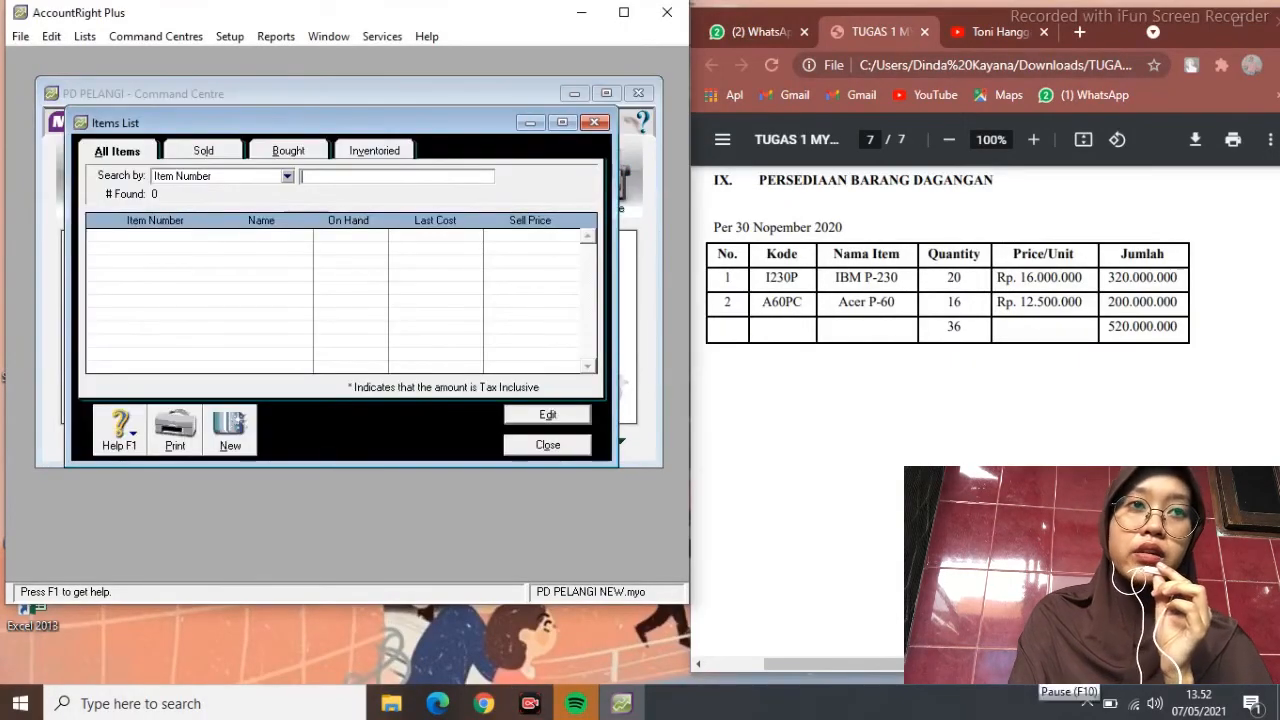
{"action": "left_click", "coordinate": [232, 425]}
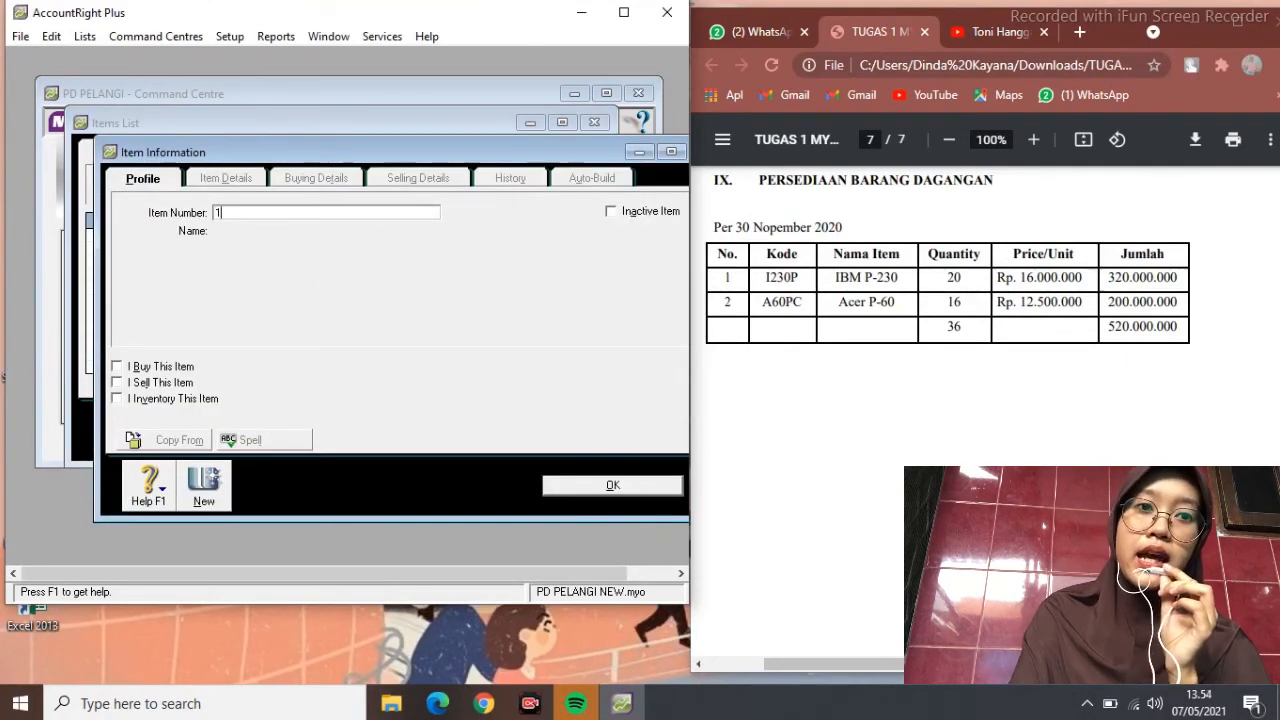
Create item 1230P IBM P-230 as bought, sold and inventoried, using accounts 5-1100, 4-1100 and 1-1500
{"action": "type", "text": "1230"}
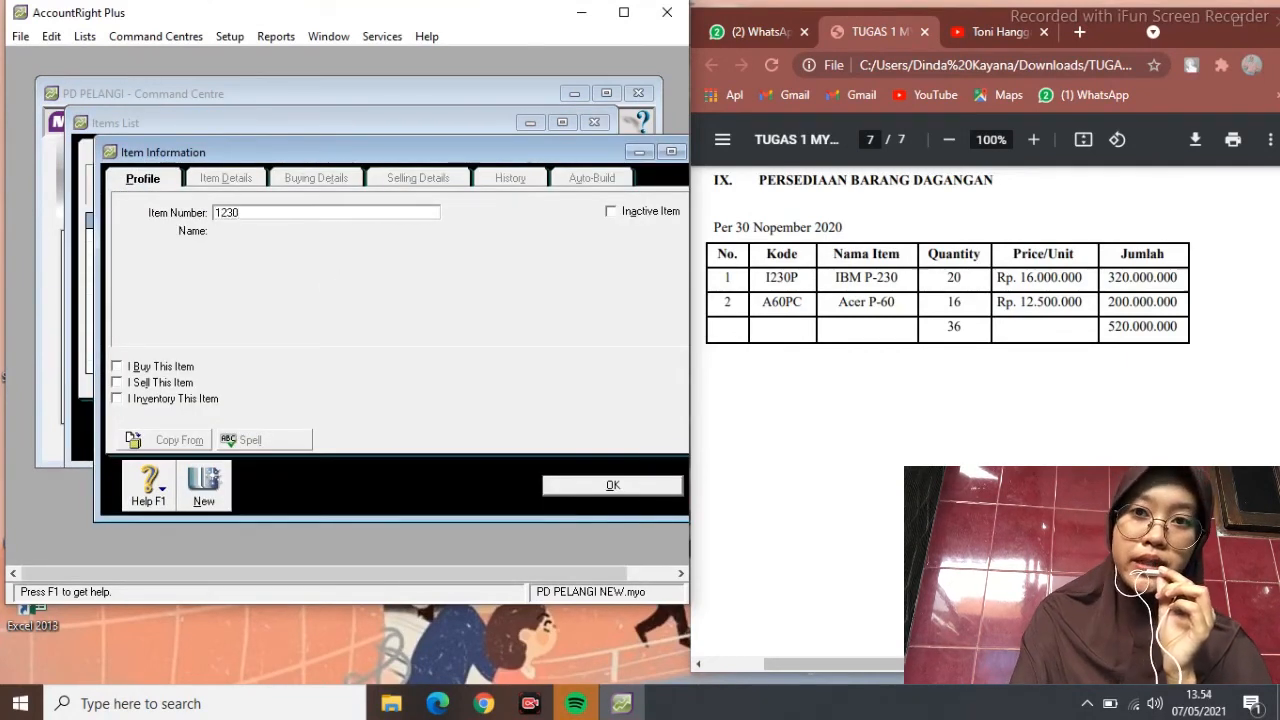
{"action": "type", "text": "P"}
{"action": "key", "text": "Tab"}
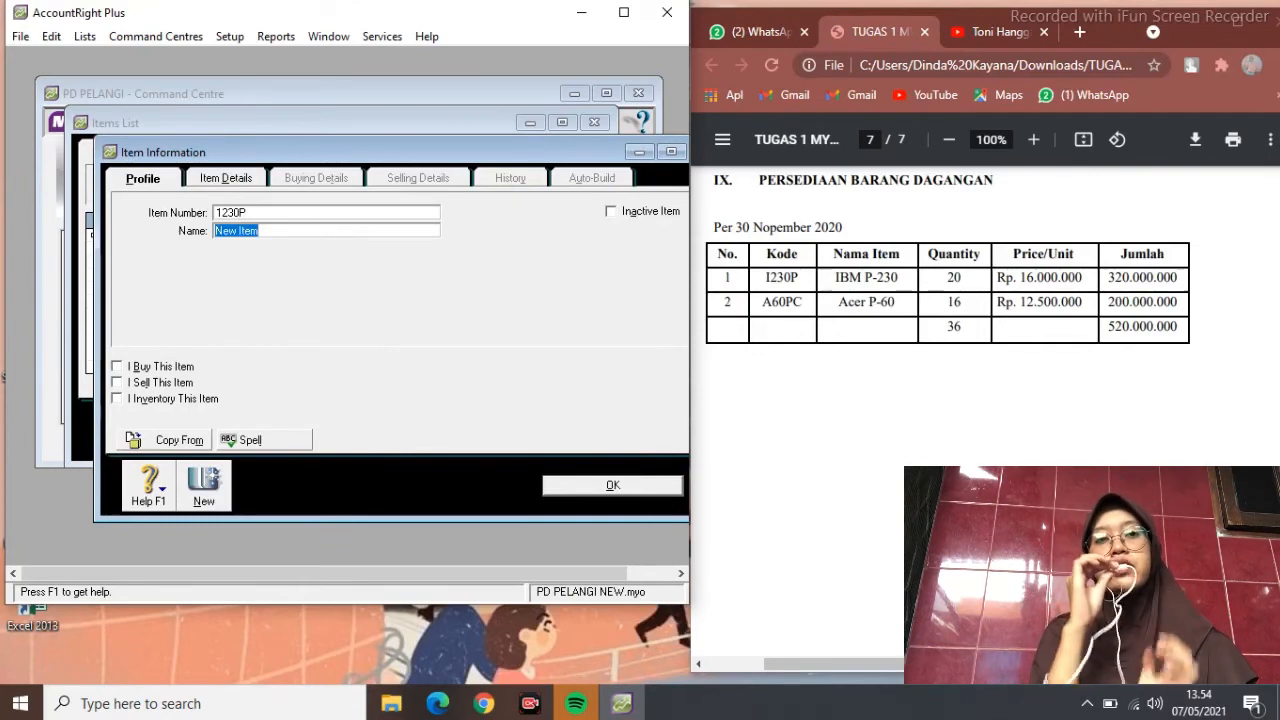
{"action": "type", "text": "IBM P-23"}
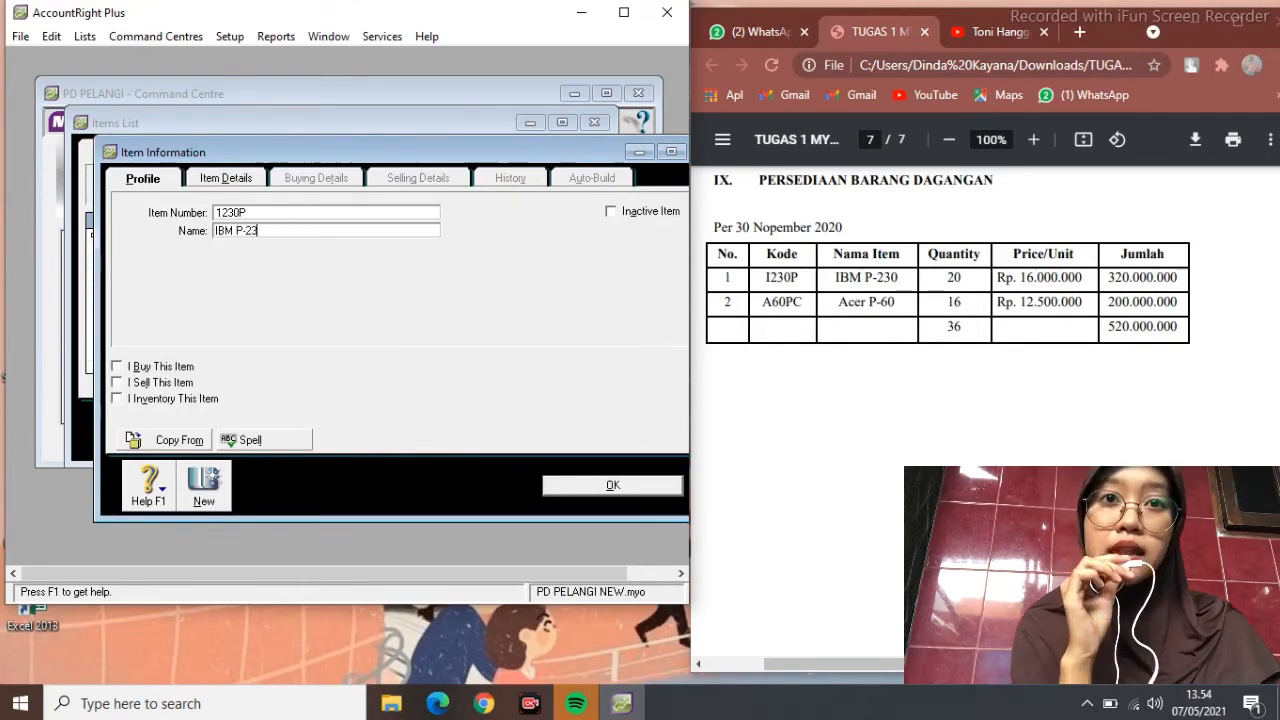
{"action": "key", "text": "Tab"}
{"action": "key", "text": "Tab"}
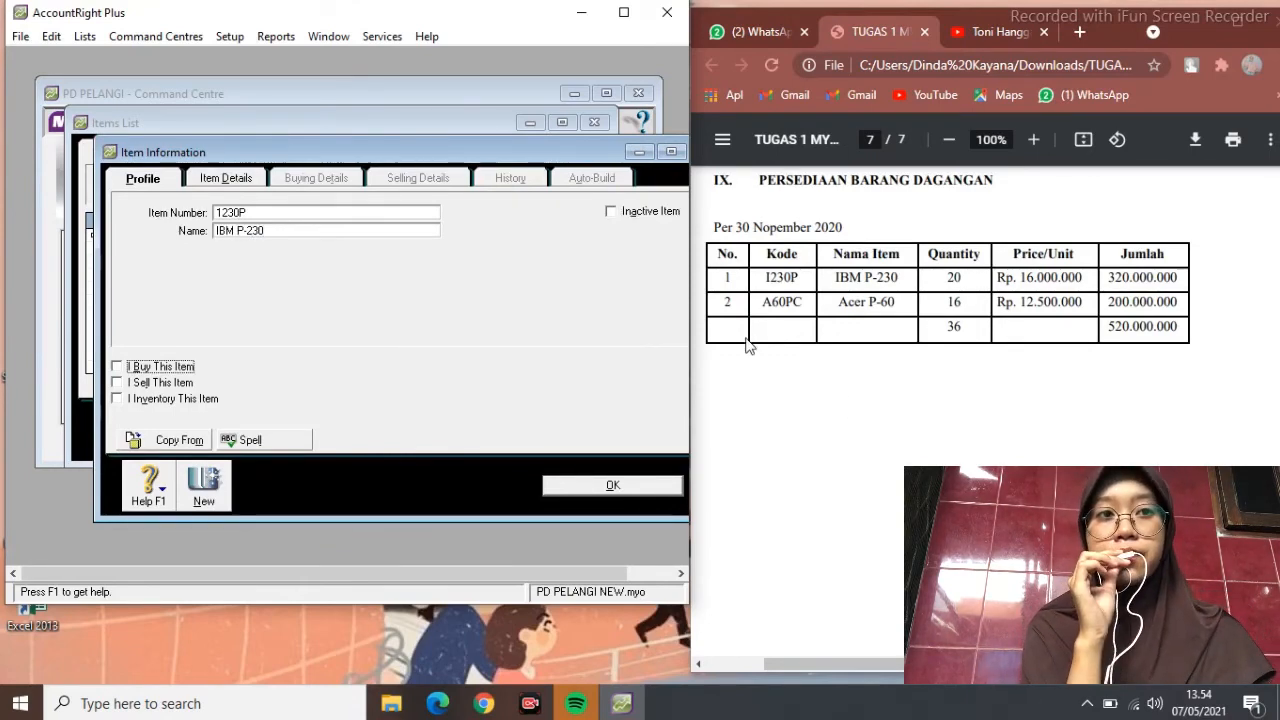
{"action": "left_click", "coordinate": [117, 366]}
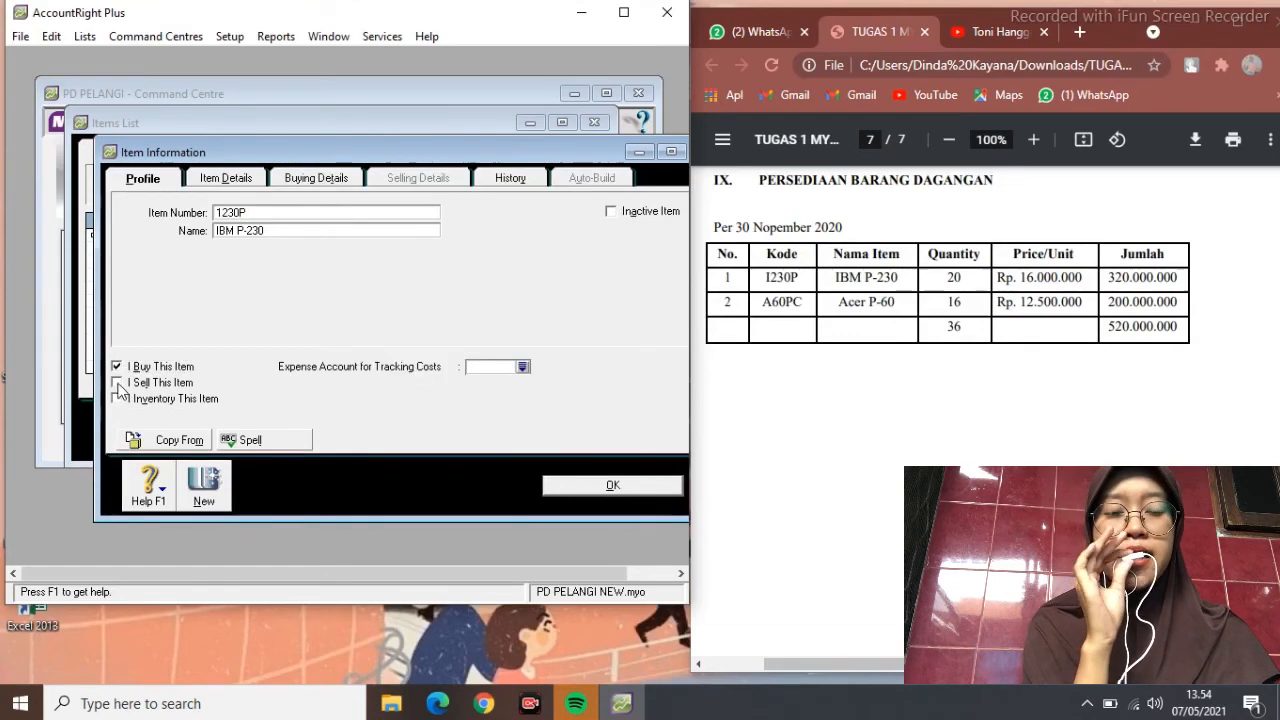
{"action": "left_click", "coordinate": [117, 382]}
{"action": "left_click", "coordinate": [117, 398]}
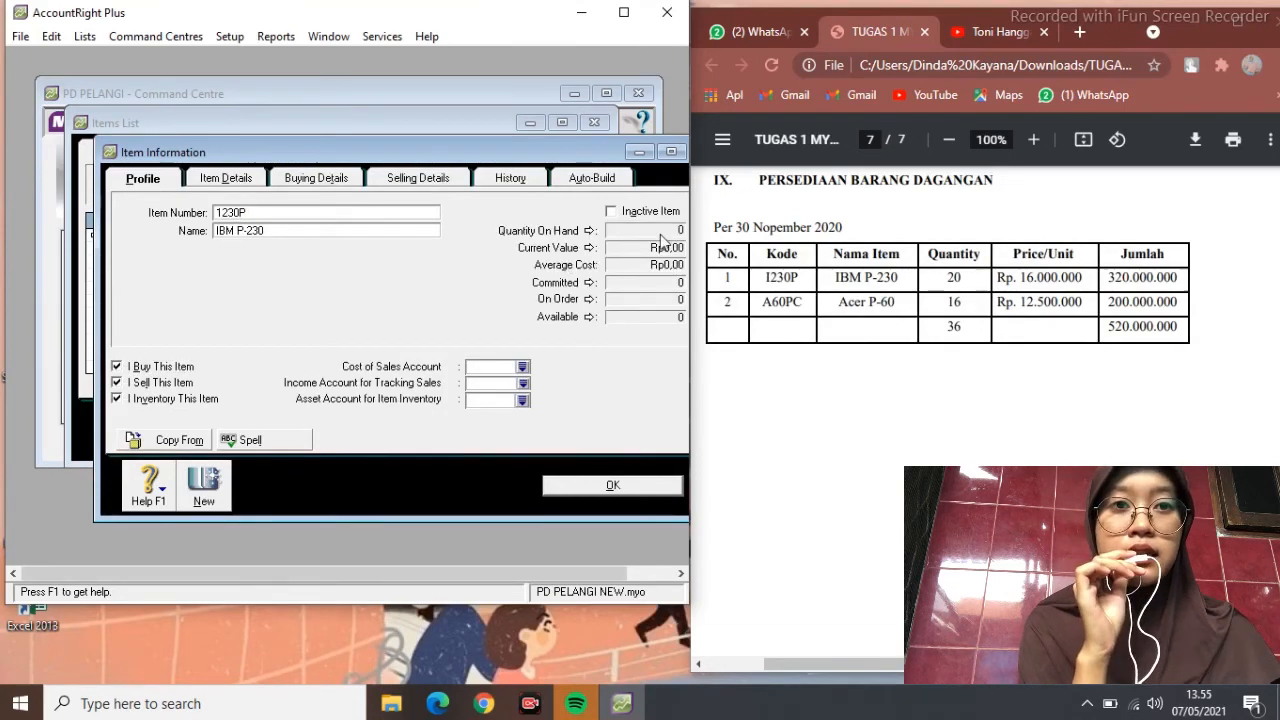
{"action": "left_click", "coordinate": [523, 367]}
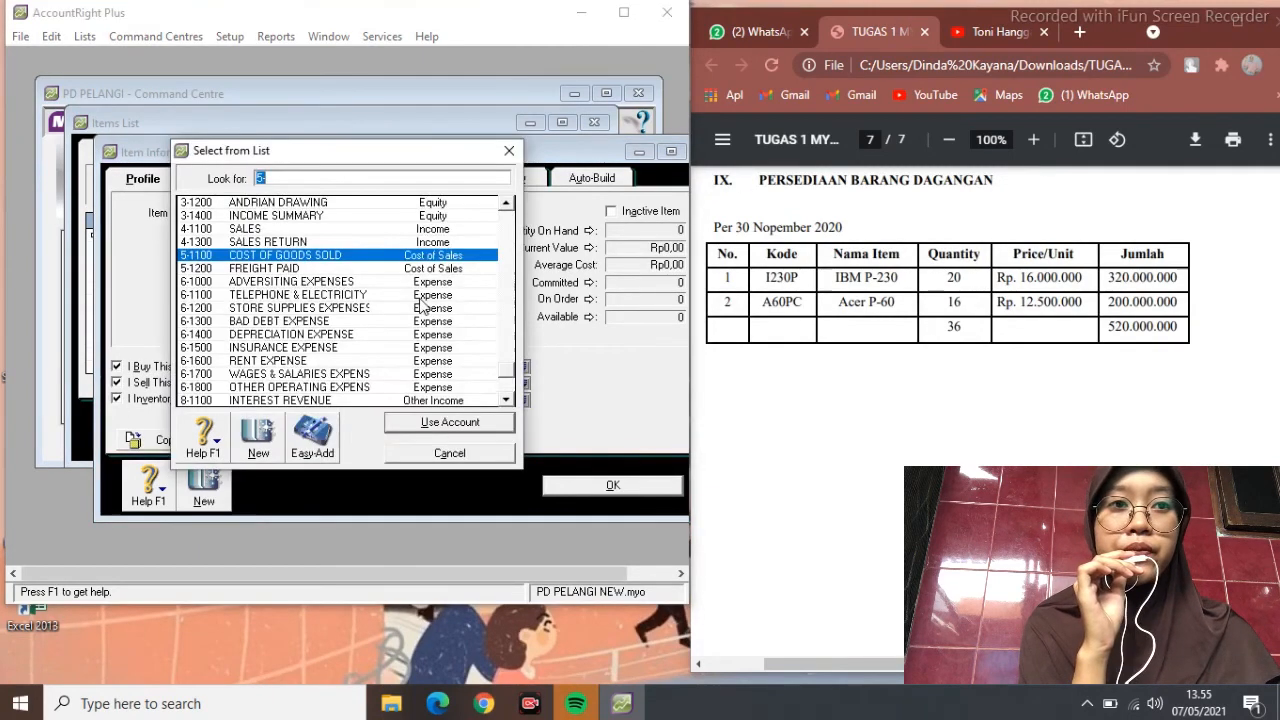
{"action": "left_click", "coordinate": [449, 423]}
{"action": "left_click", "coordinate": [523, 383]}
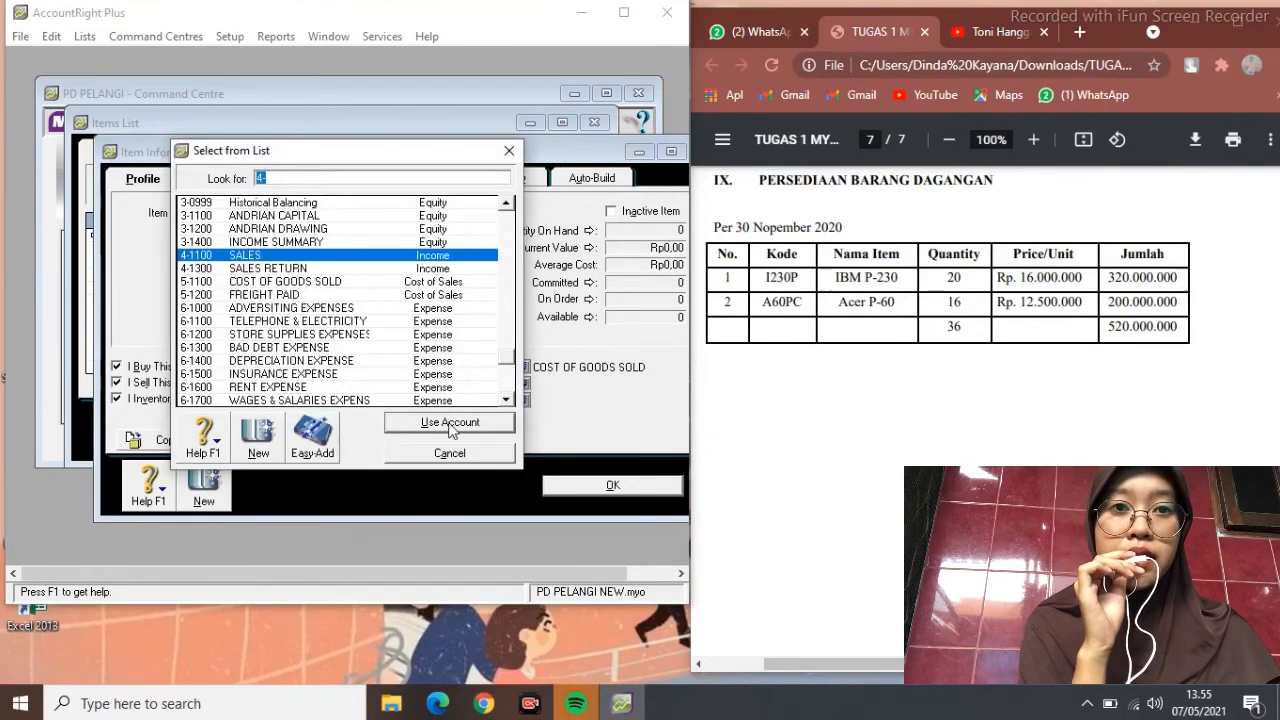
{"action": "left_click", "coordinate": [449, 423]}
{"action": "left_click", "coordinate": [524, 399]}
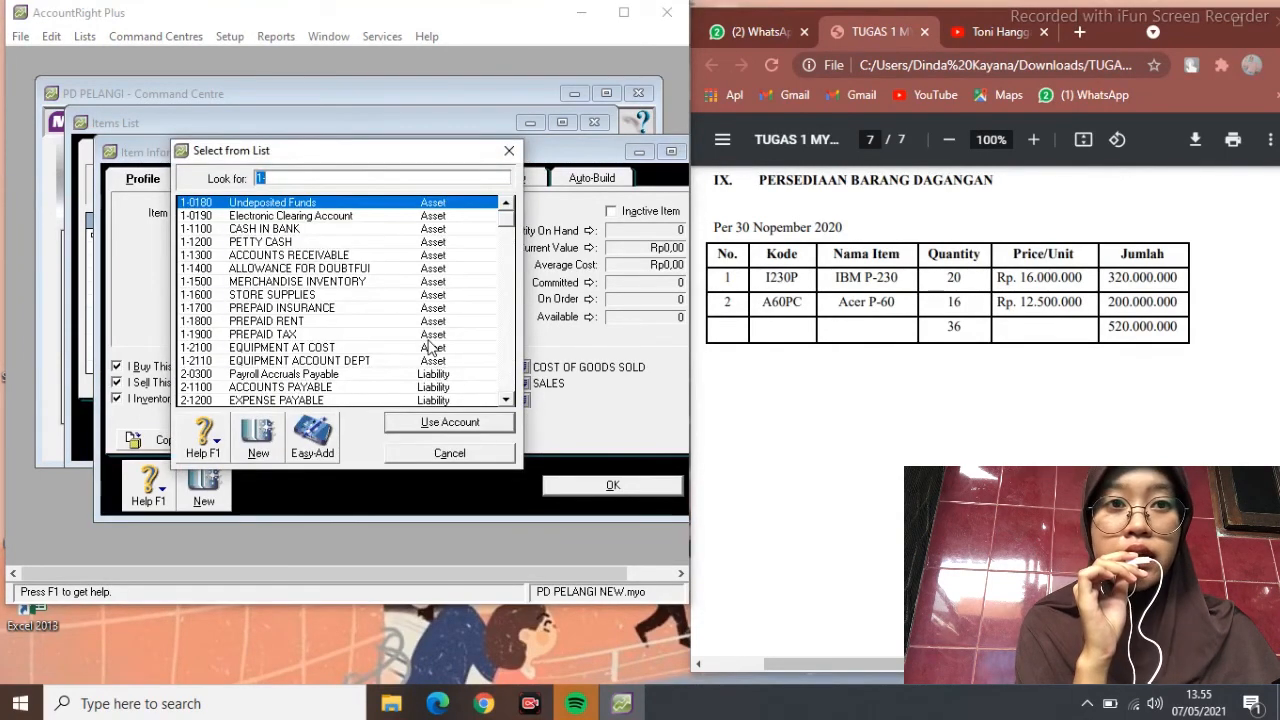
{"action": "left_click", "coordinate": [370, 282]}
{"action": "left_click", "coordinate": [452, 424]}
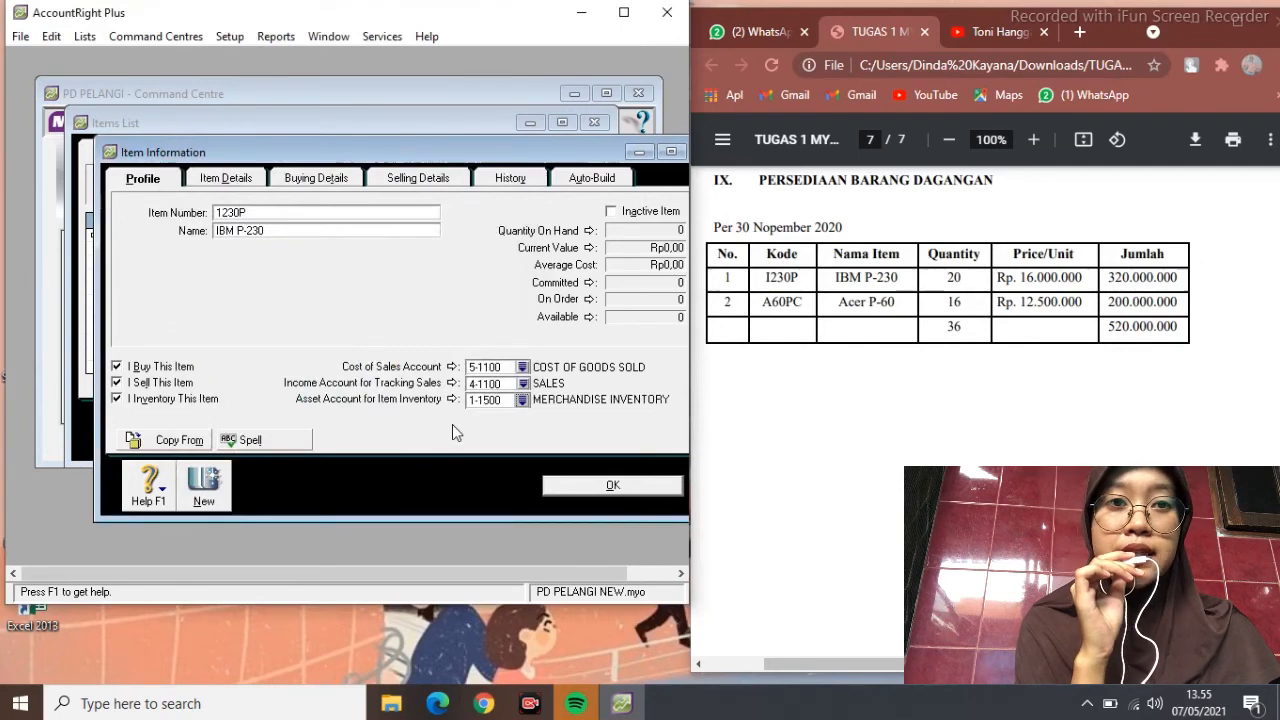
Give IBM P-230 UNIT buying and selling measures with PPN tax codes, and save it
{"action": "left_click", "coordinate": [238, 178]}
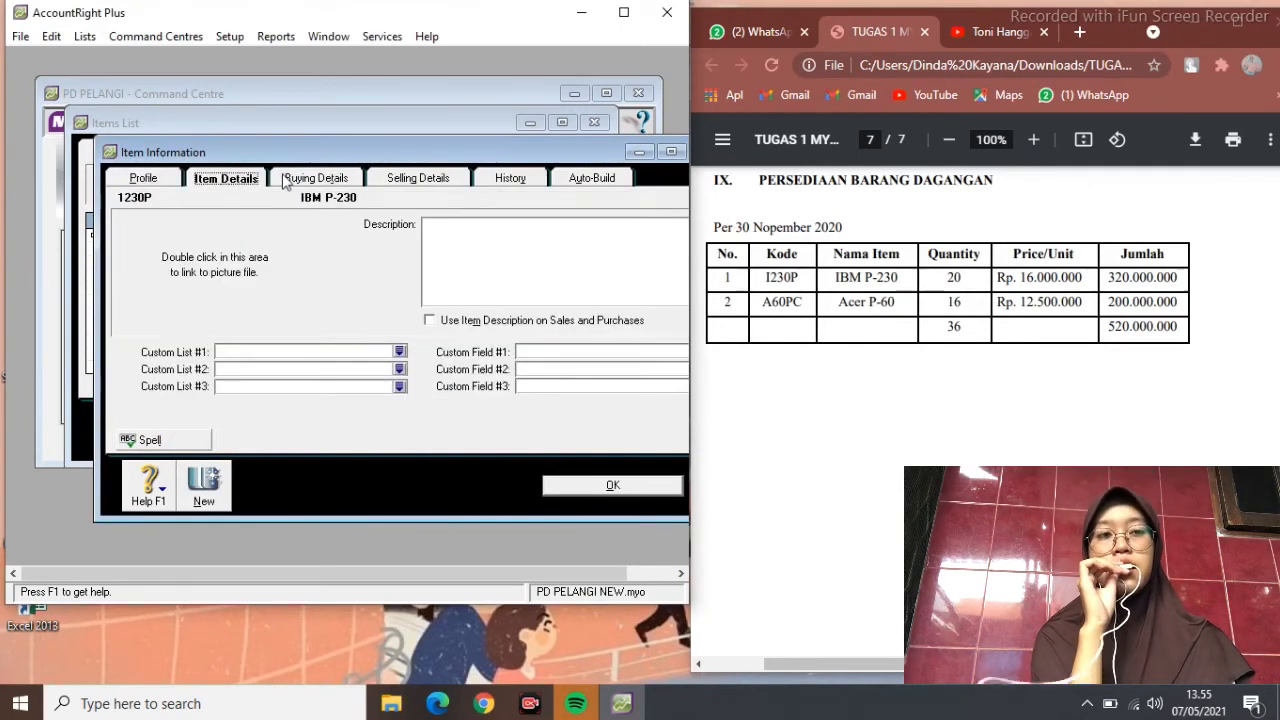
{"action": "left_click", "coordinate": [316, 178]}
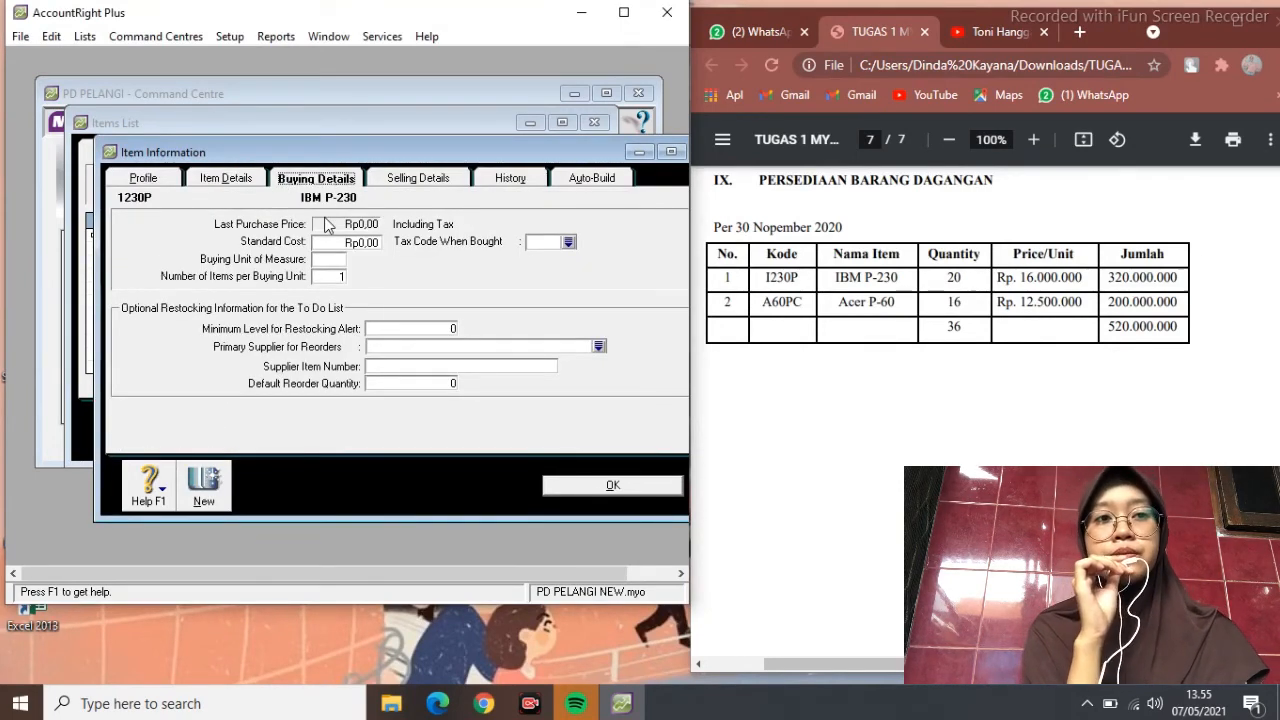
{"action": "left_click", "coordinate": [330, 260]}
{"action": "type", "text": "UNIT"}
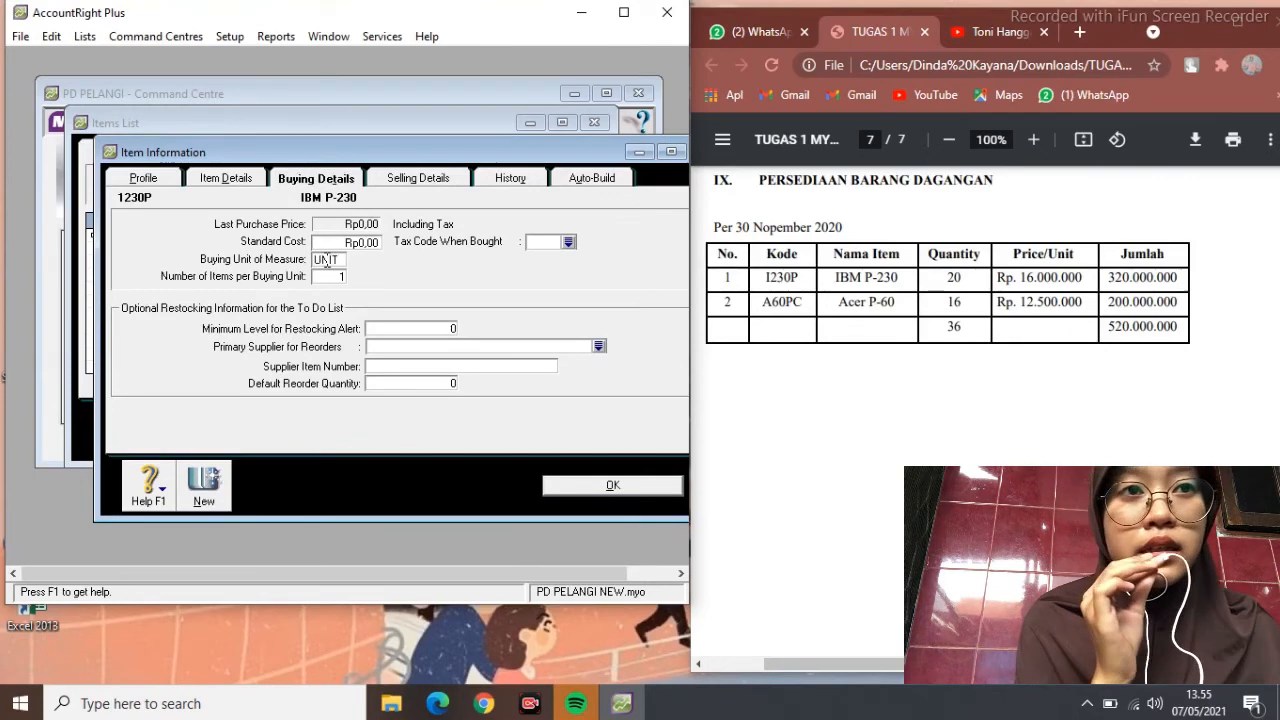
{"action": "left_click", "coordinate": [568, 242]}
{"action": "type", "text": "PPN"}
{"action": "left_click", "coordinate": [448, 419]}
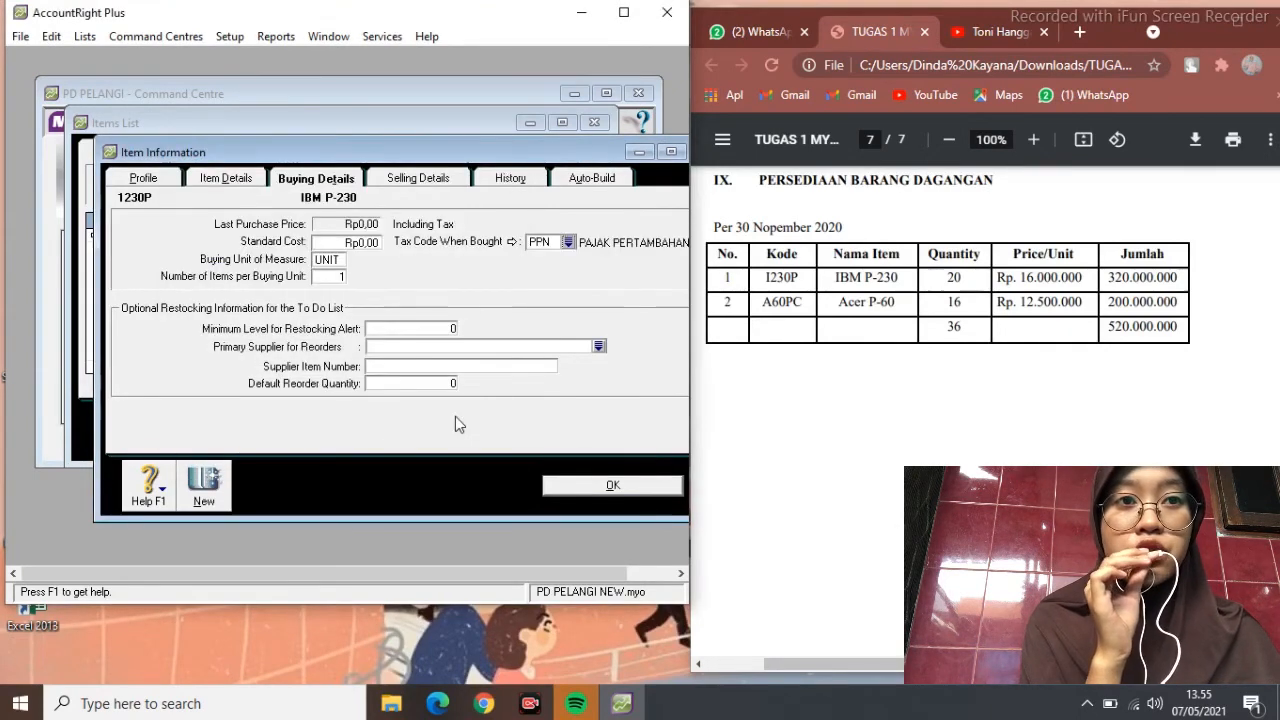
{"action": "left_click", "coordinate": [408, 180]}
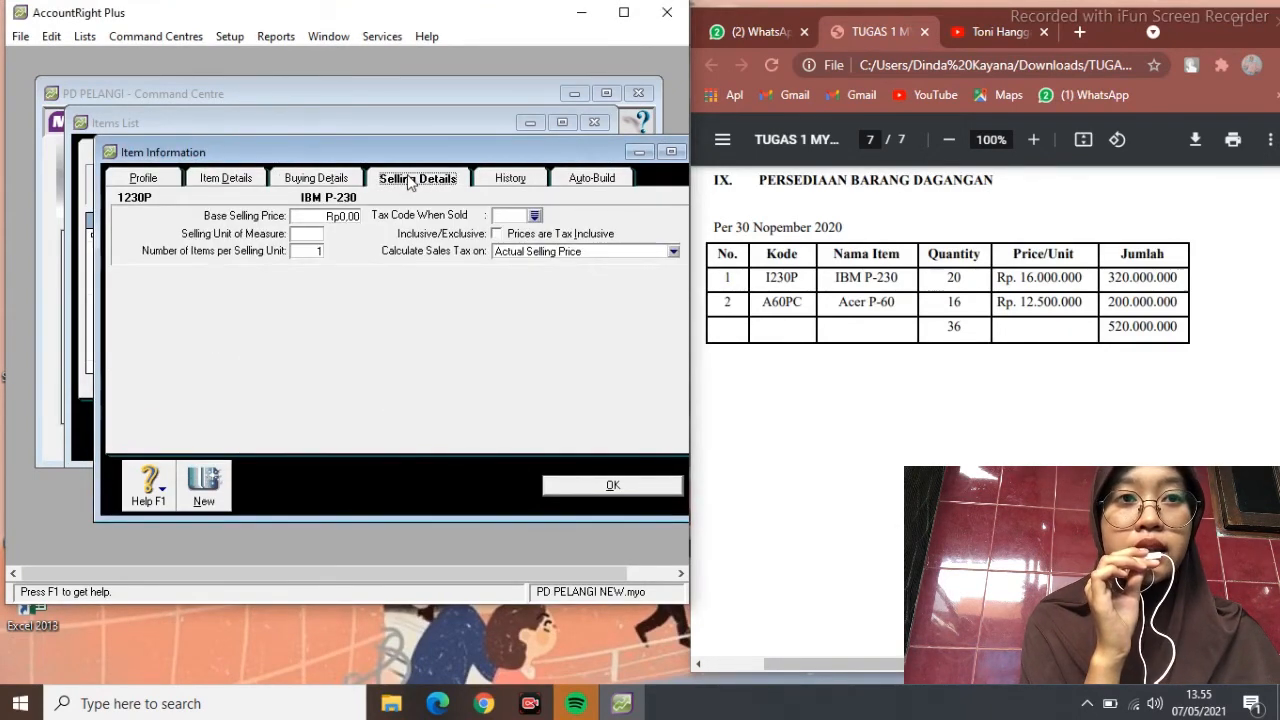
{"action": "left_click", "coordinate": [320, 234]}
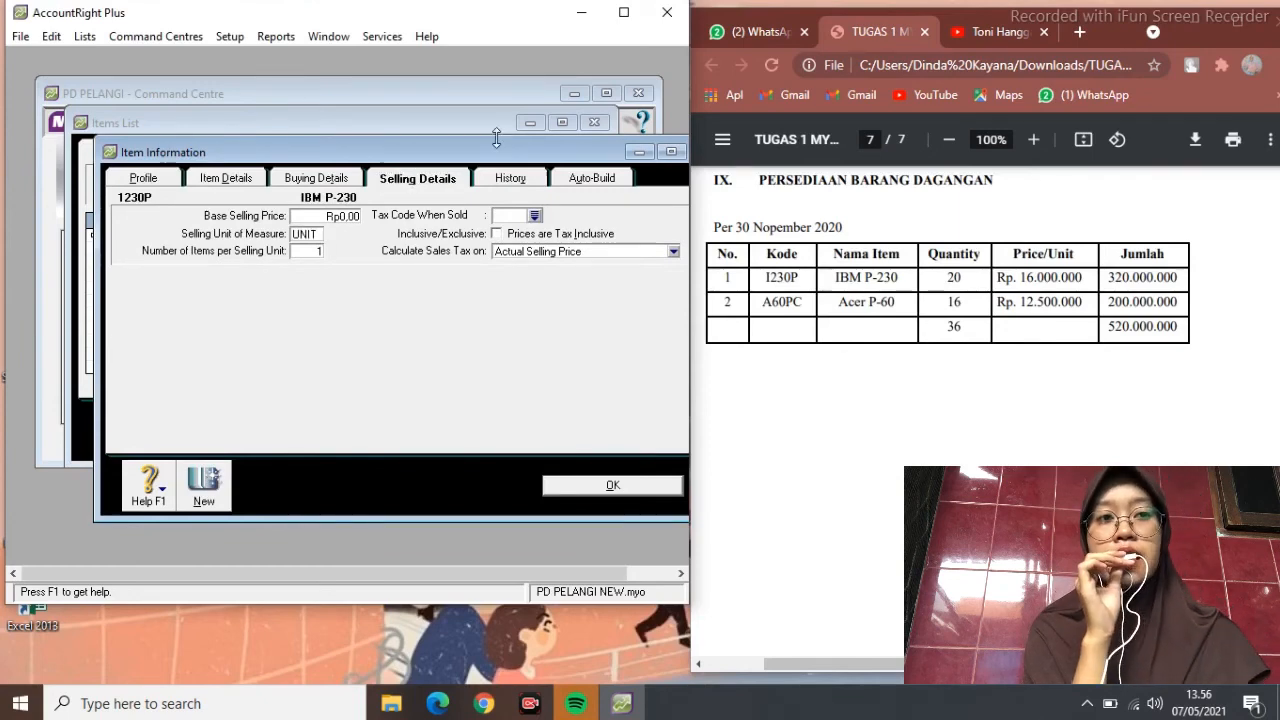
{"action": "left_click", "coordinate": [535, 217]}
{"action": "type", "text": "PPN"}
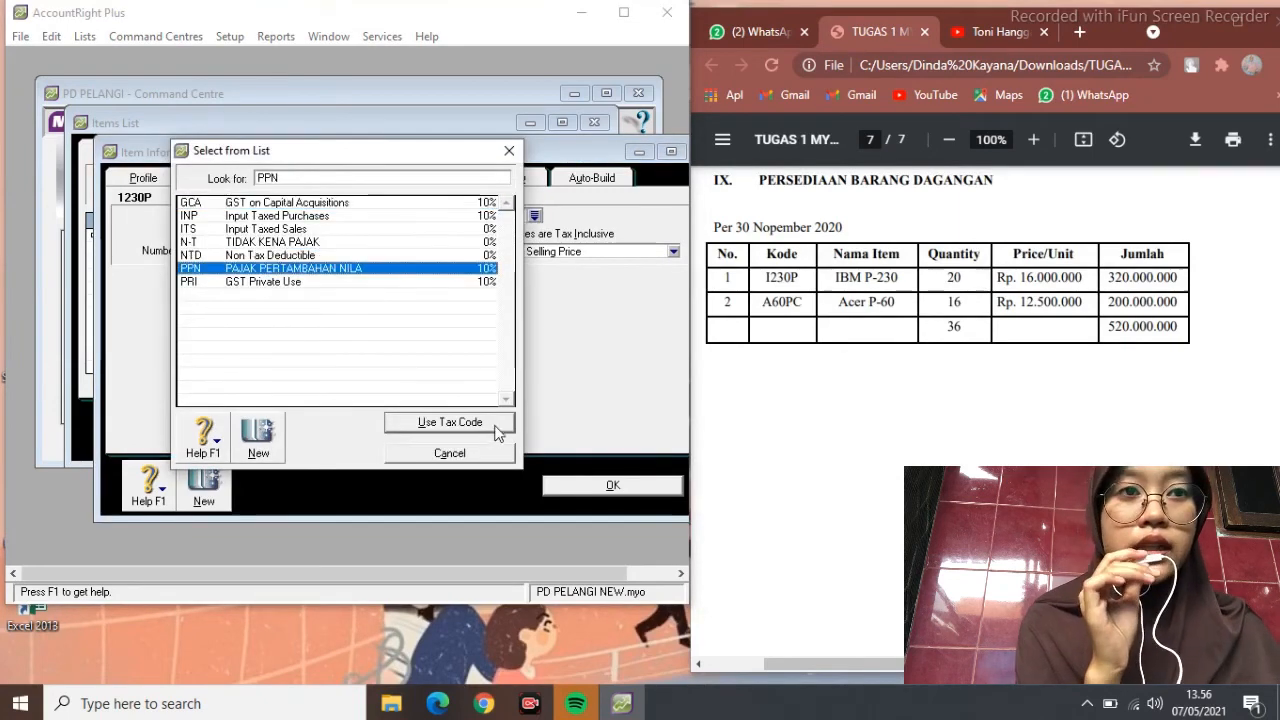
{"action": "left_click", "coordinate": [500, 428]}
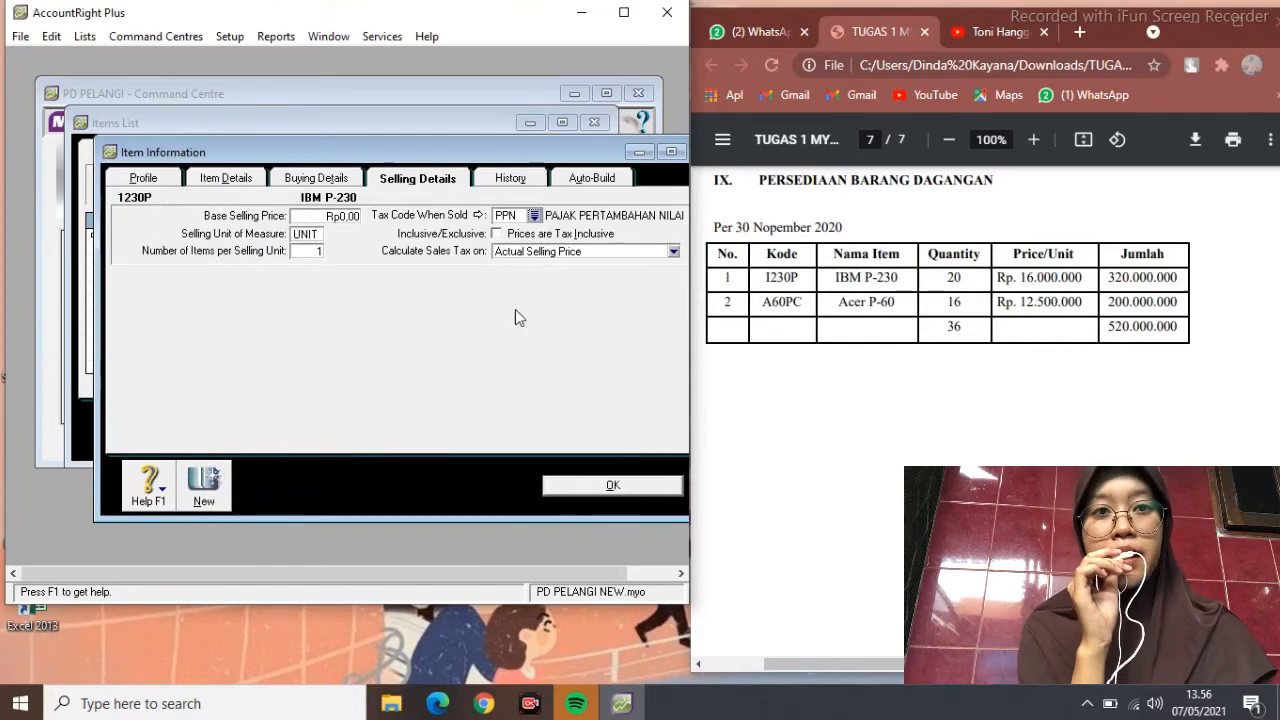
{"action": "left_click", "coordinate": [520, 178]}
{"action": "left_click", "coordinate": [455, 180]}
{"action": "left_click", "coordinate": [612, 485]}
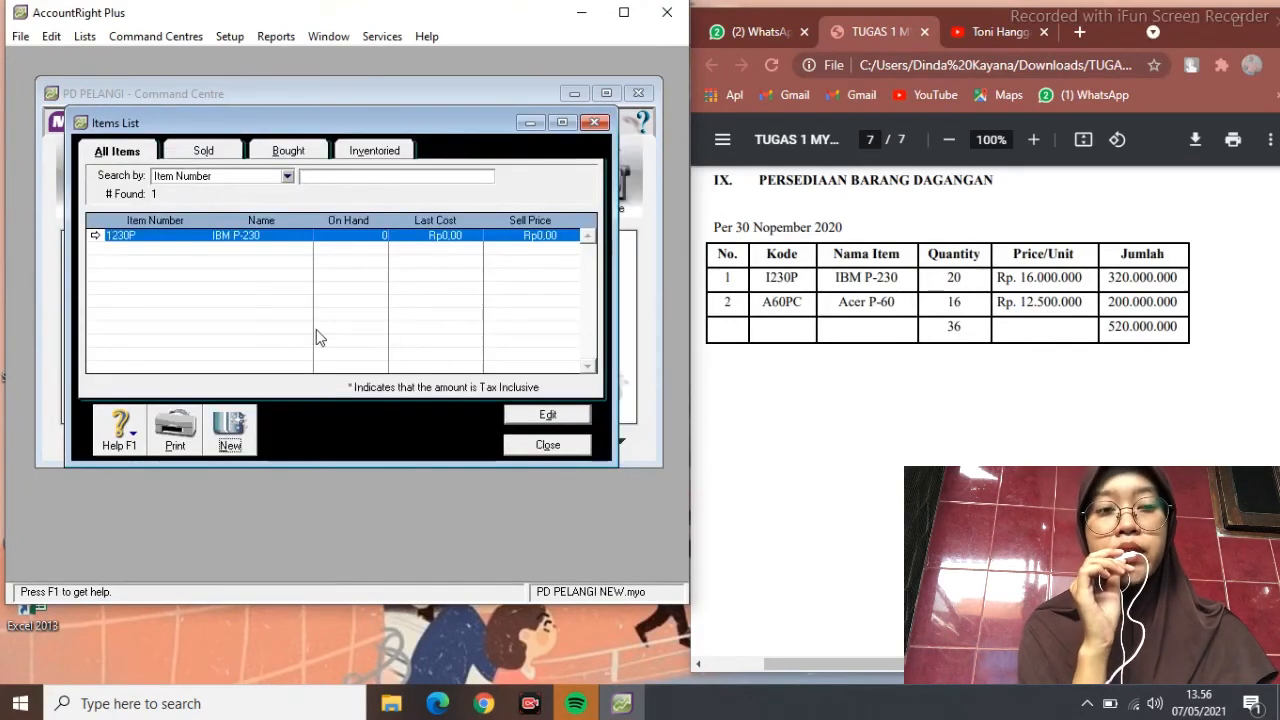
Add item A60PC Acer P-60 as bought, sold and inventoried, and save it
{"action": "left_click", "coordinate": [230, 430]}
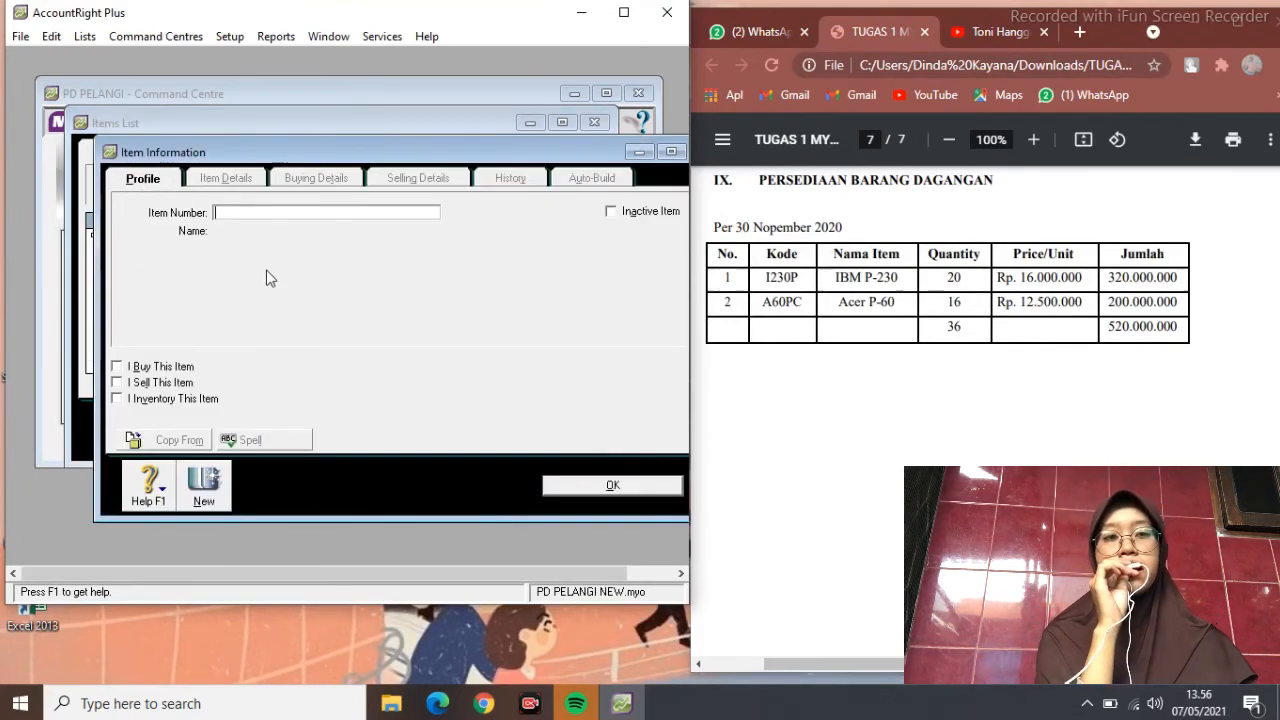
{"action": "type", "text": "A60PC"}
{"action": "key", "text": "Tab"}
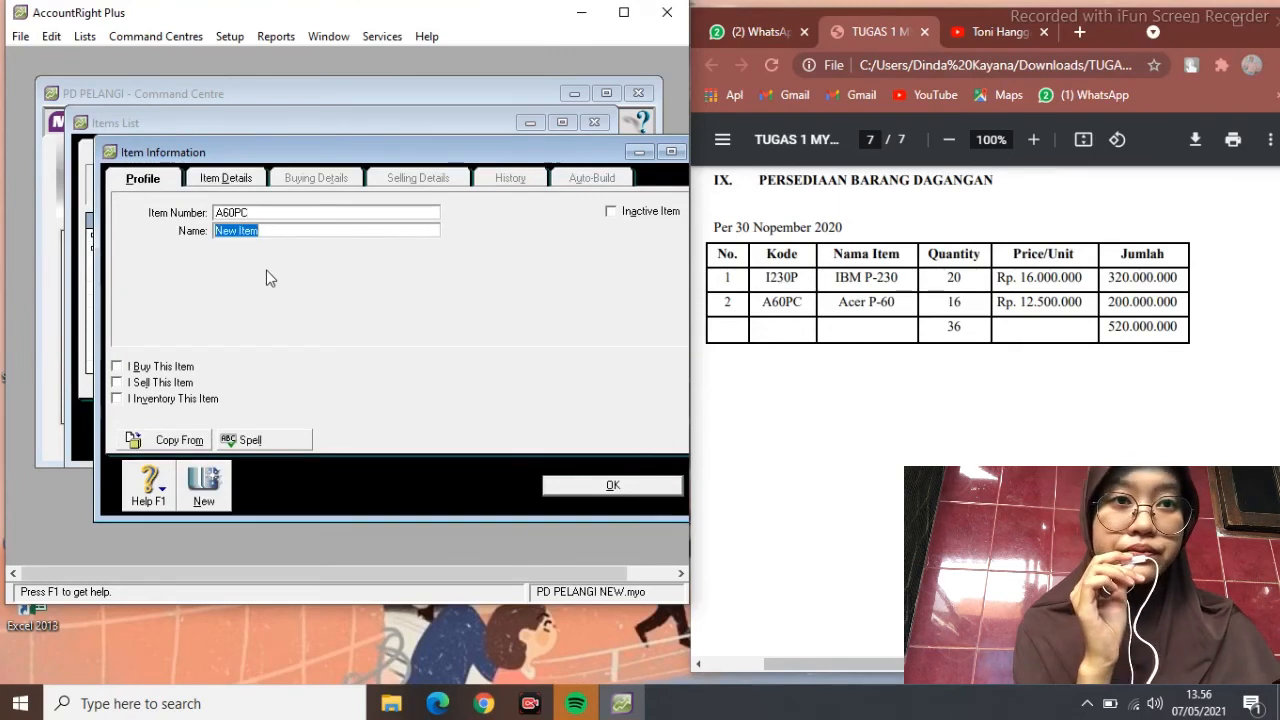
{"action": "type", "text": "Acer P-60"}
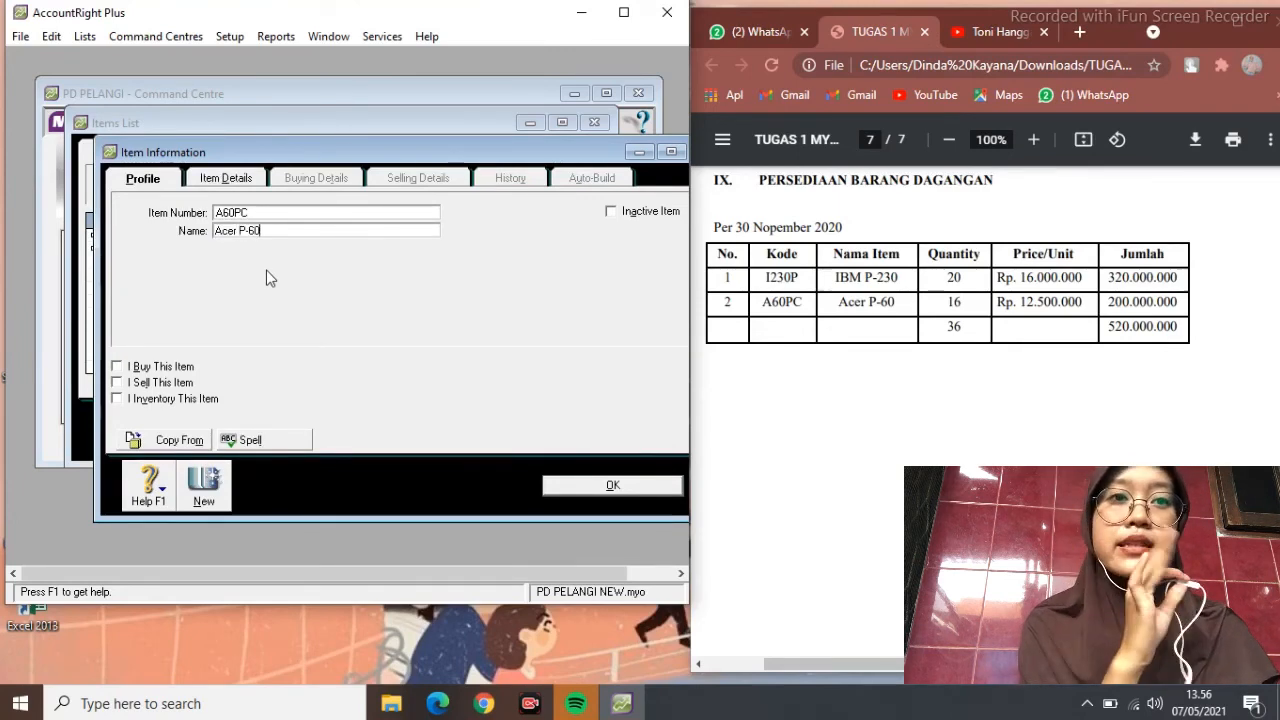
{"action": "left_click", "coordinate": [118, 366]}
{"action": "left_click", "coordinate": [118, 382]}
{"action": "left_click", "coordinate": [118, 398]}
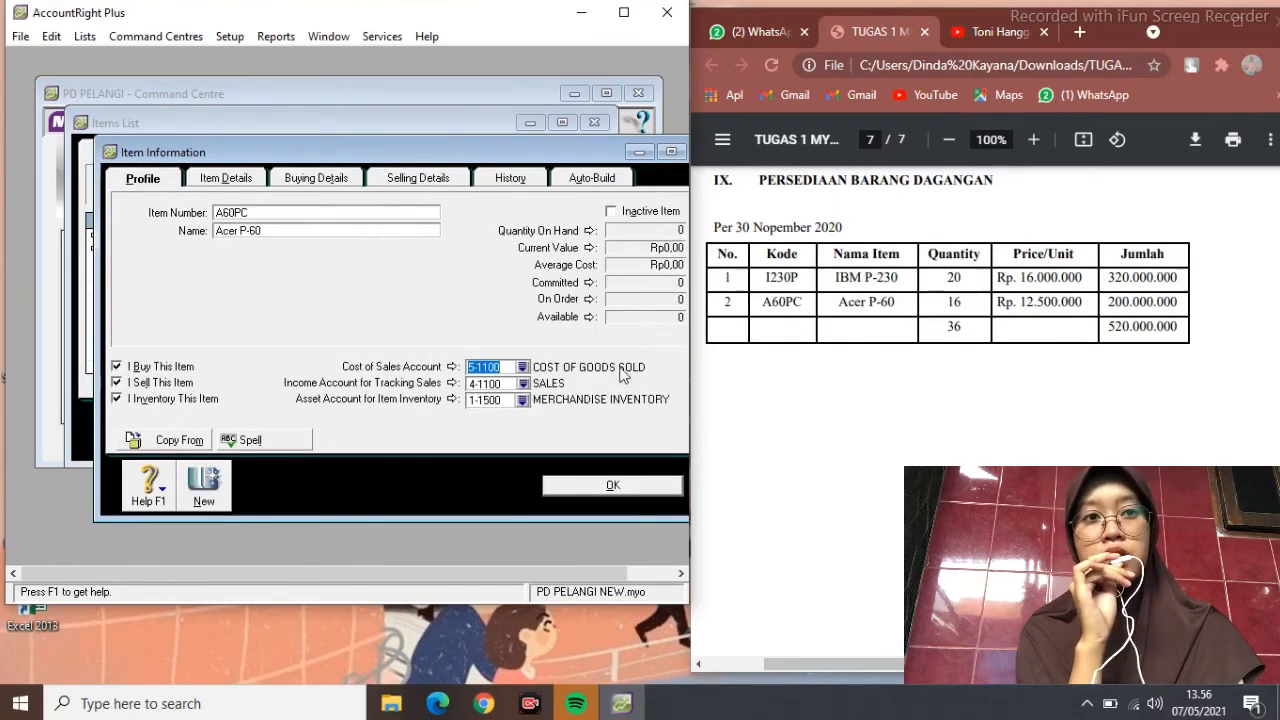
{"action": "left_click", "coordinate": [226, 178]}
{"action": "left_click", "coordinate": [316, 178]}
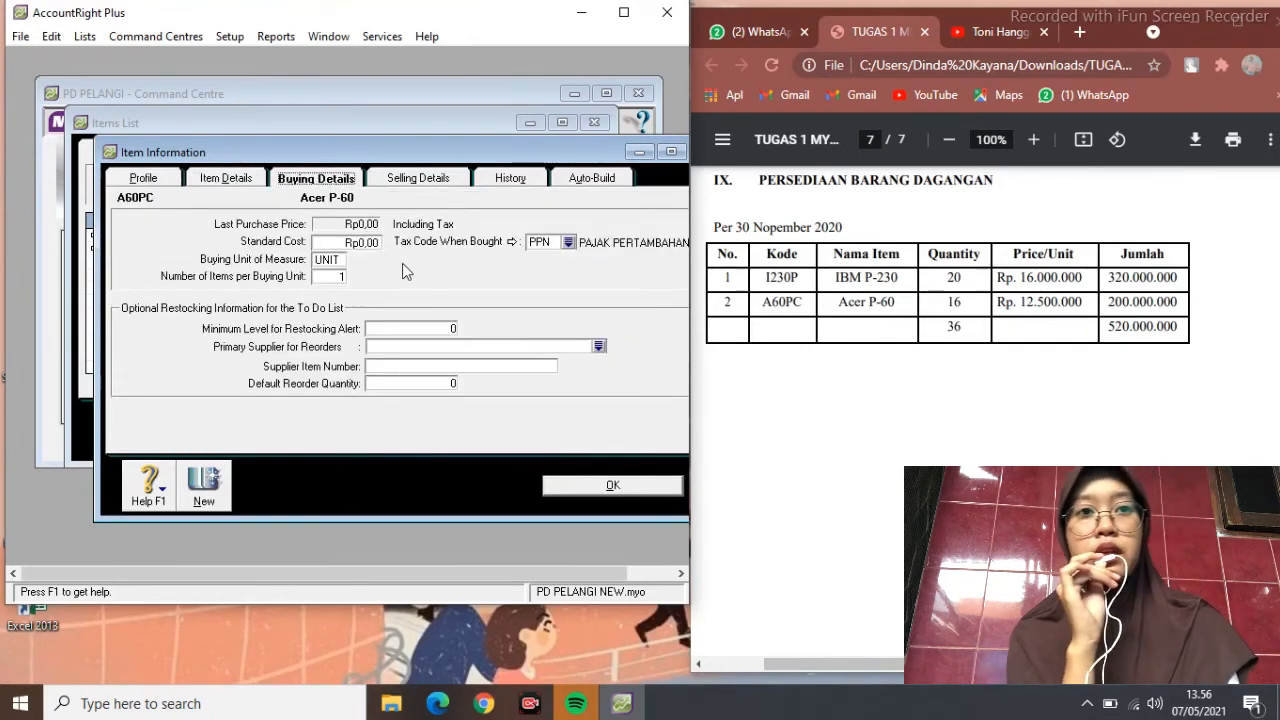
{"action": "left_click", "coordinate": [412, 180]}
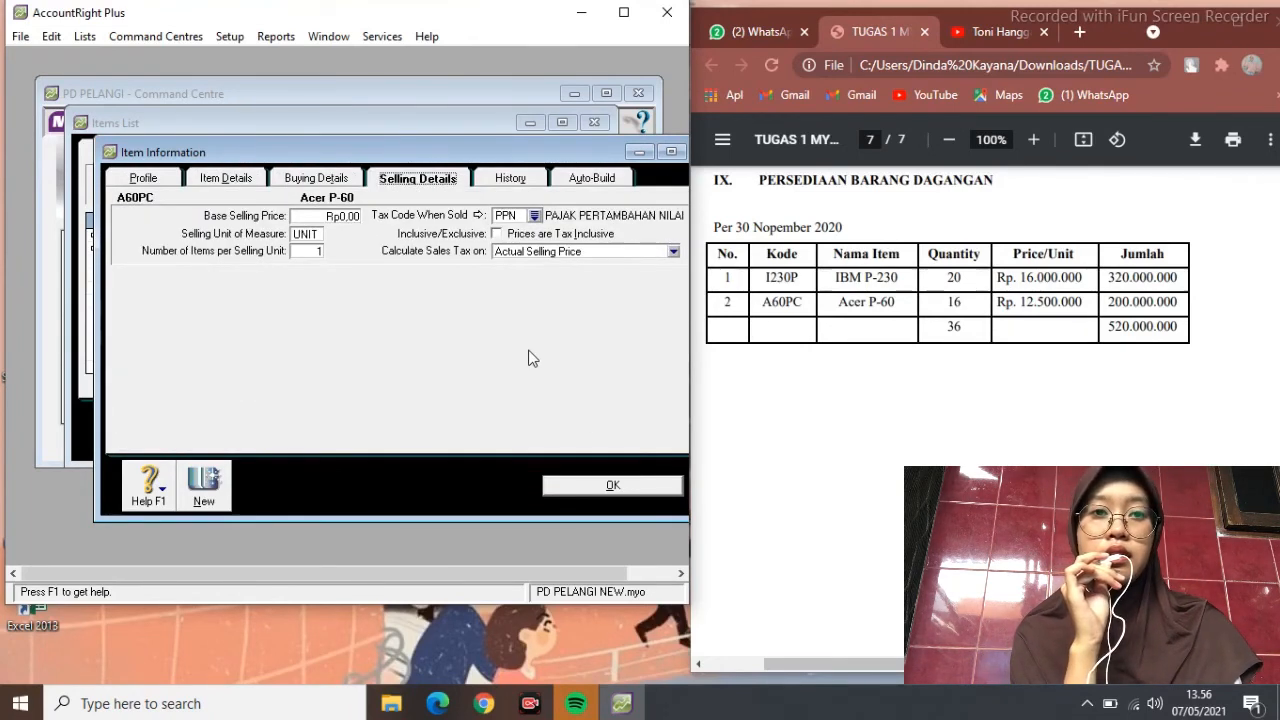
{"action": "left_click", "coordinate": [576, 487]}
{"action": "left_click", "coordinate": [565, 449]}
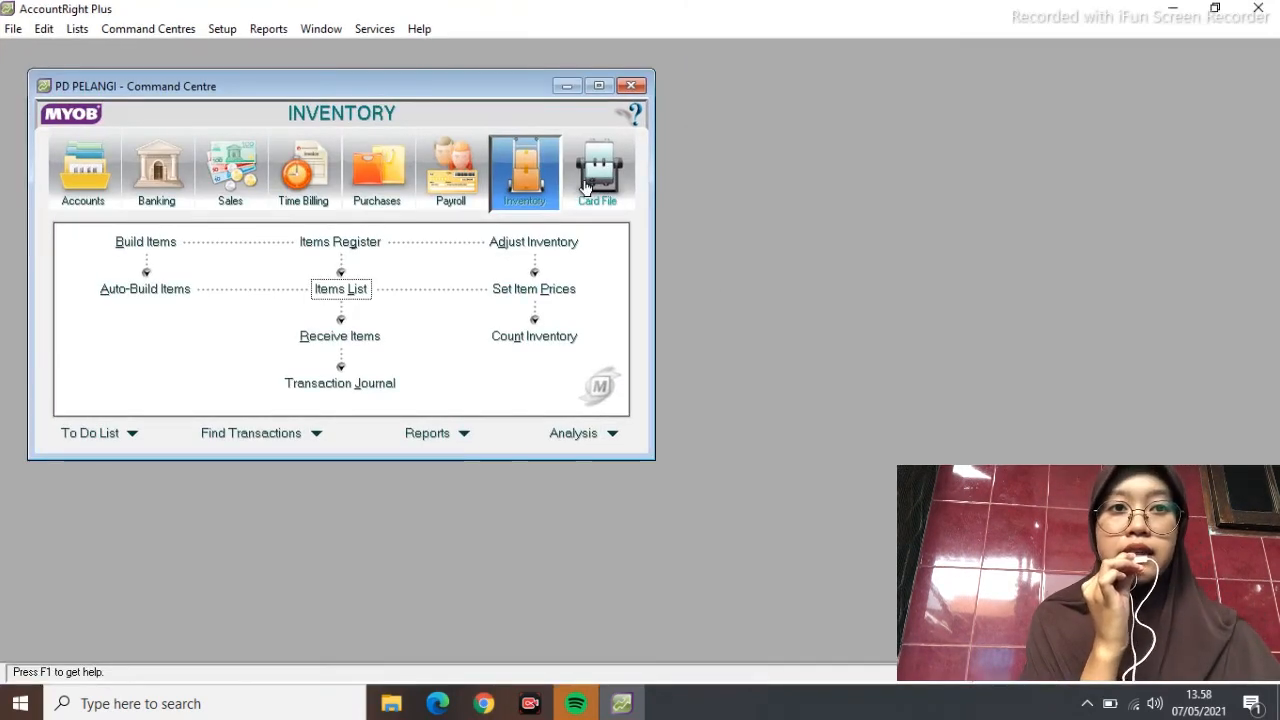
Enter current prices of 320000000 for 1230P and 200000000 for A60PC and save them
{"action": "left_click", "coordinate": [537, 292]}
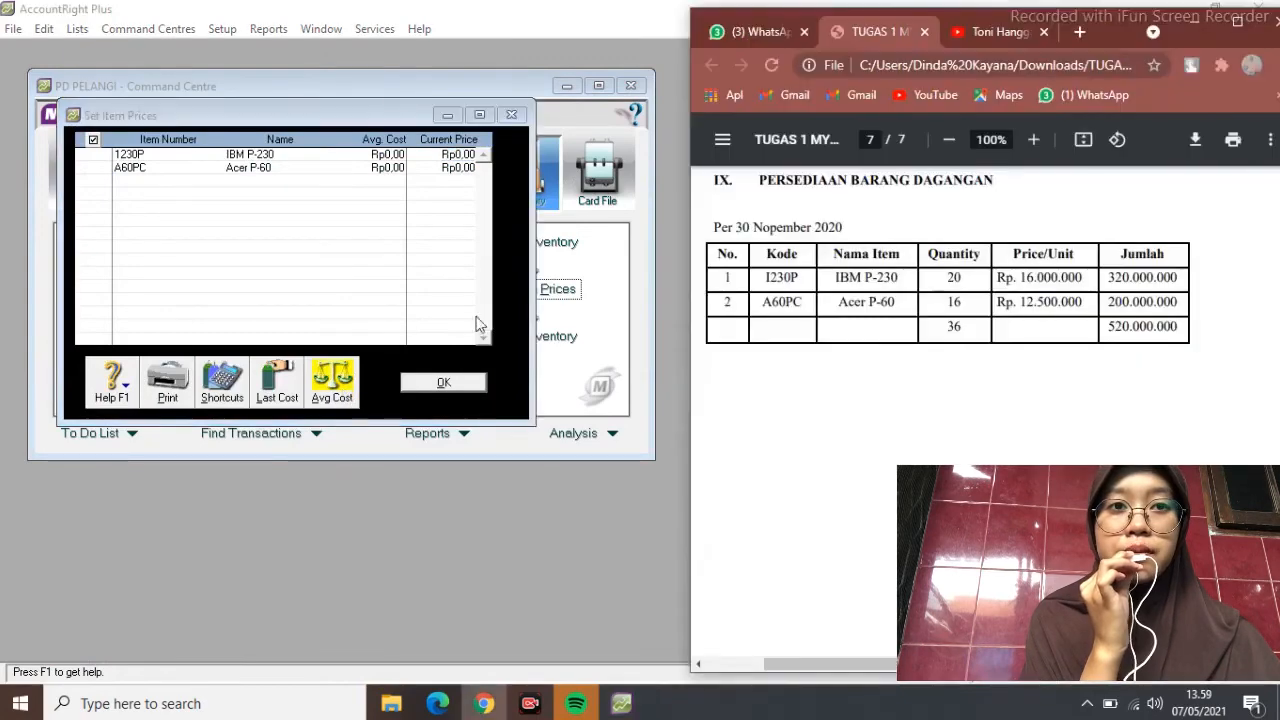
{"action": "left_click", "coordinate": [331, 387]}
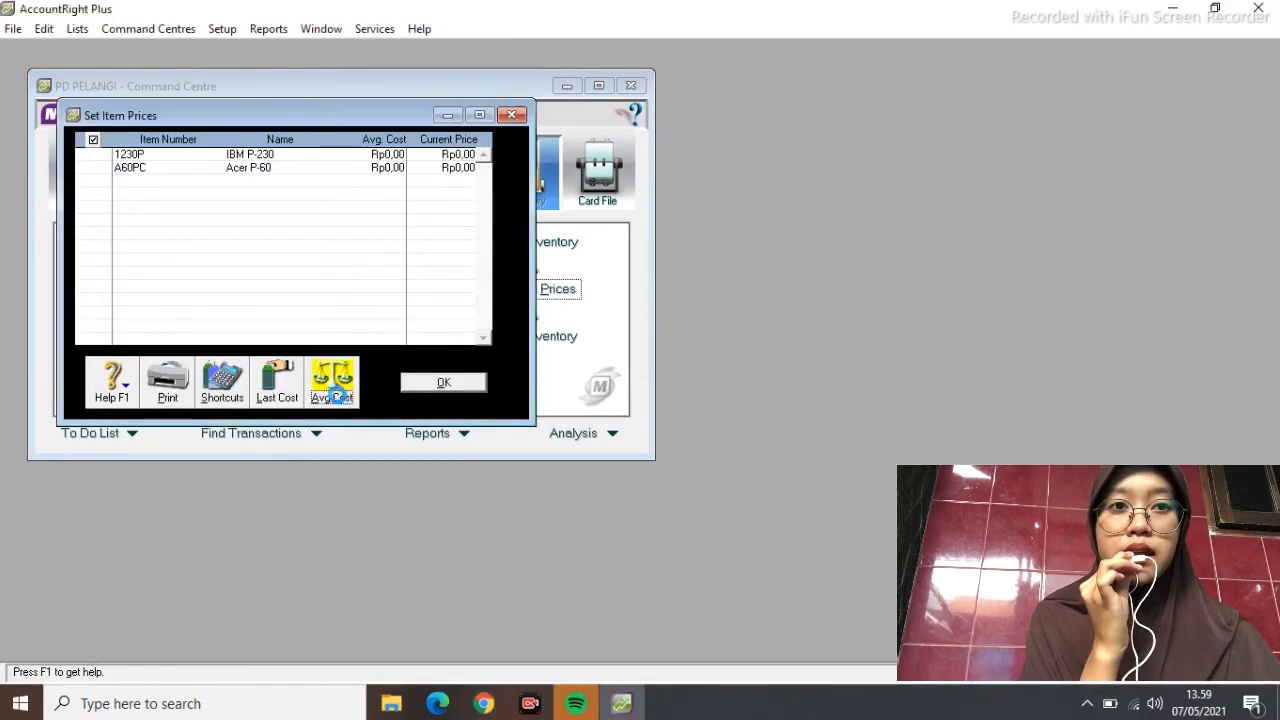
{"action": "left_click", "coordinate": [484, 703]}
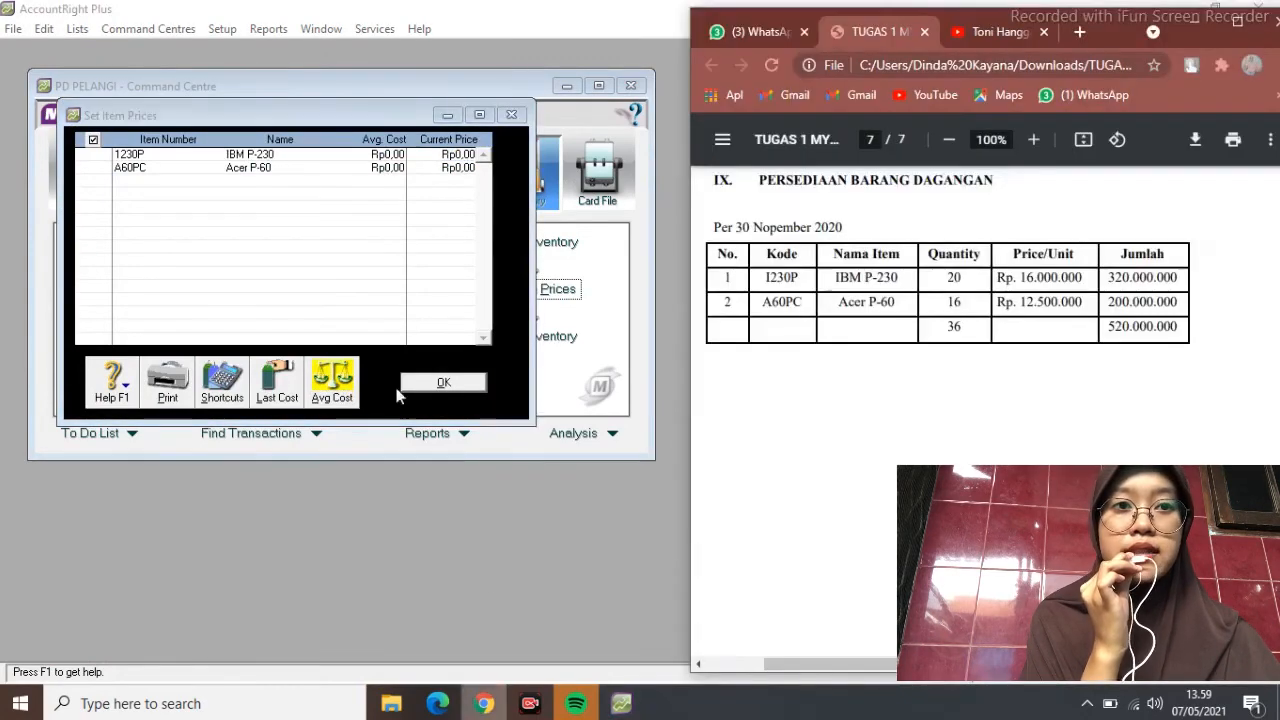
{"action": "left_click", "coordinate": [446, 156]}
{"action": "left_click", "coordinate": [1216, 10]}
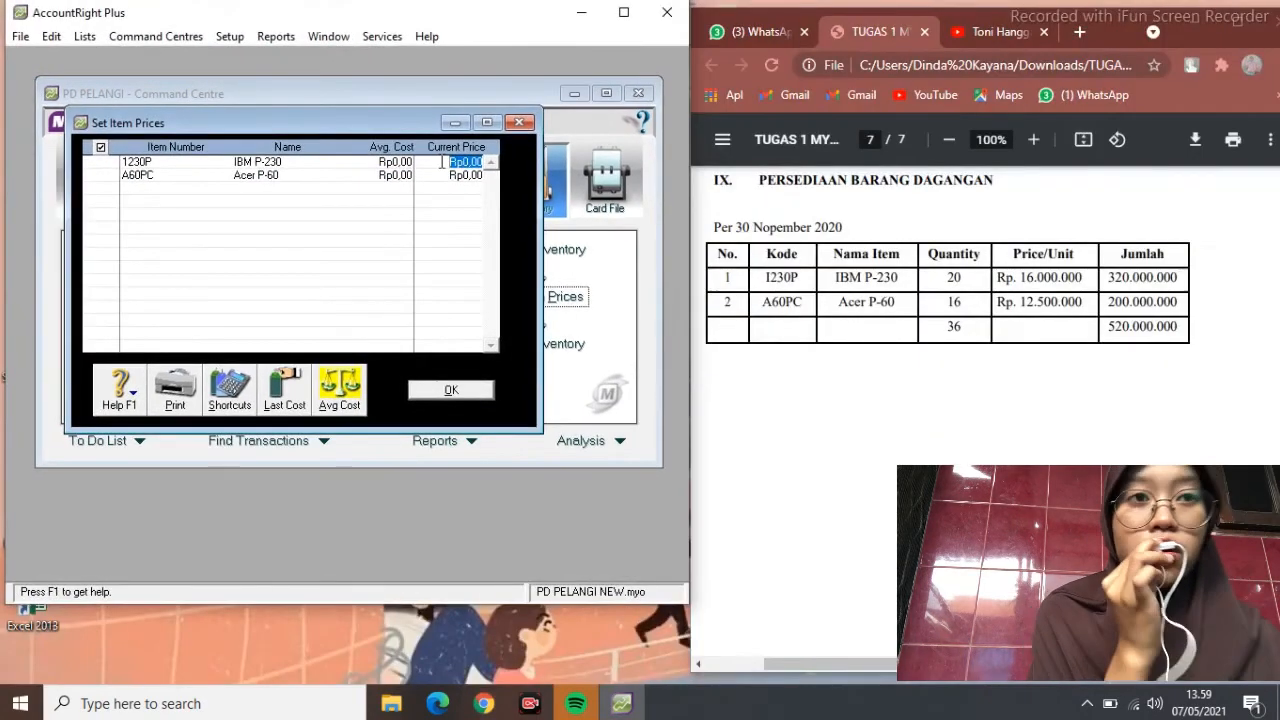
{"action": "type", "text": "320000000"}
{"action": "key", "text": "Tab"}
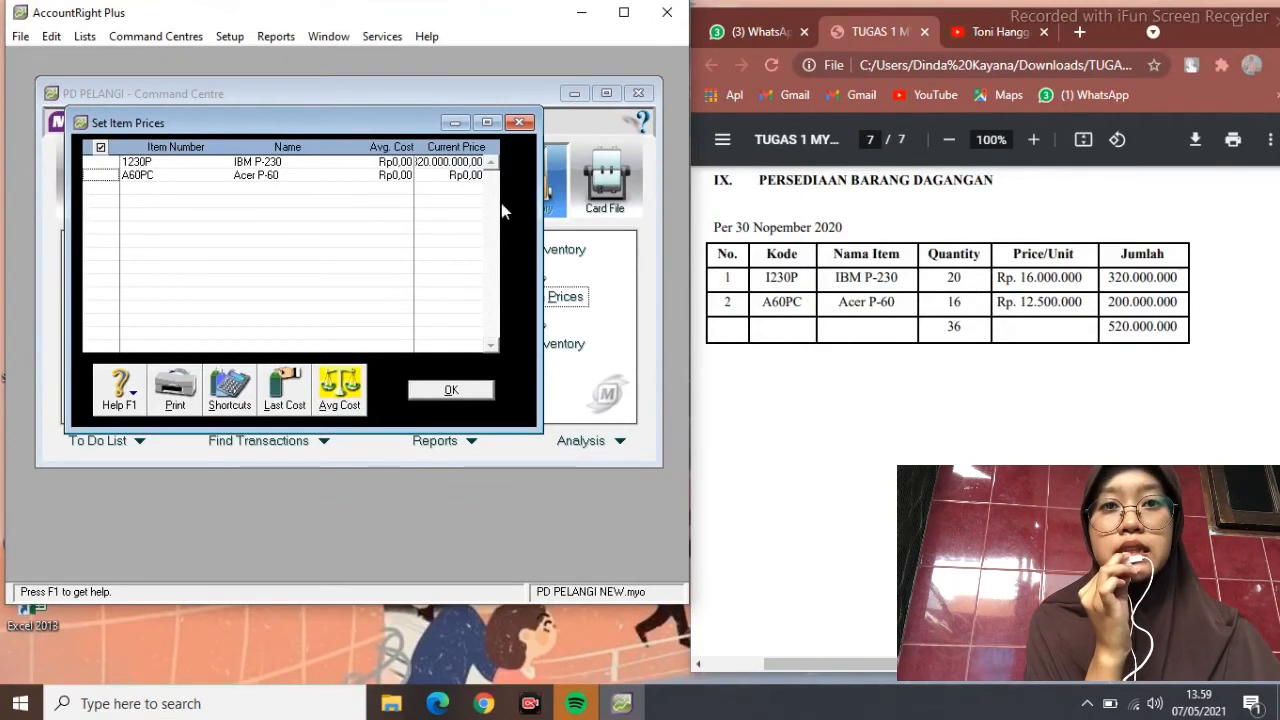
{"action": "left_click_drag", "start_coordinate": [537, 254], "coordinate": [597, 254]}
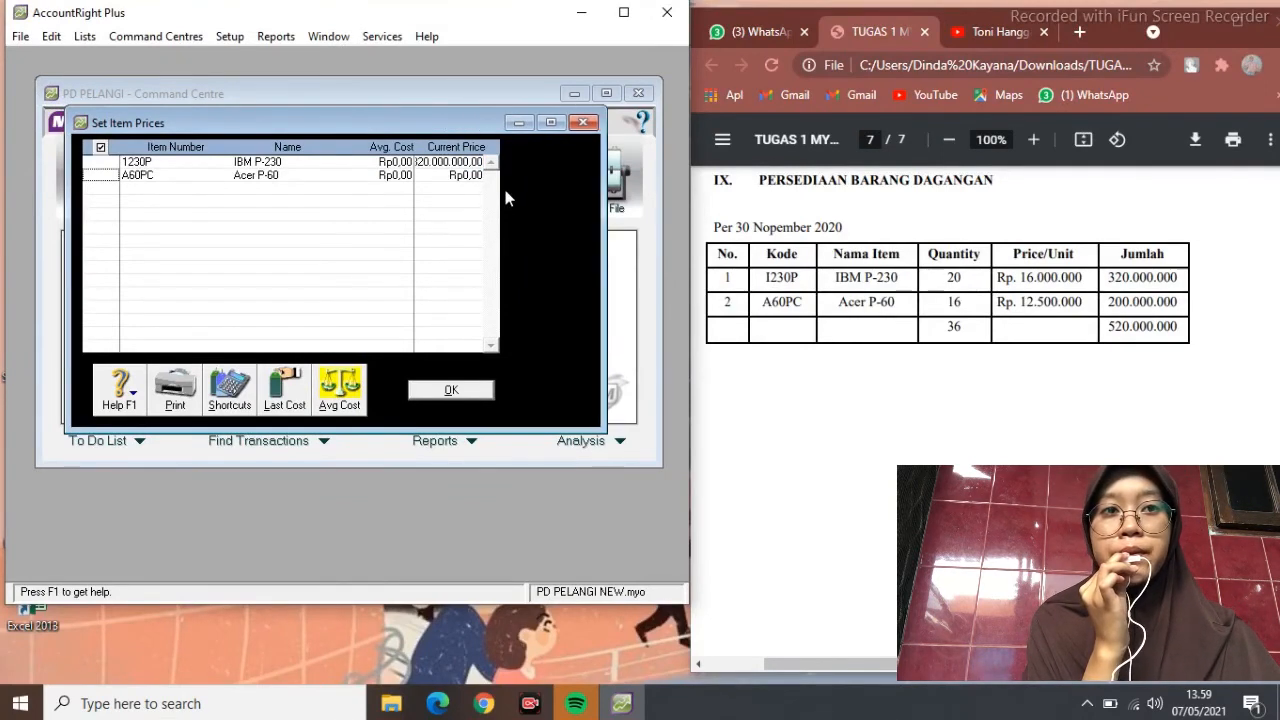
{"action": "left_click", "coordinate": [465, 175]}
{"action": "type", "text": "200000000"}
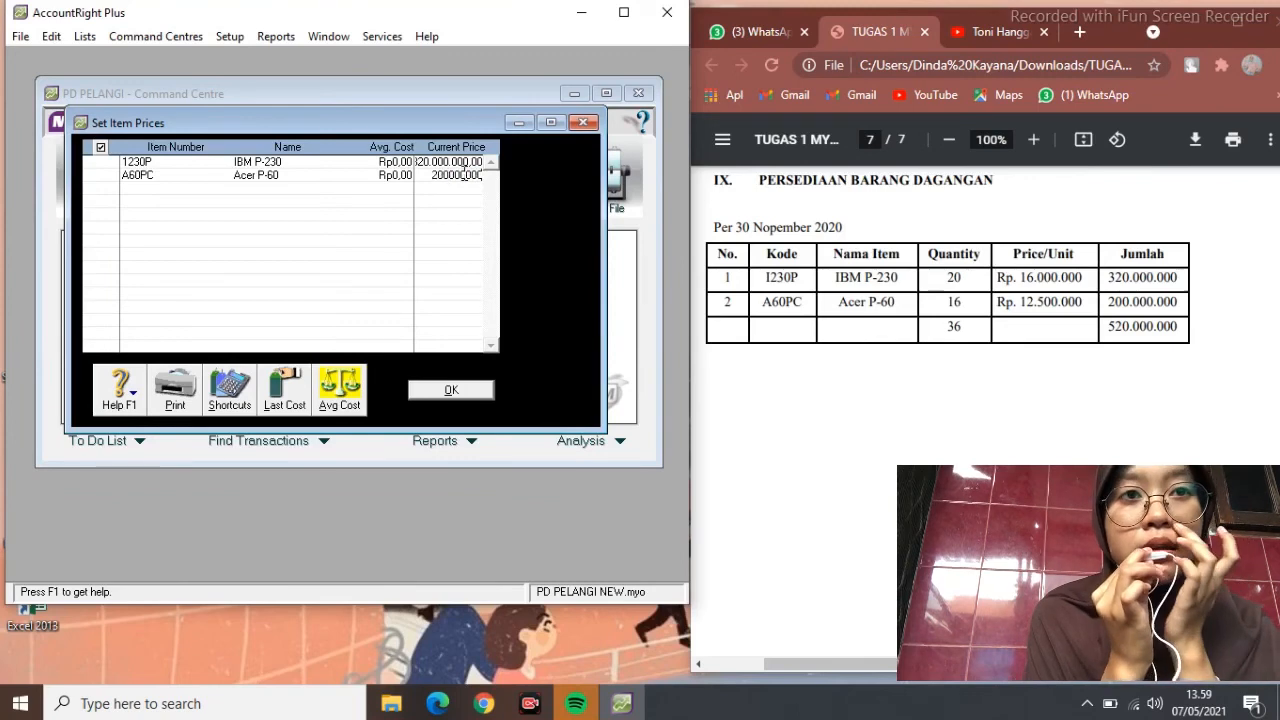
{"action": "left_click", "coordinate": [451, 390]}
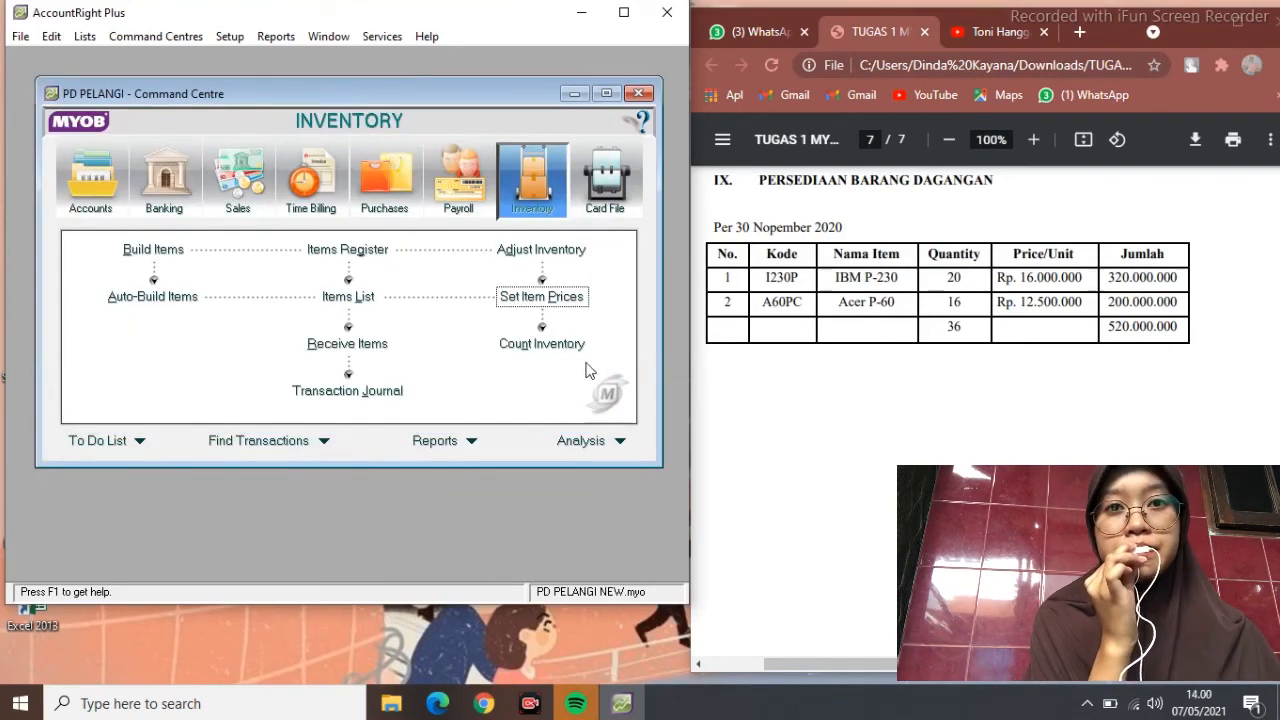
{"action": "left_click", "coordinate": [541, 343]}
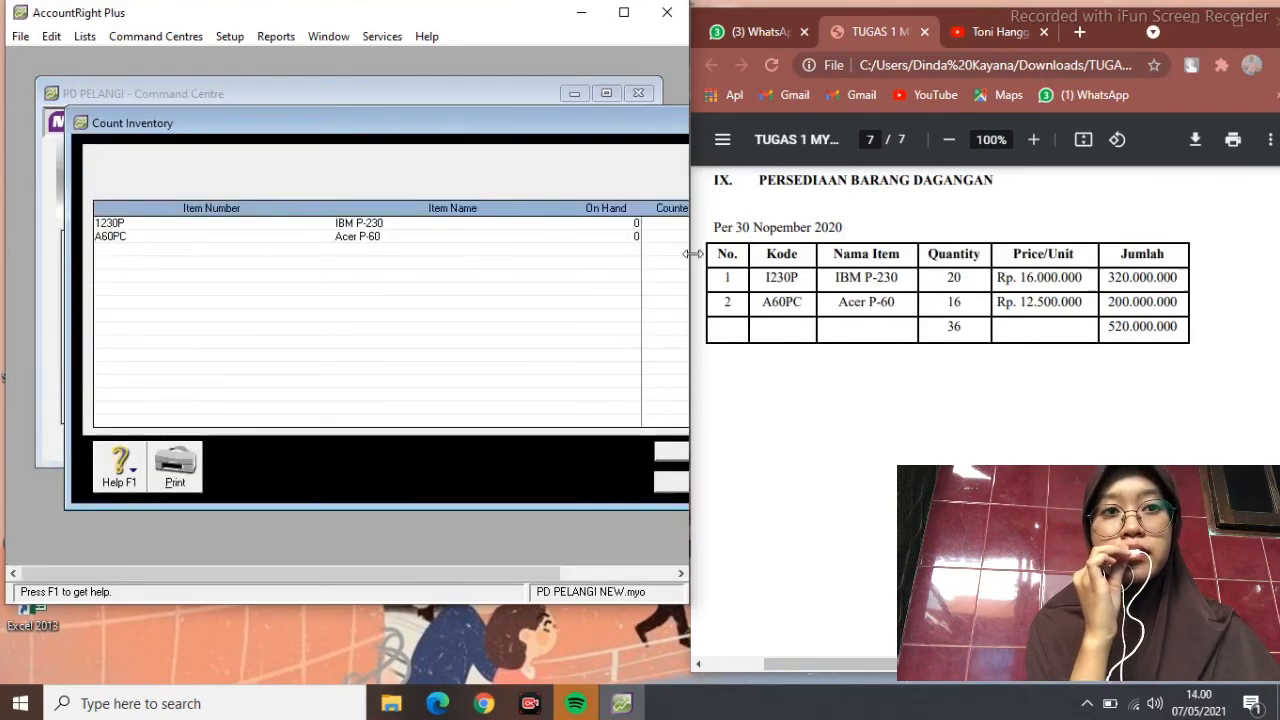
Start an inventory adjustment from the counted quantities using MERCHANDISE INVENTORY (1-1500) as the default account
{"action": "left_click_drag", "start_coordinate": [690, 254], "coordinate": [786, 254]}
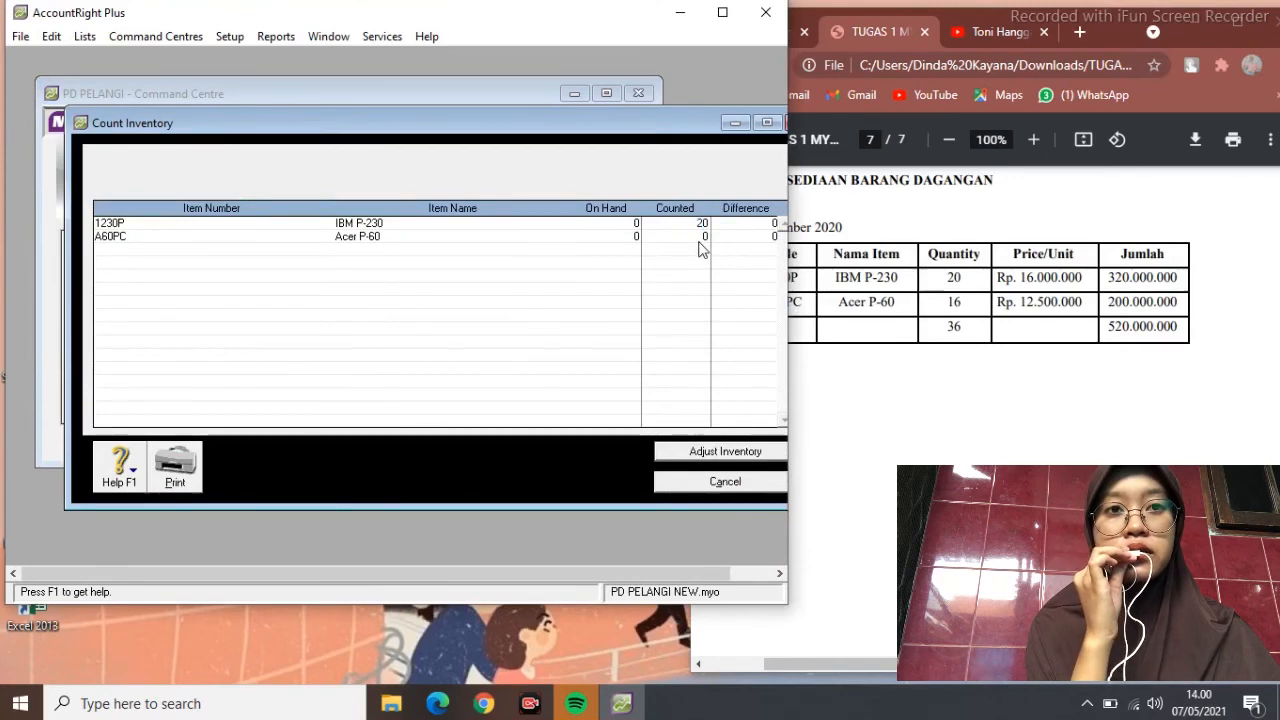
{"action": "left_click", "coordinate": [744, 457]}
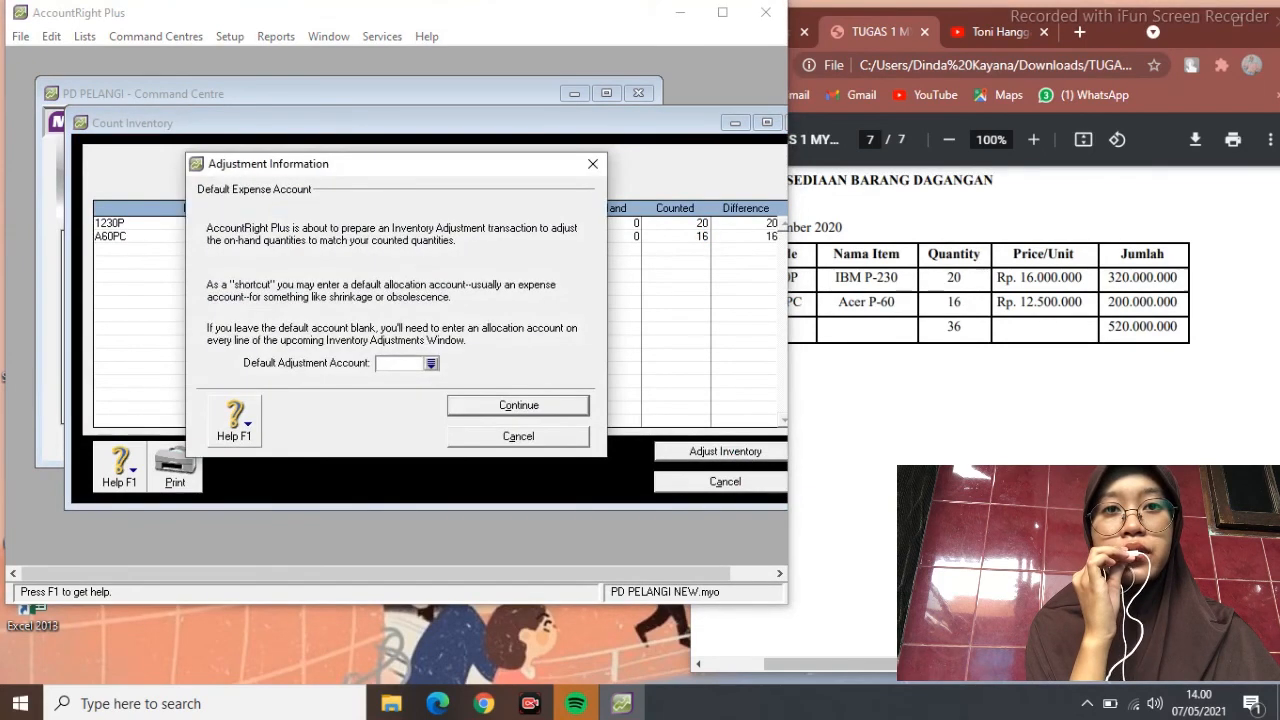
{"action": "left_click", "coordinate": [431, 364]}
{"action": "left_click", "coordinate": [352, 284]}
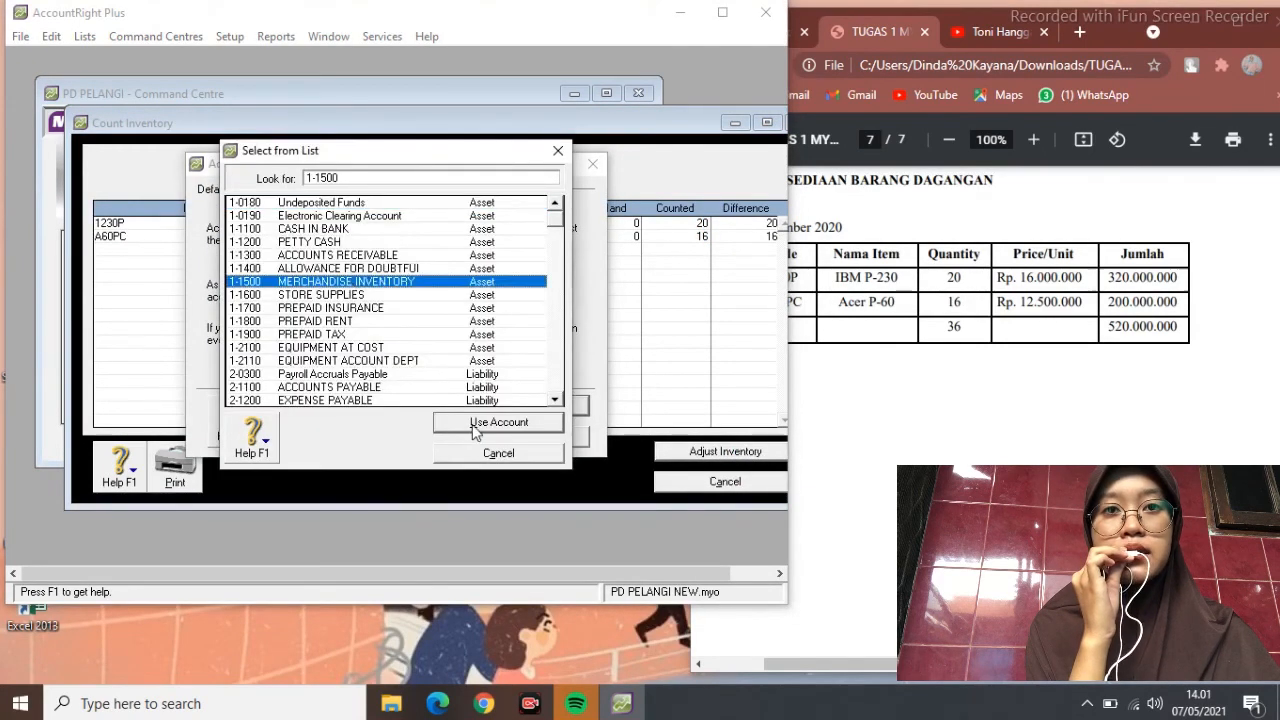
{"action": "left_click", "coordinate": [474, 428]}
{"action": "left_click", "coordinate": [508, 408]}
{"action": "left_click", "coordinate": [503, 434]}
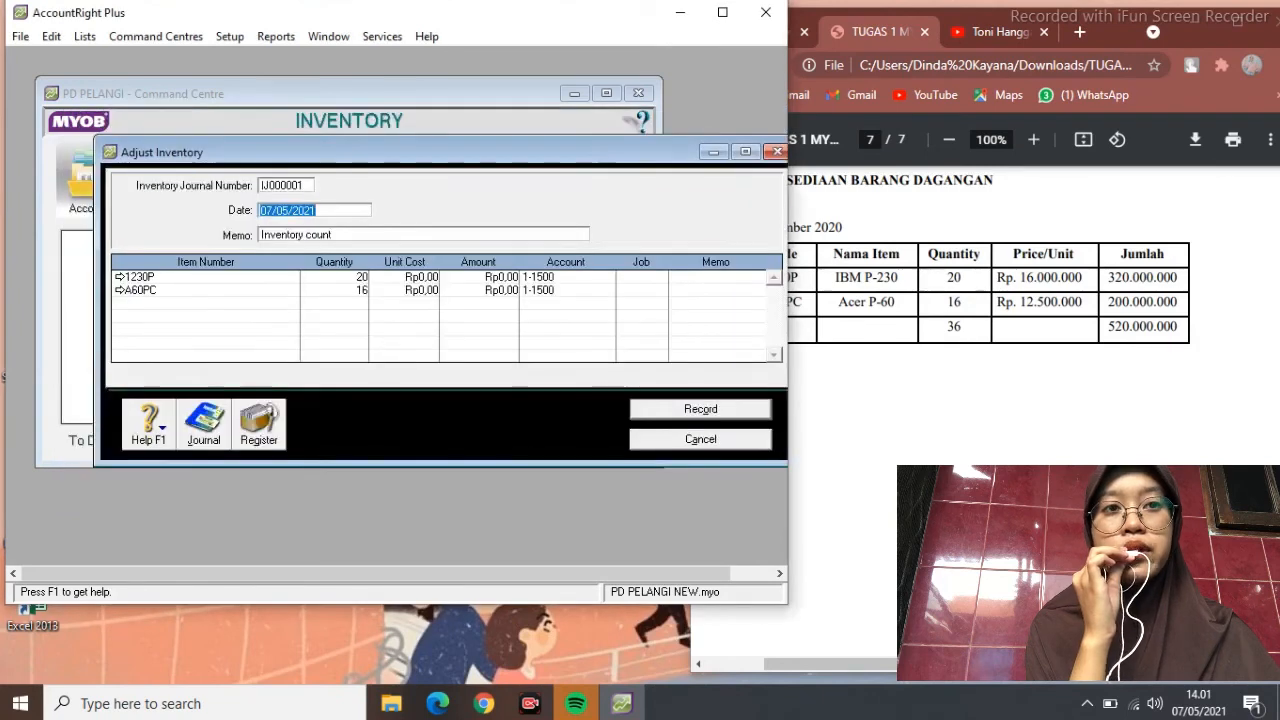
Date it 01/12/2020, memo 'SALDO AWAL PERSEDIAAN BARANG DAGANGAN', unit costs 16000000 and 12500000, and record
{"action": "type", "text": "01/"}
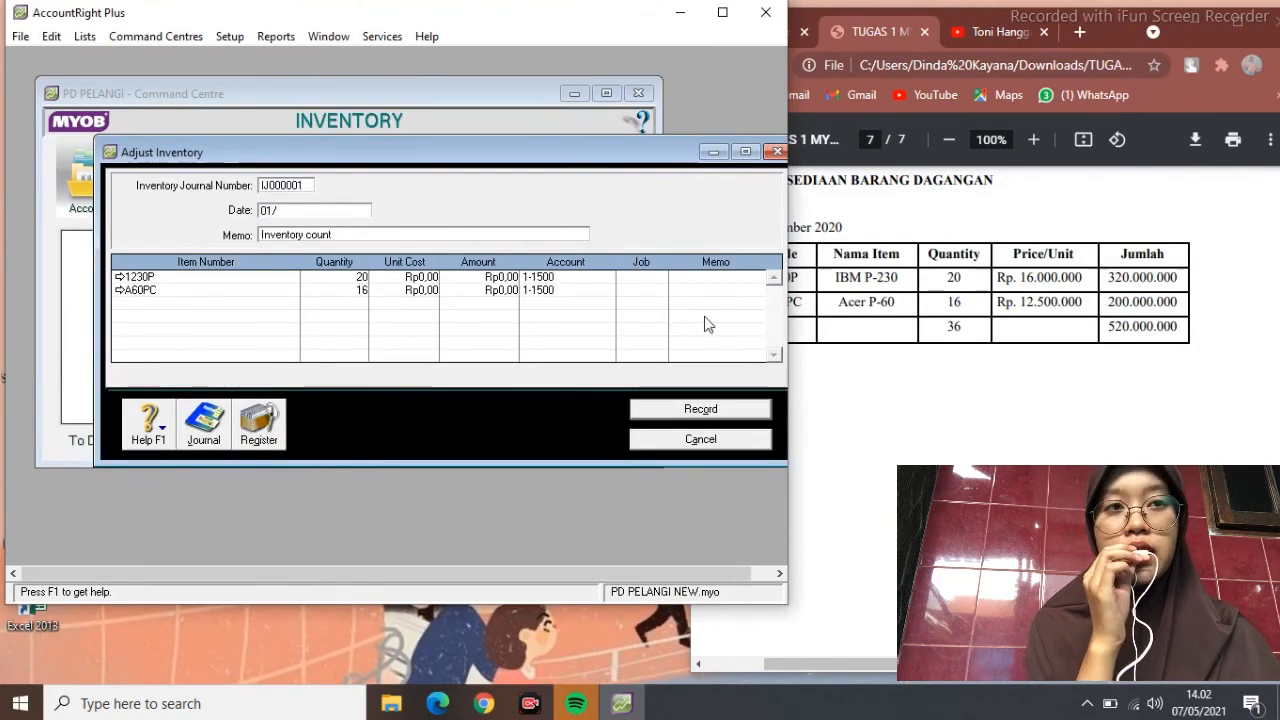
{"action": "type", "text": "12/2020"}
{"action": "left_click", "coordinate": [513, 235]}
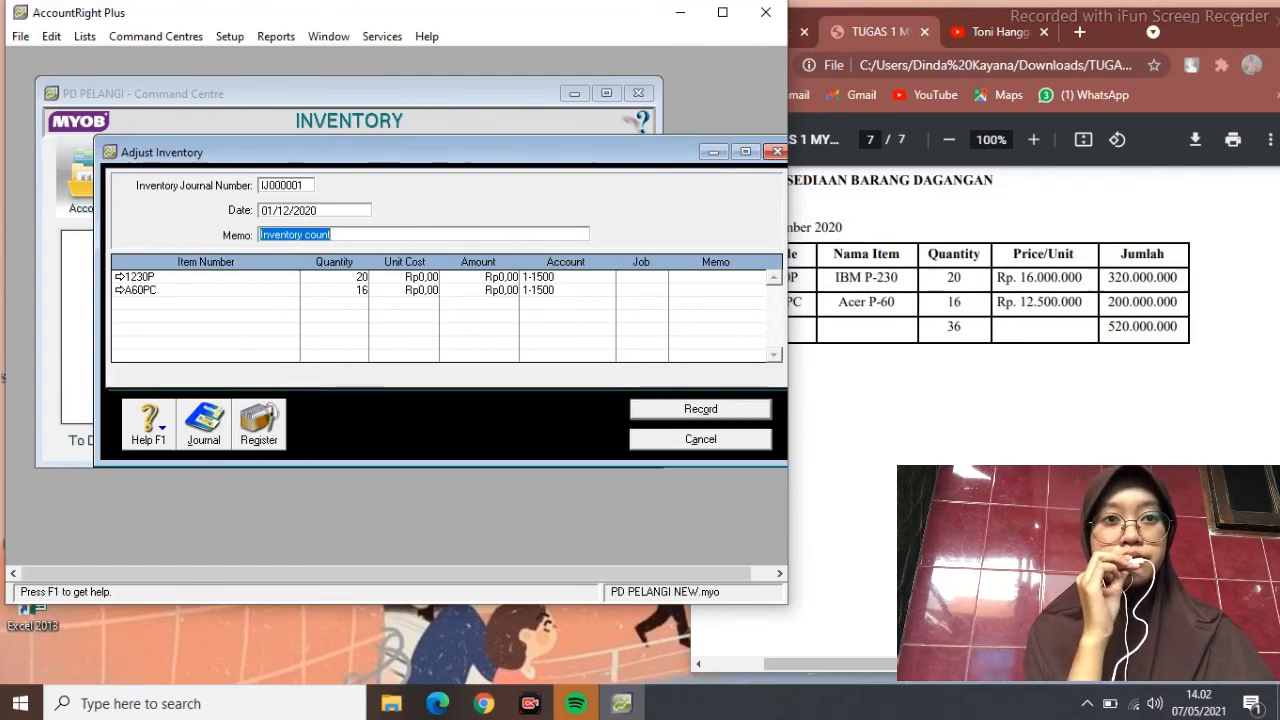
{"action": "type", "text": "SALDO AWAL PERSEDIAAN BARANG DAGANGAN"}
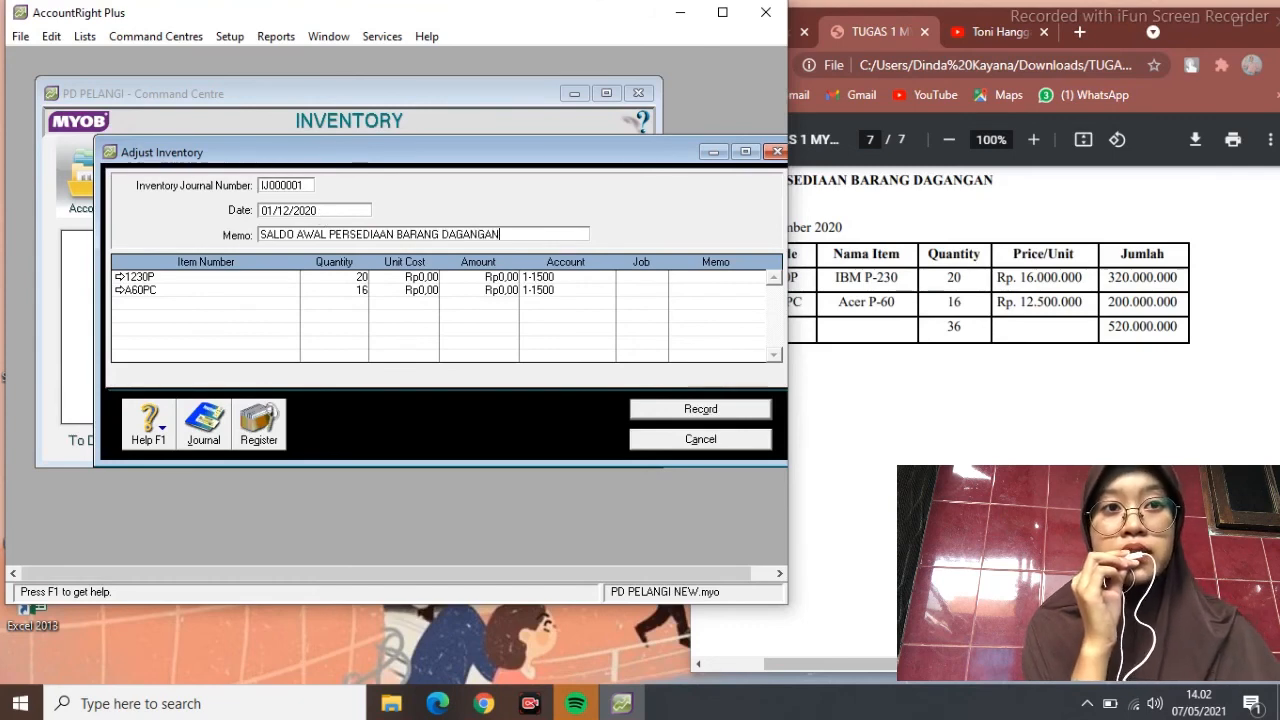
{"action": "left_click", "coordinate": [421, 277]}
{"action": "type", "text": "16000000"}
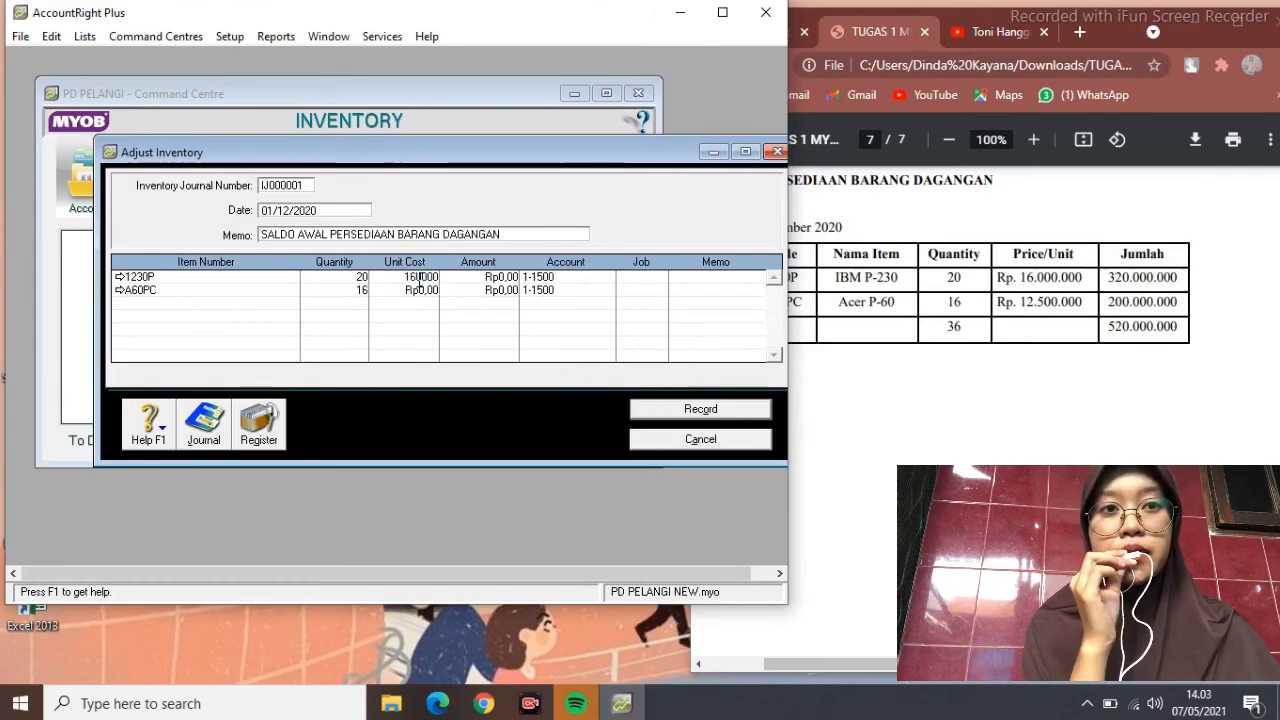
{"action": "left_click", "coordinate": [422, 289]}
{"action": "left_click", "coordinate": [421, 289]}
{"action": "type", "text": "12500000"}
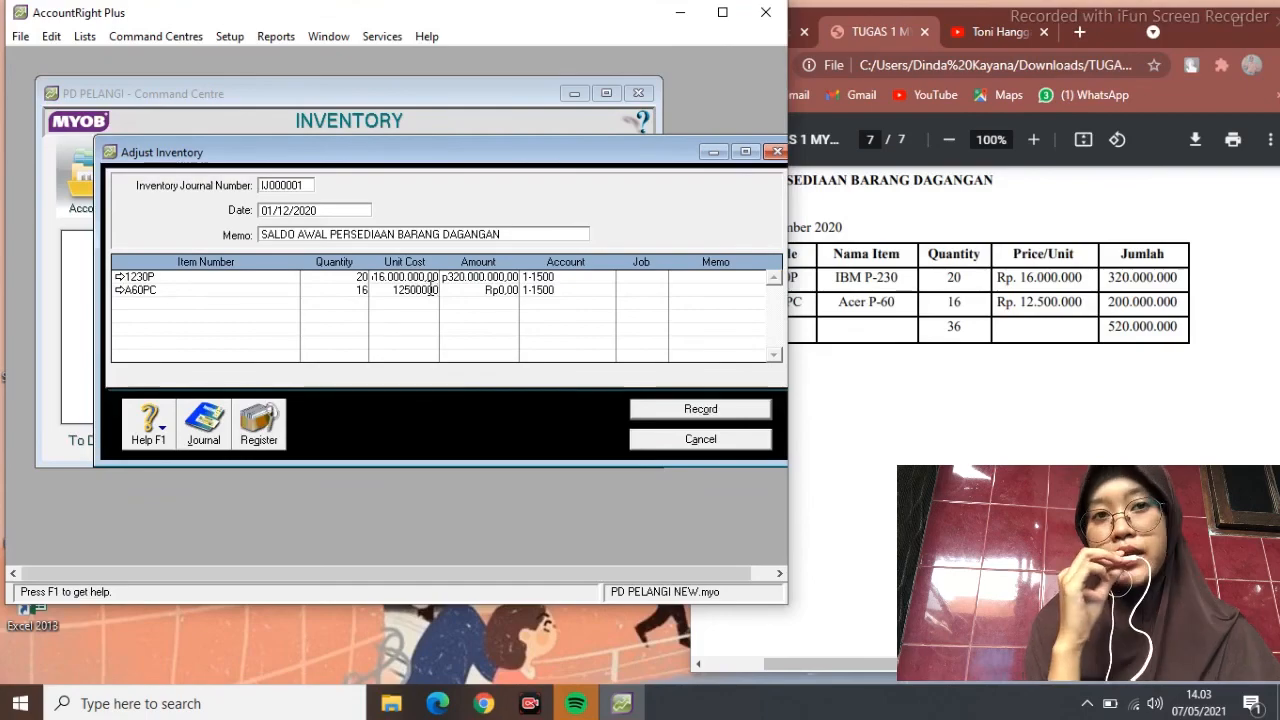
{"action": "key", "text": "Tab"}
{"action": "left_click", "coordinate": [700, 409]}
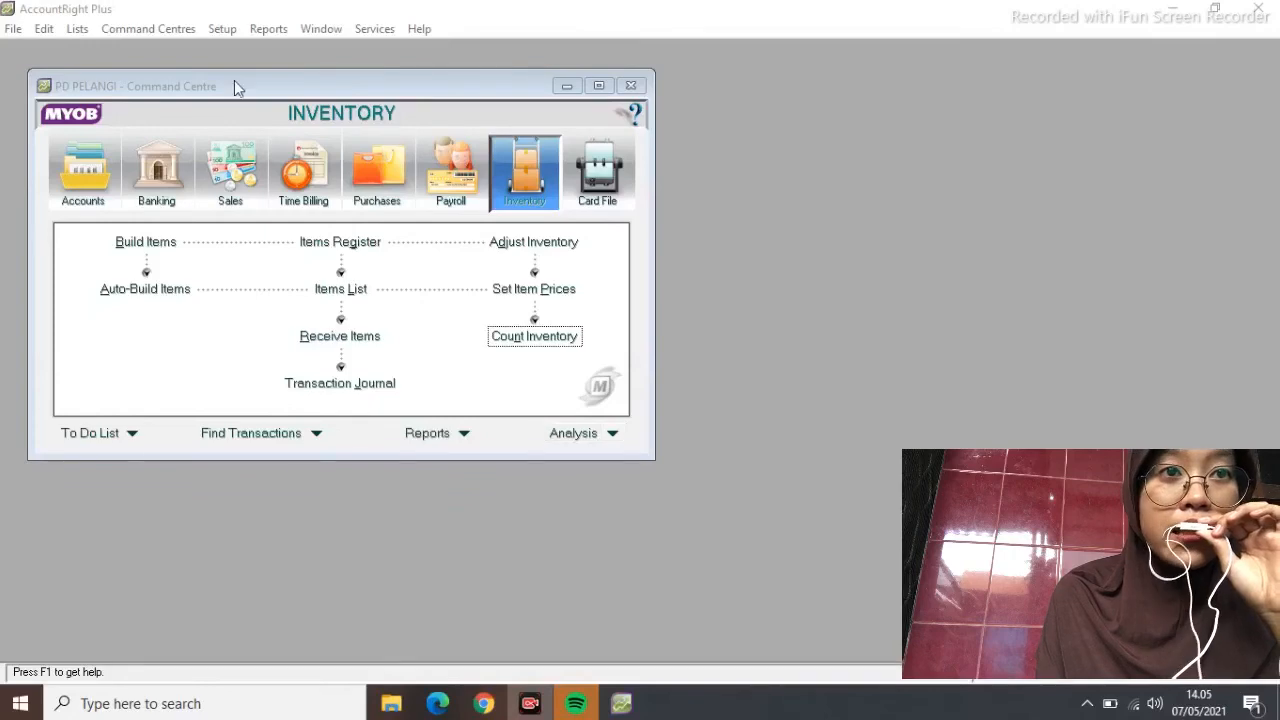
{"action": "left_click", "coordinate": [150, 29]}
{"action": "mouse_move", "coordinate": [192, 58]}
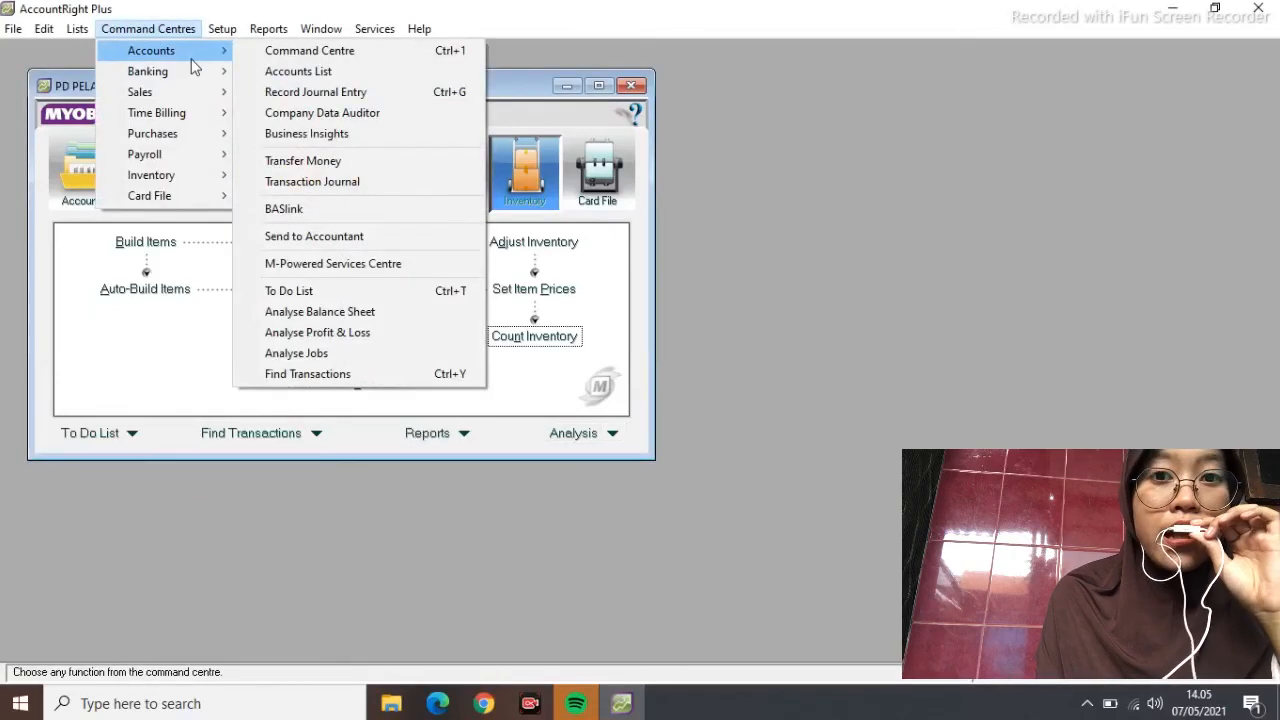
{"action": "left_click", "coordinate": [356, 112]}
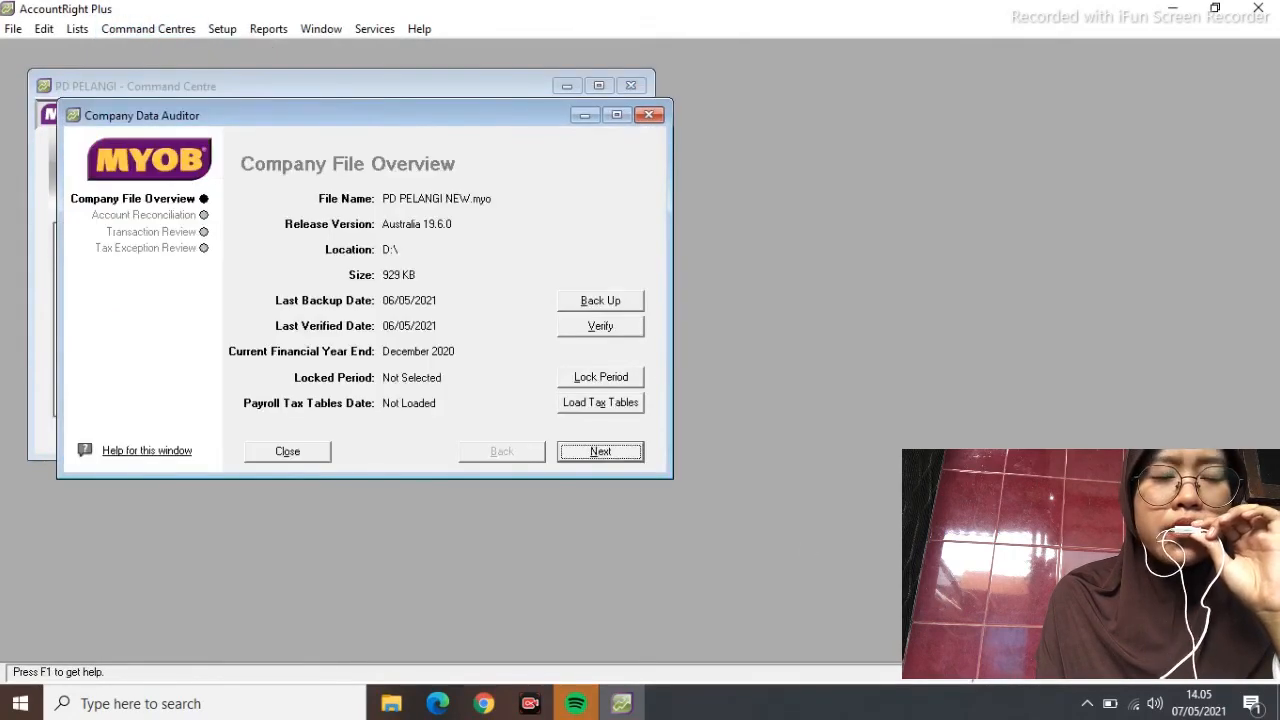
{"action": "left_click", "coordinate": [604, 451]}
{"action": "left_click", "coordinate": [600, 451]}
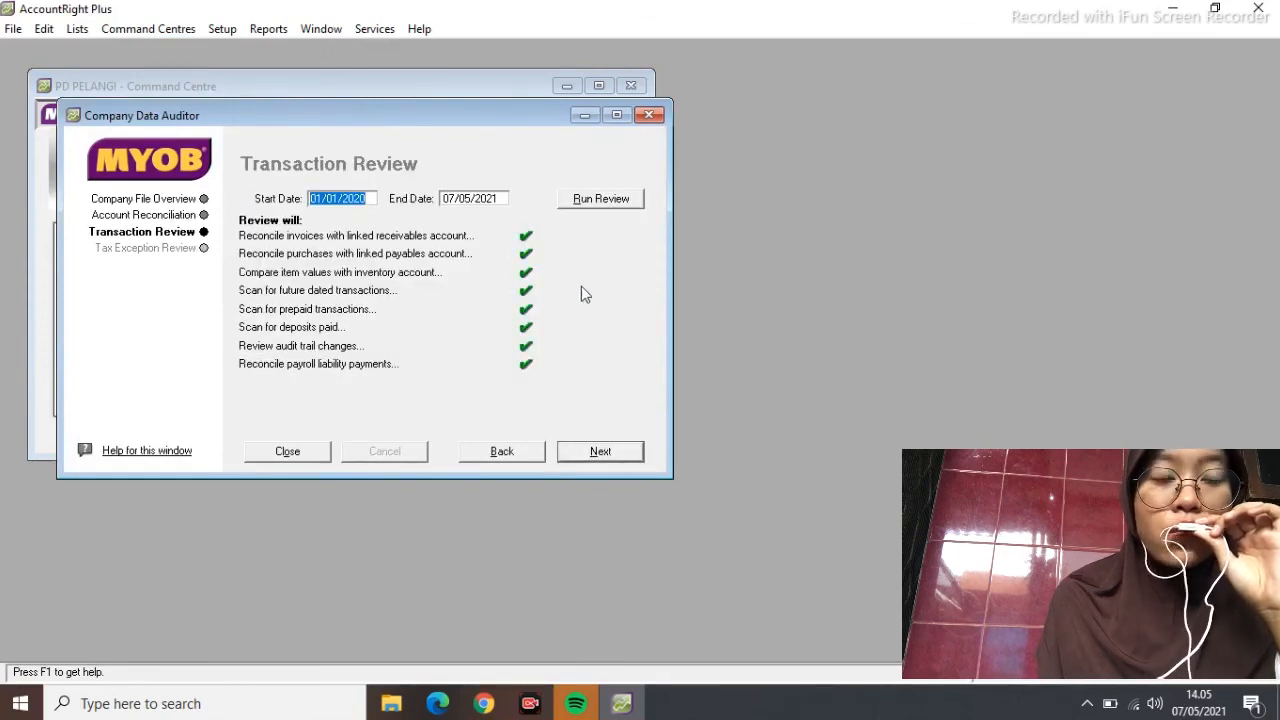
{"action": "left_click", "coordinate": [314, 451]}
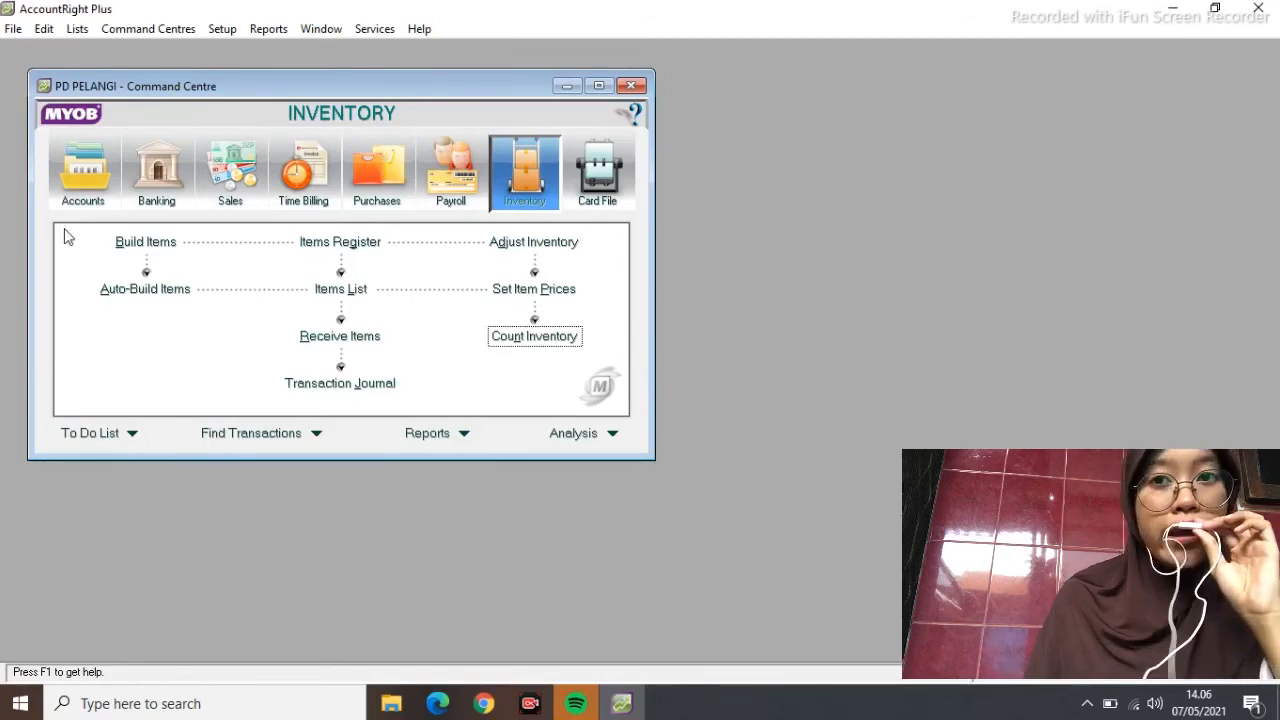
{"action": "left_click", "coordinate": [13, 28]}
Exit without a session report, backing up the company file after an error check finds no errors
{"action": "left_click", "coordinate": [153, 404]}
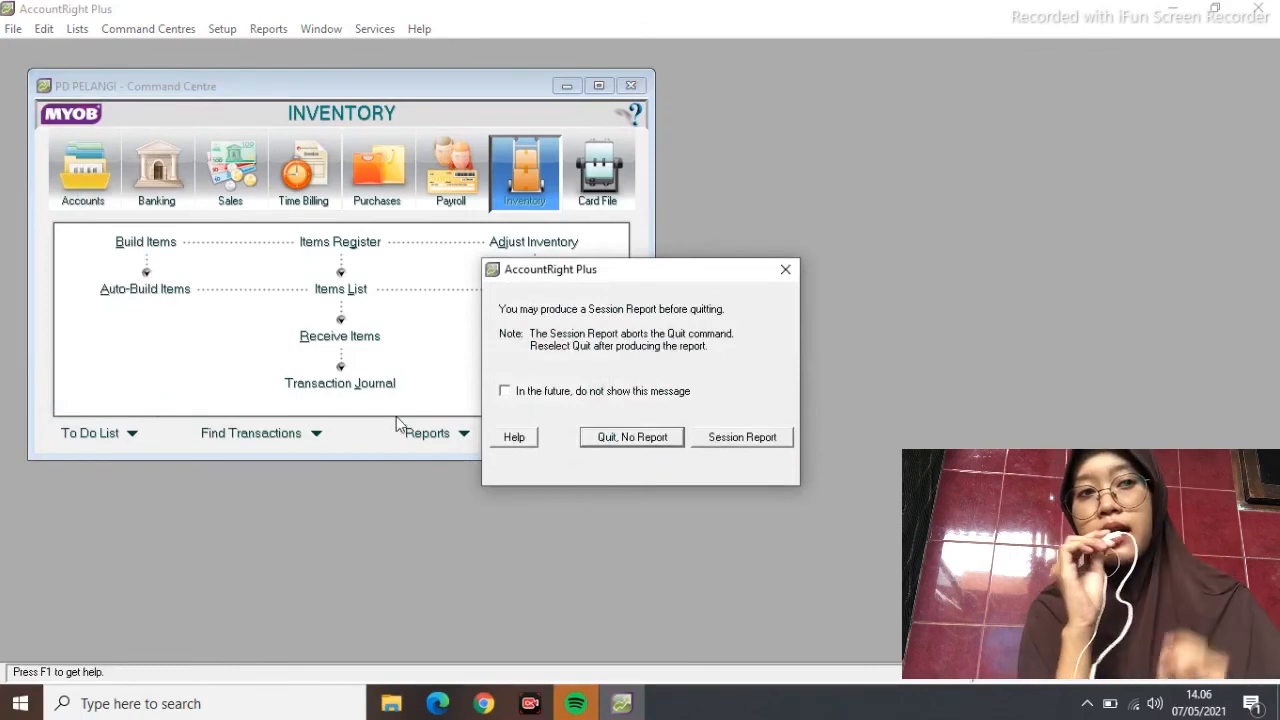
{"action": "left_click", "coordinate": [639, 441]}
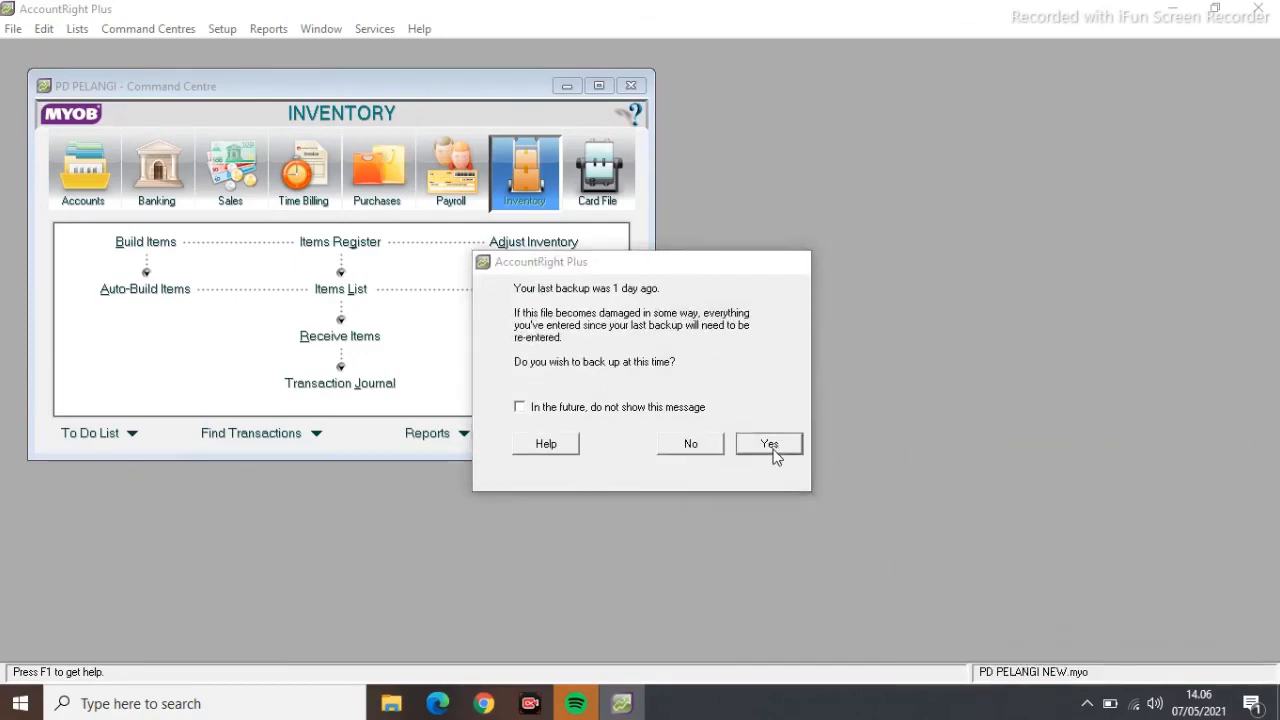
{"action": "left_click", "coordinate": [771, 450]}
{"action": "left_click", "coordinate": [509, 441]}
{"action": "left_click", "coordinate": [812, 508]}
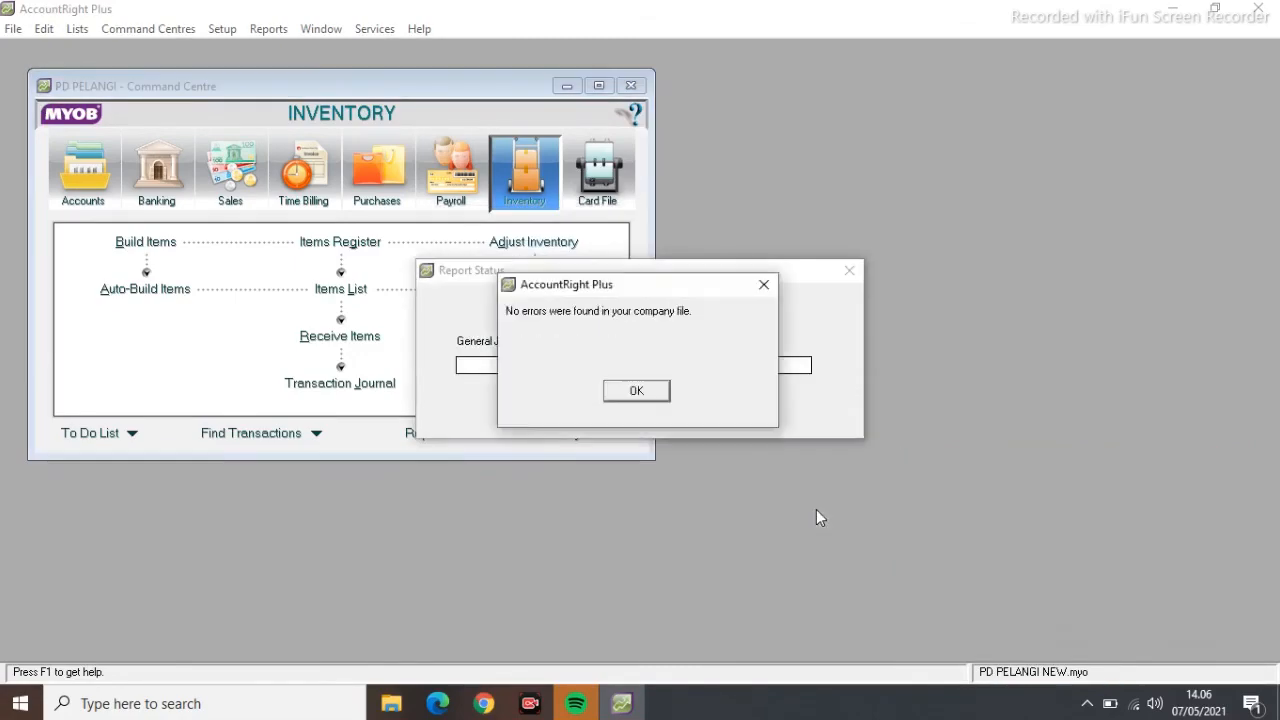
{"action": "left_click", "coordinate": [642, 398]}
{"action": "left_click", "coordinate": [474, 459]}
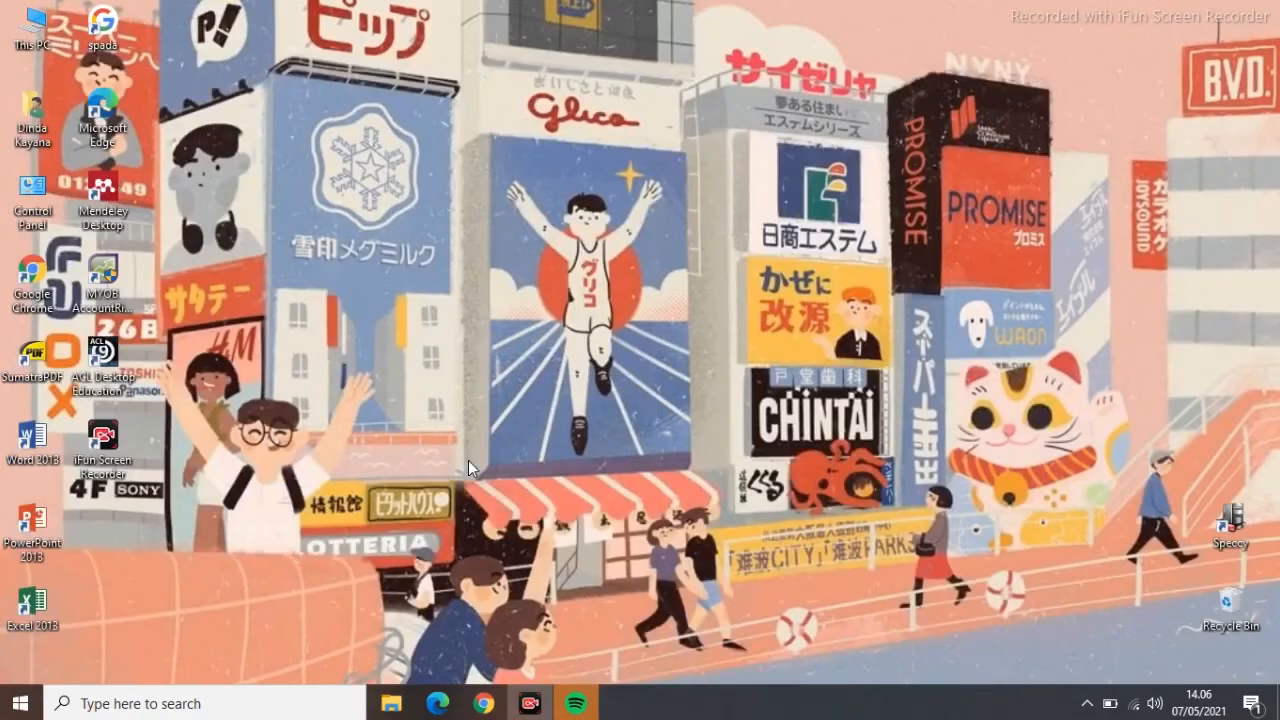